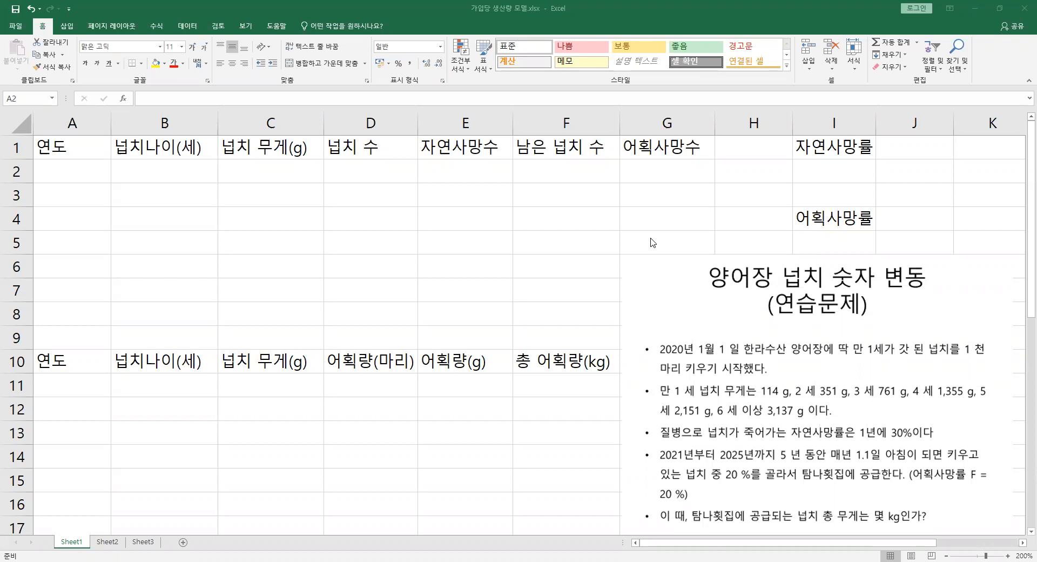
- Read the fish-farm exercise text, marking the starting stock, weights by age, natural mortality, yearly harvest rate and final question, and clear the markings
left_click(734, 281)
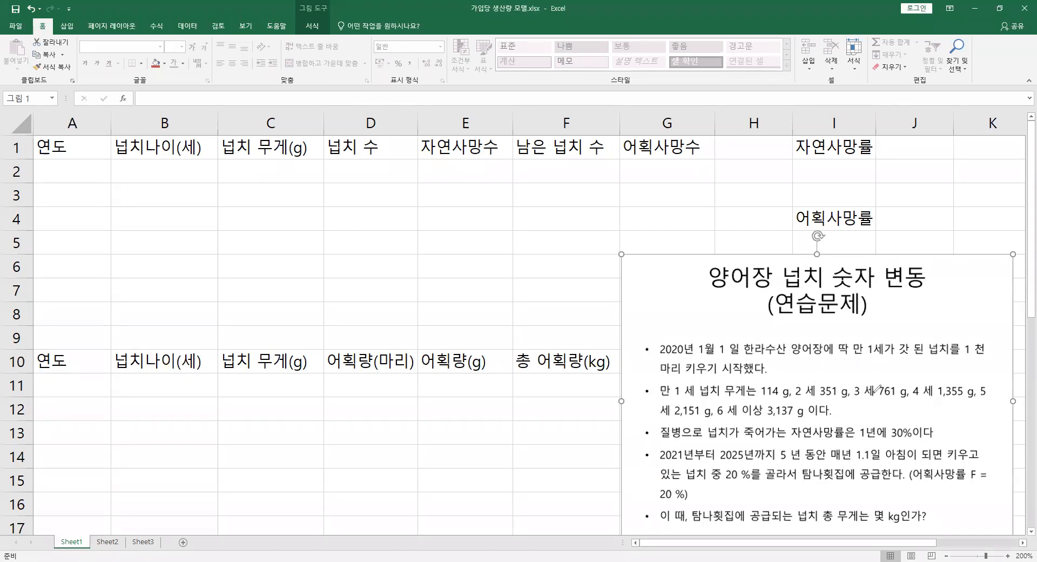
left_click(874, 393)
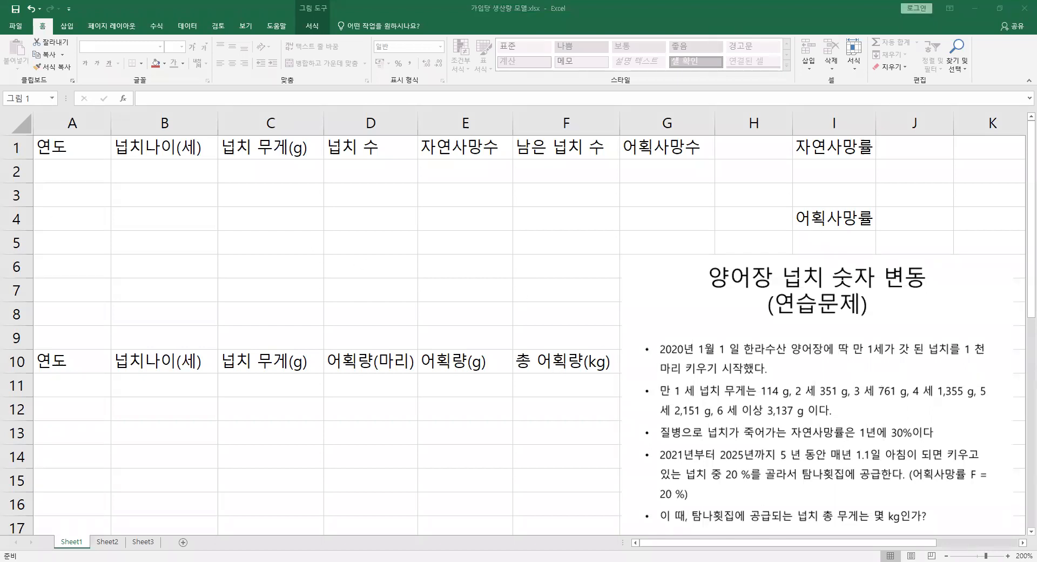
left_click_drag(850, 355, 980, 356)
left_click_drag(652, 373, 768, 373)
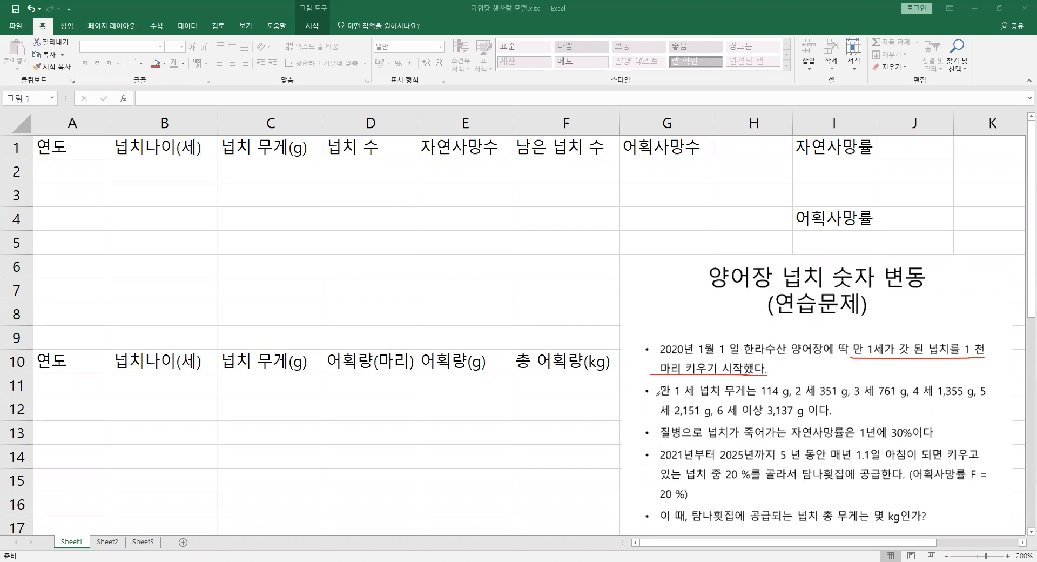
mouse_move(658, 397)
left_mouse_down()
mouse_move(793, 396)
mouse_move(784, 383)
mouse_move(763, 397)
mouse_move(856, 395)
mouse_move(851, 379)
mouse_move(819, 376)
mouse_move(823, 396)
mouse_move(902, 399)
mouse_move(909, 381)
mouse_move(873, 378)
mouse_move(900, 397)
mouse_move(978, 397)
mouse_move(971, 376)
mouse_move(937, 377)
mouse_move(939, 394)
mouse_move(990, 401)
left_mouse_up()
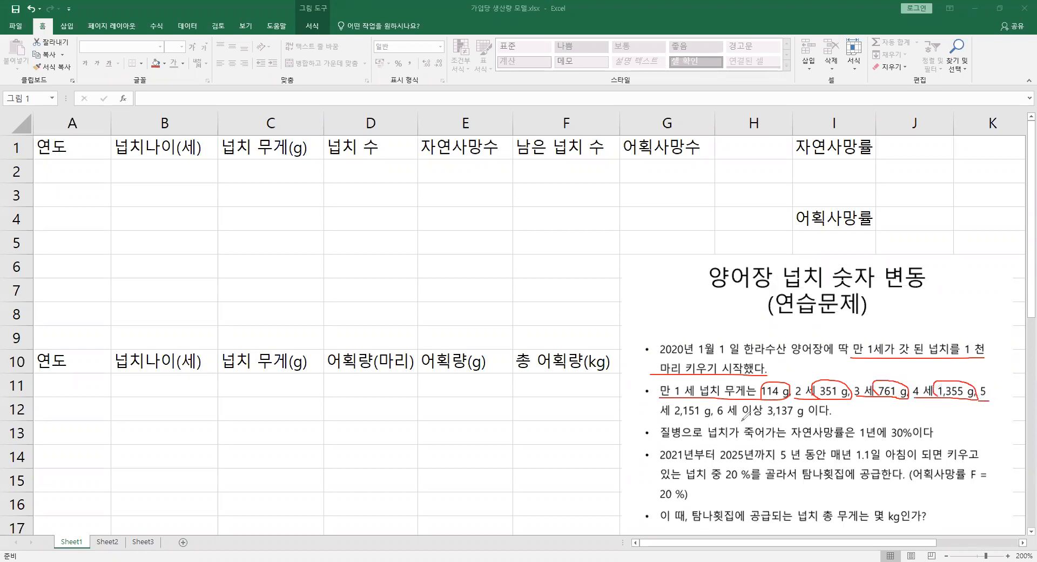
mouse_move(655, 417)
left_mouse_down()
mouse_move(713, 417)
mouse_move(712, 401)
mouse_move(675, 409)
mouse_move(810, 413)
mouse_move(801, 397)
mouse_move(767, 395)
mouse_move(772, 417)
left_mouse_up()
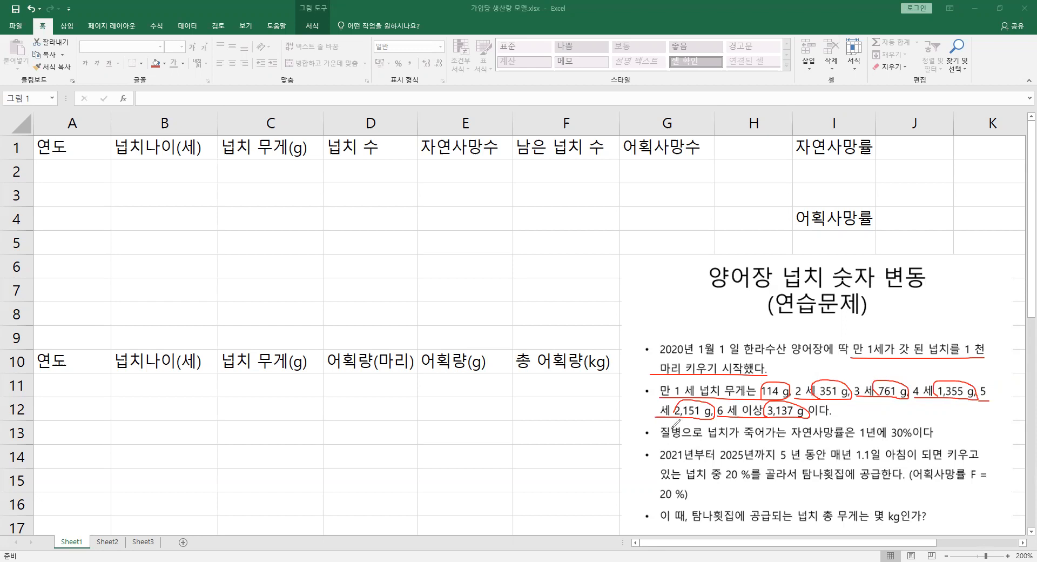
mouse_move(662, 442)
left_mouse_down()
mouse_move(916, 438)
mouse_move(913, 419)
mouse_move(863, 422)
mouse_move(899, 447)
mouse_move(941, 431)
left_mouse_up()
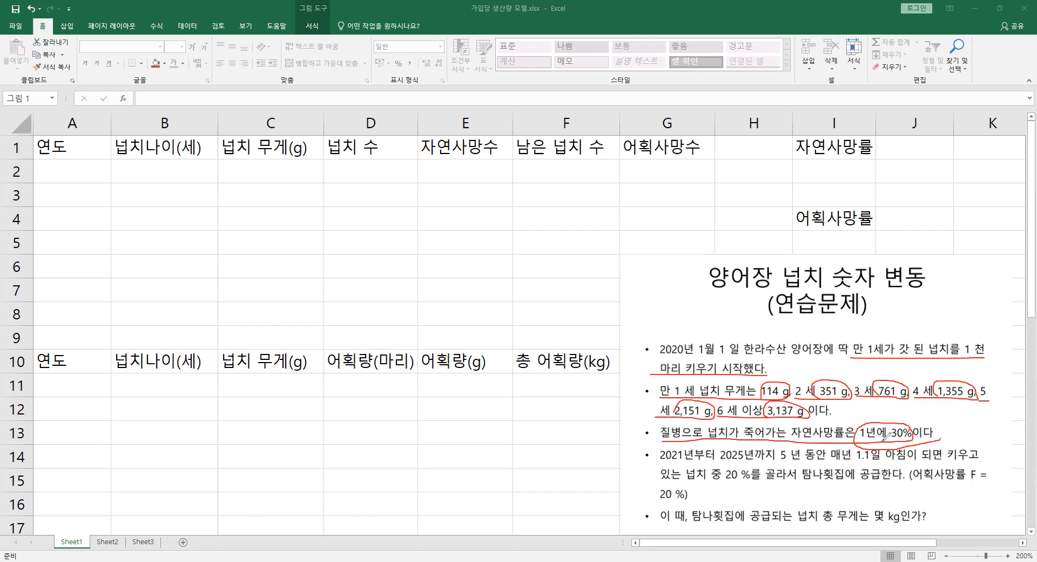
left_click_drag(649, 384, 666, 382)
left_click_drag(647, 426, 655, 425)
left_click_drag(801, 479, 905, 483)
left_click_drag(659, 460, 976, 464)
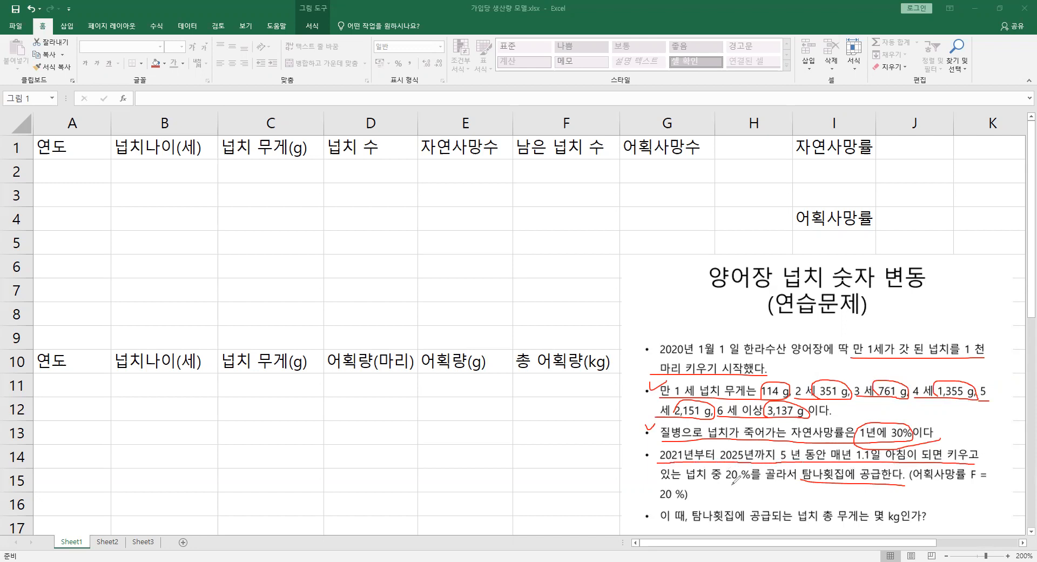
mouse_move(659, 482)
left_mouse_down()
mouse_move(787, 477)
mouse_move(720, 469)
mouse_move(767, 484)
mouse_move(786, 470)
left_mouse_up()
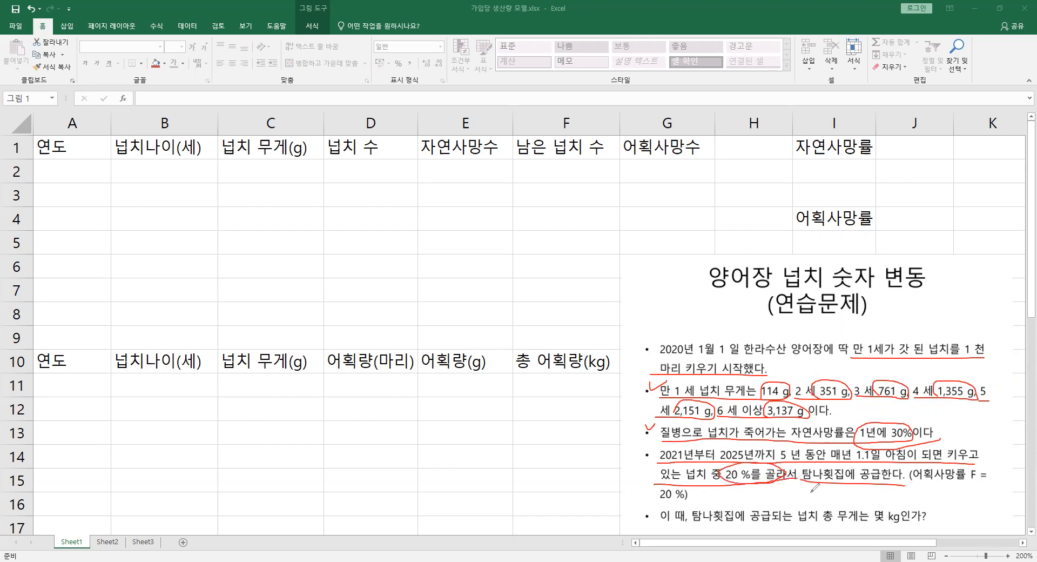
left_click_drag(911, 482, 988, 481)
left_click_drag(655, 502, 688, 502)
mouse_move(660, 523)
left_mouse_down()
mouse_move(940, 514)
mouse_move(765, 505)
mouse_move(646, 516)
mouse_move(667, 522)
left_mouse_up()
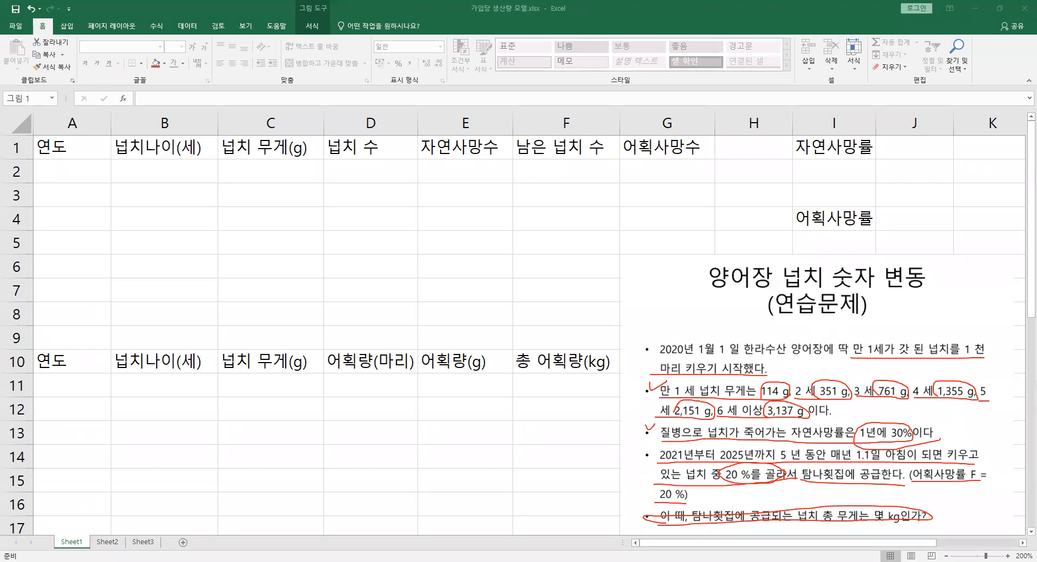
key("Escape")
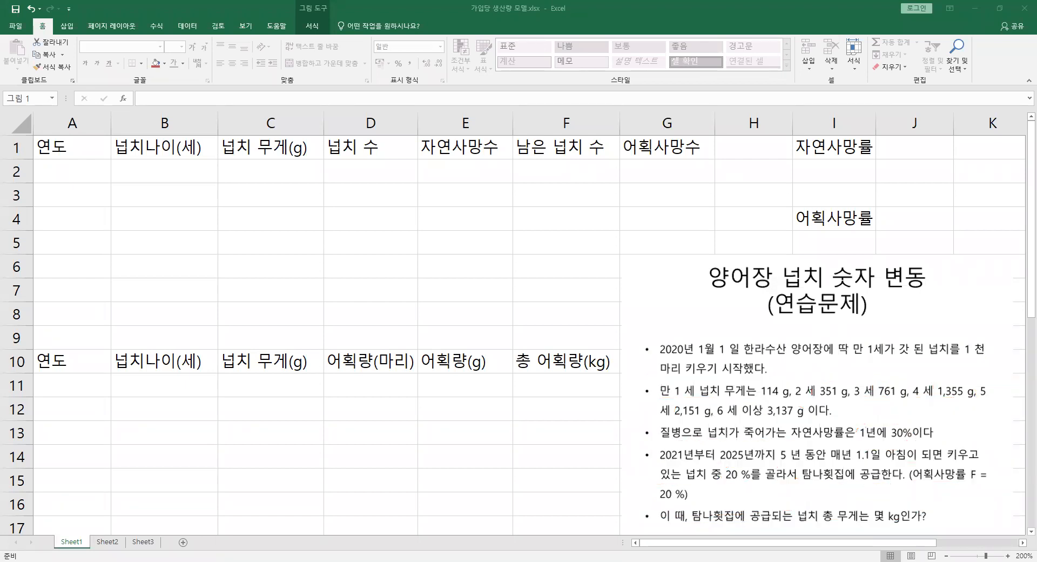
- Enter 2020 and 2021 in A2:A3 and extend the year series through 2025 in A7
left_click(80, 168)
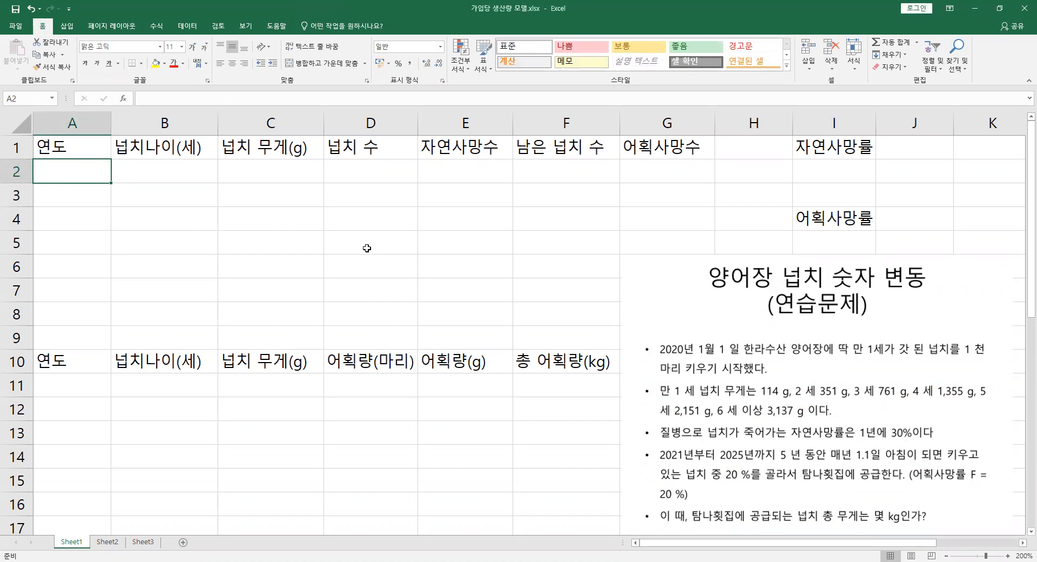
type("2020")
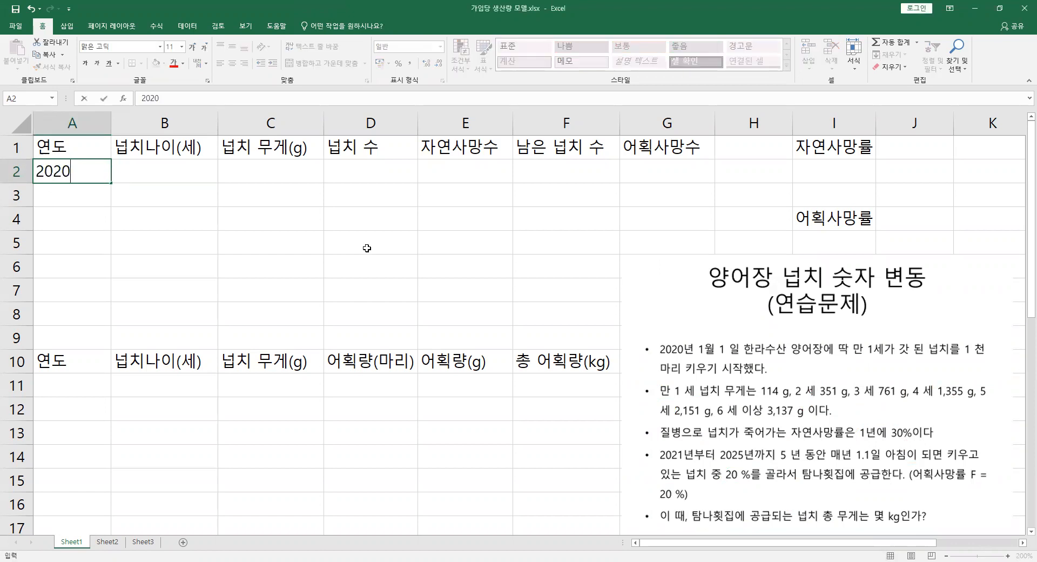
key("Return")
type("2020")
key("BackSpace")
type("1")
key("Return")
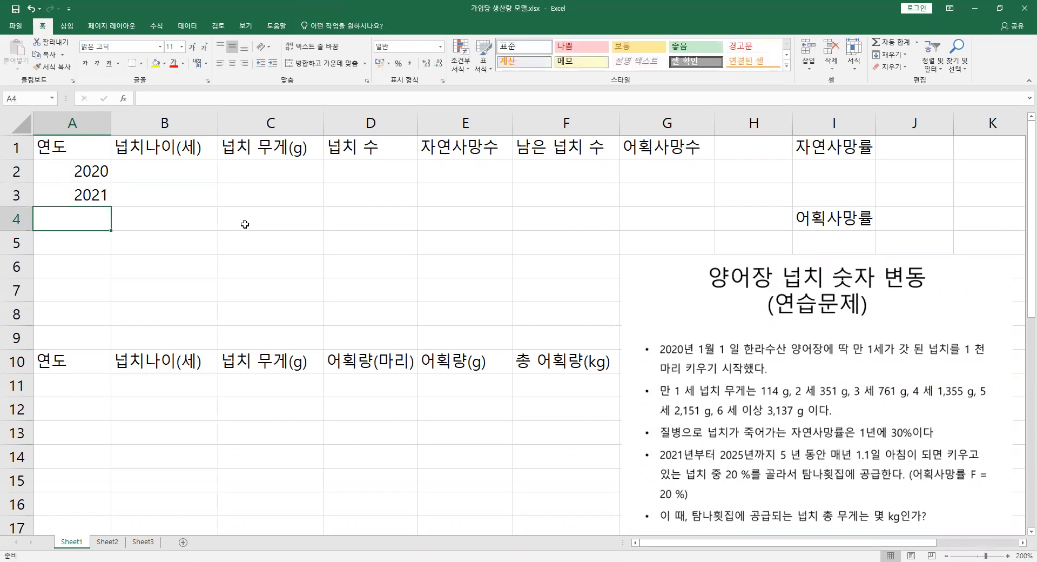
left_click_drag(75, 180, 114, 300)
left_click(162, 293)
left_click(363, 281)
left_click(163, 262)
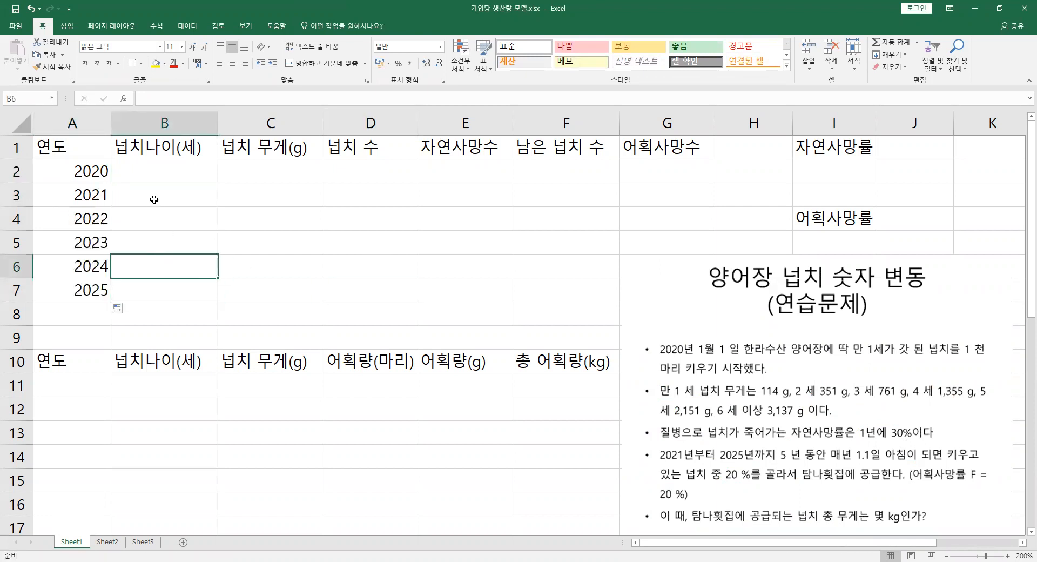
- Enter ages 1 and 2 in B2:B3 and extend the series through 6 in B7
left_click(159, 172)
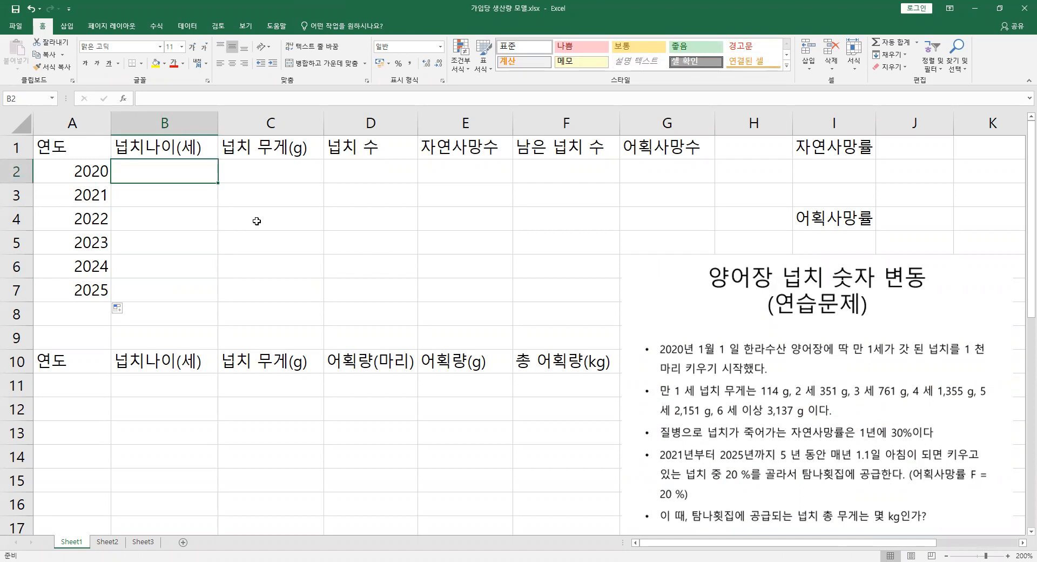
type("1")
key("Return")
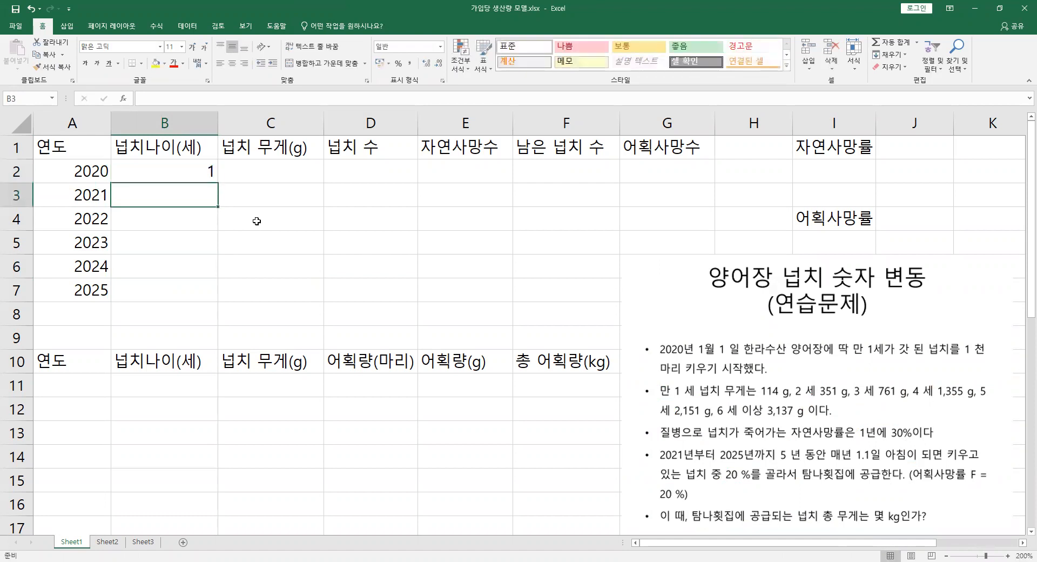
type("2")
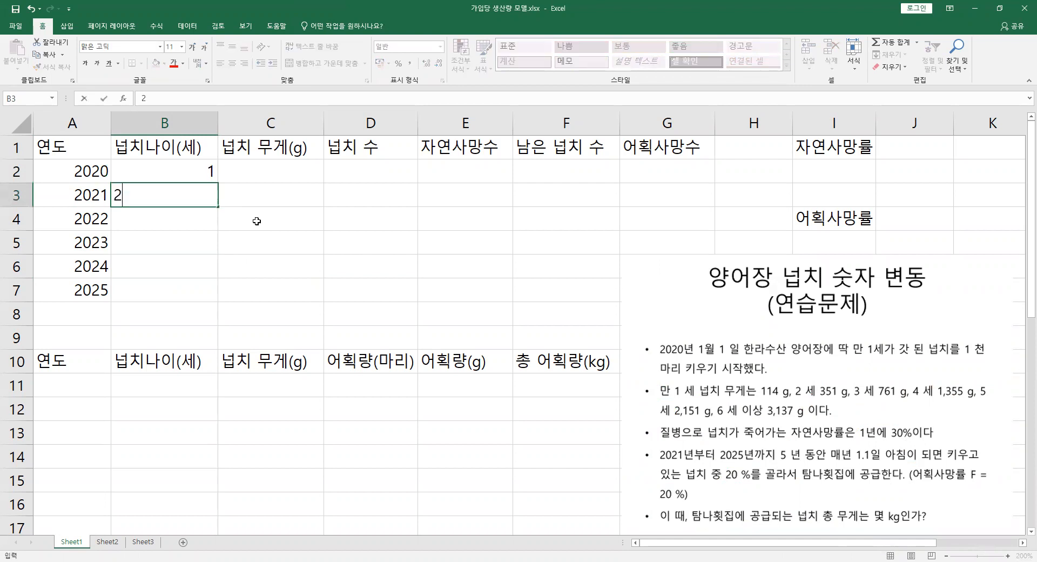
left_click(244, 212)
left_click(207, 193)
left_click_drag(204, 176, 207, 196)
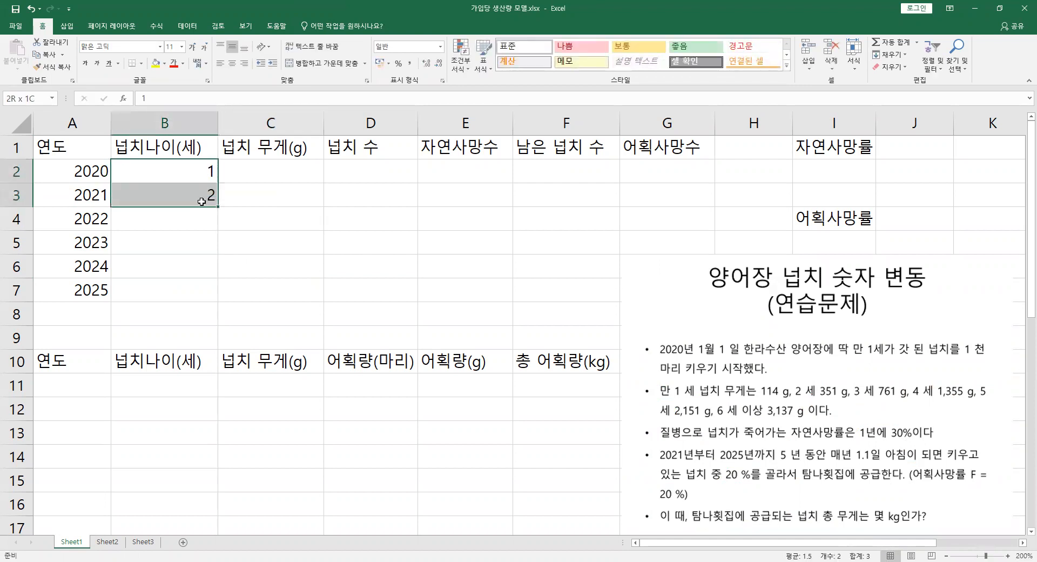
left_click(218, 207)
left_click(301, 192)
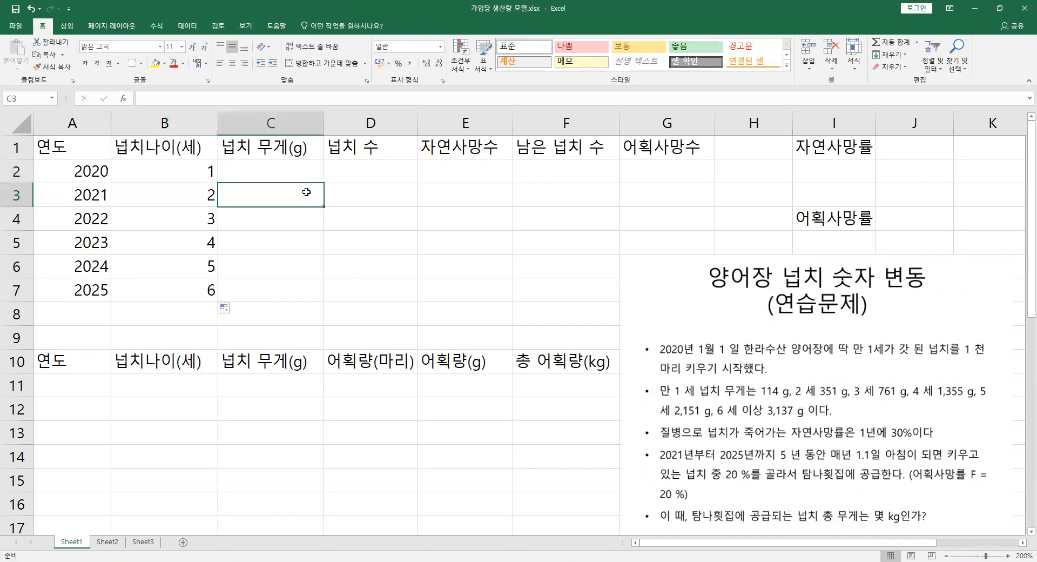
left_click(382, 220)
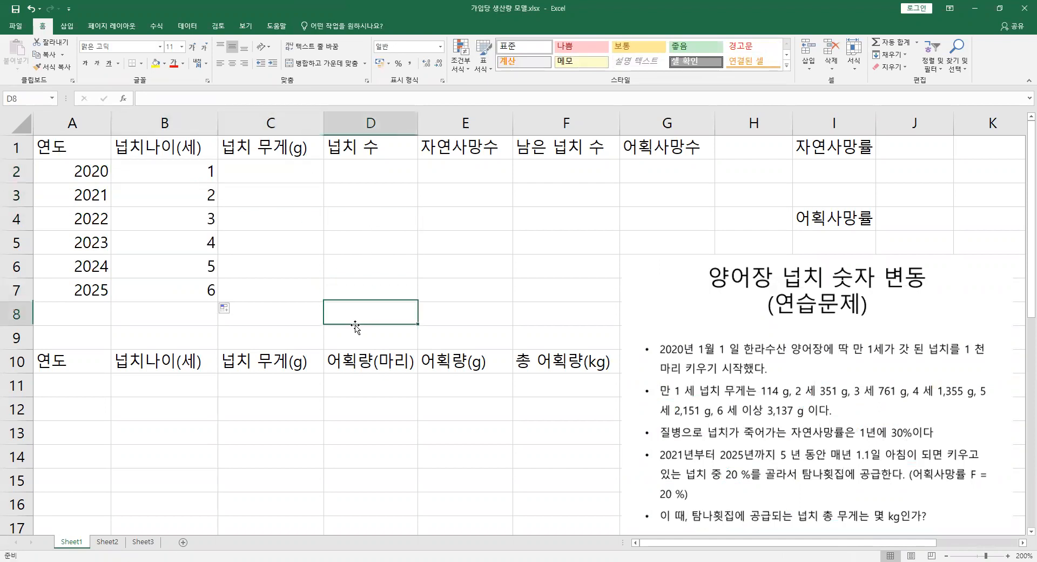
left_click_drag(183, 295, 75, 177)
- Enter the flatfish weights 114, 351, 761, 1355, 2151 and 3137 in C2:C7
left_click(301, 183)
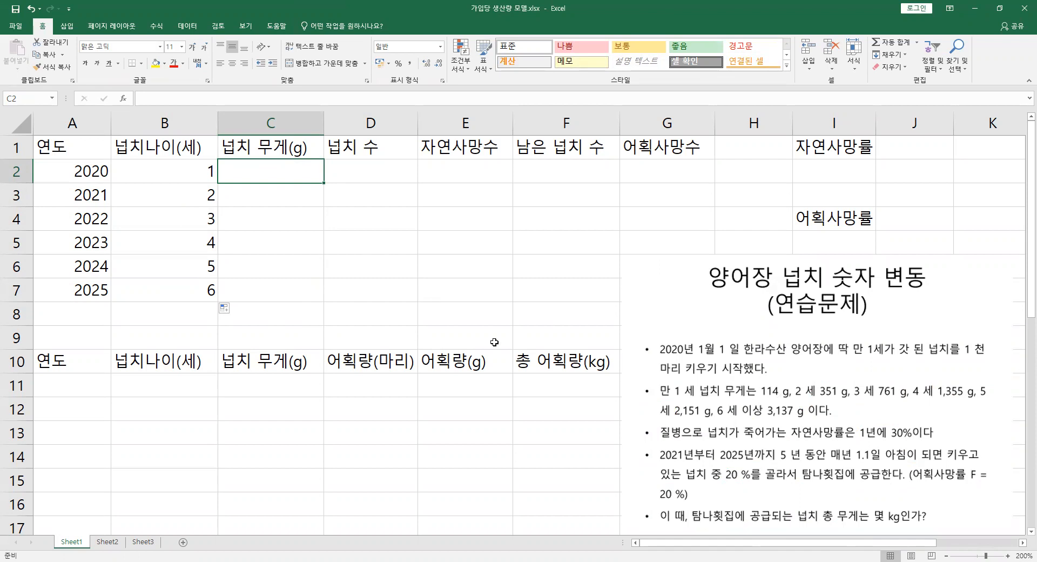
type("114")
key("Return")
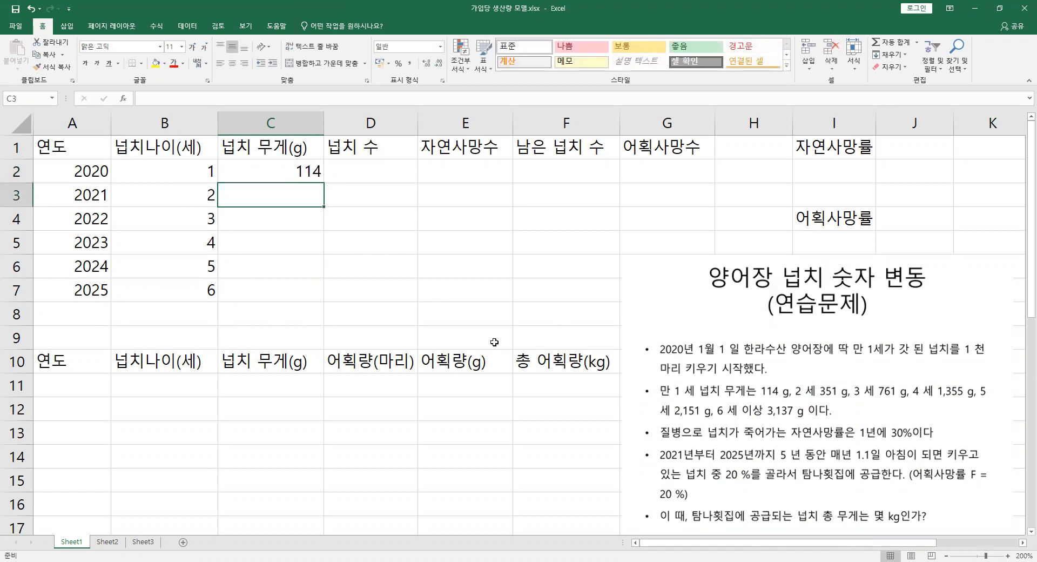
type("351")
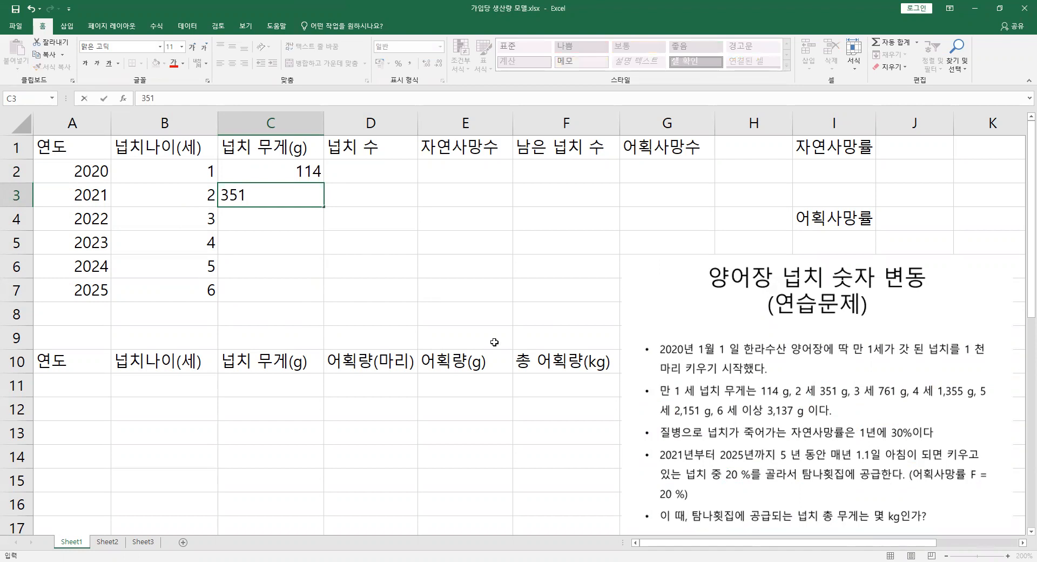
key("Return")
type("761")
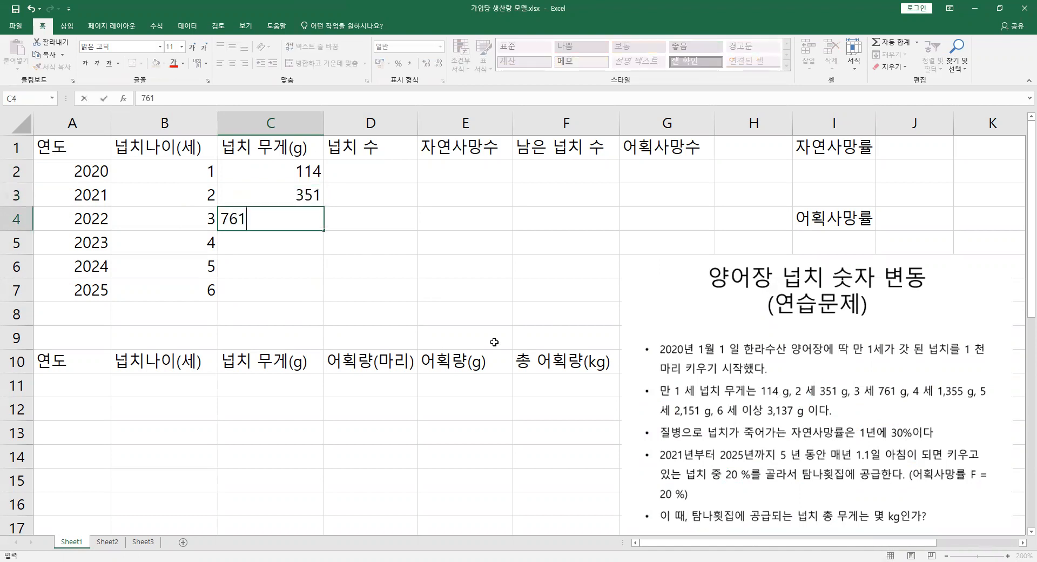
key("Return")
type("1355")
key("Return")
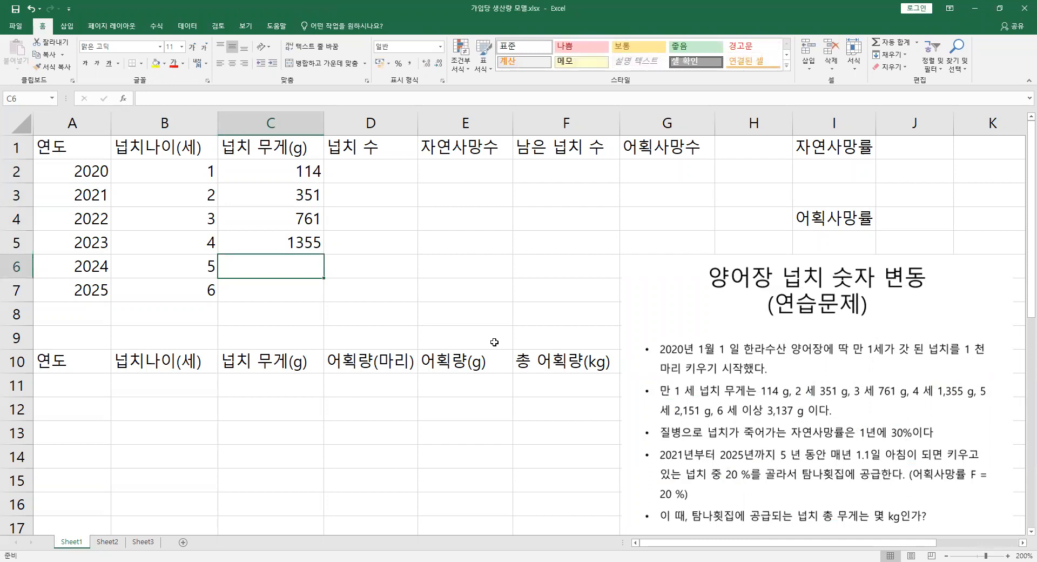
type("2151")
key("Return")
type("3137")
key("Return")
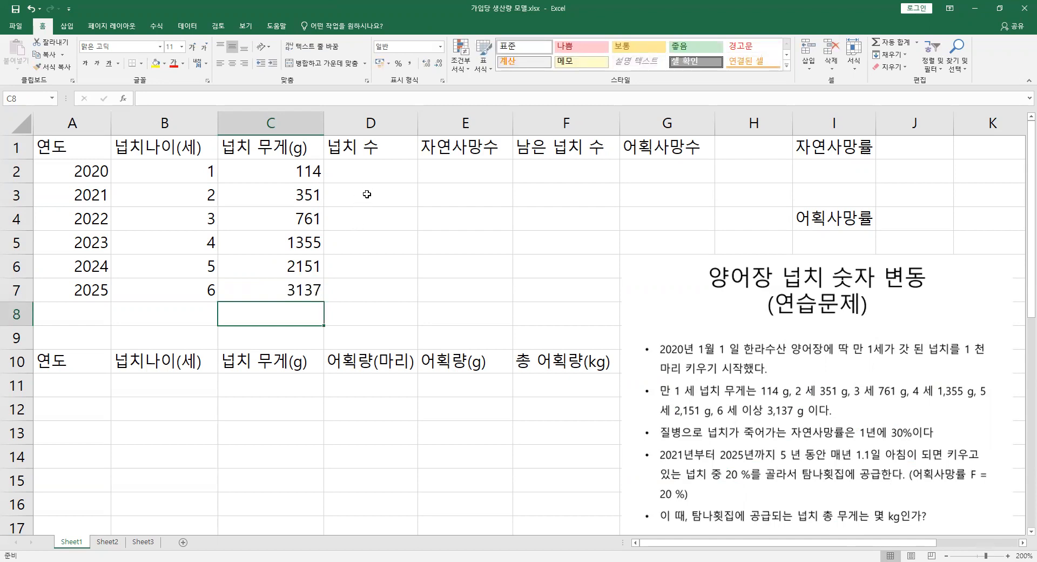
- Set the natural mortality rate in I2 to 30% and the fishing mortality rate in I5 to 20%
left_click(371, 169)
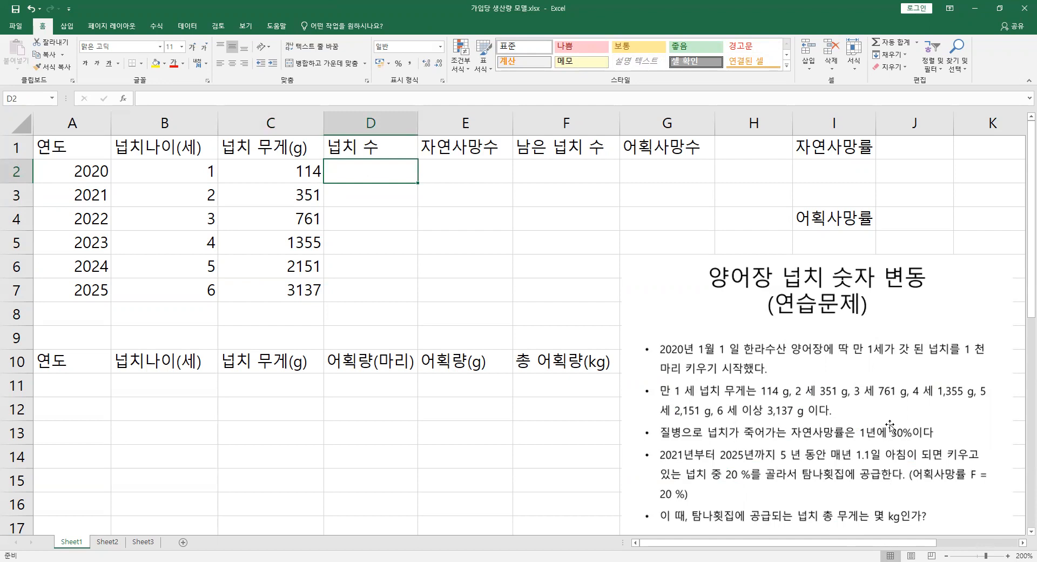
left_click(820, 177)
type("30")
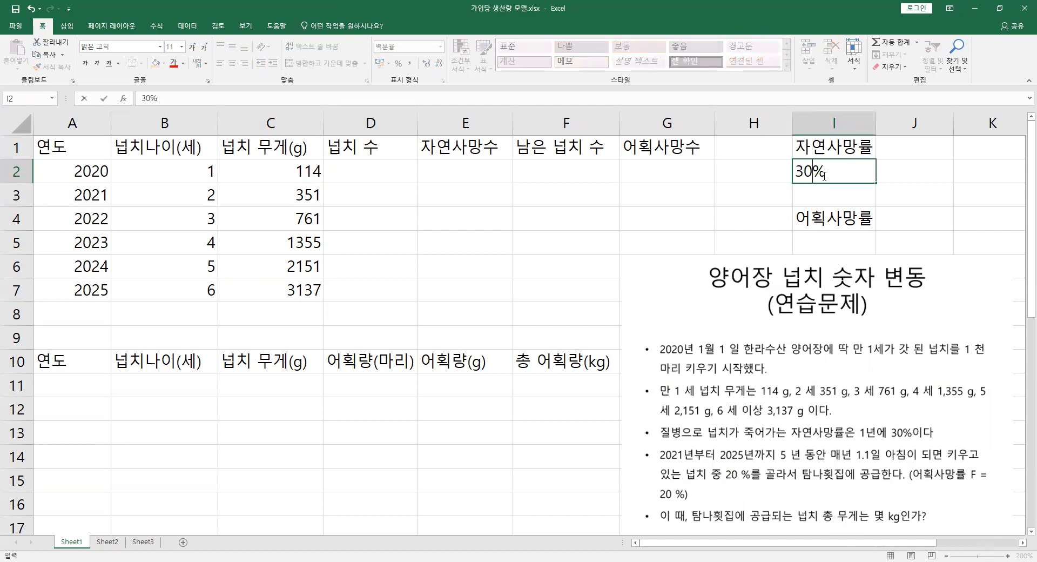
key("Return")
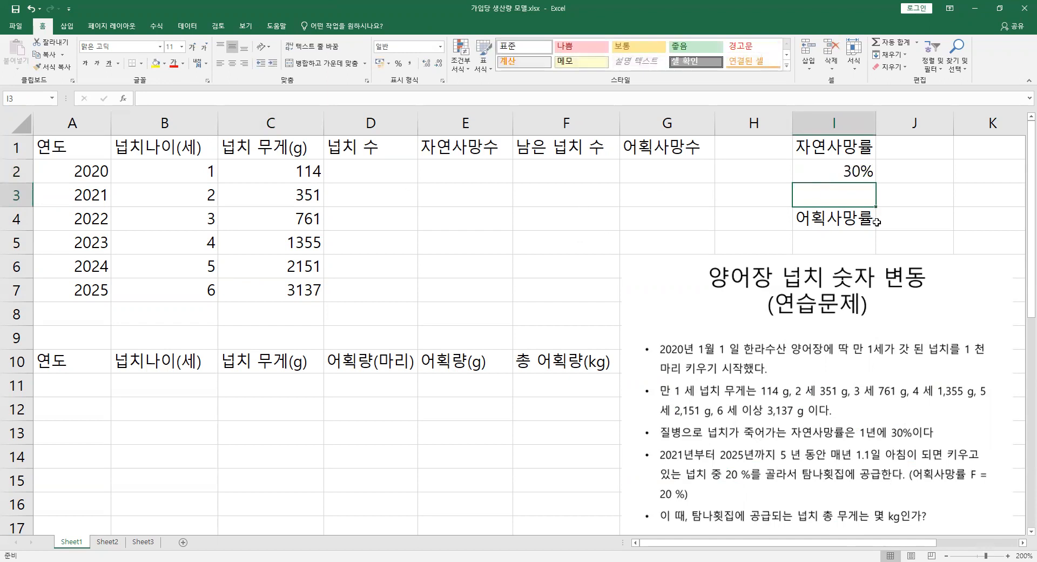
left_click(840, 235)
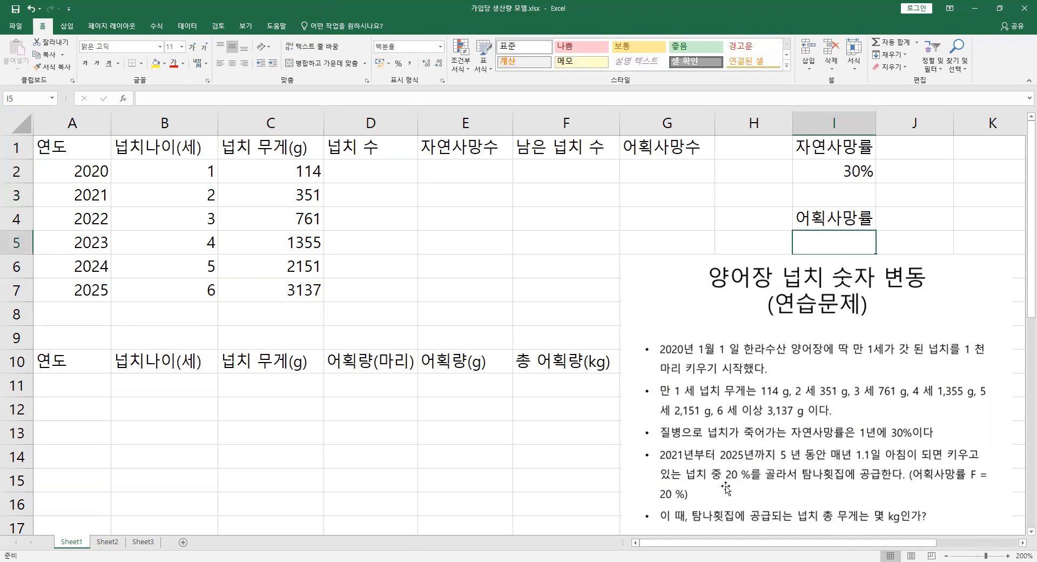
type("20")
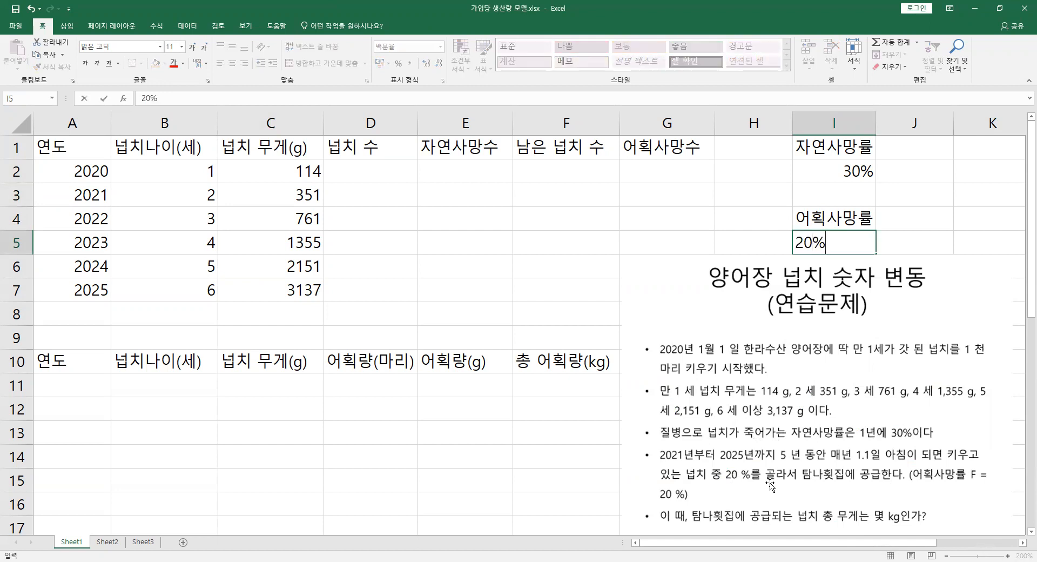
key("Return")
- Enter 1000 as the 2020 flatfish count in D2
key("Up")
key("Up")
key("Up")
key("Left")
key("Left")
key("Left")
key("Left")
key("Left")
key("Up")
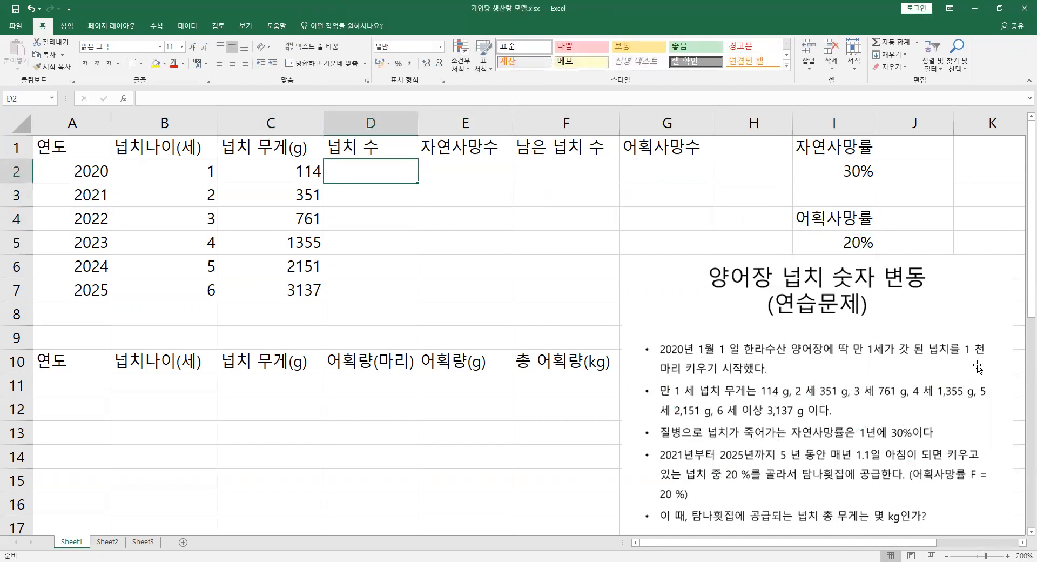
type("1000")
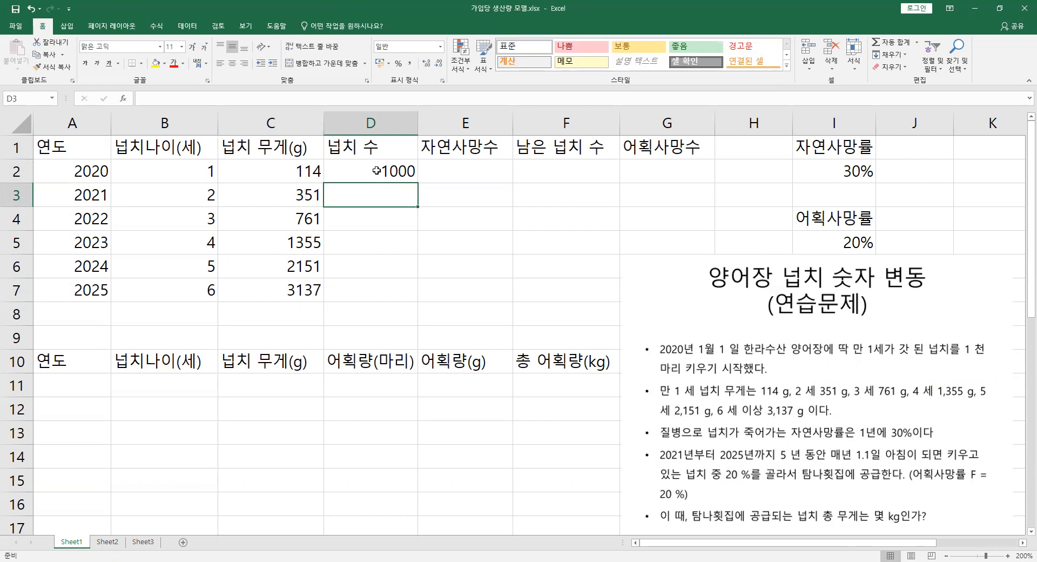
left_click(453, 165)
left_click(381, 167)
left_click(77, 170)
left_click_drag(77, 170, 251, 164)
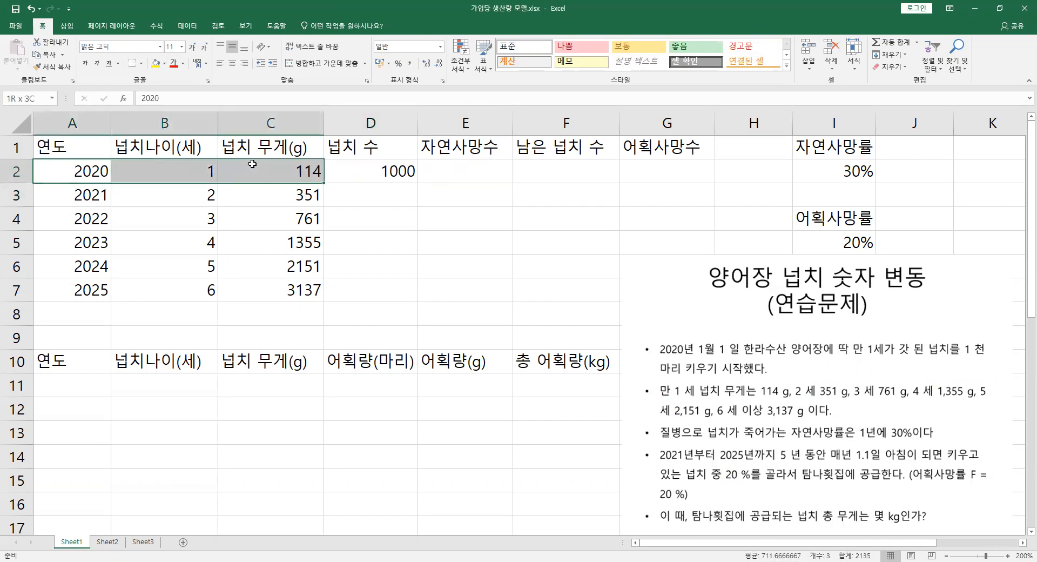
left_click(155, 166)
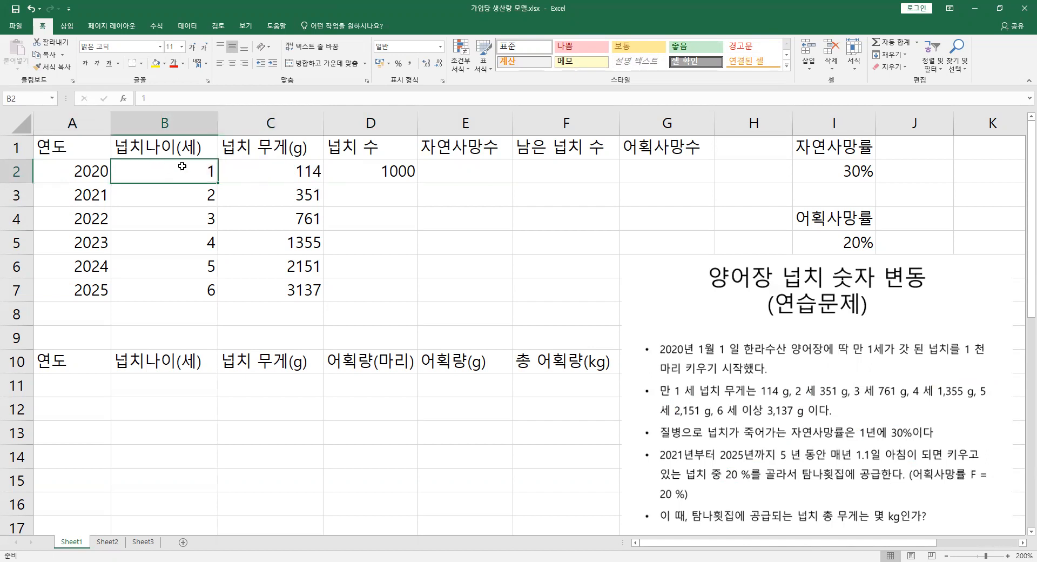
- Calculate the 2020 natural deaths in E2 with the formula =D2*I2
left_click(399, 174)
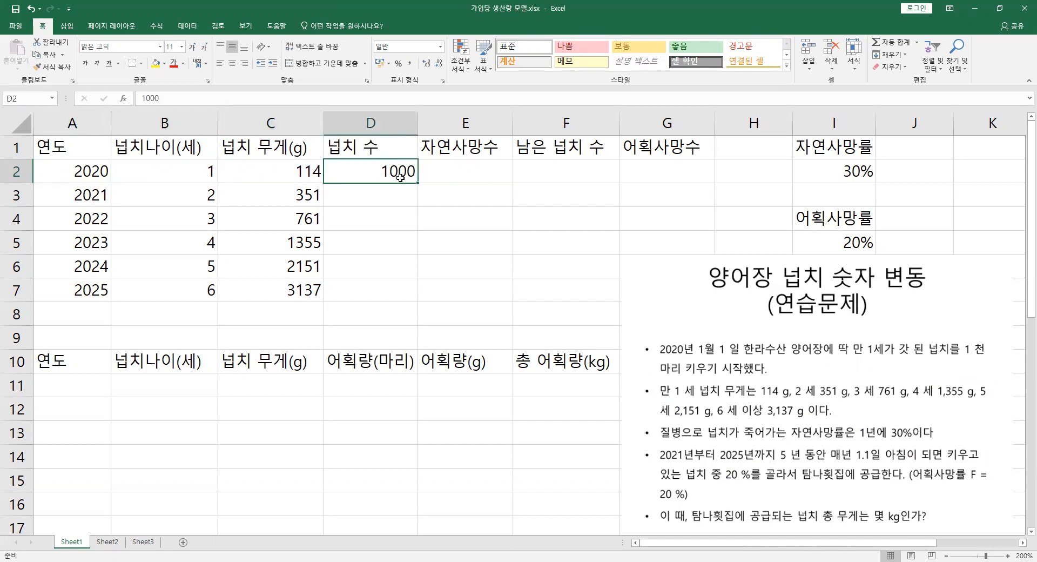
left_click(482, 176)
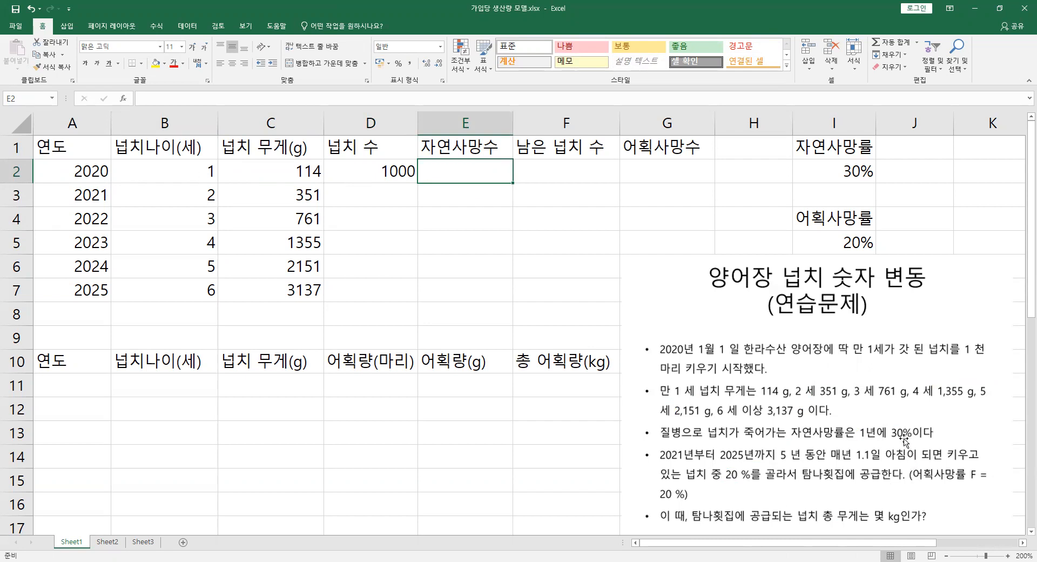
type("=")
key("Left")
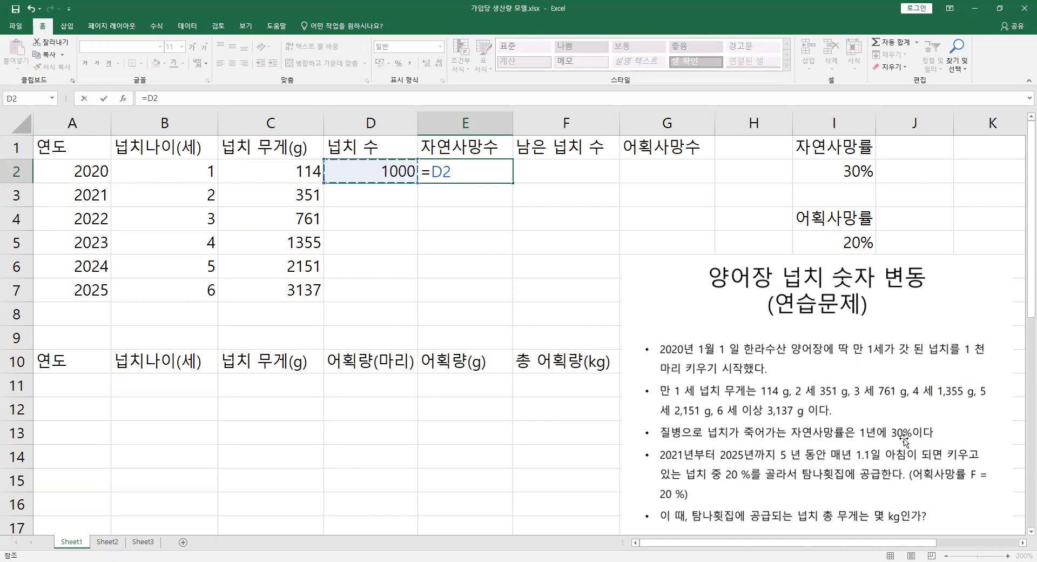
type("*")
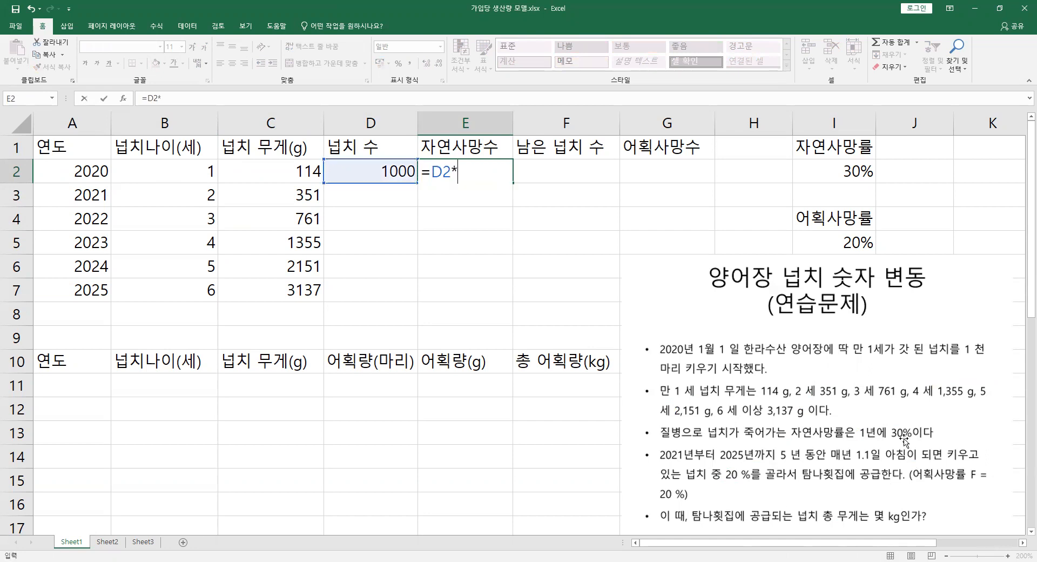
left_click(828, 163)
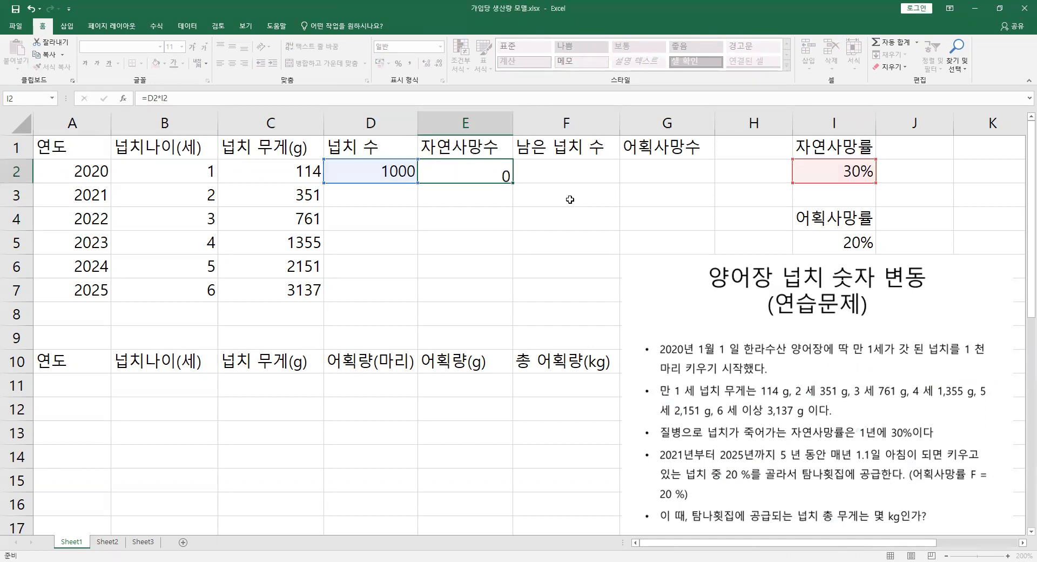
key("Return")
key("Up")
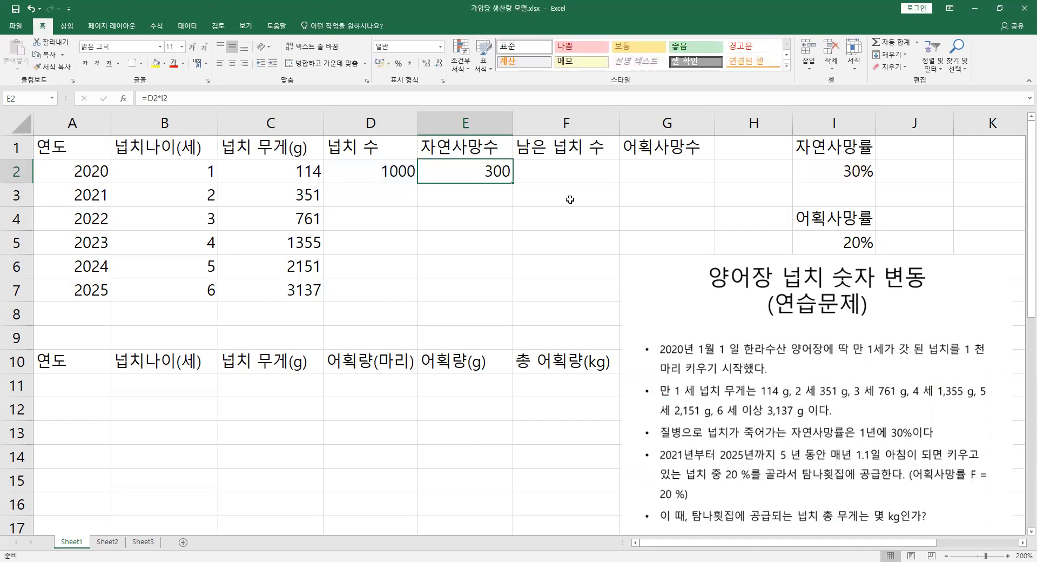
- Calculate the 2020 remaining flatfish in F2 with the formula =D2-E2
key("Right")
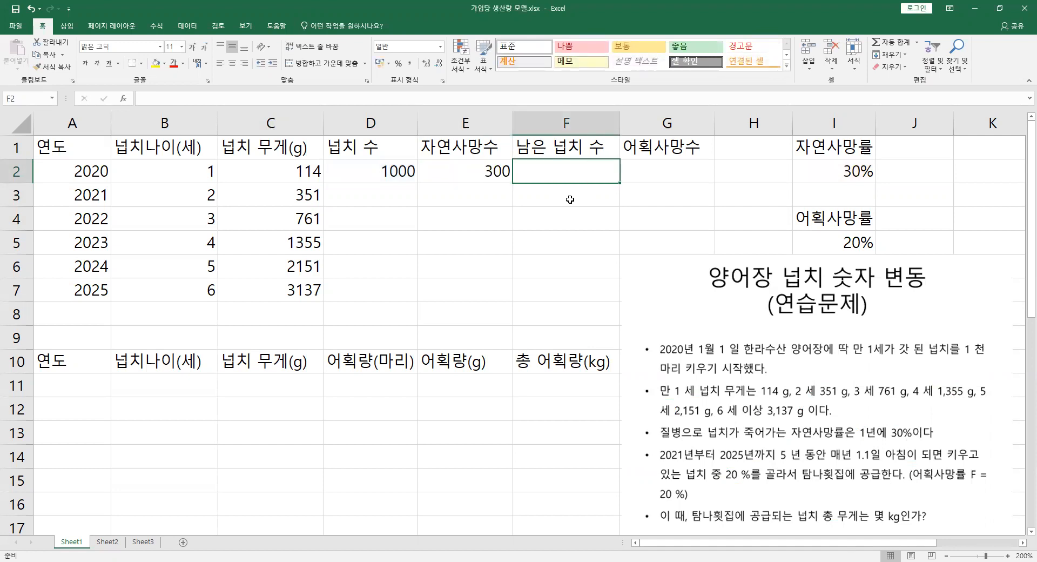
type("=")
key("Left")
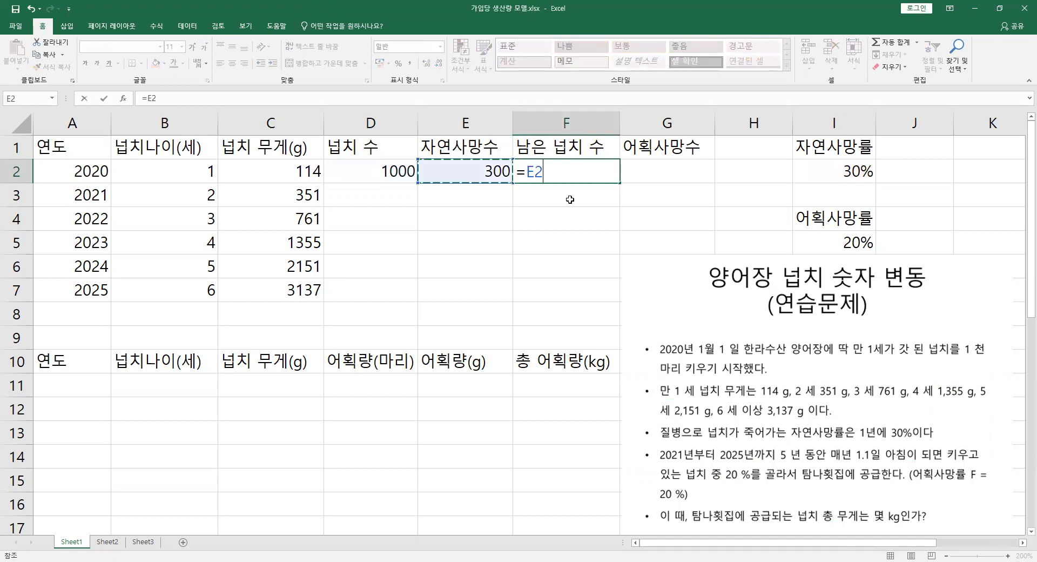
key("Left")
type("-")
key("Left")
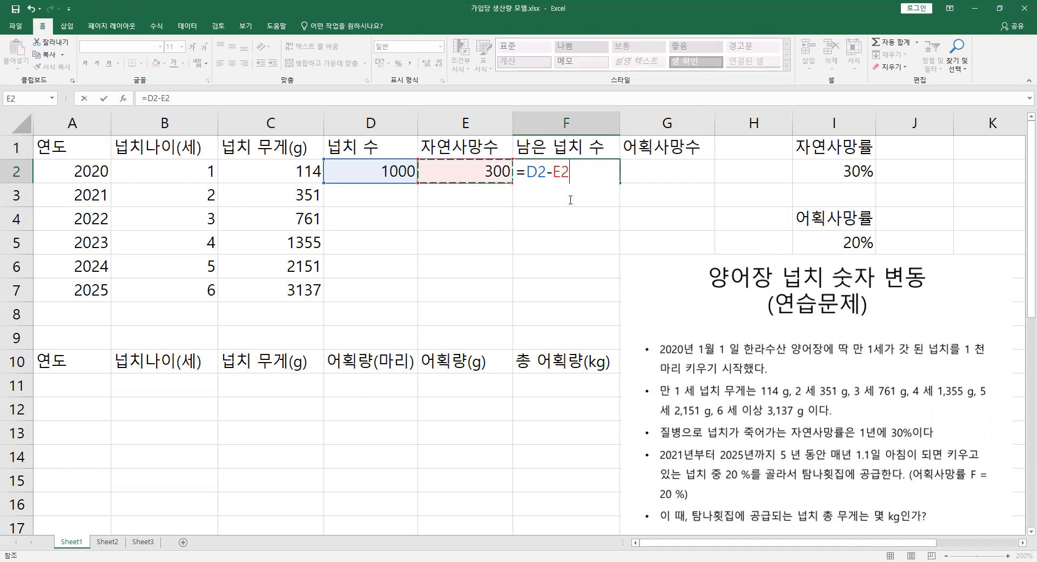
key("ctrl+Return")
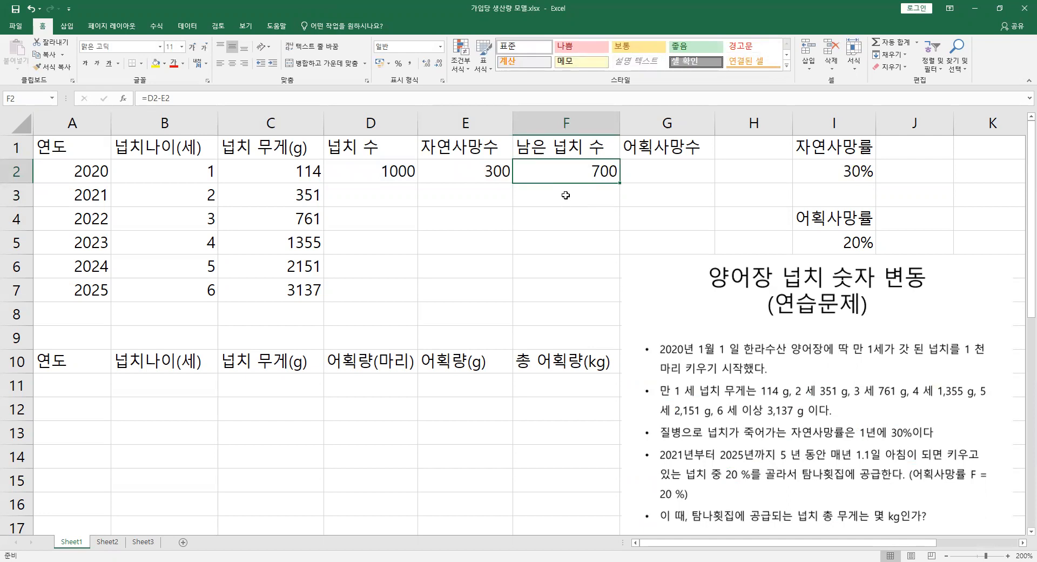
- Examine how the remaining flatfish in F2 and the fishing mortality rate in I5 relate to the 2021 row
left_click(89, 191)
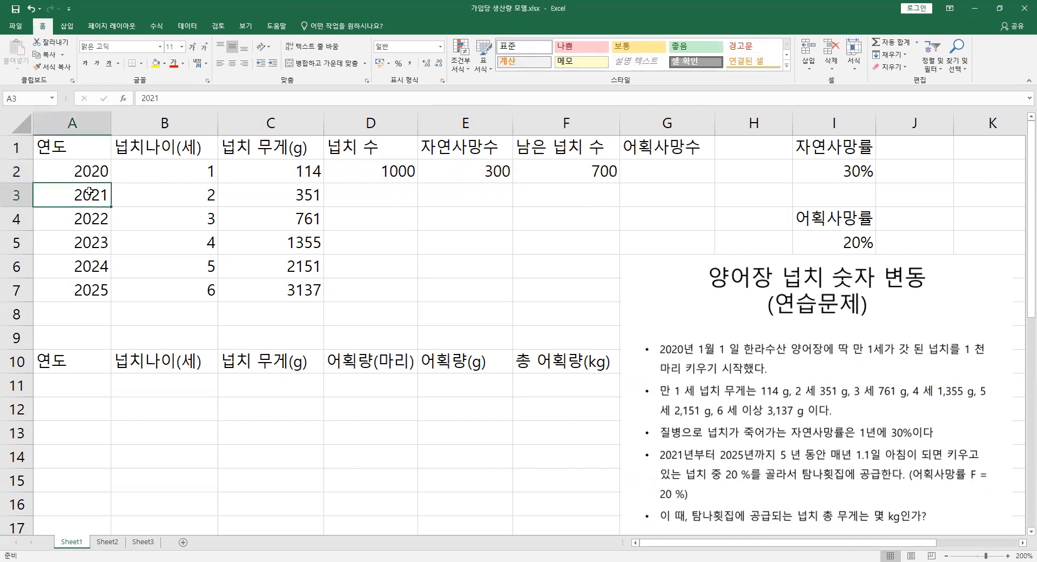
left_click_drag(582, 174, 416, 176)
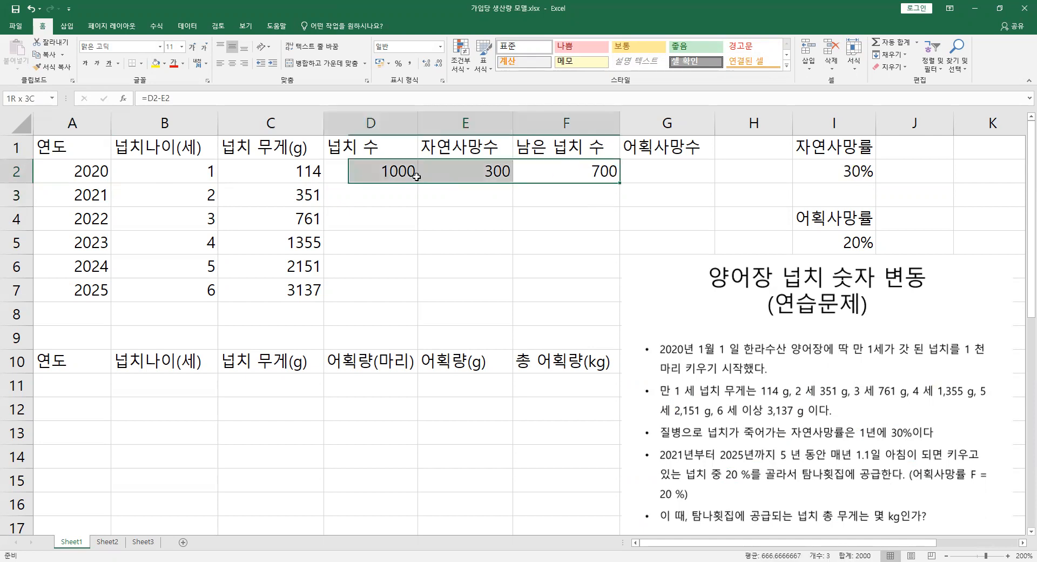
left_click(98, 198)
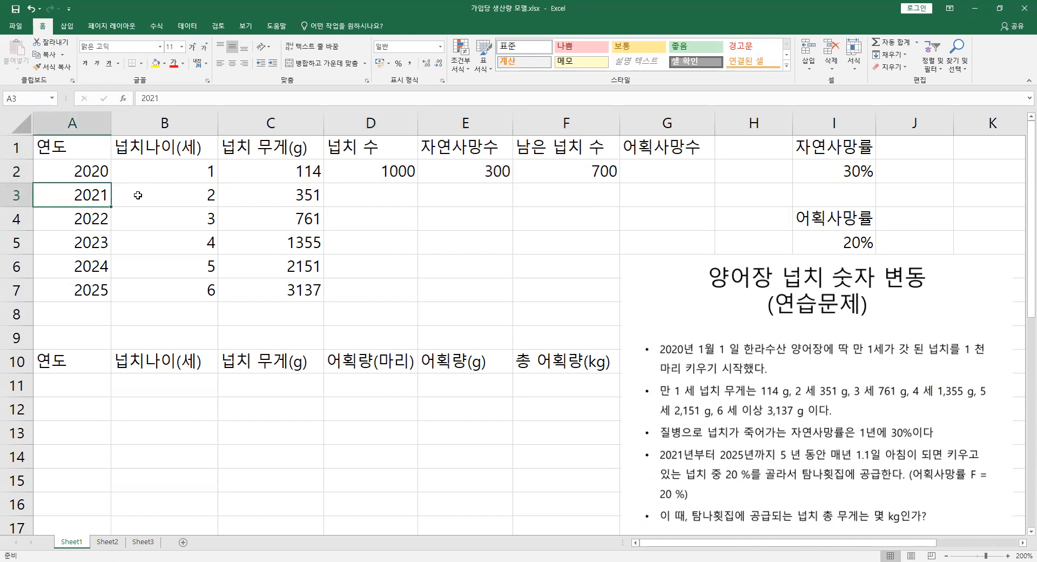
left_click_drag(92, 170, 603, 172)
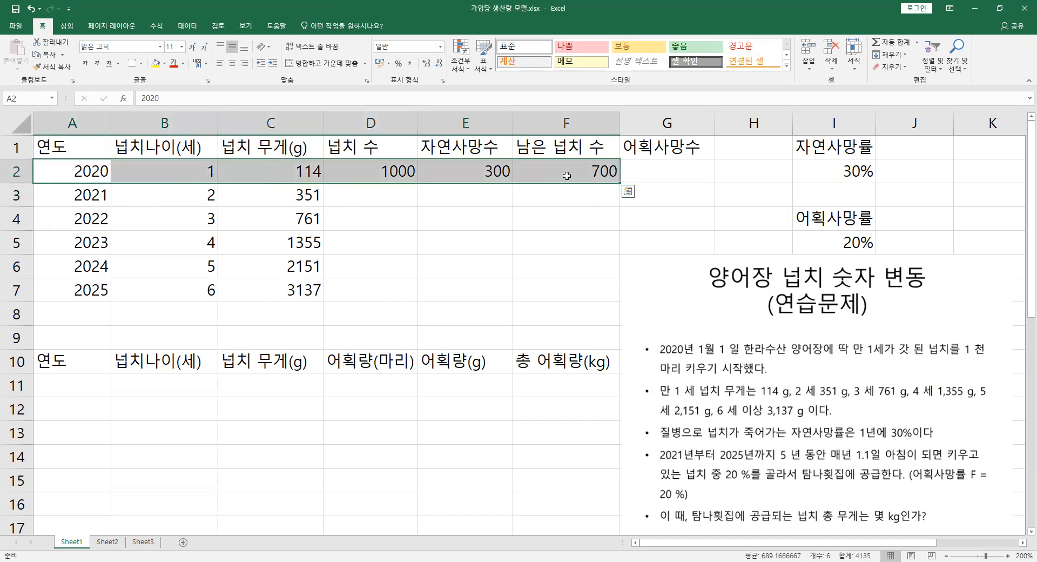
left_click(603, 172)
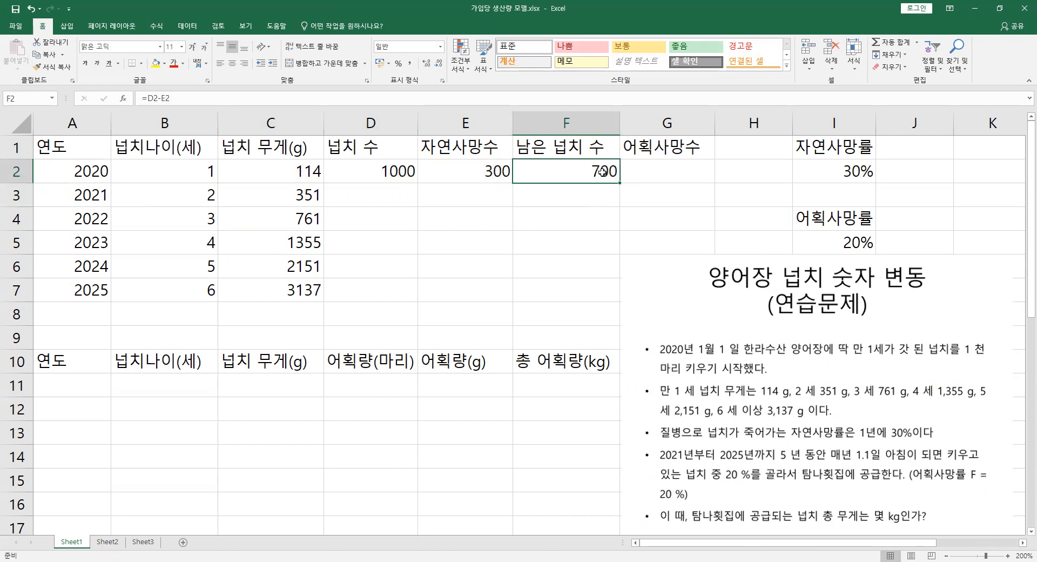
left_click(100, 195)
left_click(594, 171)
left_click(865, 246)
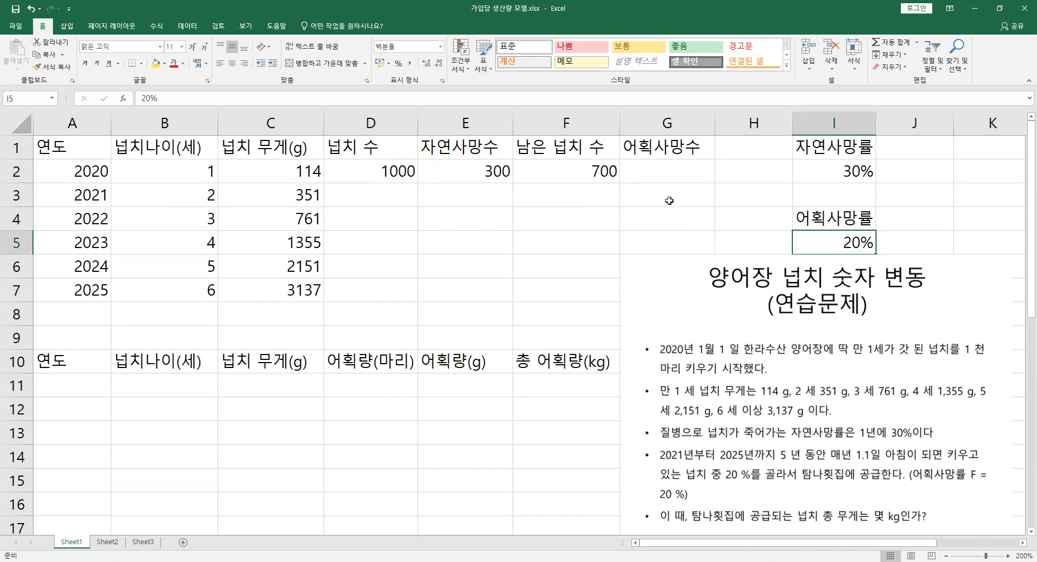
left_click(596, 177)
left_click_drag(90, 193, 650, 188)
- Calculate the 2021 fishing deaths in G3 with the formula =F2*I5
left_click(674, 191)
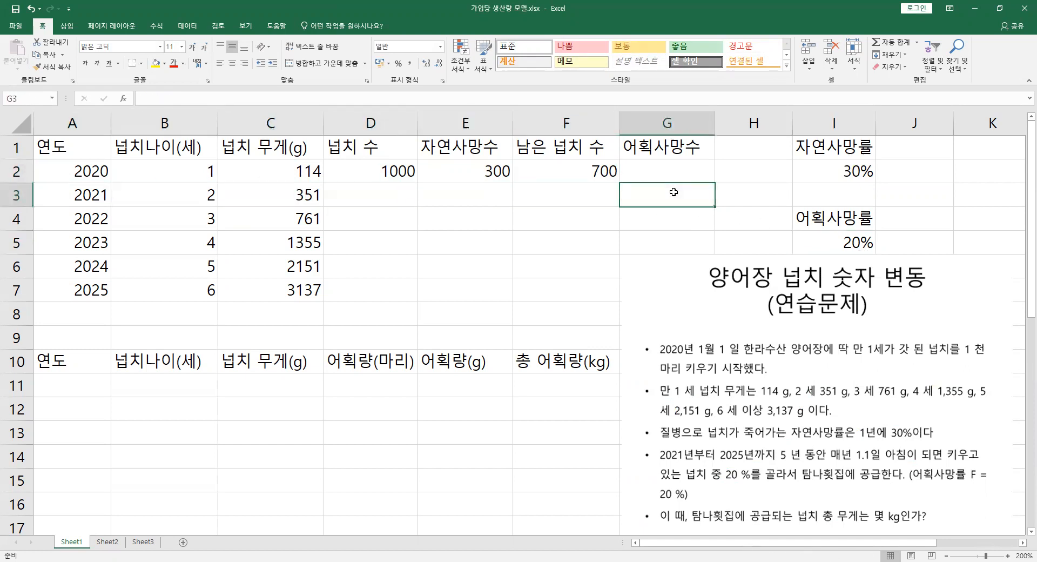
type("=")
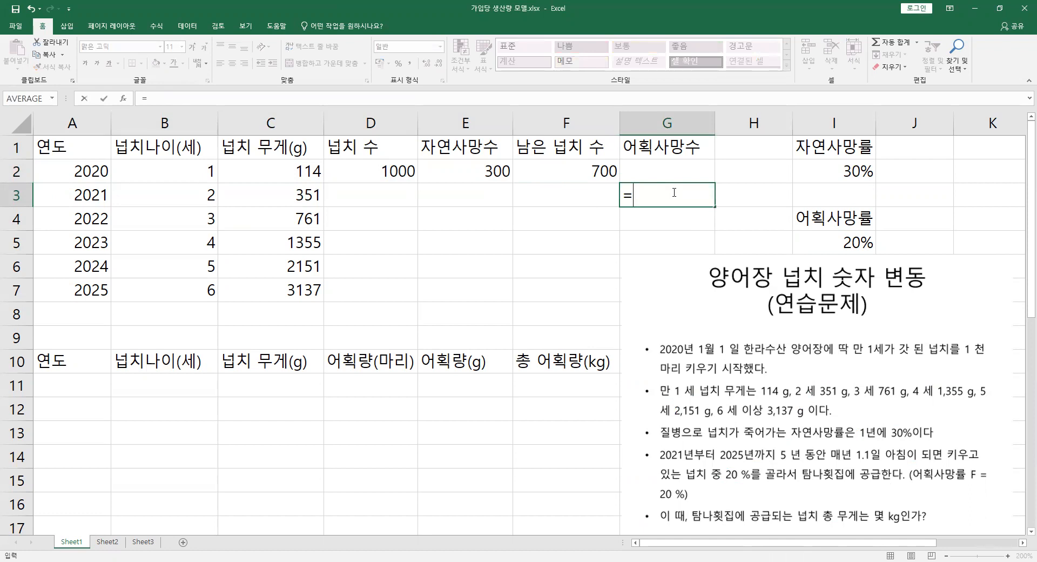
left_click(591, 173)
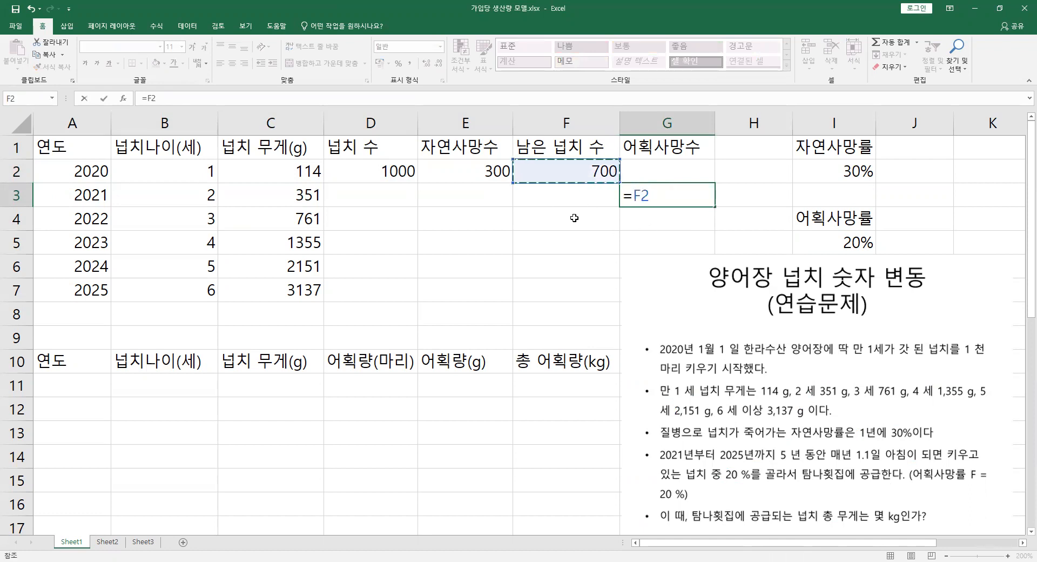
type("*")
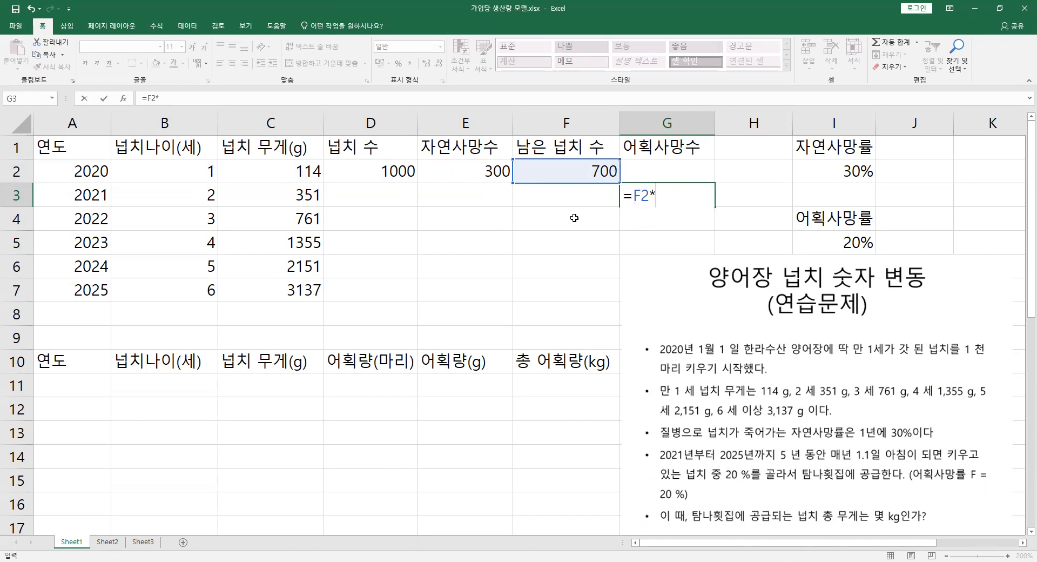
left_click(815, 245)
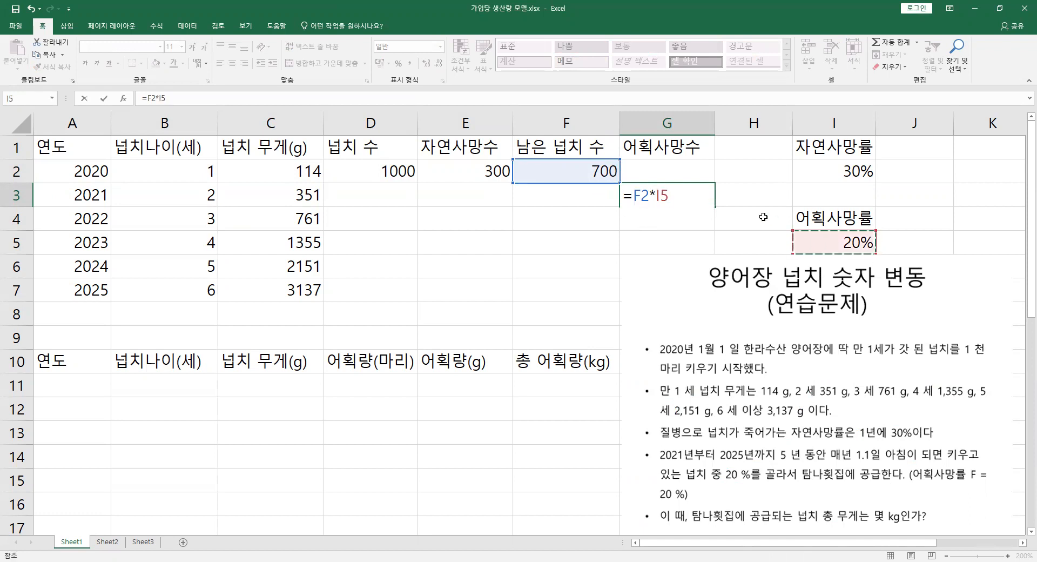
key("Return")
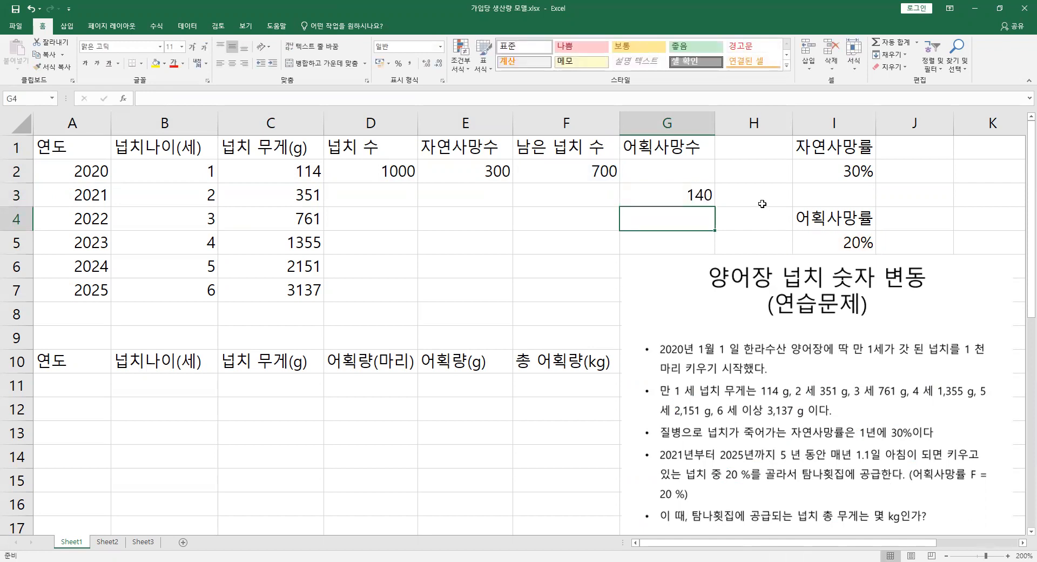
- Calculate the 2021 flatfish count in D3 with the formula =F2-G3
left_click(704, 196)
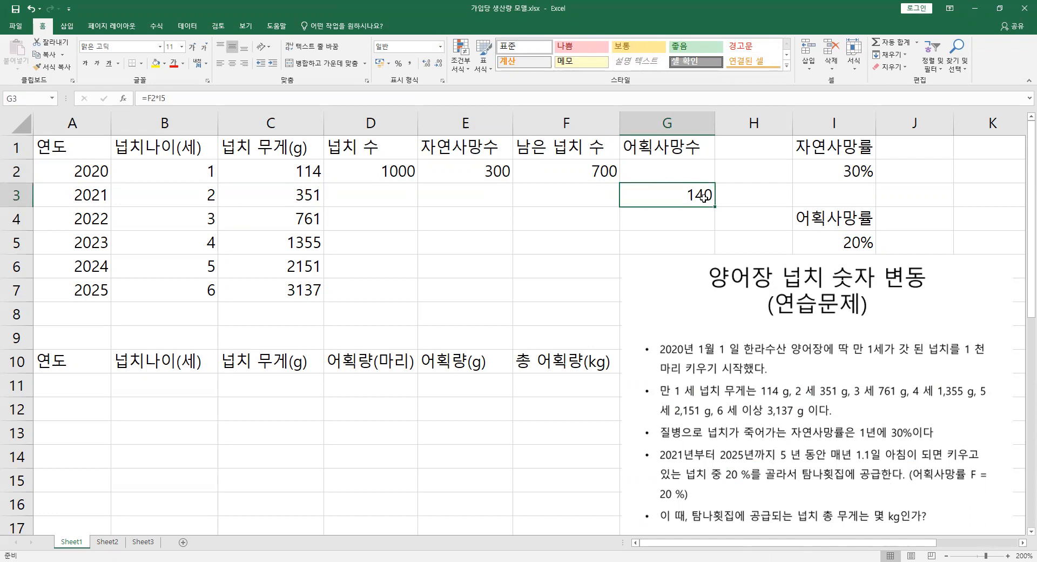
left_click(599, 172)
left_click(669, 193)
left_click(359, 194)
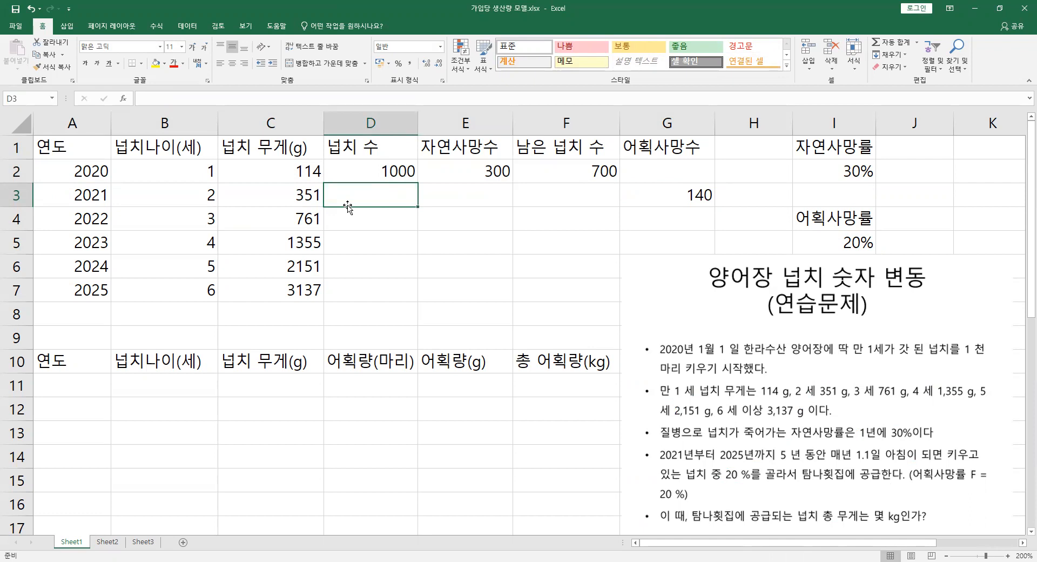
type("=")
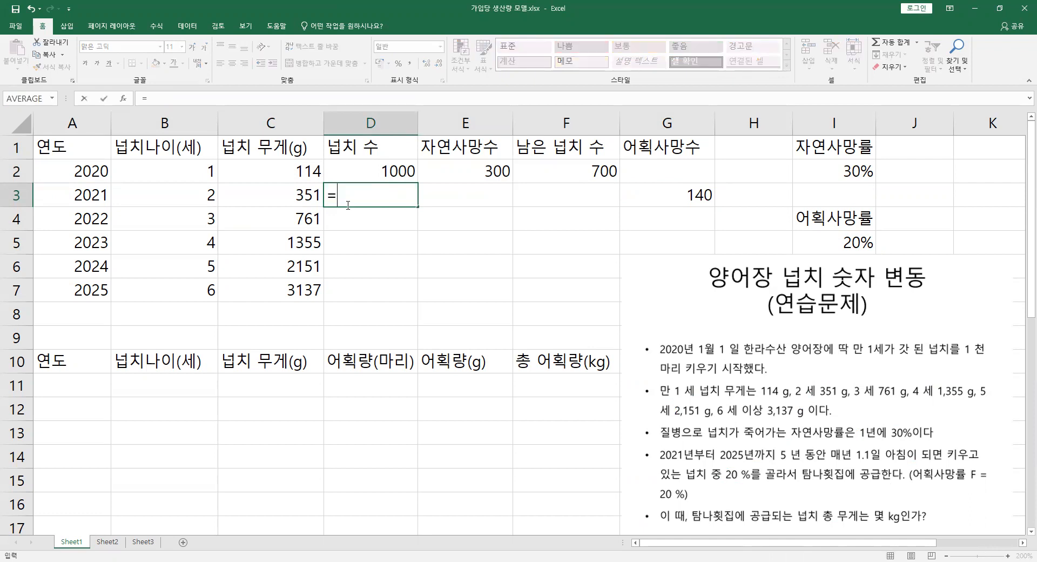
left_click(589, 176)
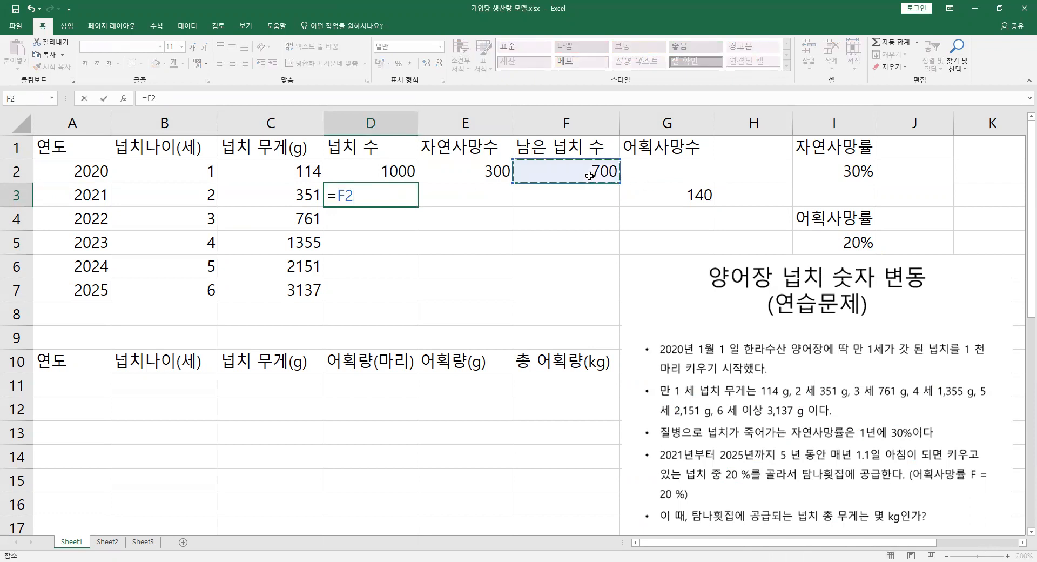
type("-")
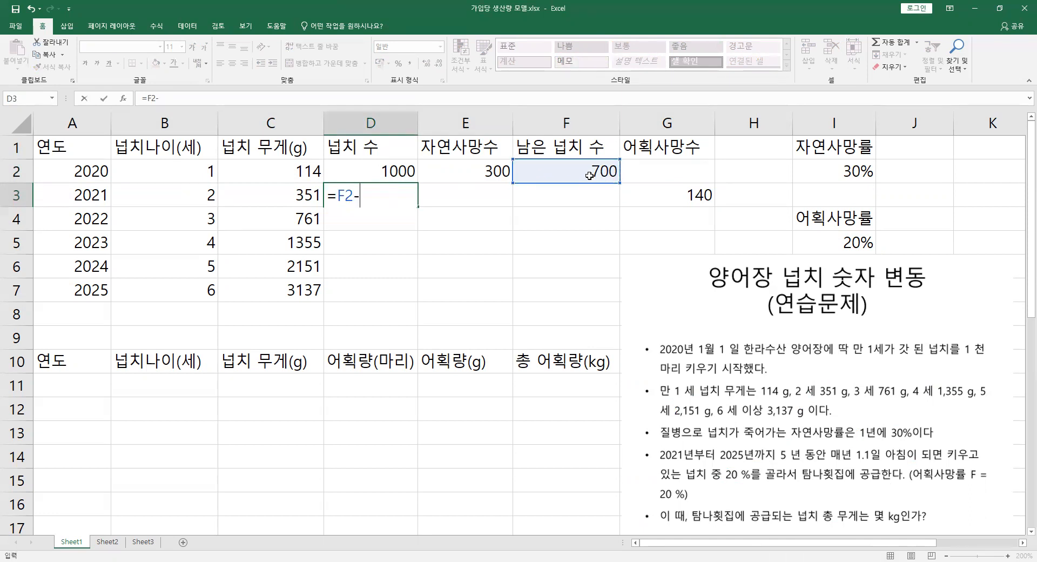
left_click(669, 194)
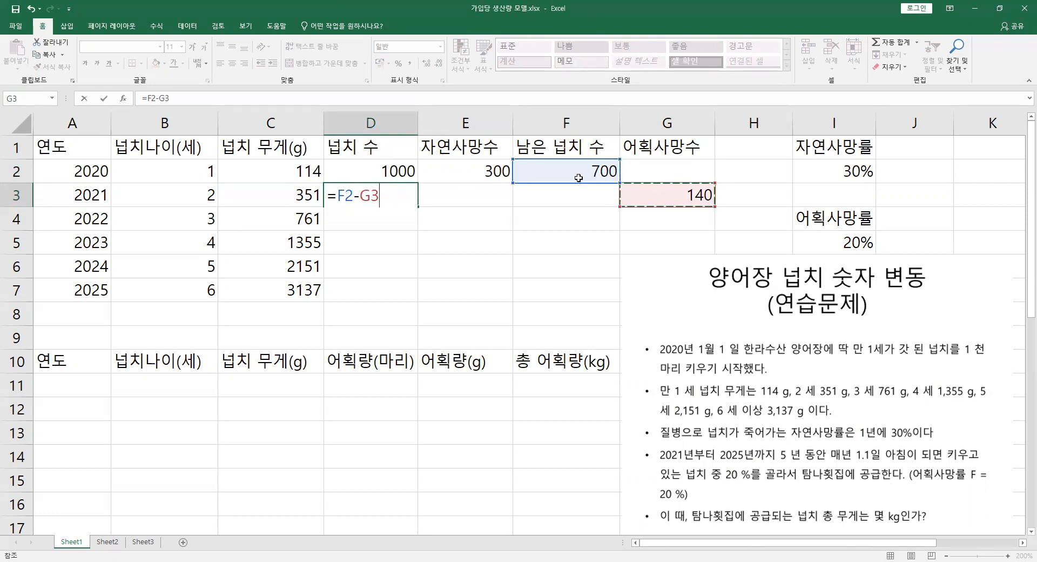
key("Return")
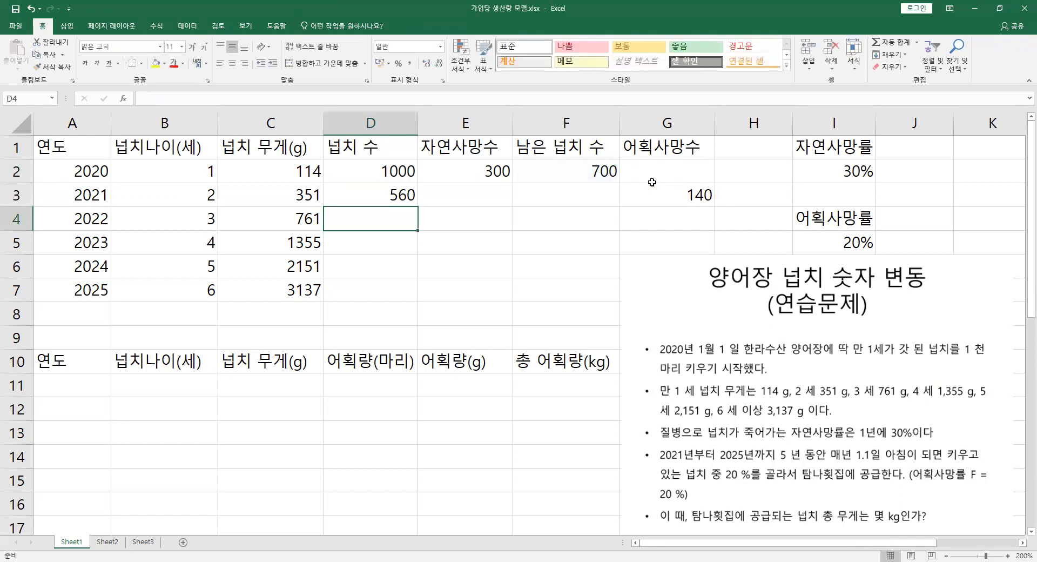
key("Up")
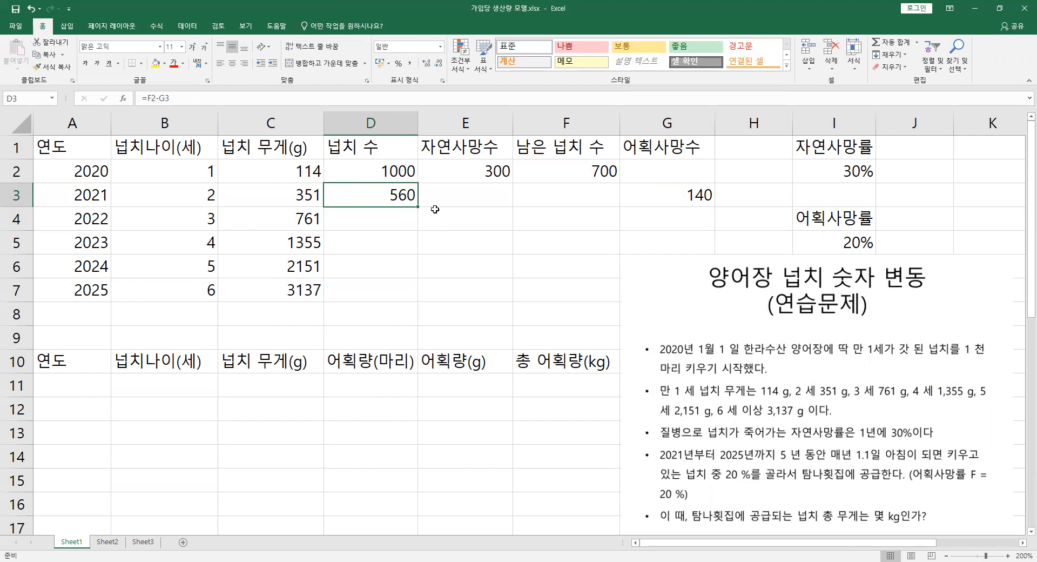
- Clear the flatfish counts and mortality formulas in D2:G3, leaving D2 selected
left_click_drag(676, 179, 402, 208)
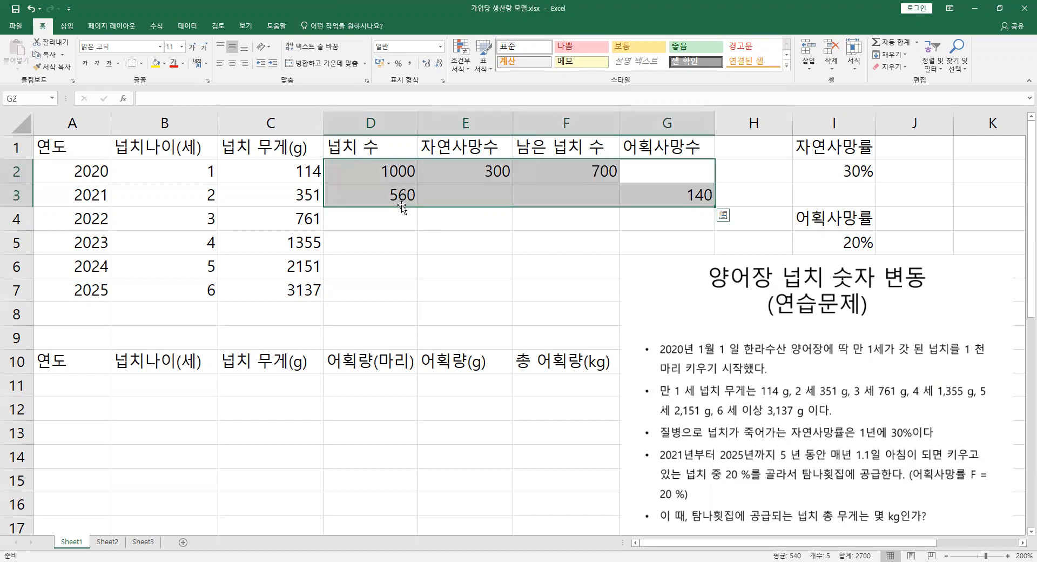
key("Delete")
left_click(408, 235)
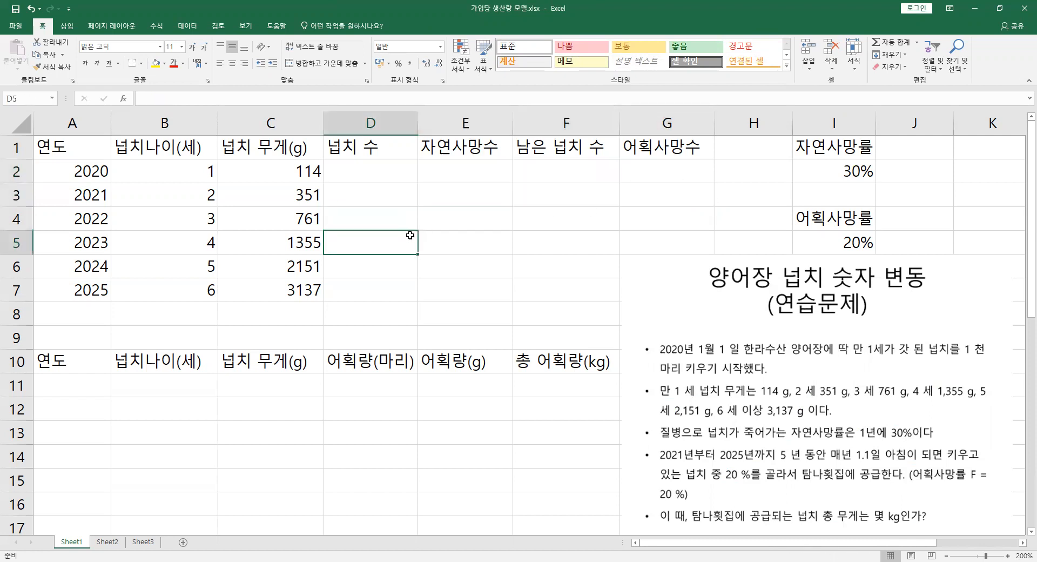
left_click(361, 175)
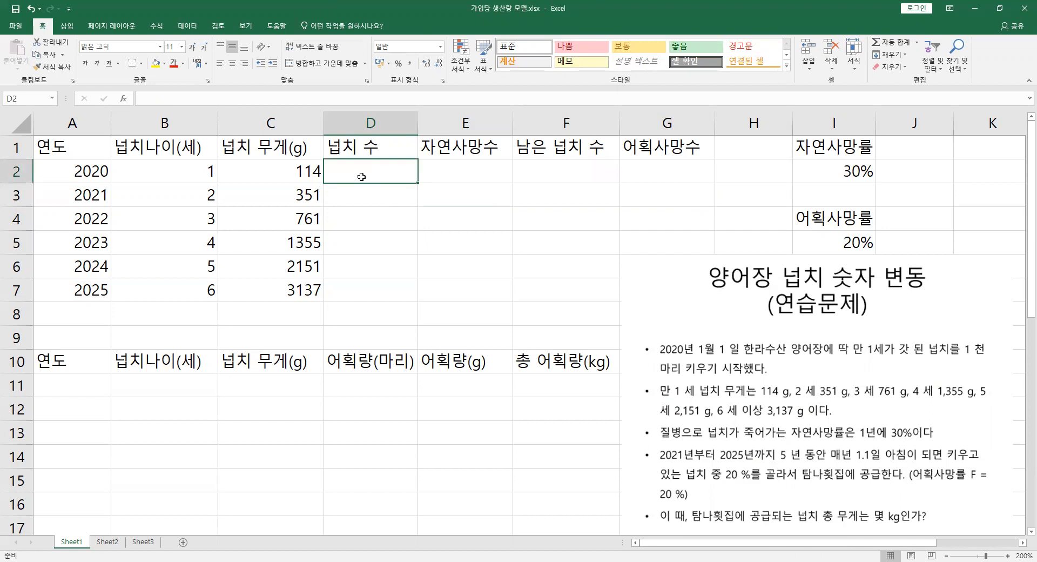
left_click(790, 341)
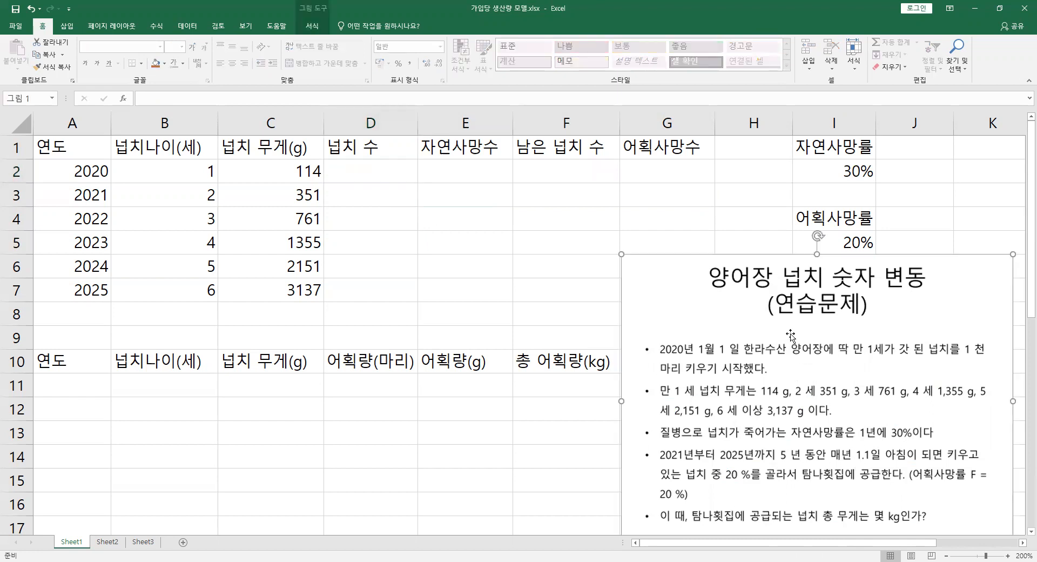
left_click(360, 163)
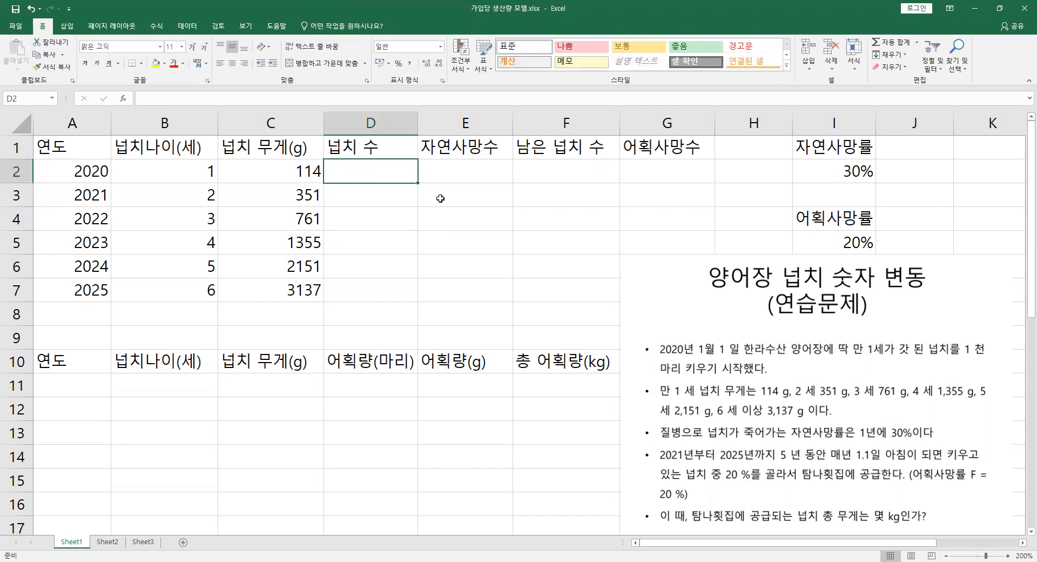
- Enter 1000 as the 2020 flatfish count in D2 and calculate natural deaths in E2 with =D2*I2
type("1000")
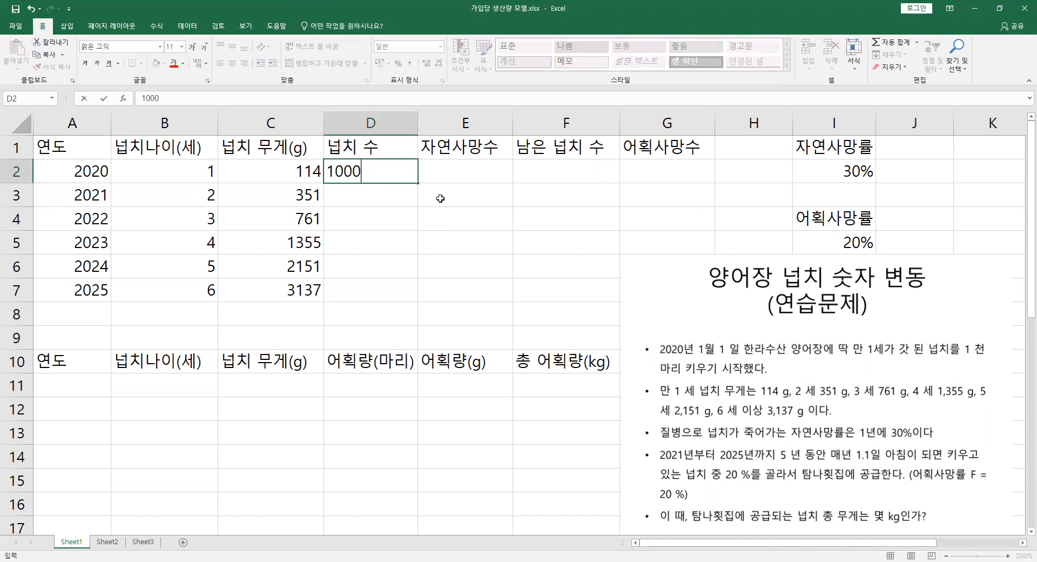
key("Tab")
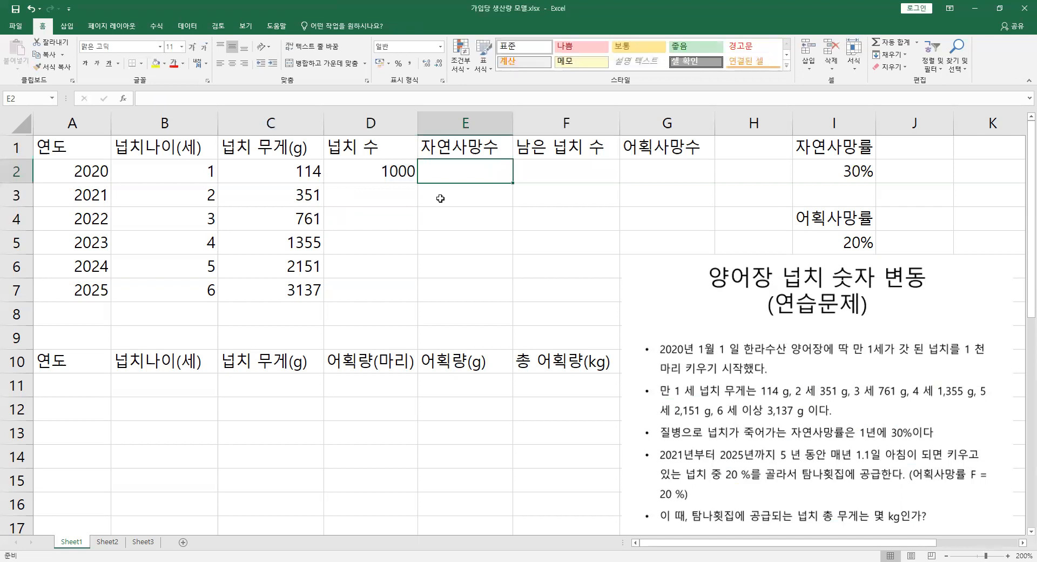
type("=")
left_click(408, 186)
left_click(397, 172)
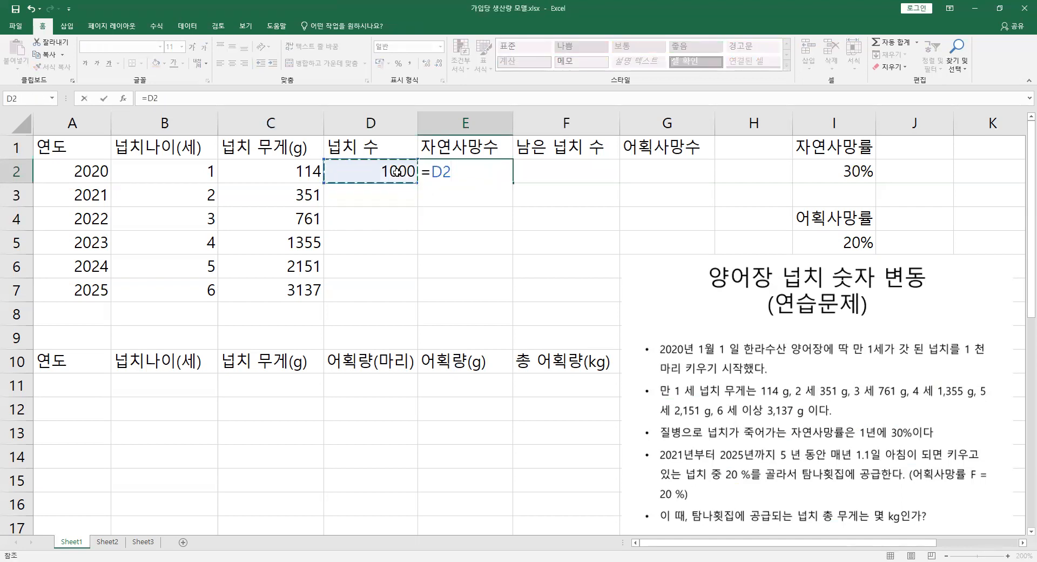
type("*")
left_click(814, 172)
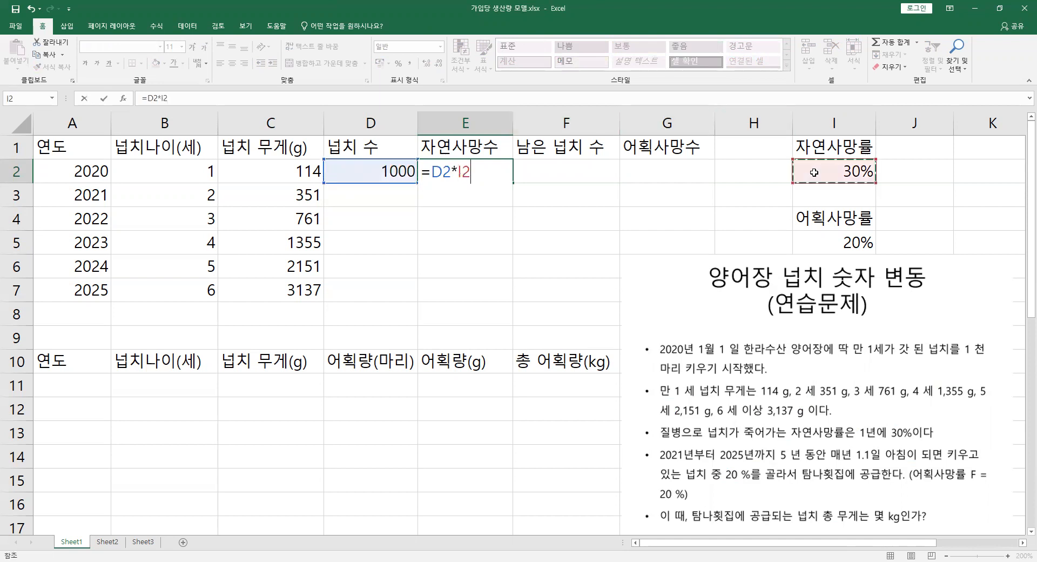
key("Return")
- Calculate the remaining flatfish for 2020 in F2 with the formula =D2-E2
key("Up")
key("Right")
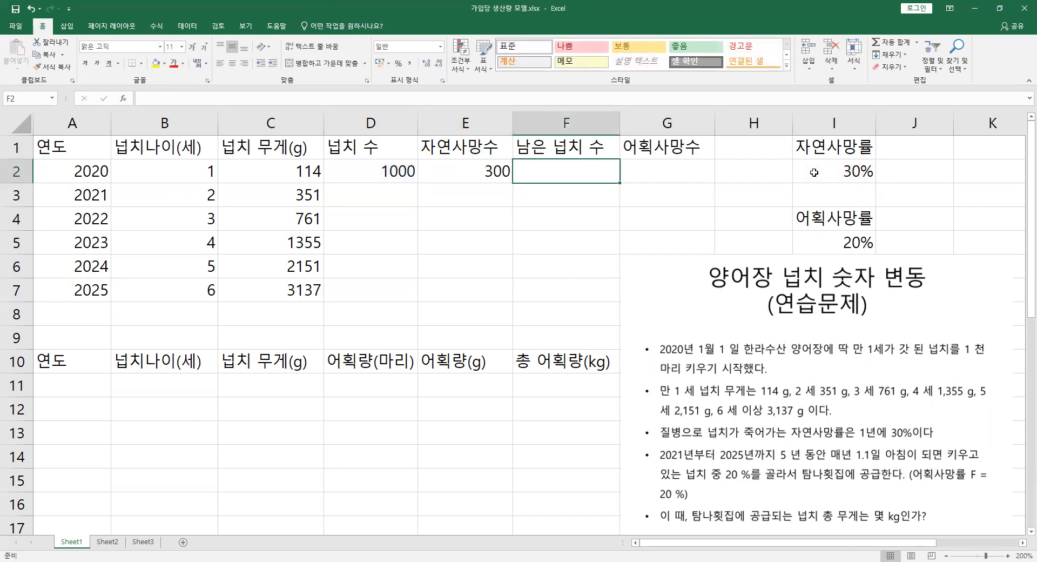
type("=")
key("Left")
key("Left")
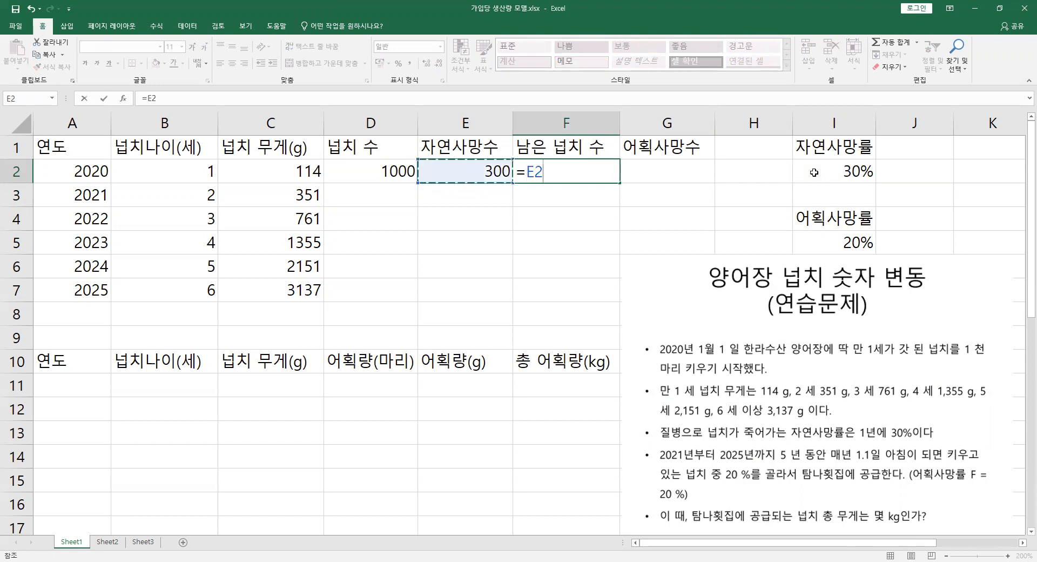
type("-")
key("Left")
key("Return")
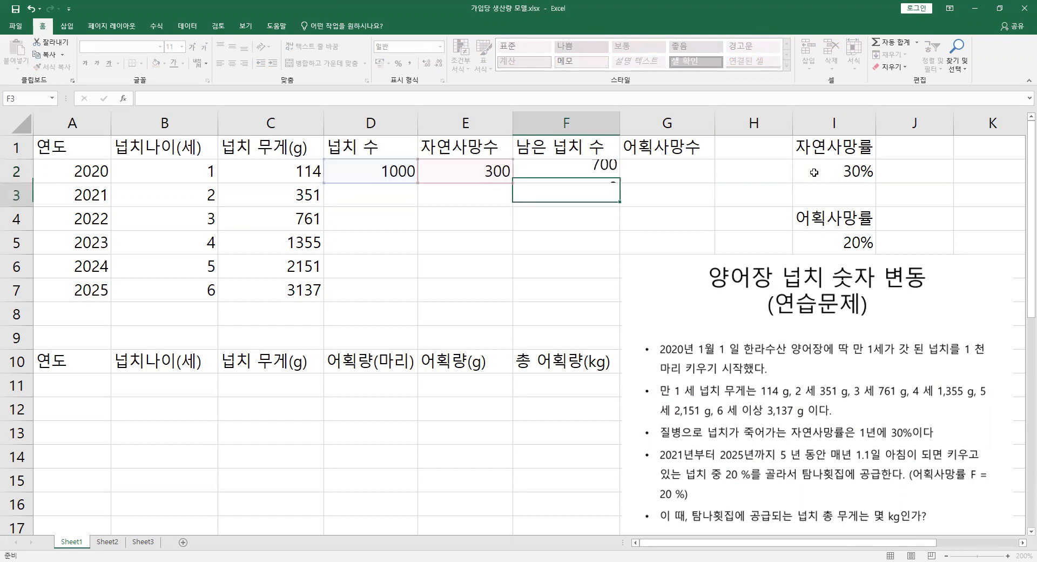
left_click(578, 170)
left_click_drag(398, 173, 588, 174)
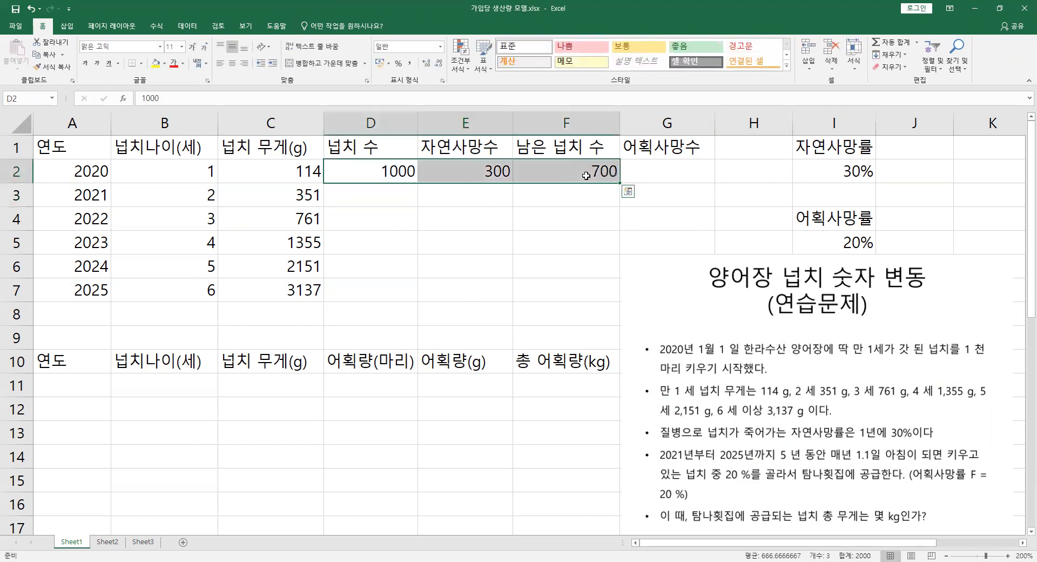
- Calculate the 2021 fishing deaths in G3 with the formula =F2*I5
left_click(667, 190)
left_click(597, 173)
left_click_drag(81, 198, 607, 194)
left_click_drag(464, 194, 664, 195)
left_click(665, 194)
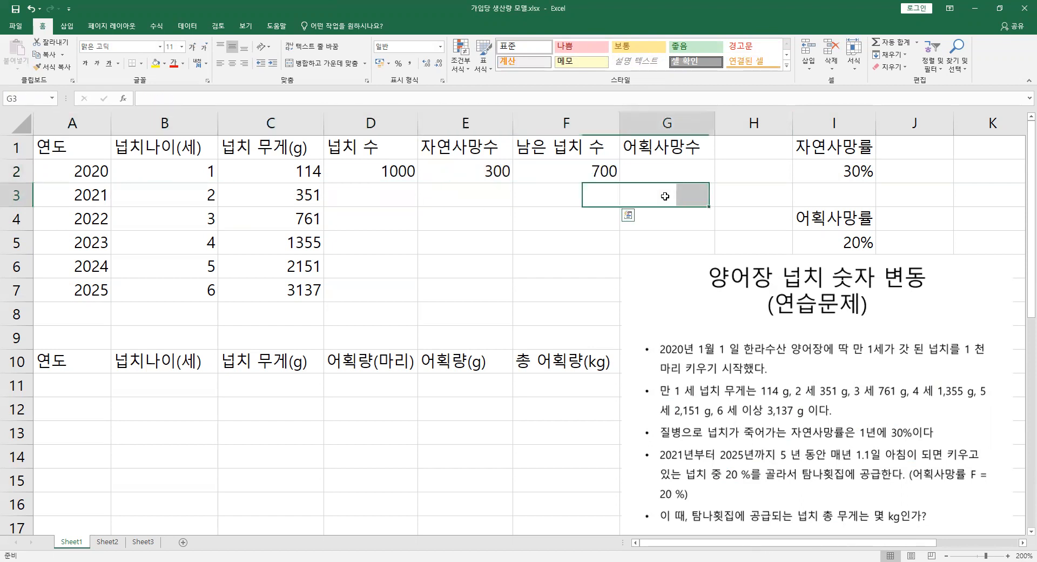
type("=")
key("Up")
key("Left")
type("*")
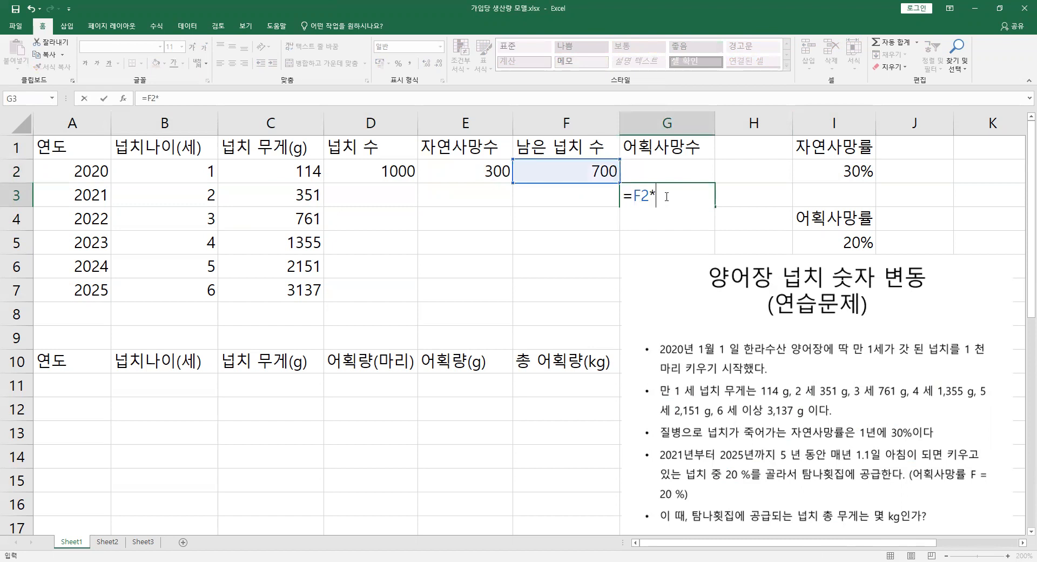
left_click(823, 245)
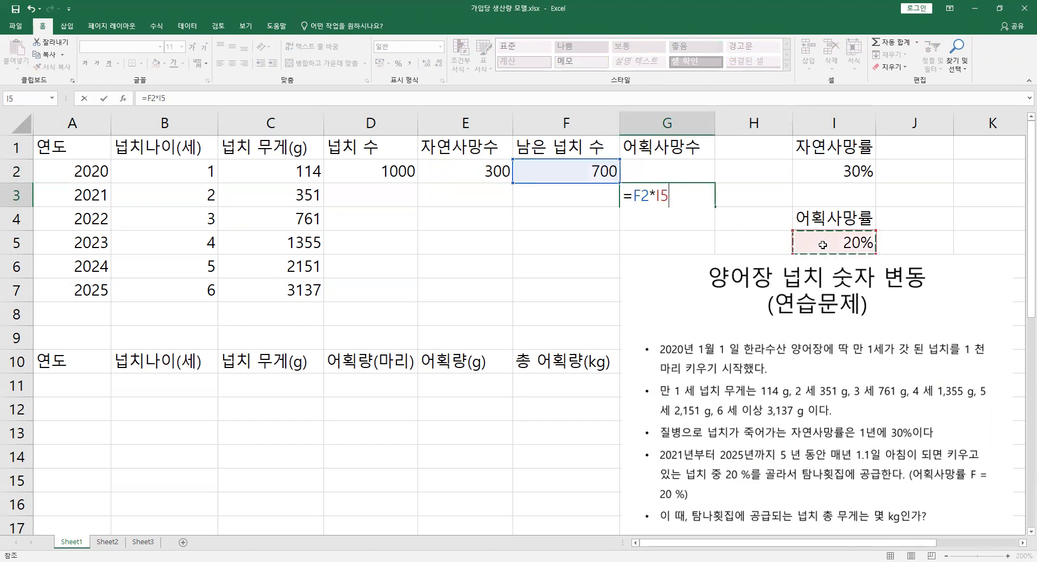
key("Return")
left_click(691, 195)
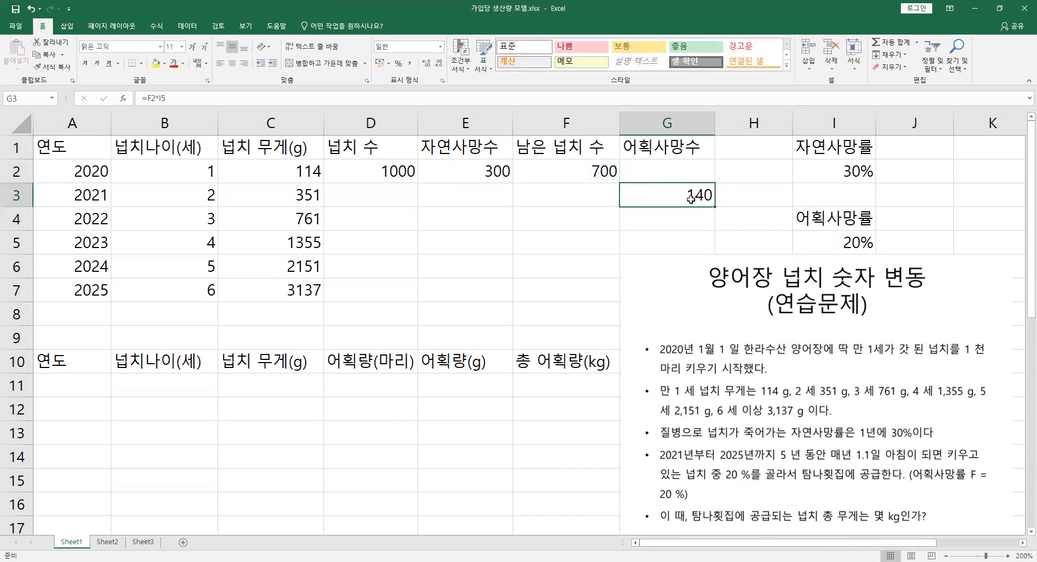
- Calculate the 2021 flatfish count in D3 with the formula =F2-G3
left_click(387, 189)
type("=")
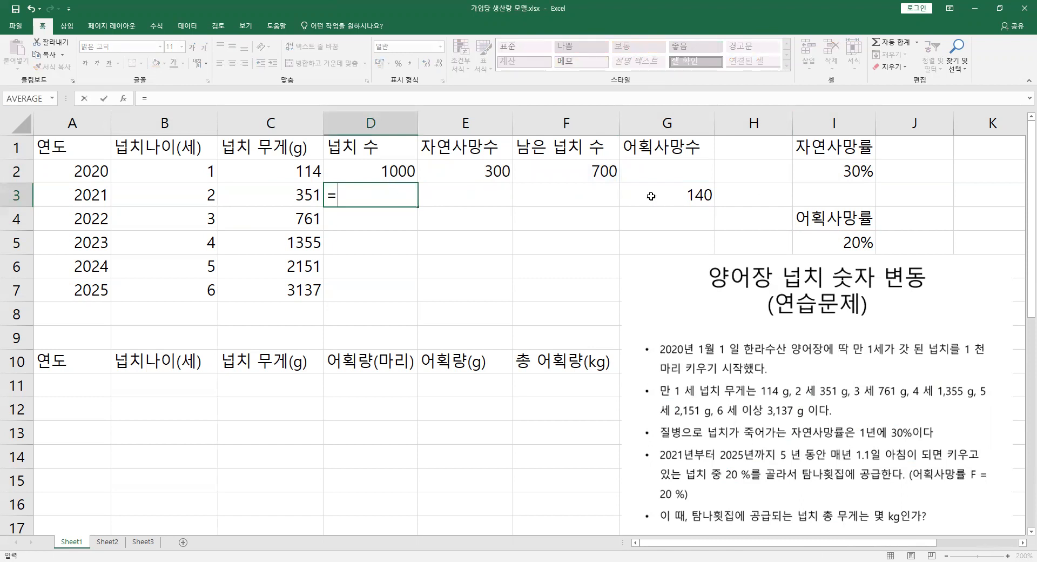
left_click(594, 173)
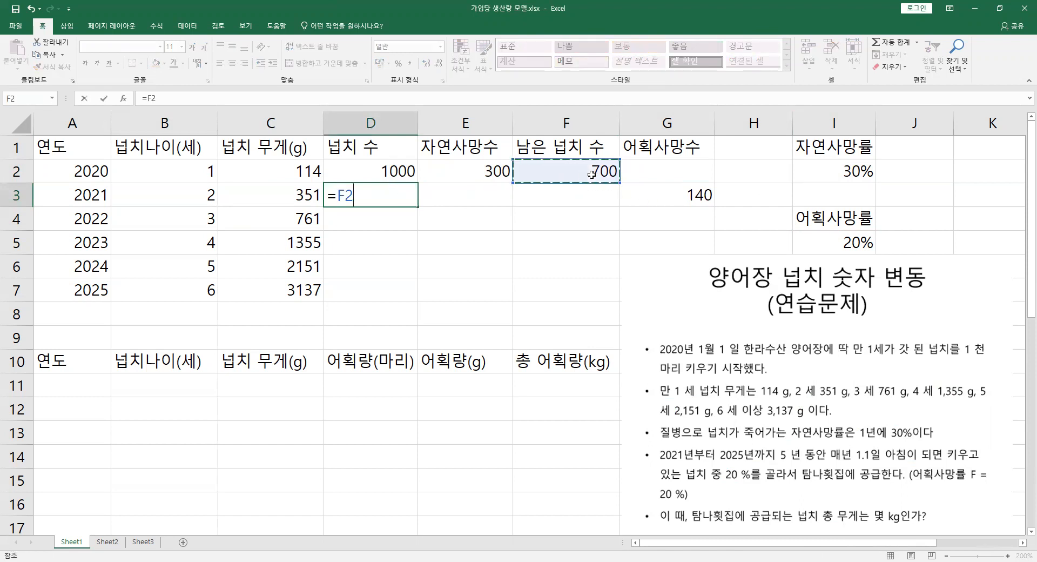
type("-")
left_click(660, 196)
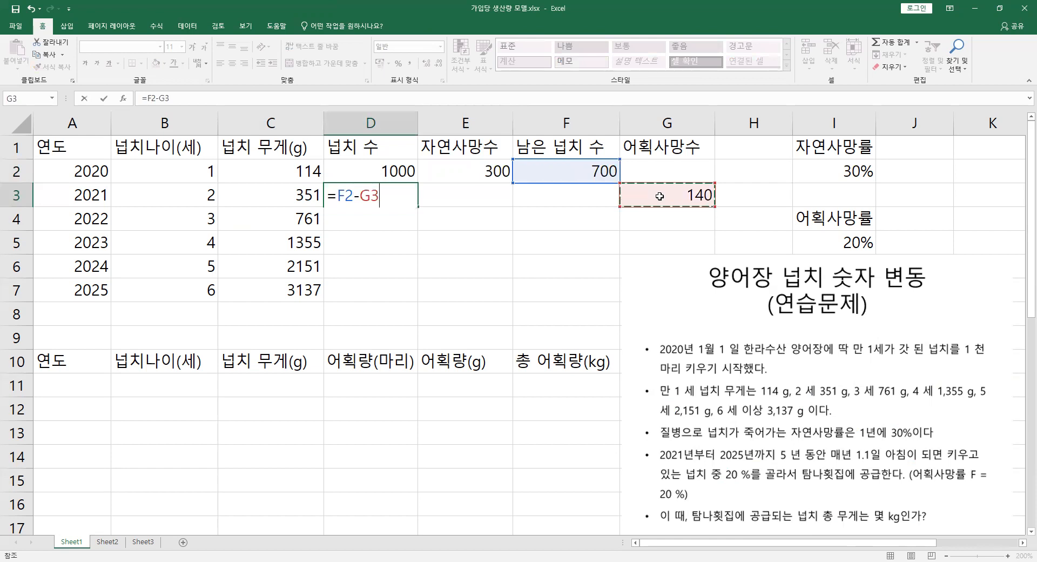
key("Return")
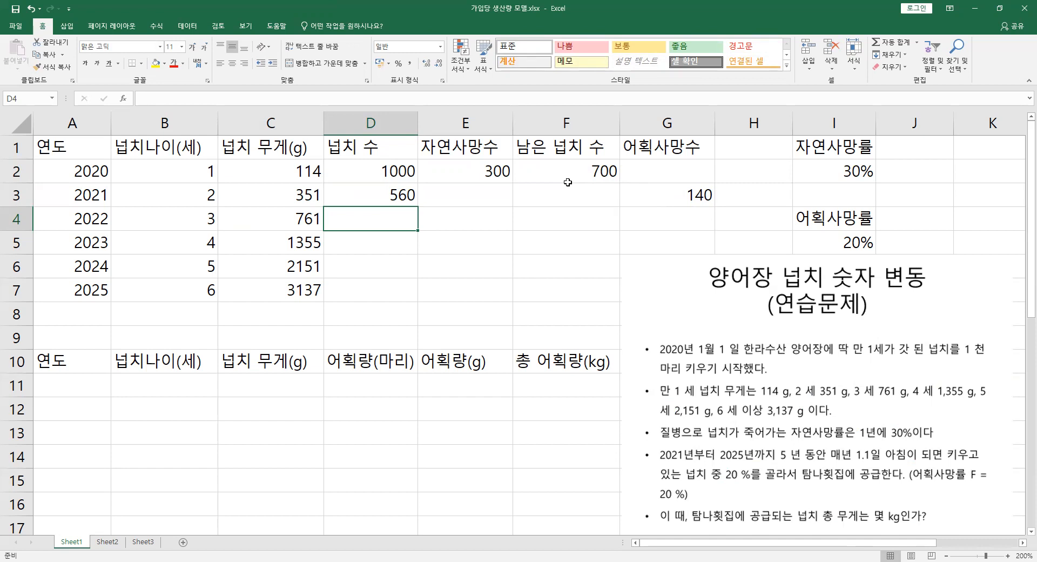
left_click(400, 194)
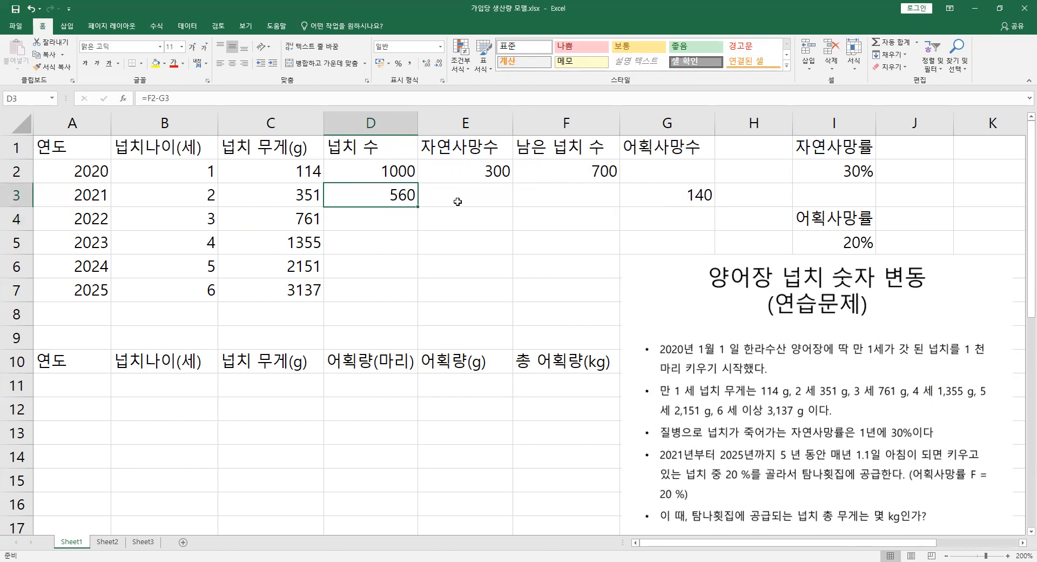
- Calculate the 2021 natural deaths in E3 with the formula =D3*I2
left_click(478, 201)
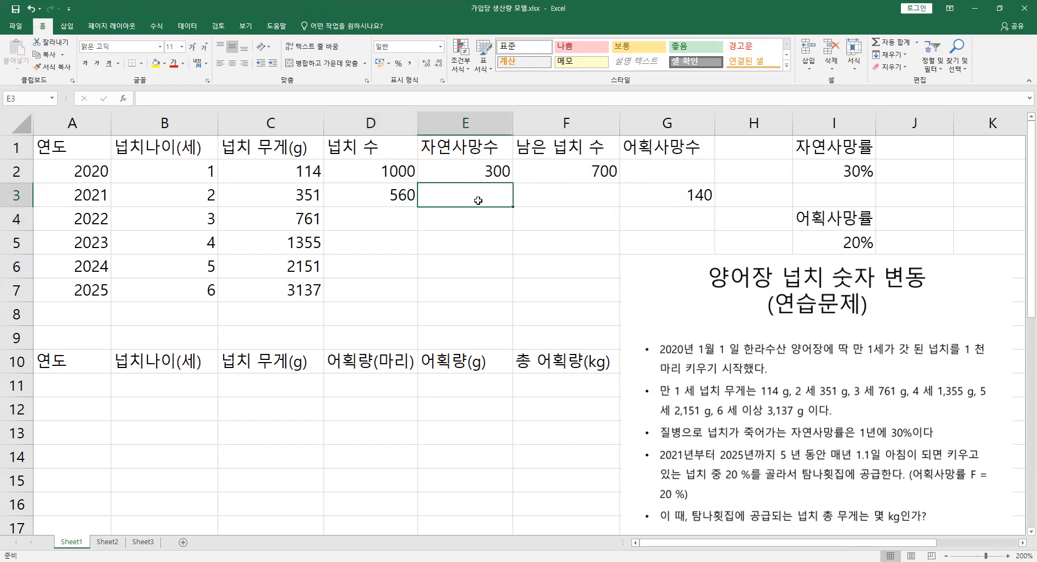
type("=D3*")
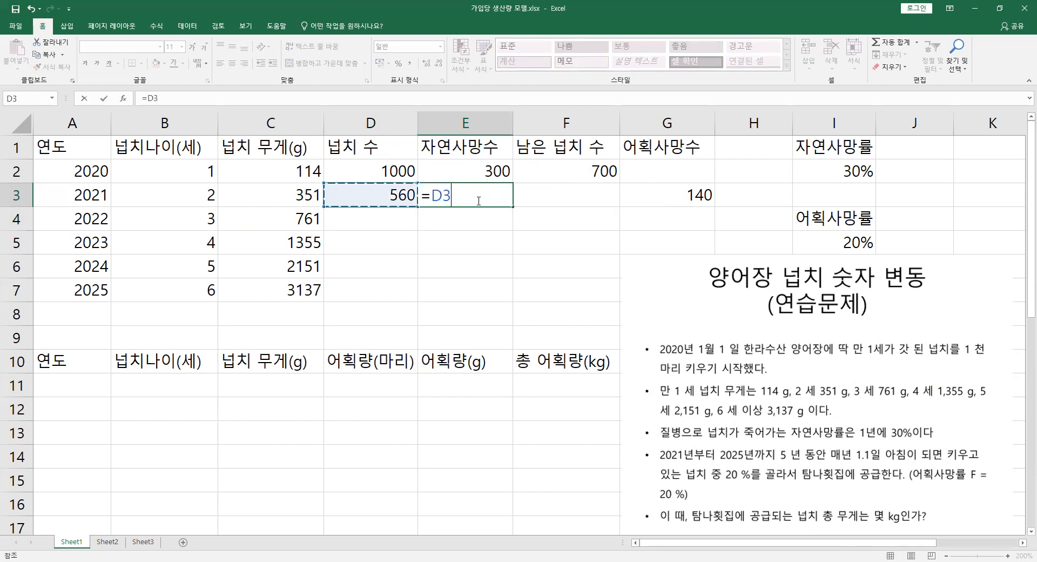
left_click(846, 170)
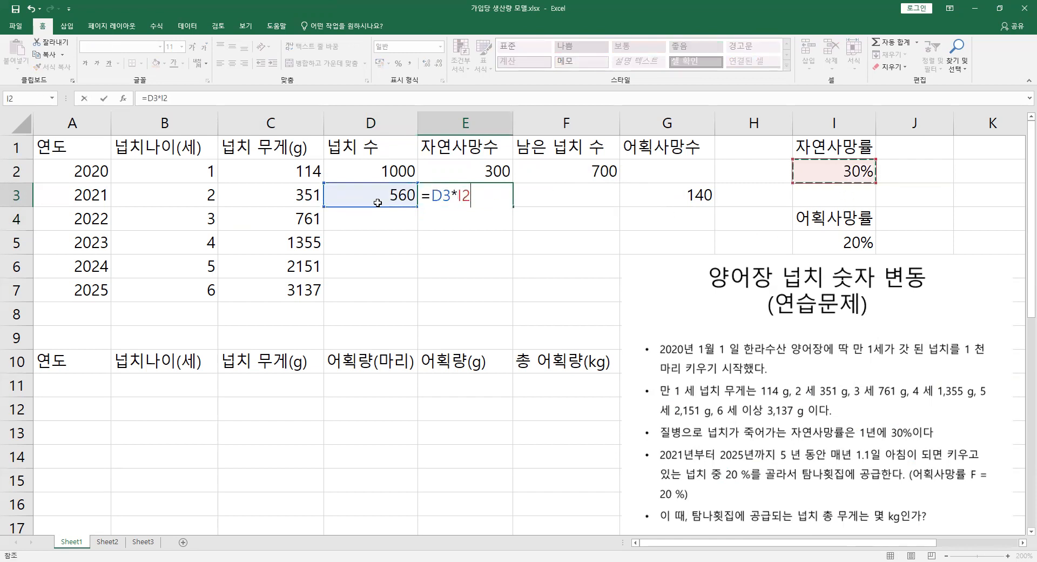
key("ctrl+Return")
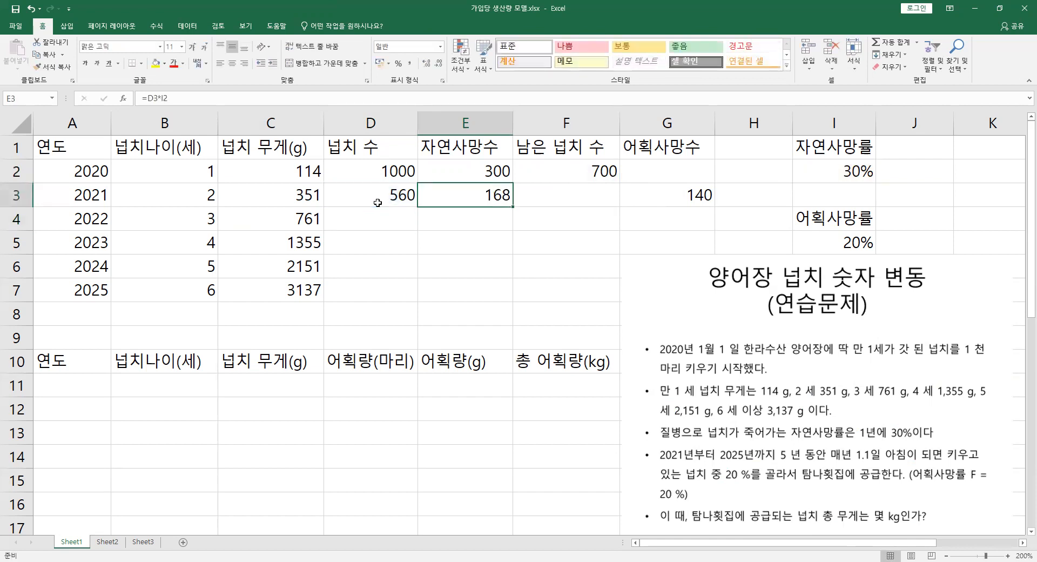
- Calculate the remaining flatfish for 2021 in F3 with the formula =D3-E3
key("Right")
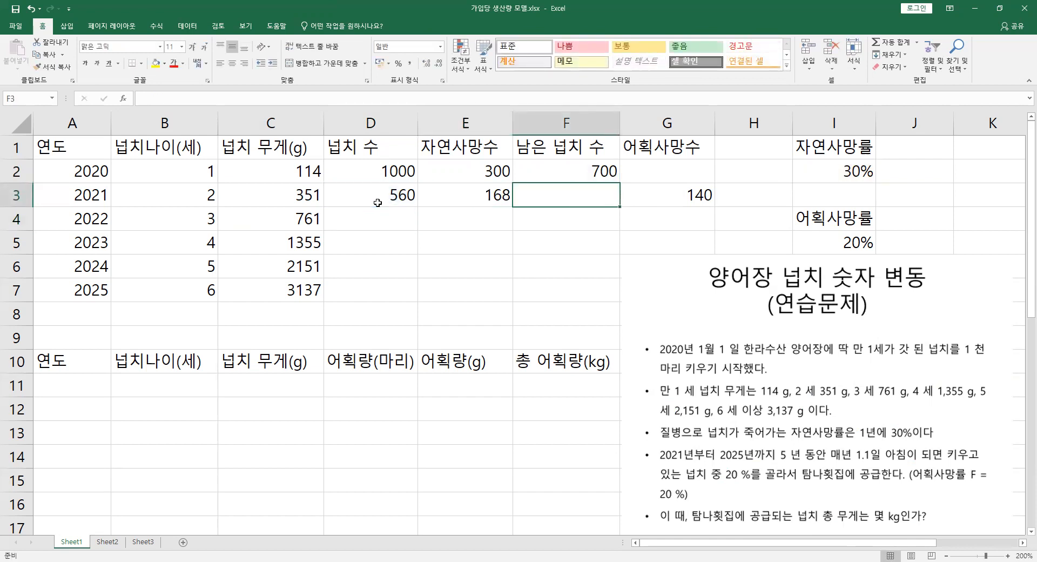
type("=")
left_click(377, 203)
type("-")
key("Left")
key("Return")
key("Up")
- Calculate the 2022 fishing deaths in G4 with the formula =F3*I5
left_click(651, 219)
type("=")
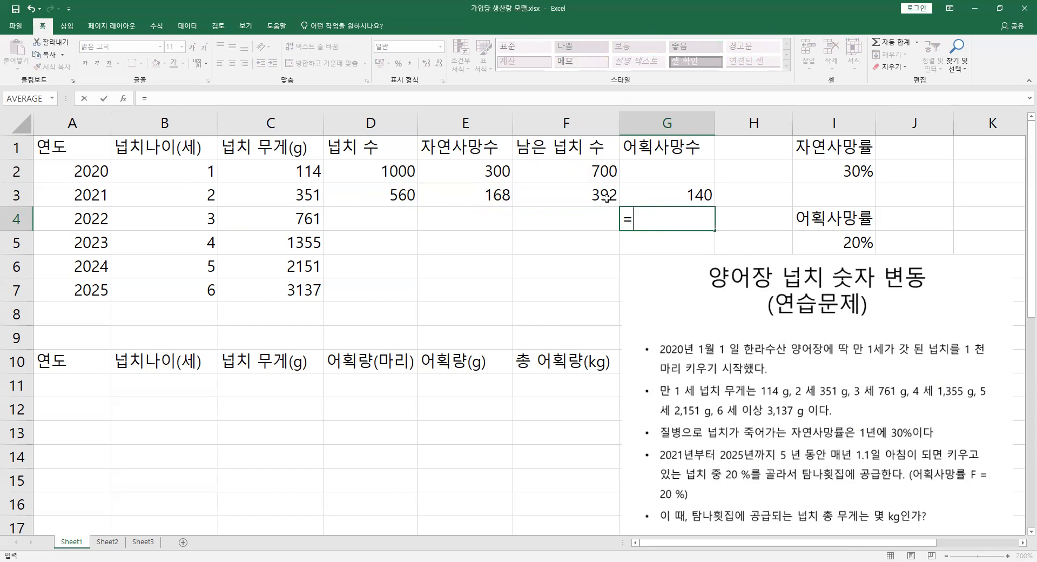
left_click(607, 198)
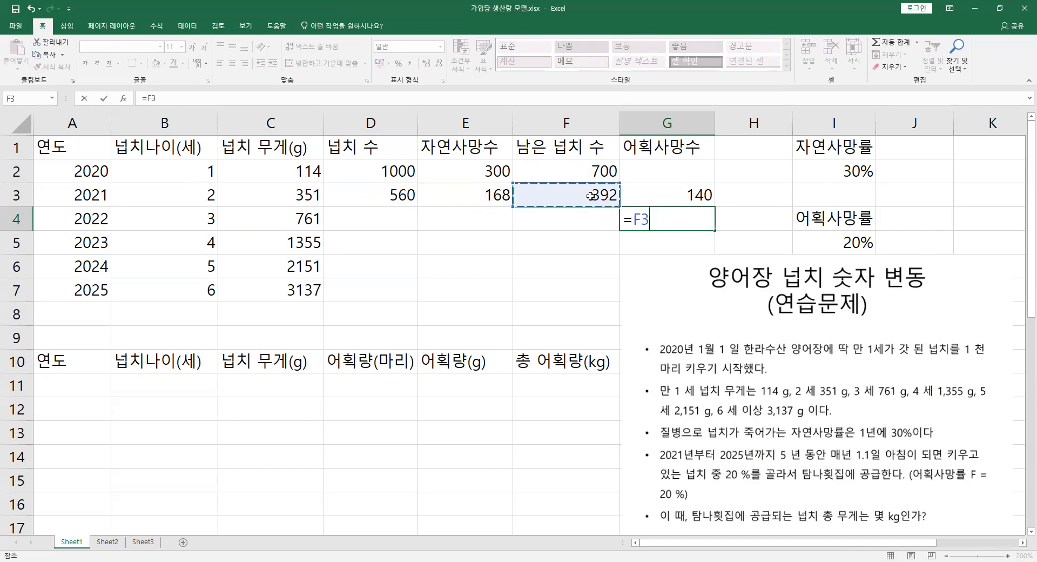
type("*")
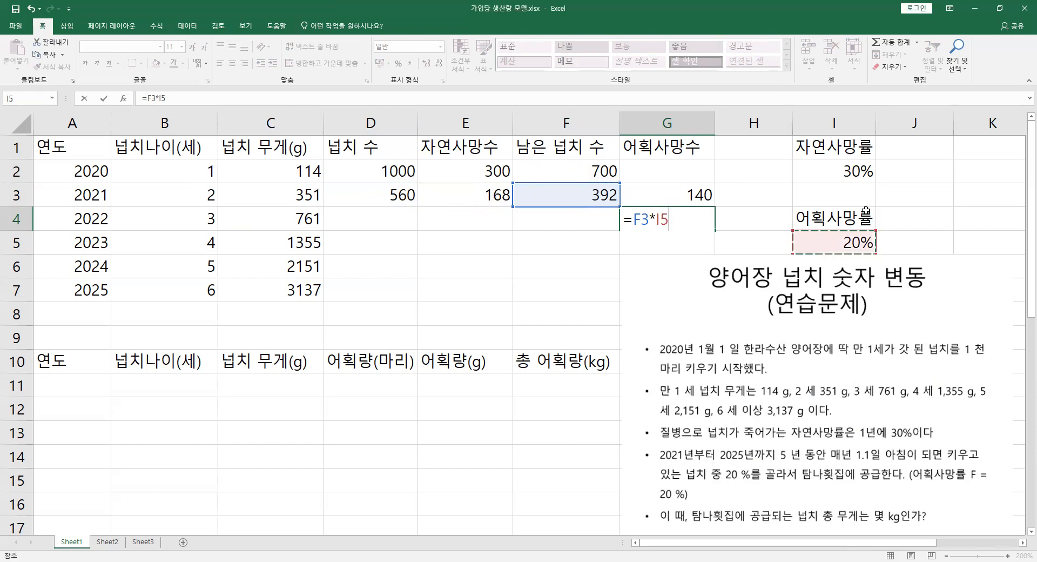
key("Return")
key("Up")
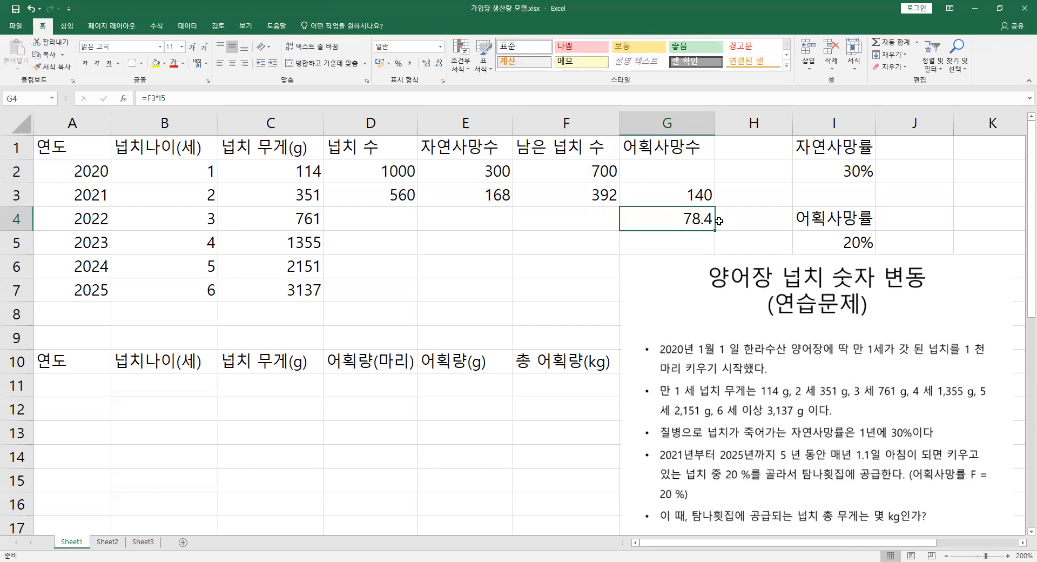
left_click(405, 175)
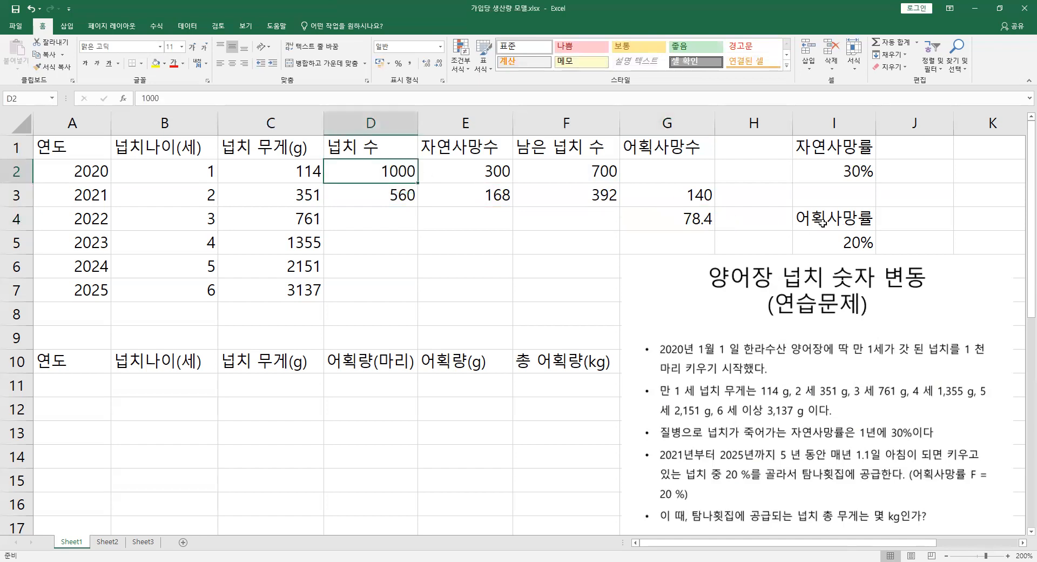
left_click(693, 219)
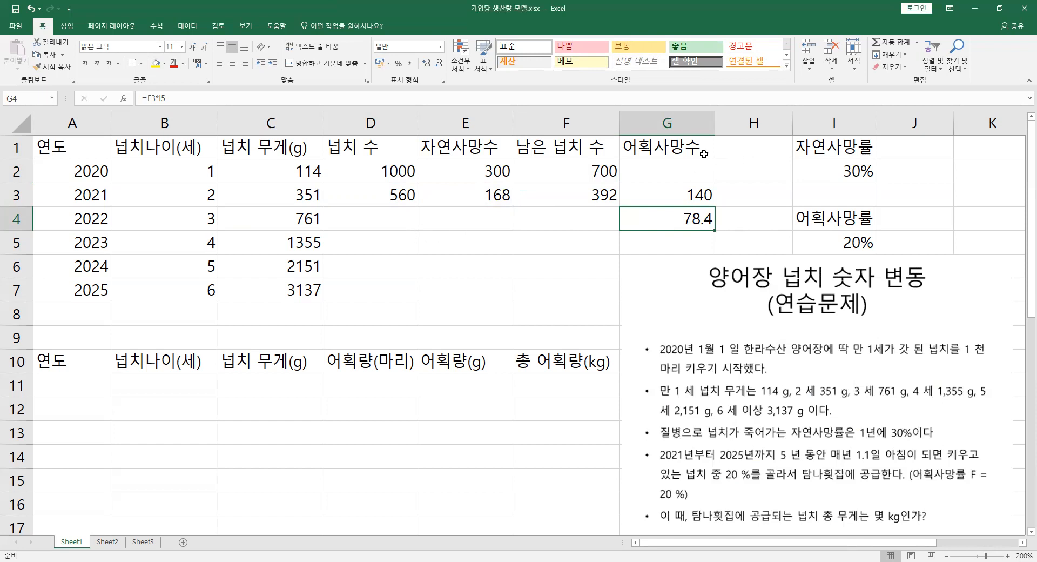
left_click(394, 171)
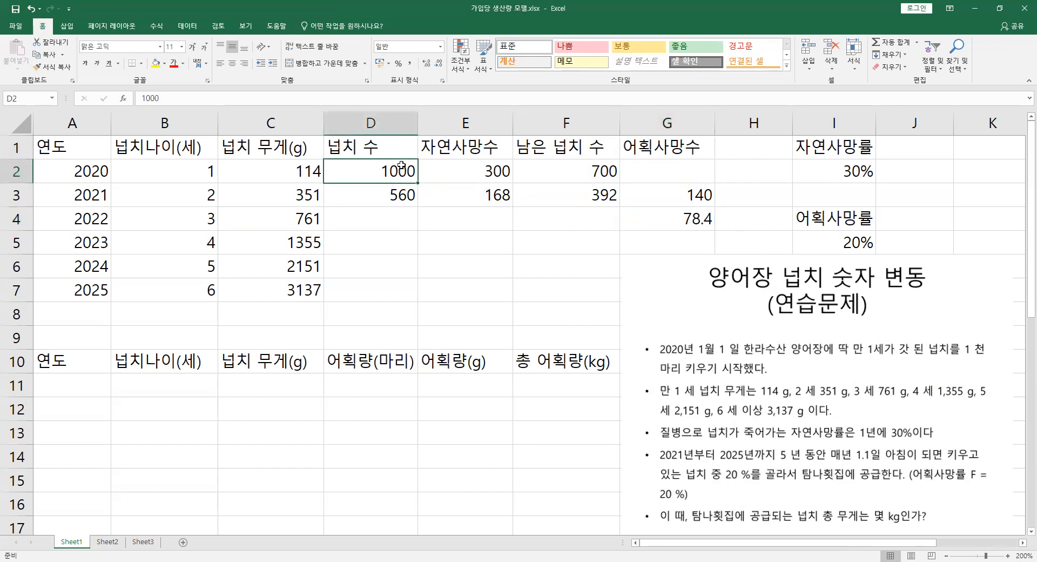
left_click(703, 219)
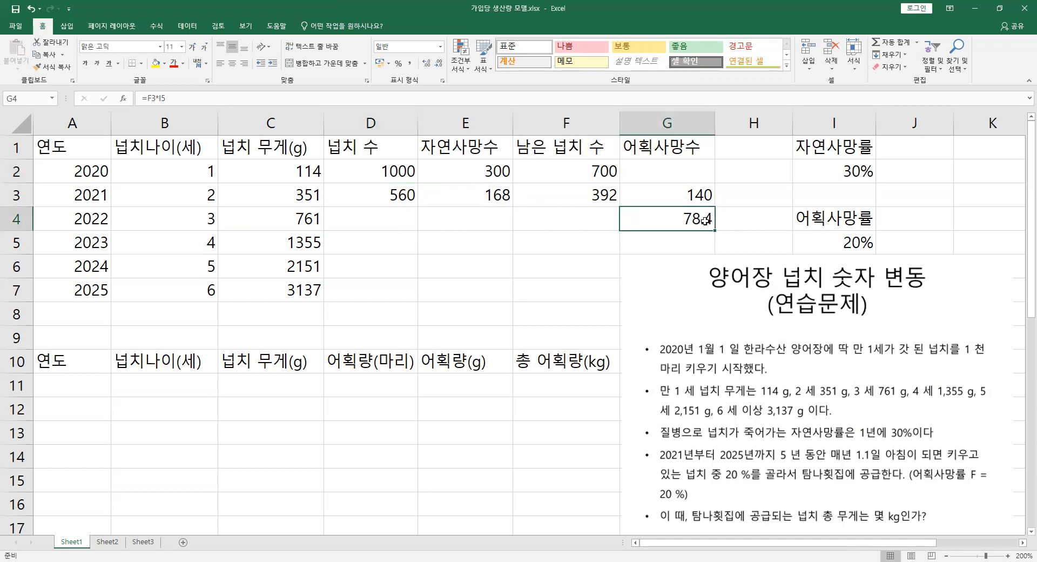
- Calculate the 2022 flatfish count in D4 with the formula =F3-G4
left_click(375, 218)
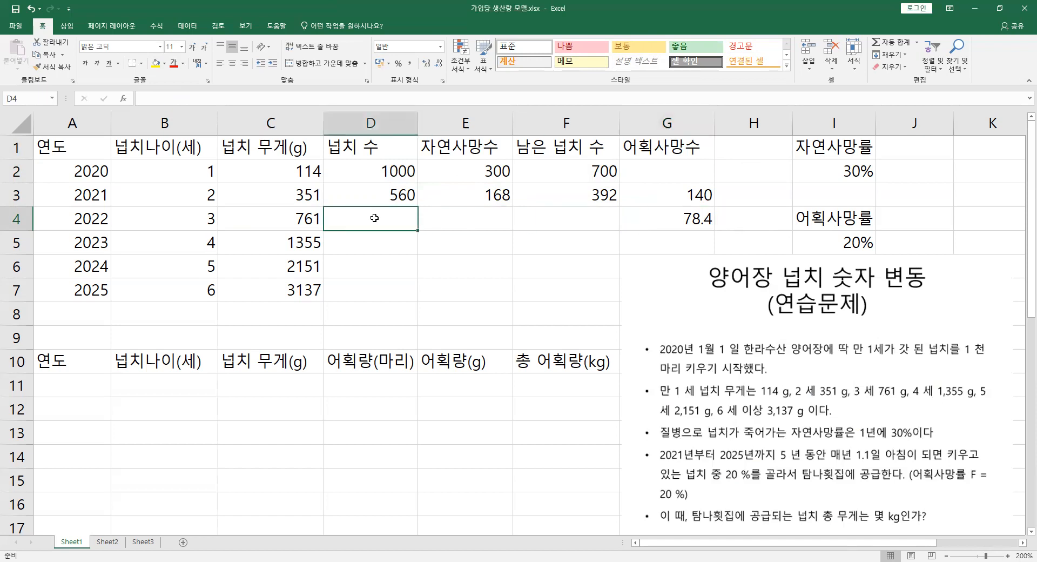
type("=")
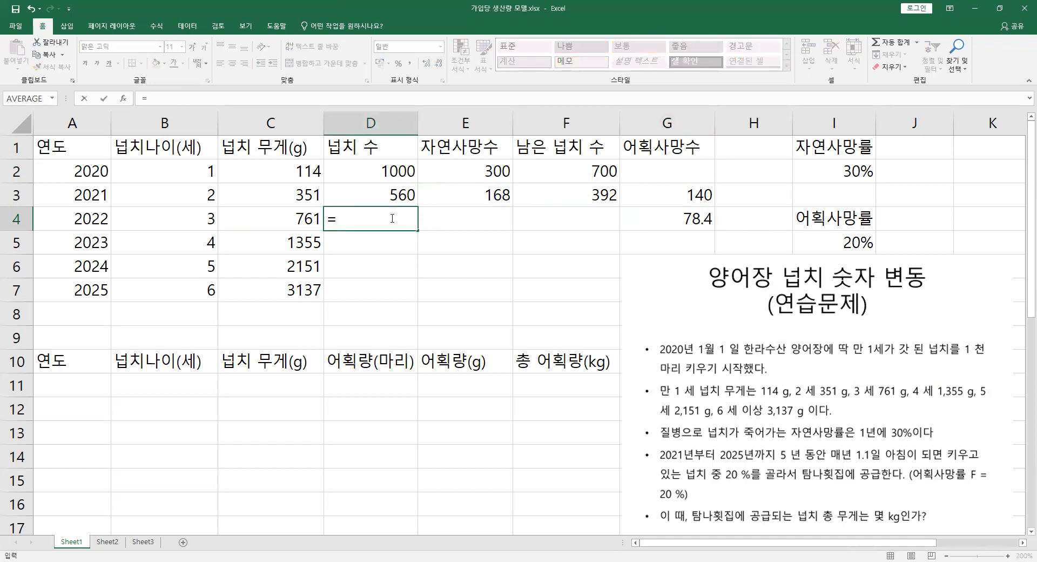
left_click(607, 199)
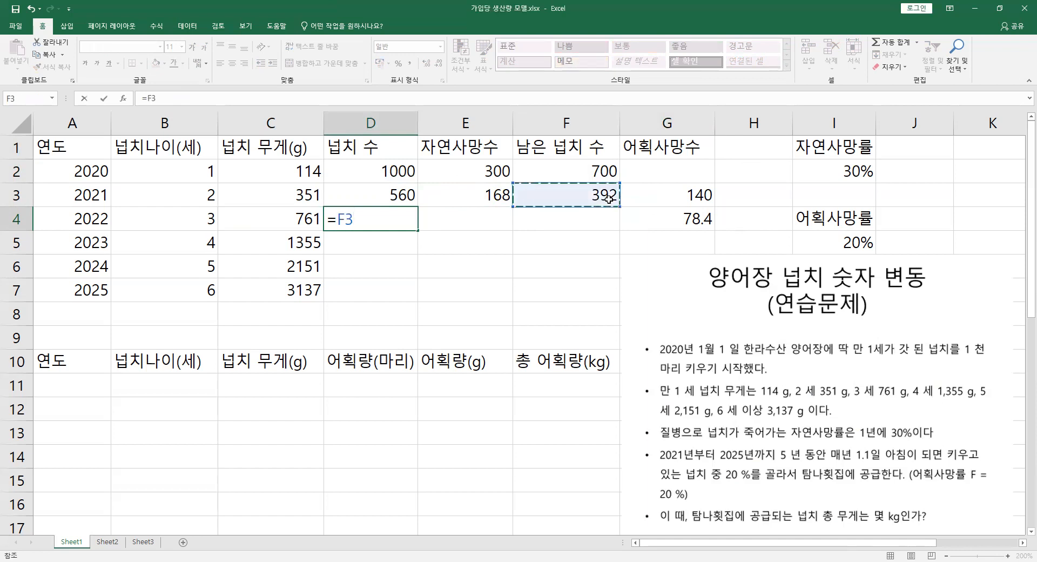
type("-")
left_click(671, 216)
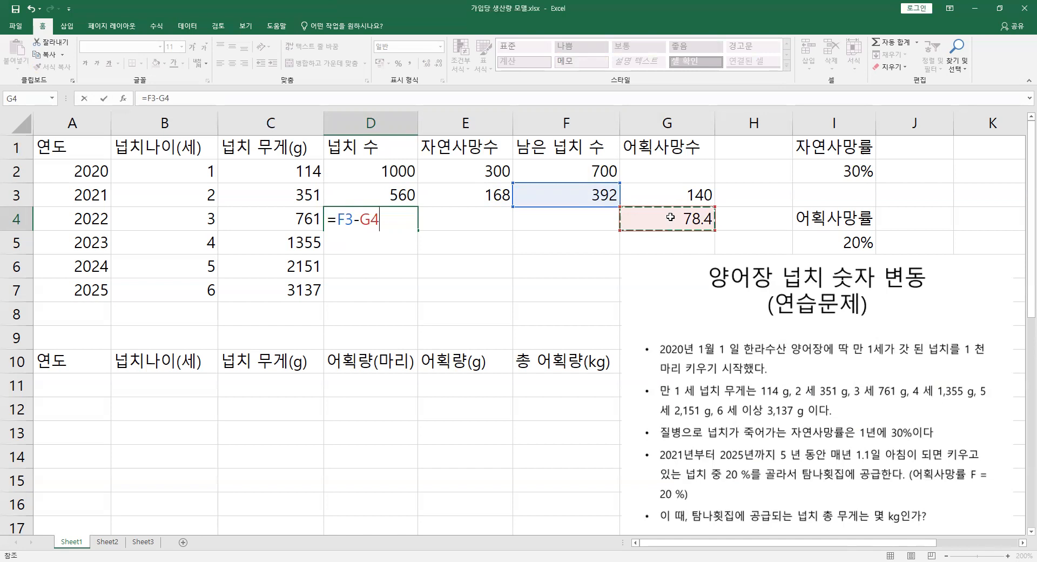
key("Return")
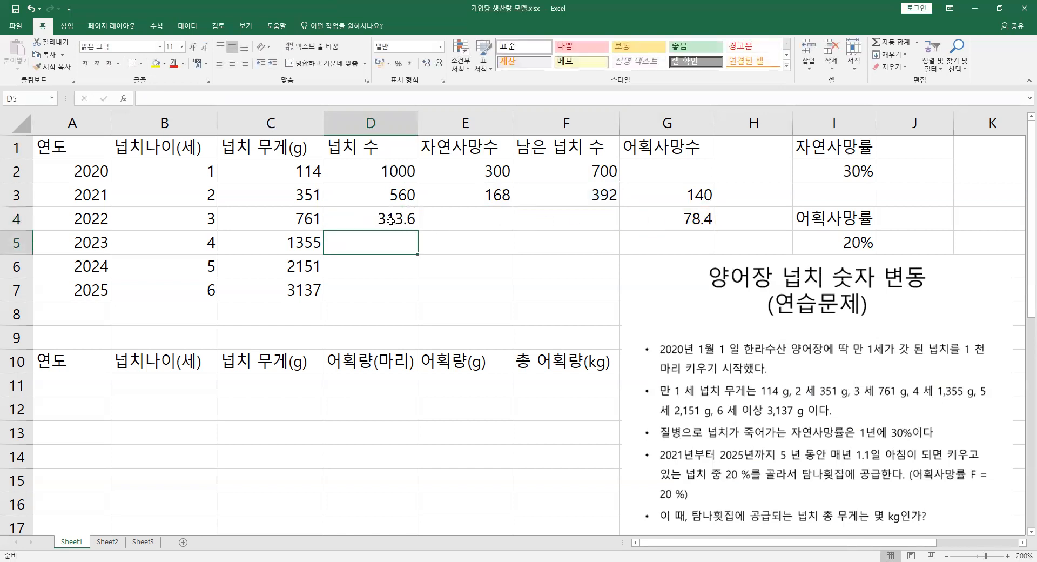
- Move the exercise description picture so it starts at column H, clear of column G
left_click(430, 224)
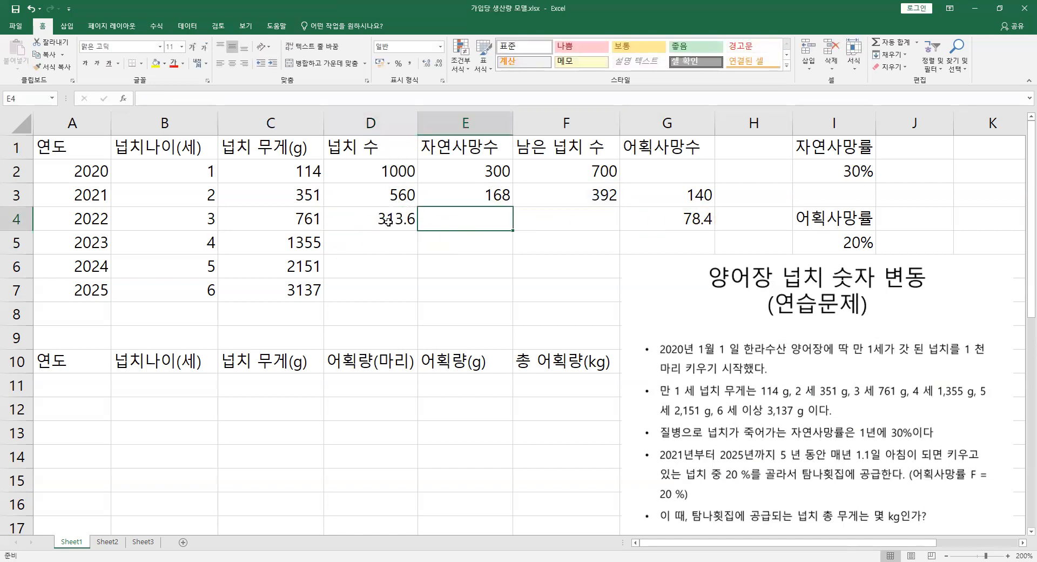
left_click_drag(94, 220, 732, 274)
left_click(748, 263)
left_click(519, 264)
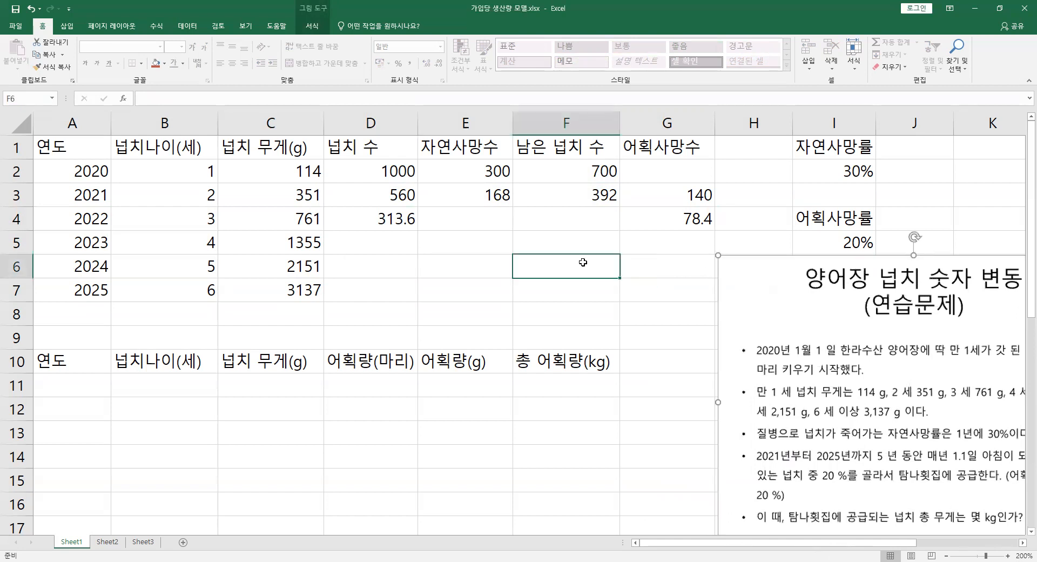
- Calculate the 2022 natural deaths in E4 with the formula =D4*I2
left_click(470, 243)
left_click(412, 214)
left_click(414, 201)
left_click(448, 187)
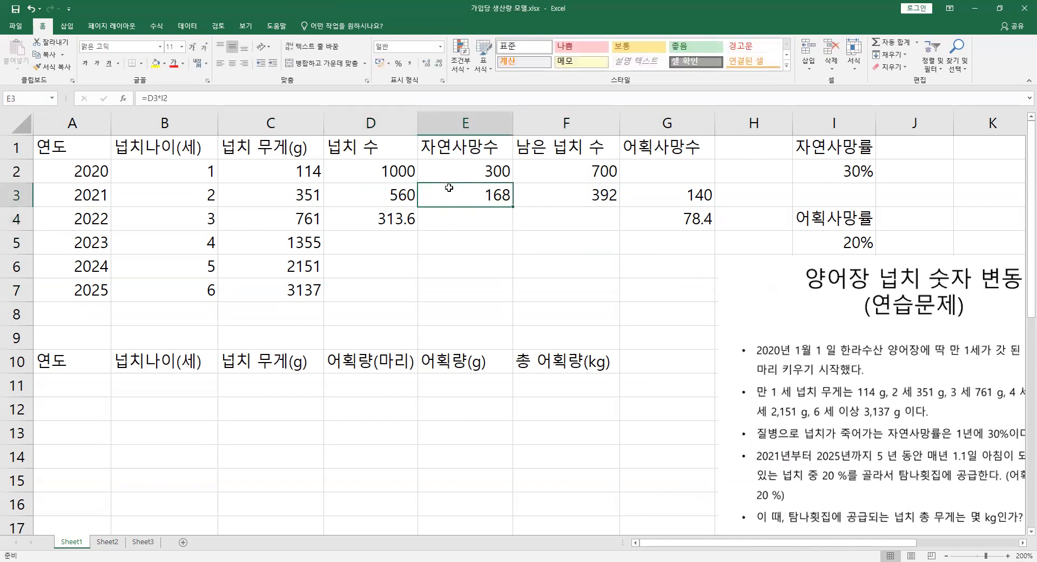
left_click(392, 217)
left_click(464, 218)
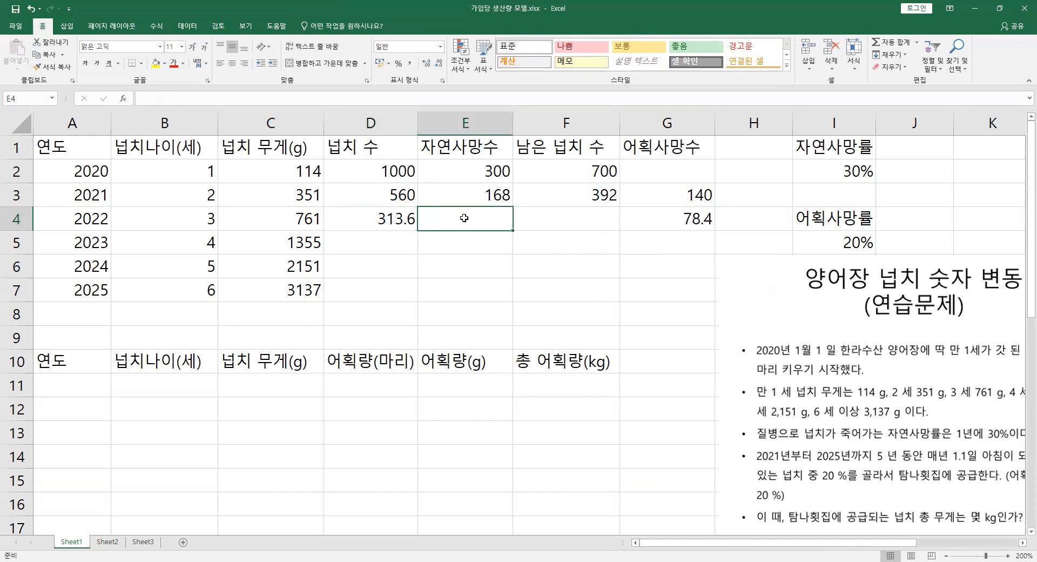
type("=")
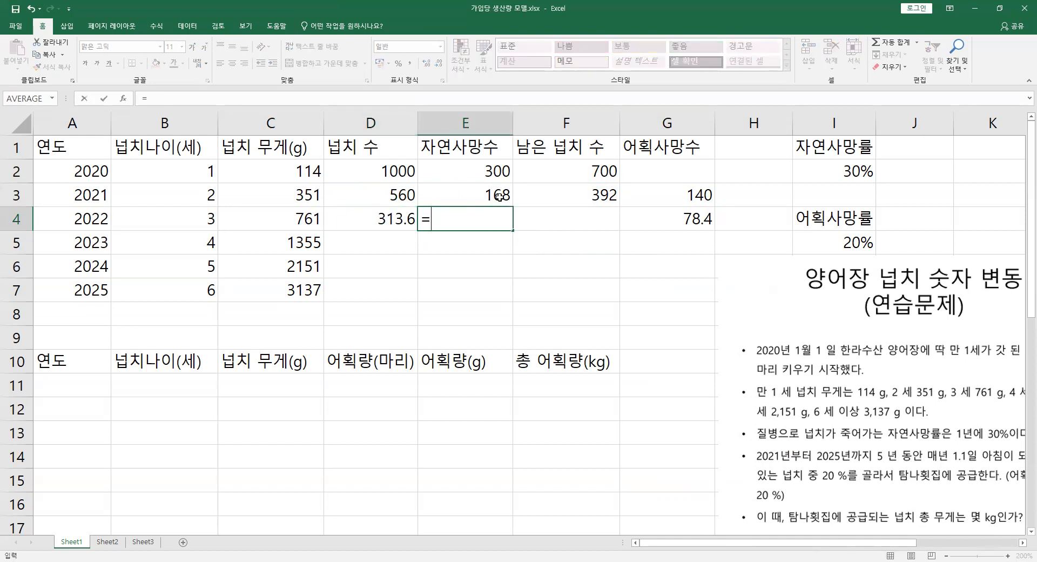
left_click(389, 220)
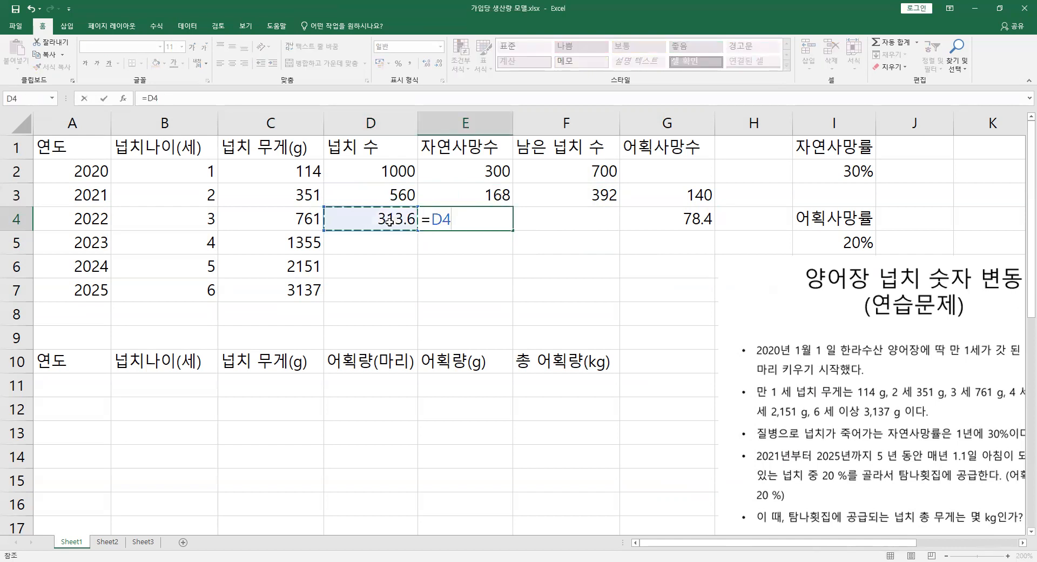
type("*")
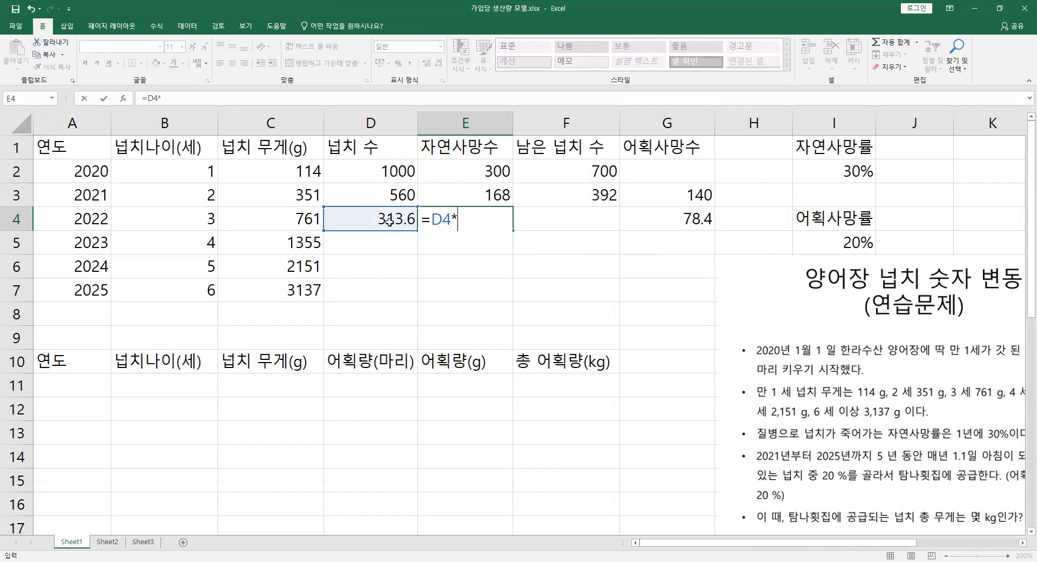
left_click(865, 171)
key("Return")
- Calculate the remaining flatfish for 2022 in F4 with the formula =D4-E4
double_click(585, 219)
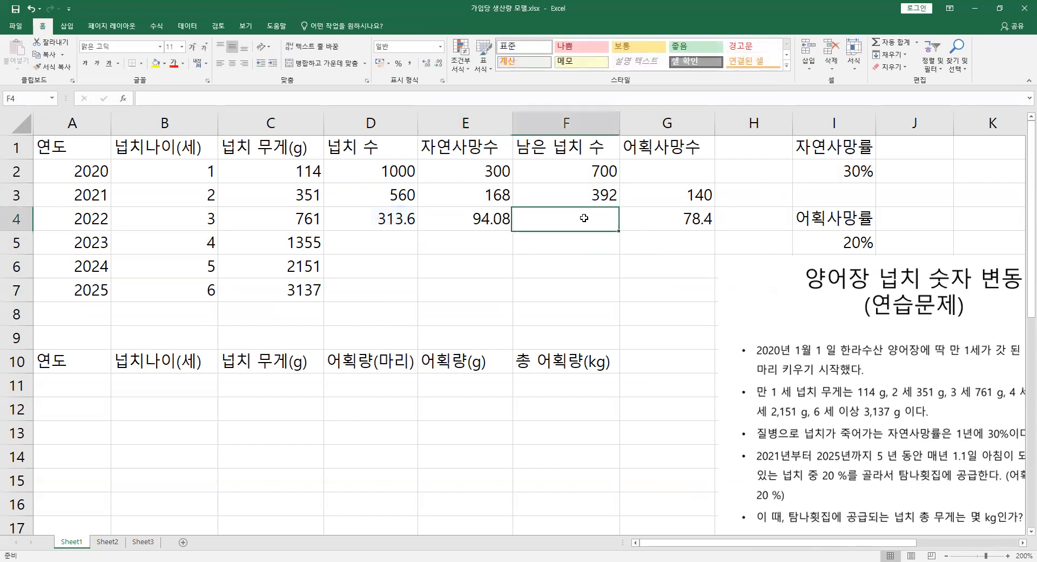
type("=")
left_click(396, 224)
type("-")
left_click(457, 219)
key("Return")
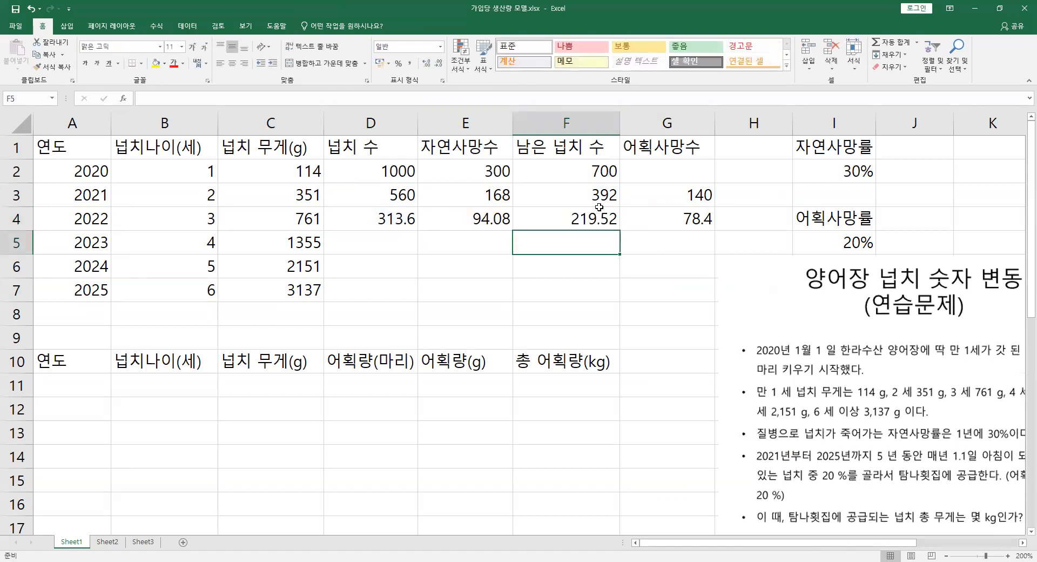
- Calculate the 2023 fishing deaths in G5 with the formula =F4*I5
left_click(577, 224)
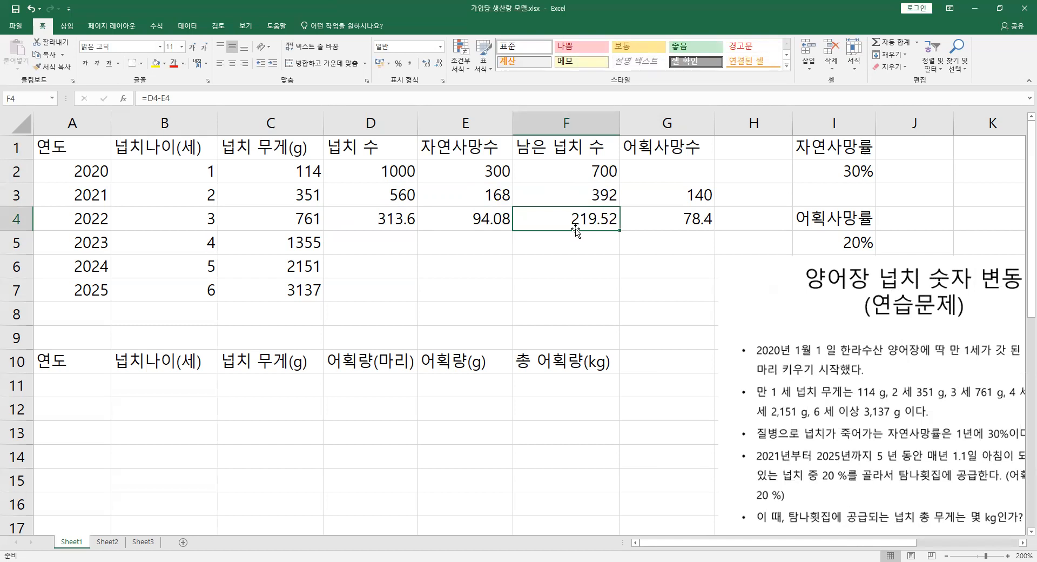
left_click(652, 246)
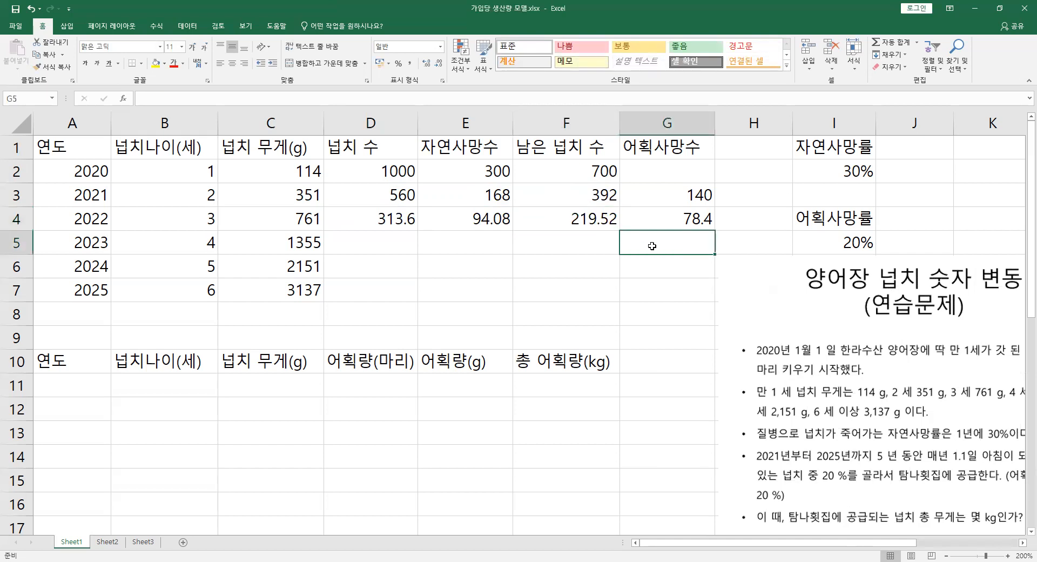
type("=")
left_click(610, 222)
type("*")
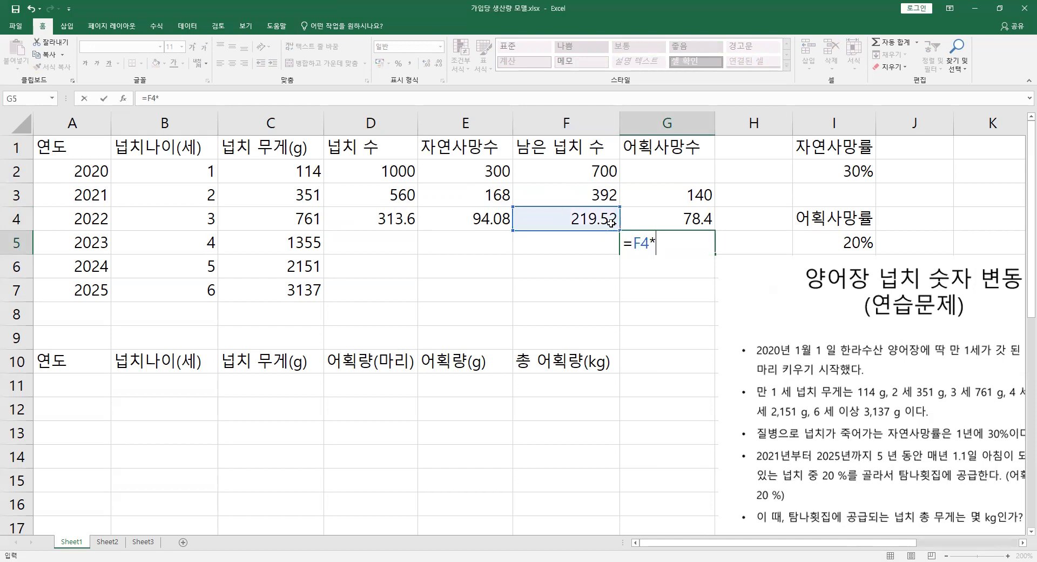
left_click(811, 243)
key("Return")
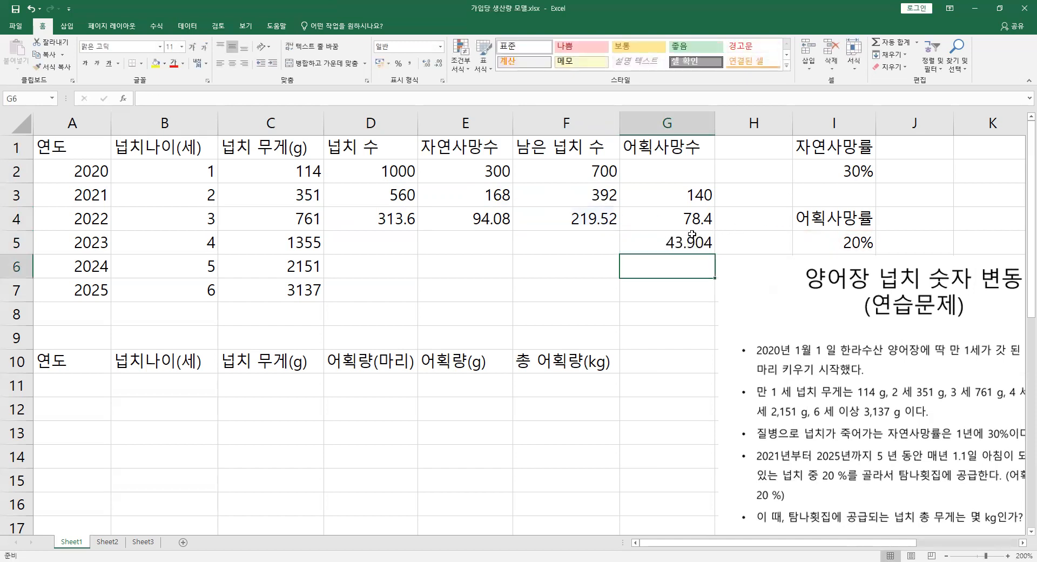
- Review how the flatfish counts in D2:D4 are derived, checking the 2021 and 2022 formulas
left_click(656, 239)
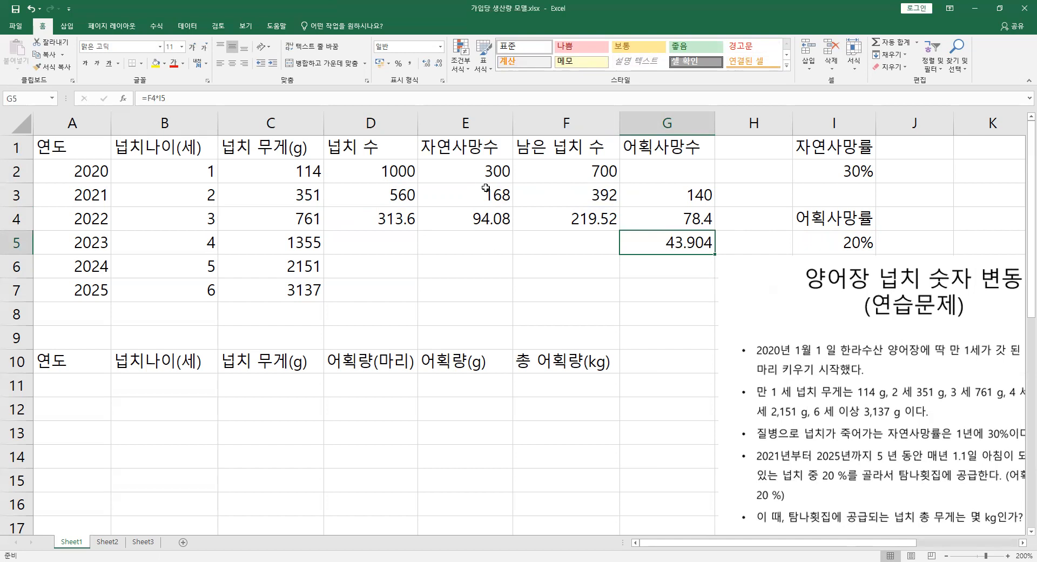
left_click(424, 177)
key("F2")
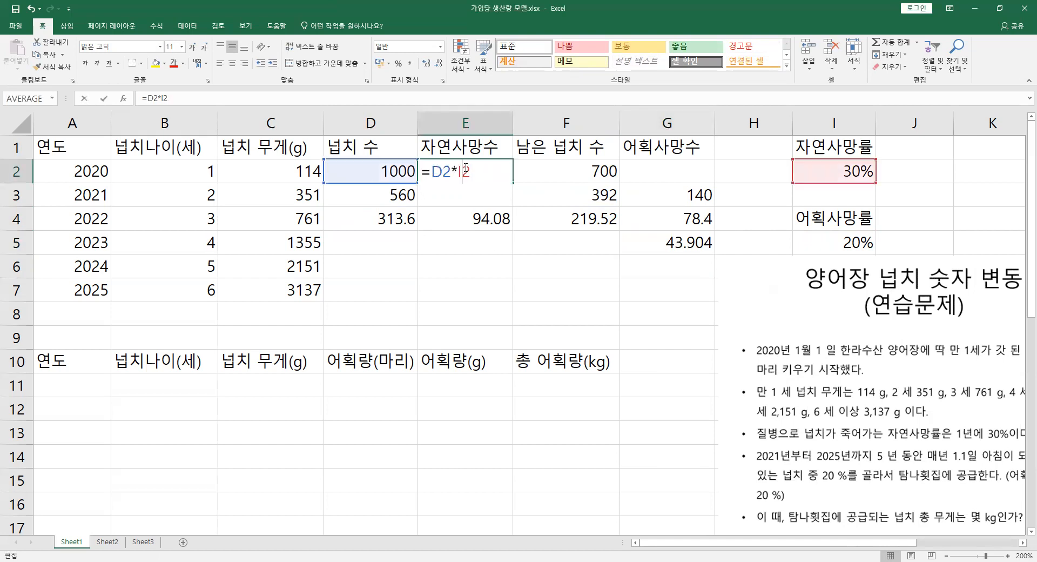
left_click(583, 169)
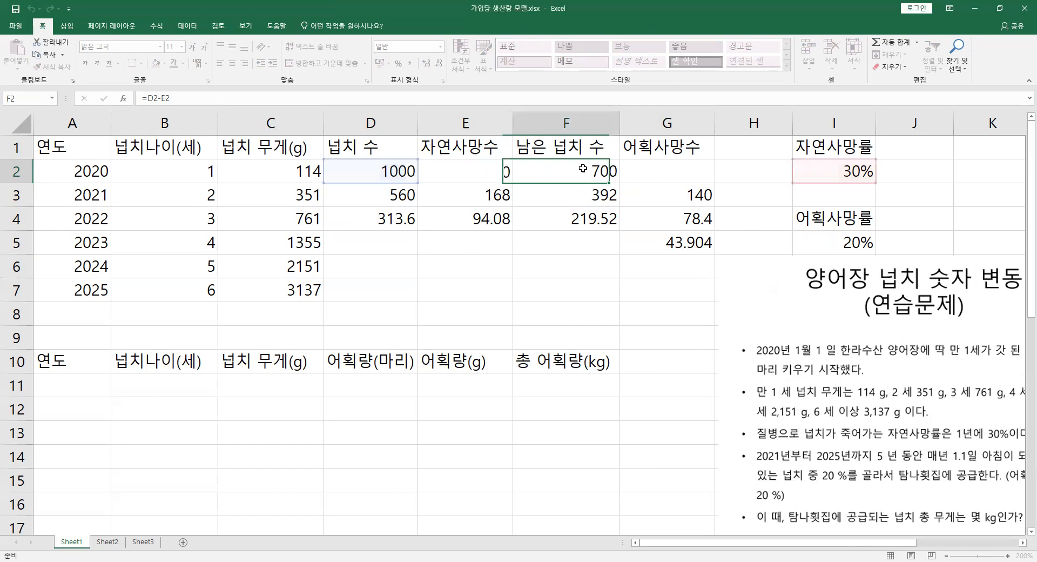
left_click(397, 171)
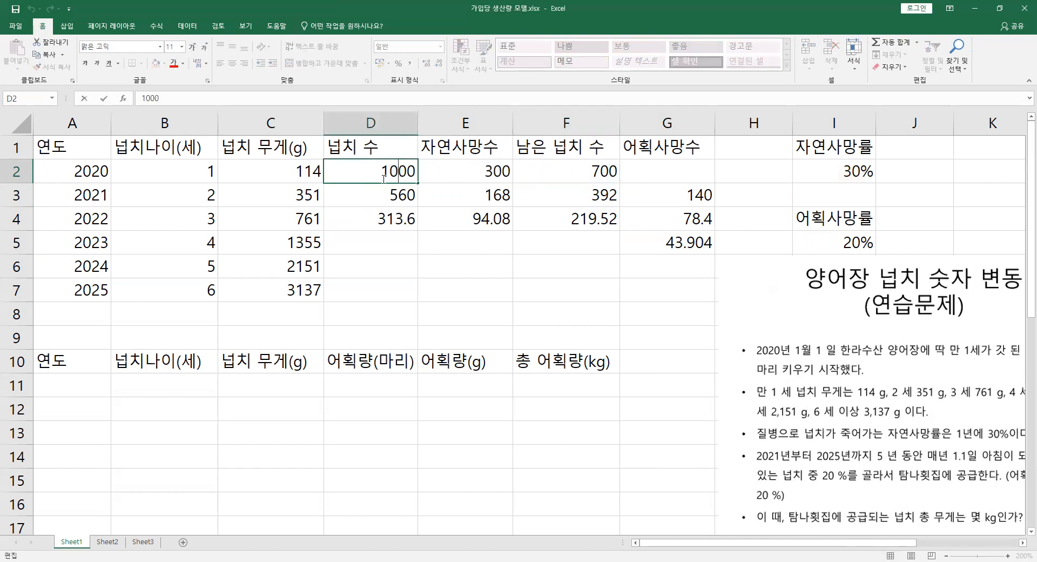
left_click(400, 199)
key("F2")
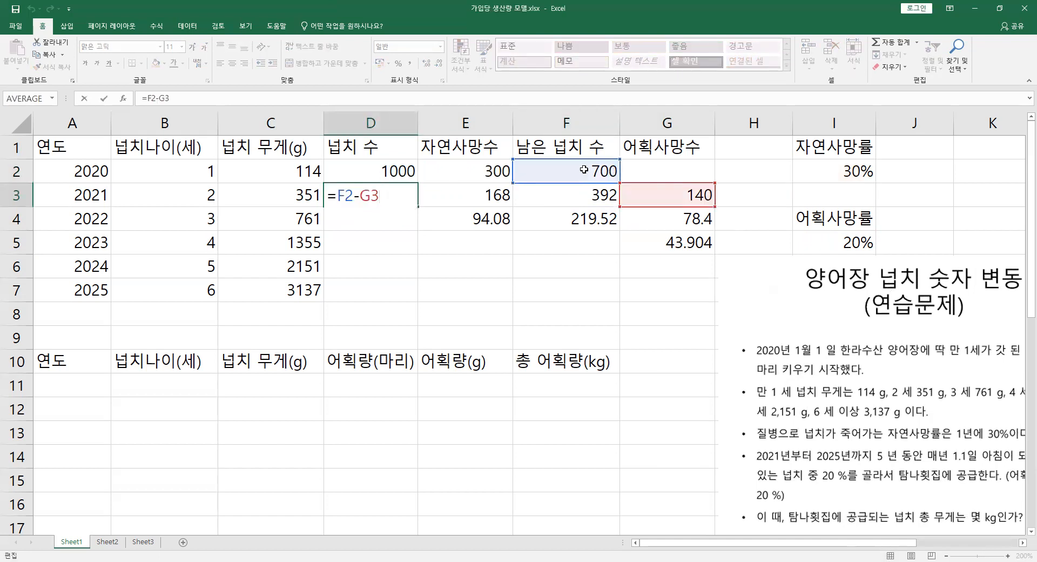
left_click(468, 213)
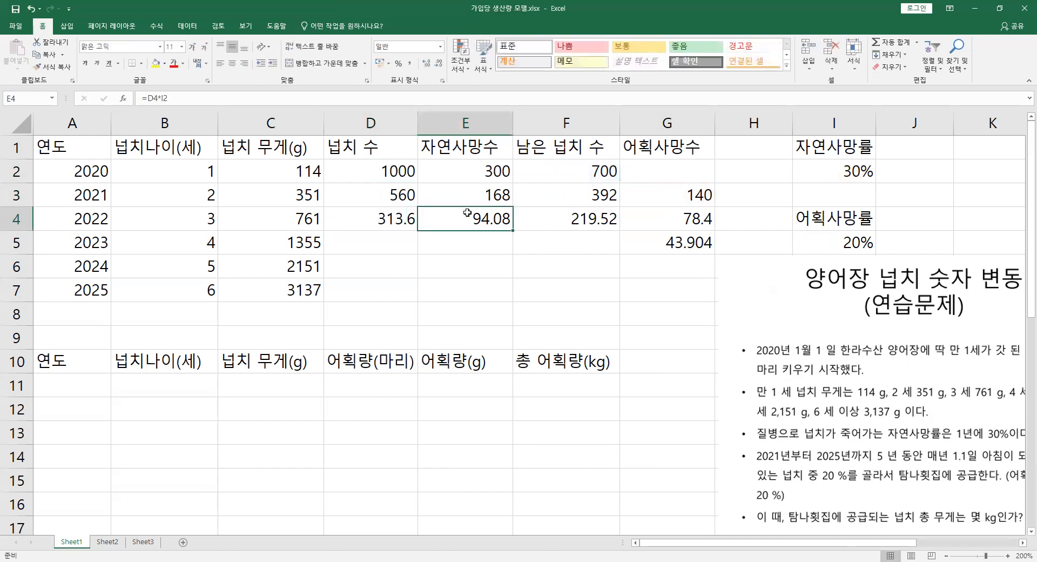
double_click(391, 221)
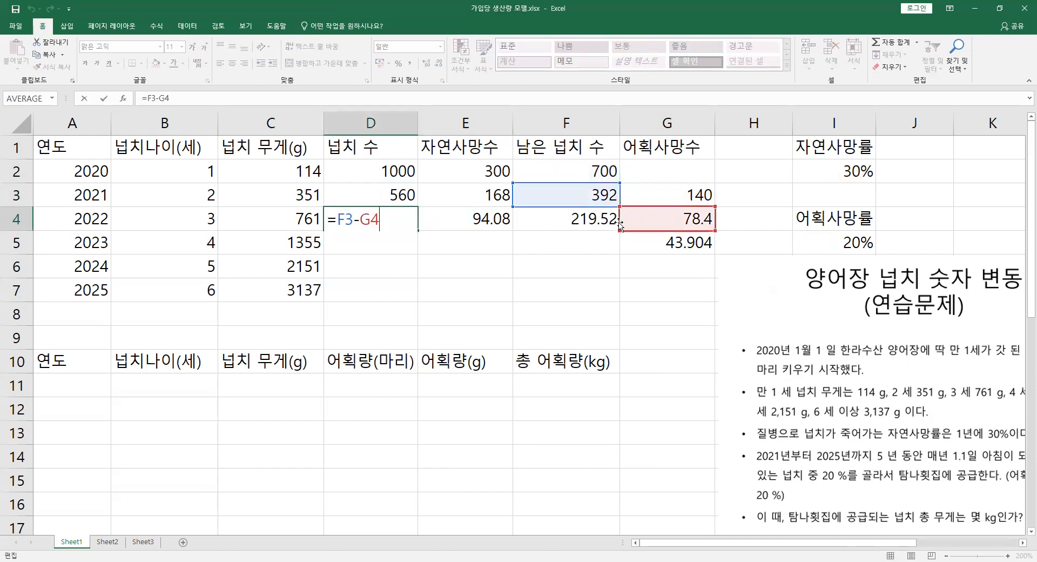
- Compare the natural death formulas in E2:E4 and the cells they reference
left_click(477, 218)
left_click(469, 189)
left_click(477, 173)
double_click(477, 172)
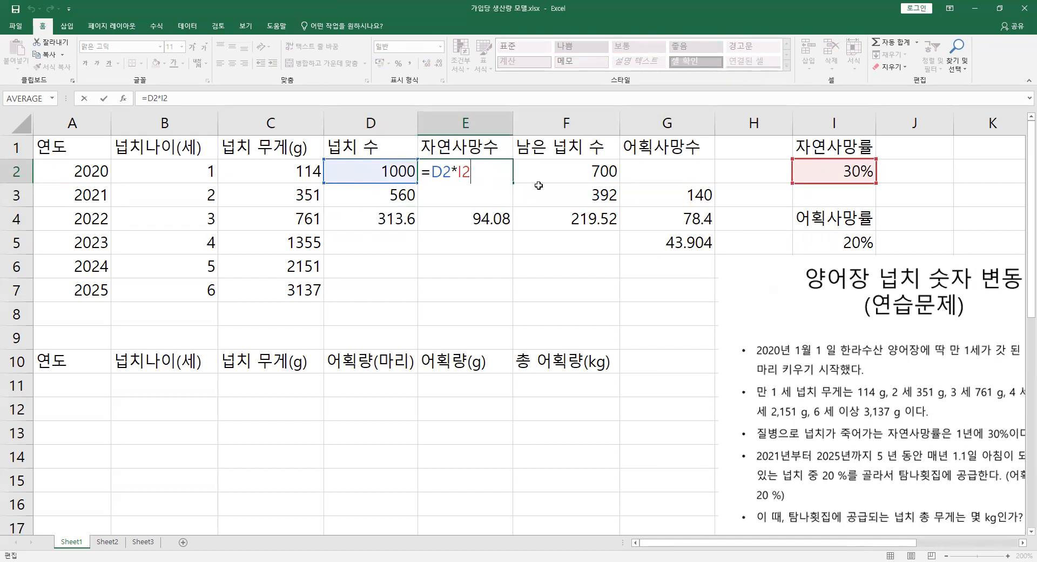
left_click(548, 197)
double_click(498, 198)
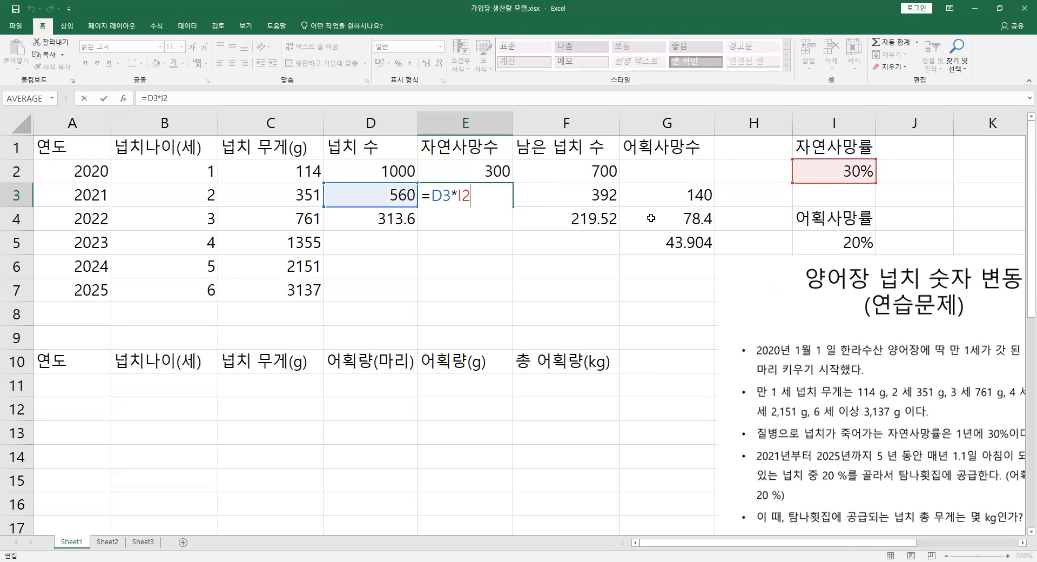
left_click(493, 219)
double_click(493, 219)
- Compare the remaining flatfish formulas in F2:F4 and the cells they reference
left_click(587, 174)
double_click(587, 173)
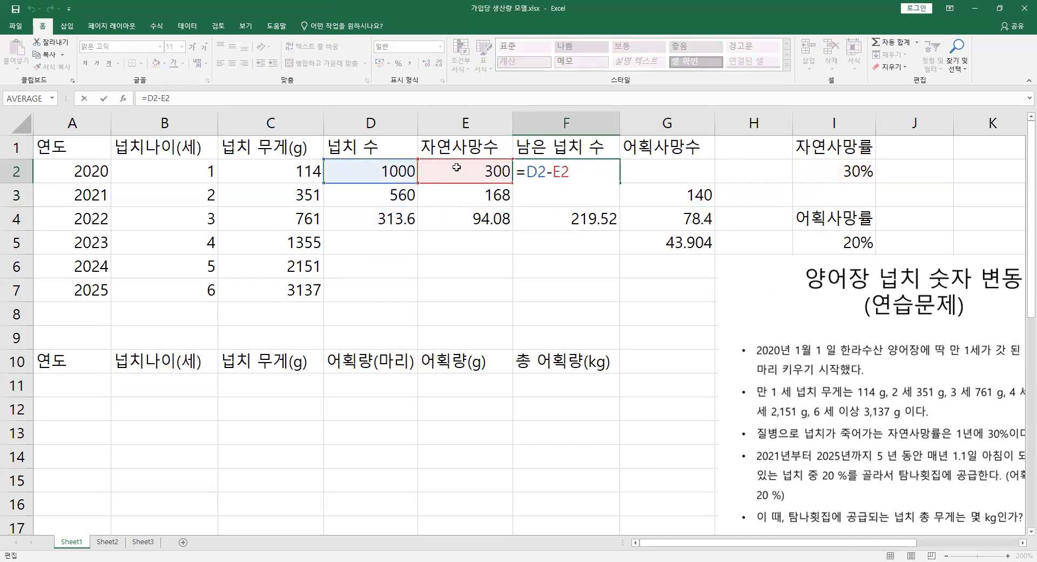
left_click(582, 198)
double_click(582, 198)
left_click(654, 176)
double_click(599, 217)
left_click(656, 177)
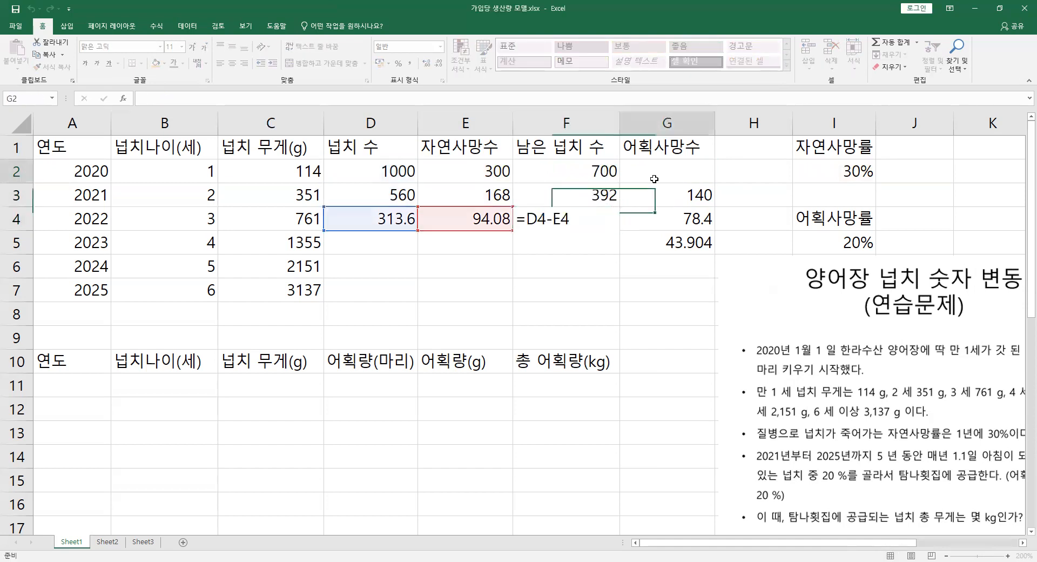
left_click(605, 178)
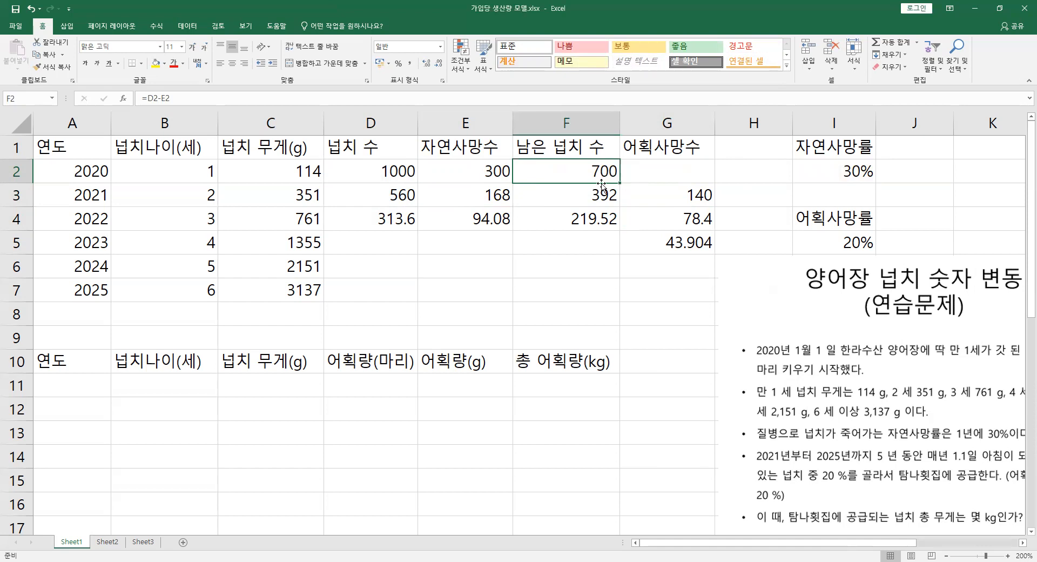
- Make the natural mortality rate reference absolute in E2, giving the formula =D2*$I$2
left_click(489, 169)
double_click(462, 171)
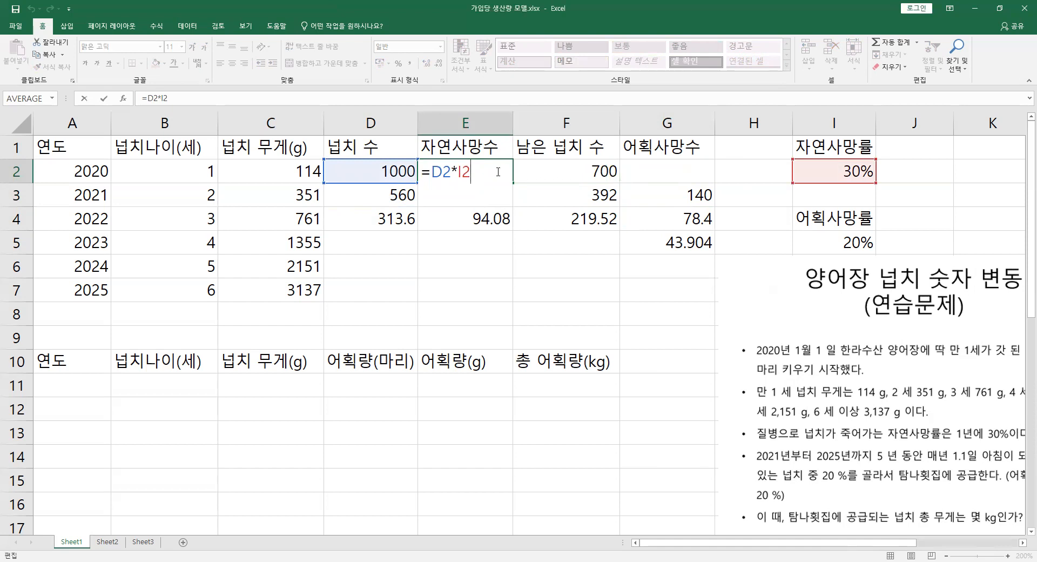
key("F4")
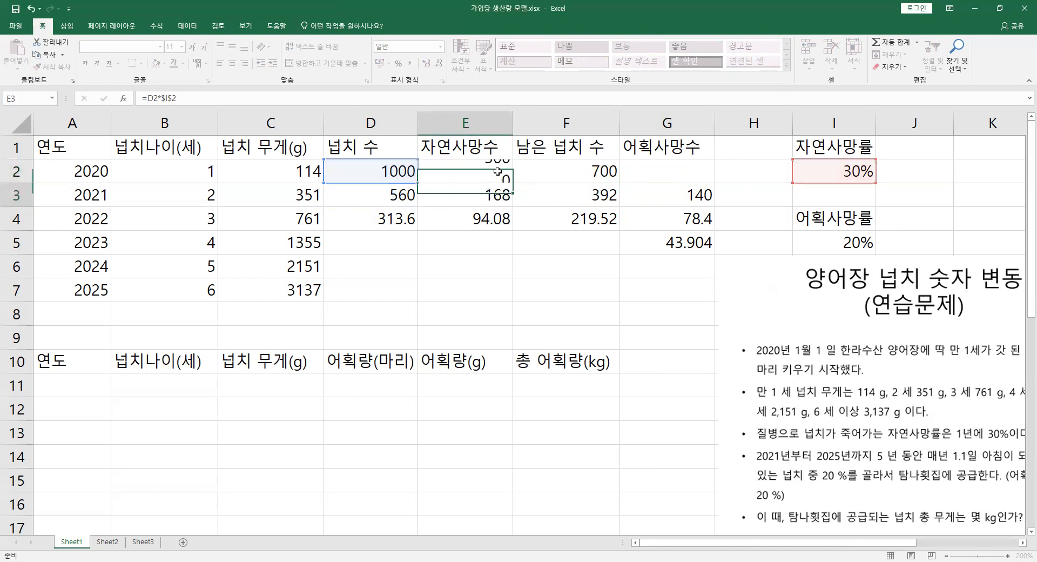
key("ctrl+Return")
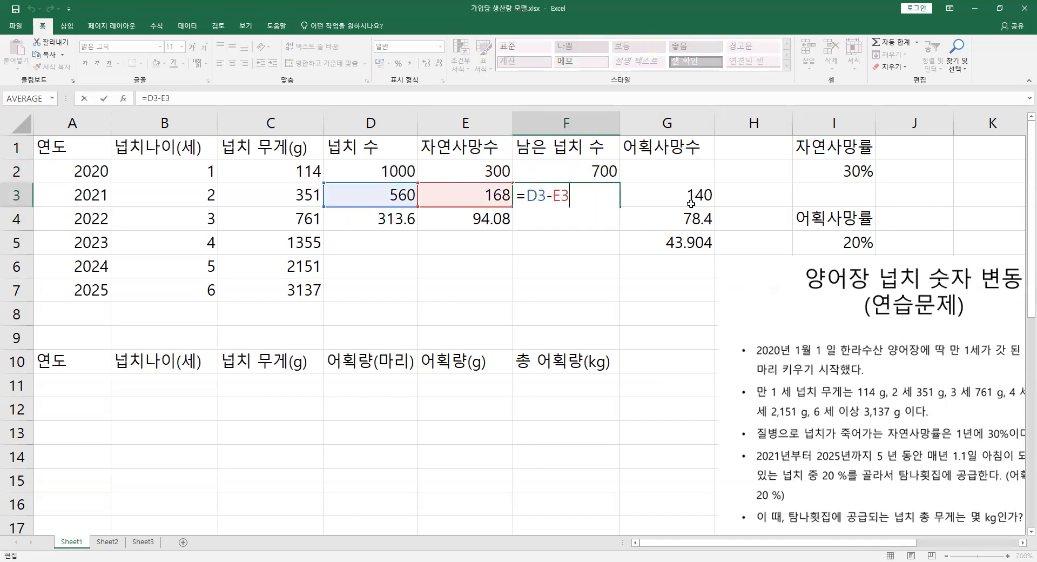
- Make the fishing mortality rate reference absolute in G3, giving =F2*$I$5, and reopen the formula to check it
key("ctrl+Return")
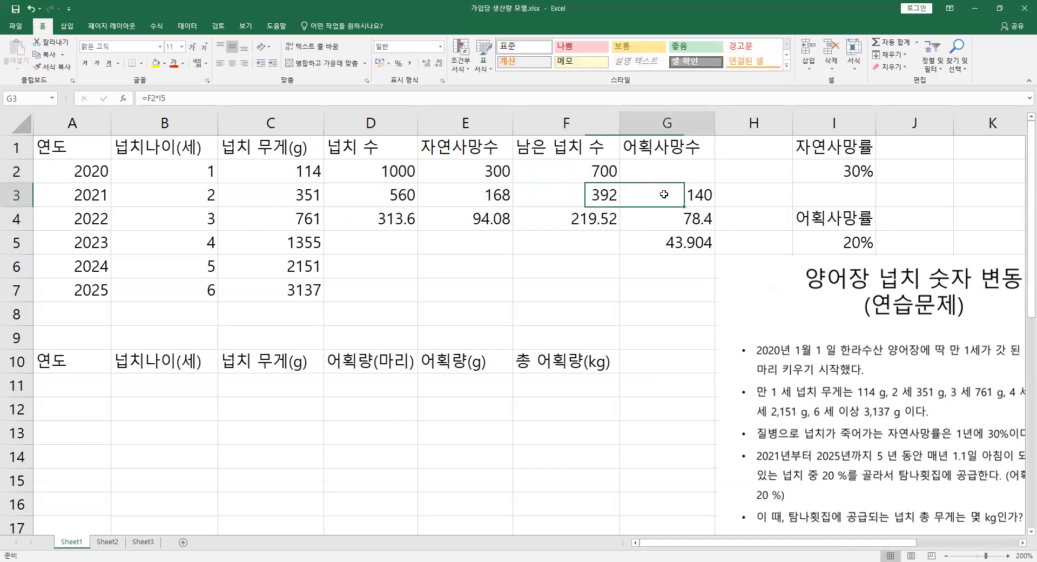
left_click(663, 195)
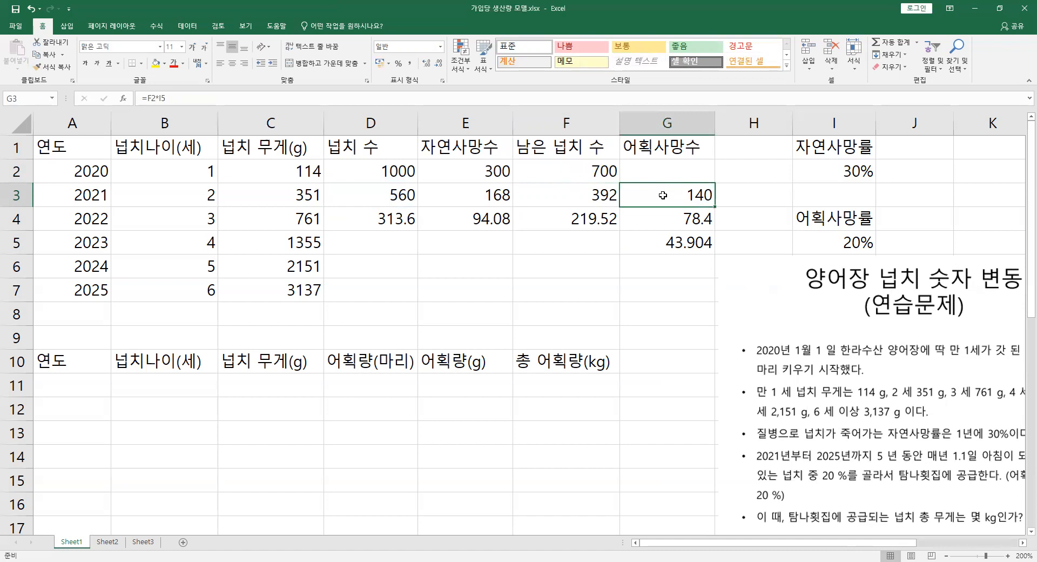
double_click(664, 195)
left_click(748, 195)
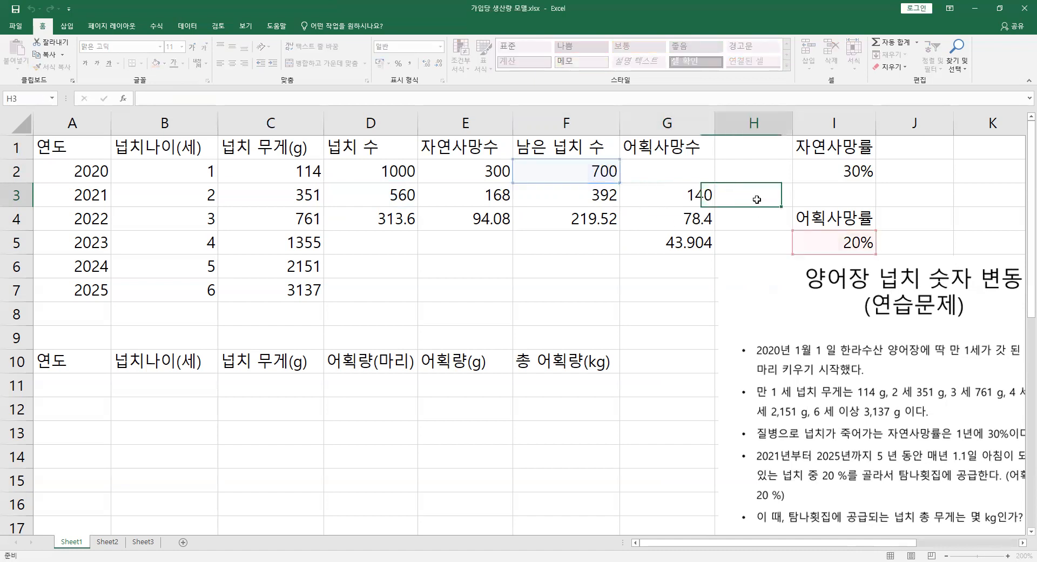
double_click(693, 219)
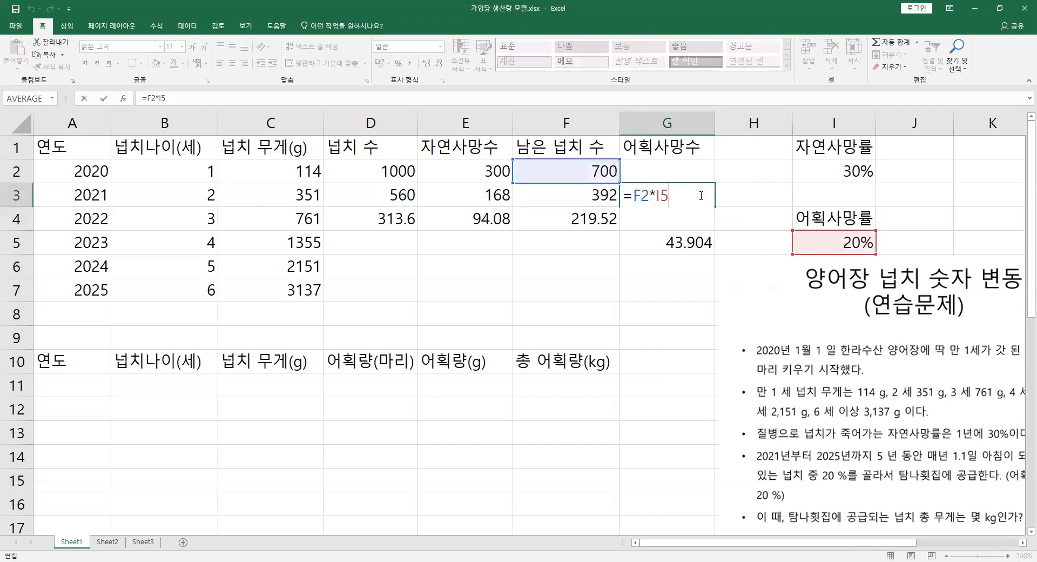
key("F4")
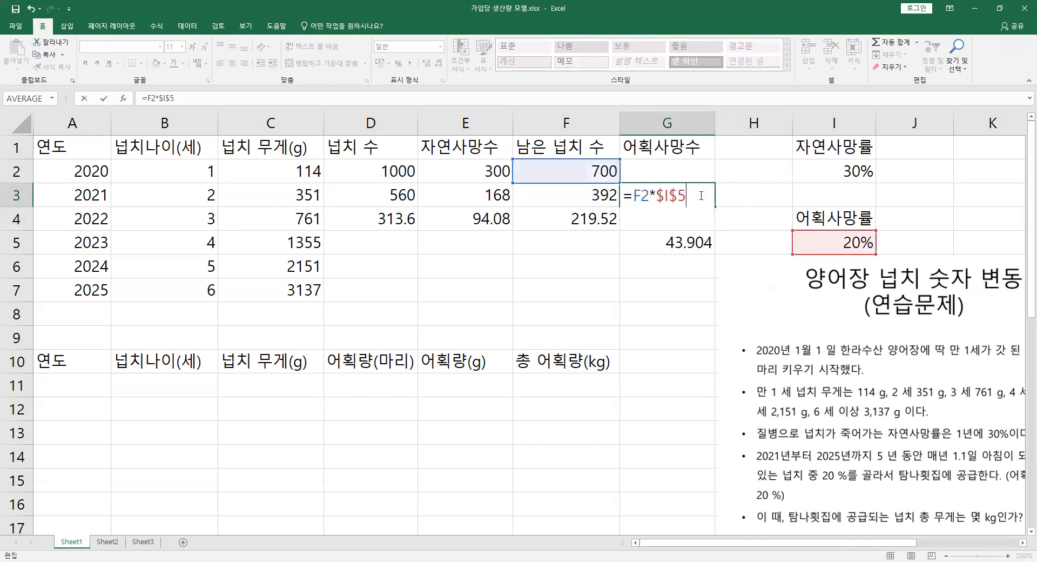
key("Return")
left_click(700, 194)
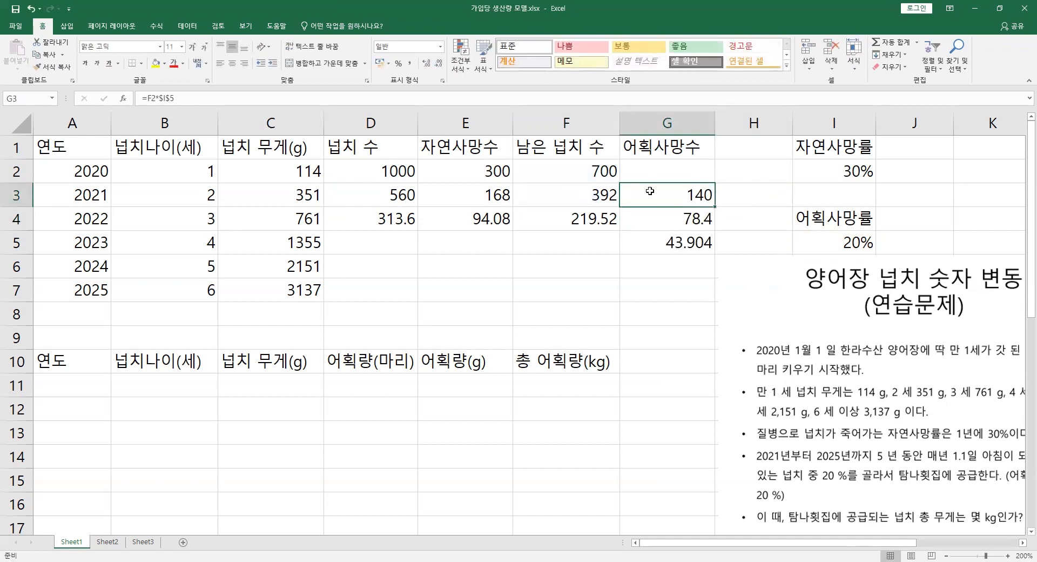
double_click(650, 196)
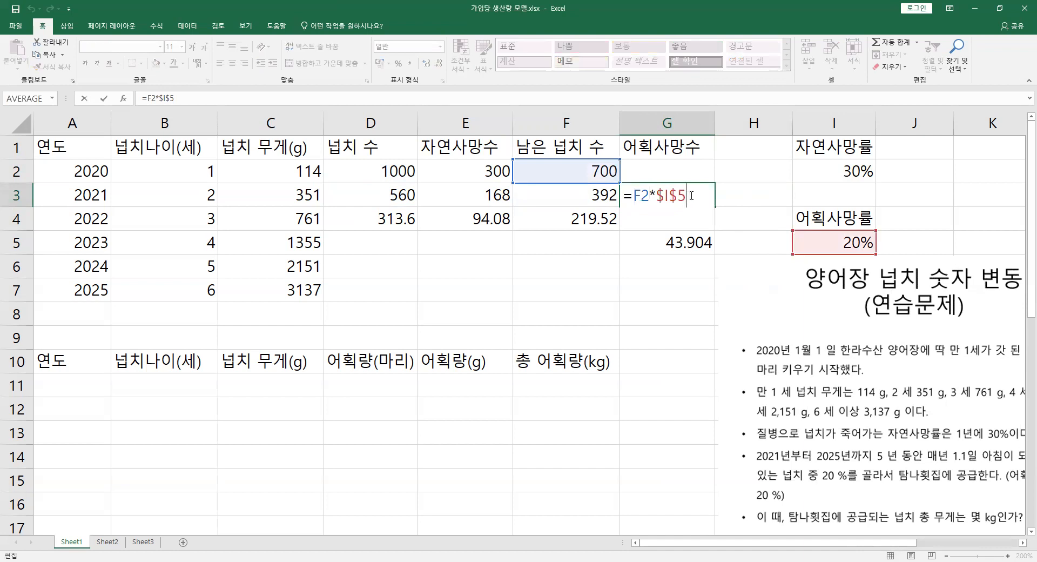
- Check the flatfish count formulas in D3 and D4 against the remaining flatfish and fishing death cells they reference
key("Return")
left_click_drag(474, 172, 606, 170)
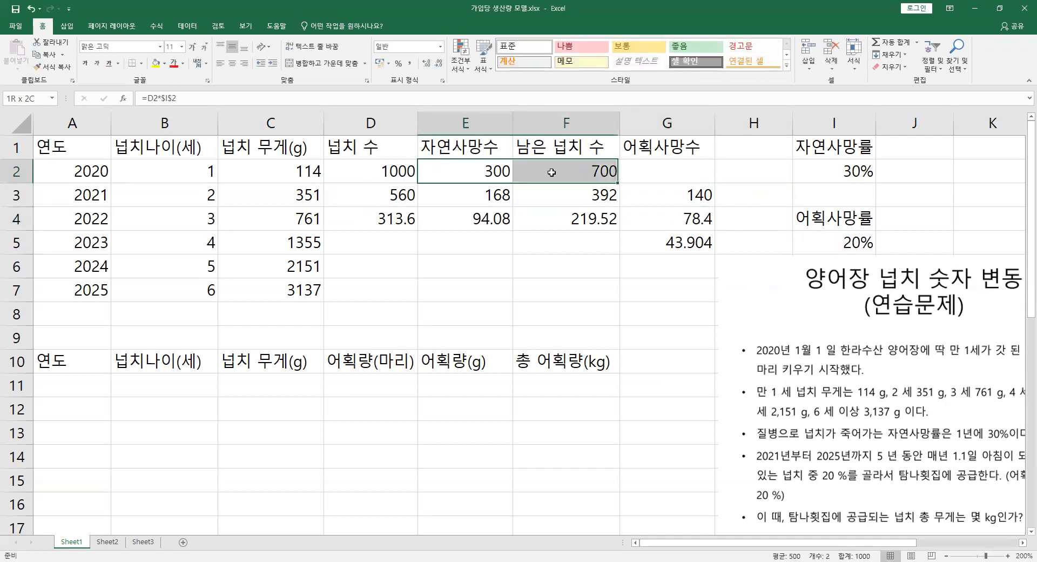
left_click(336, 195)
type("=F2-G3")
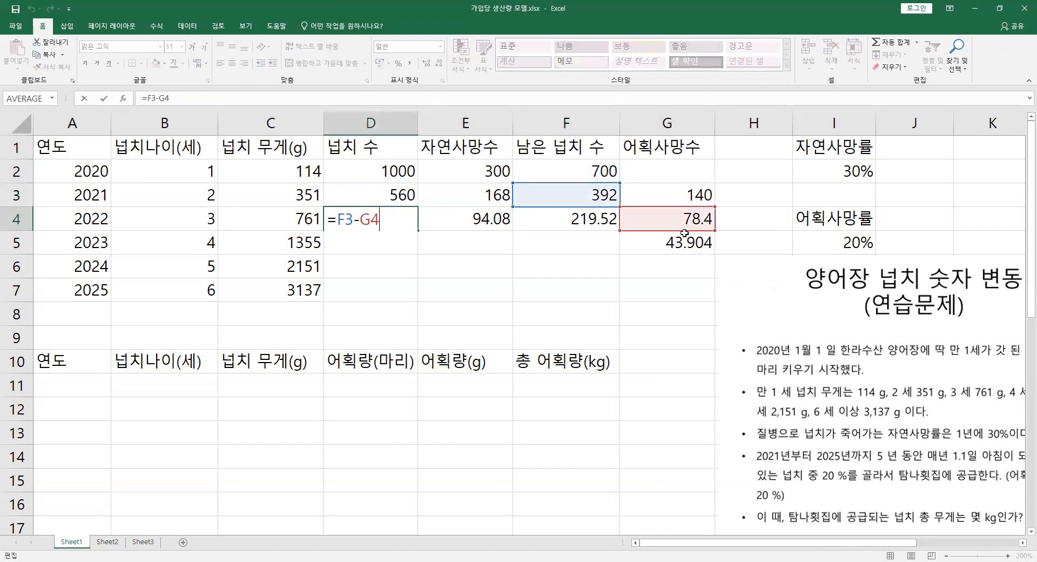
left_click(667, 172)
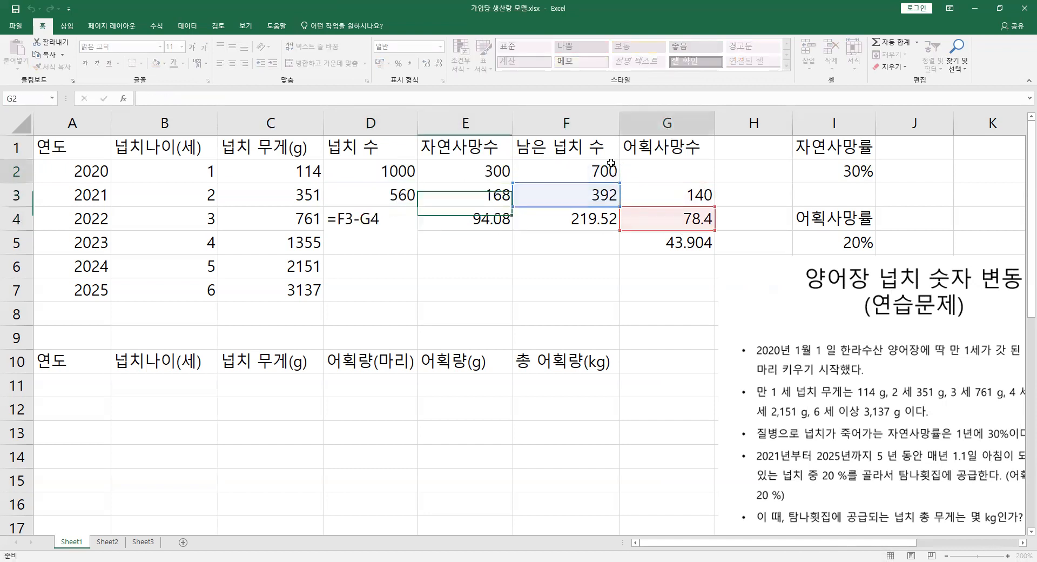
left_click_drag(467, 174, 597, 173)
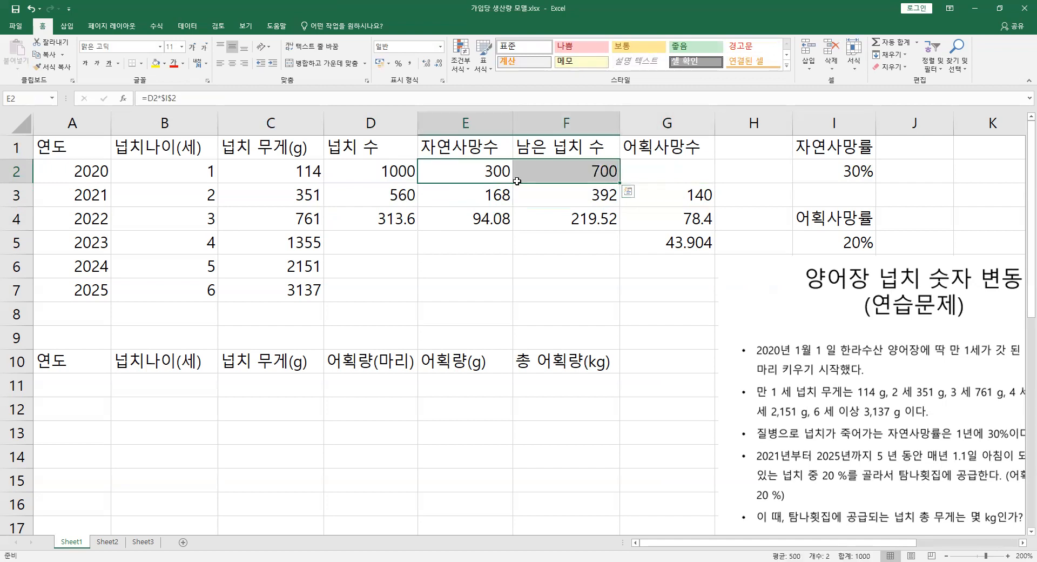
left_click_drag(392, 175, 667, 172)
left_click(466, 169)
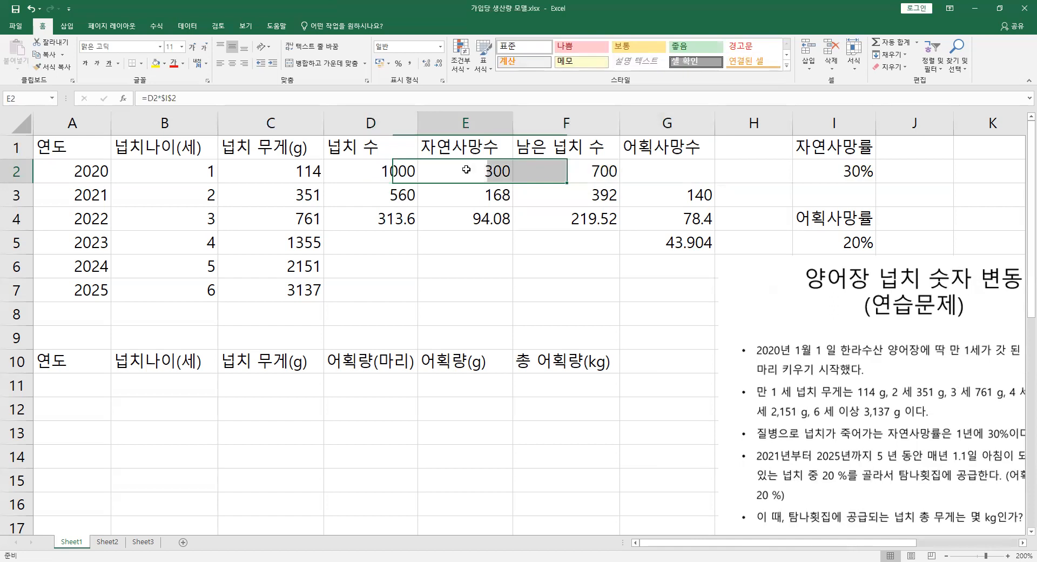
left_click(402, 196)
left_click(469, 174)
left_click(405, 198)
left_click_drag(488, 175, 561, 168)
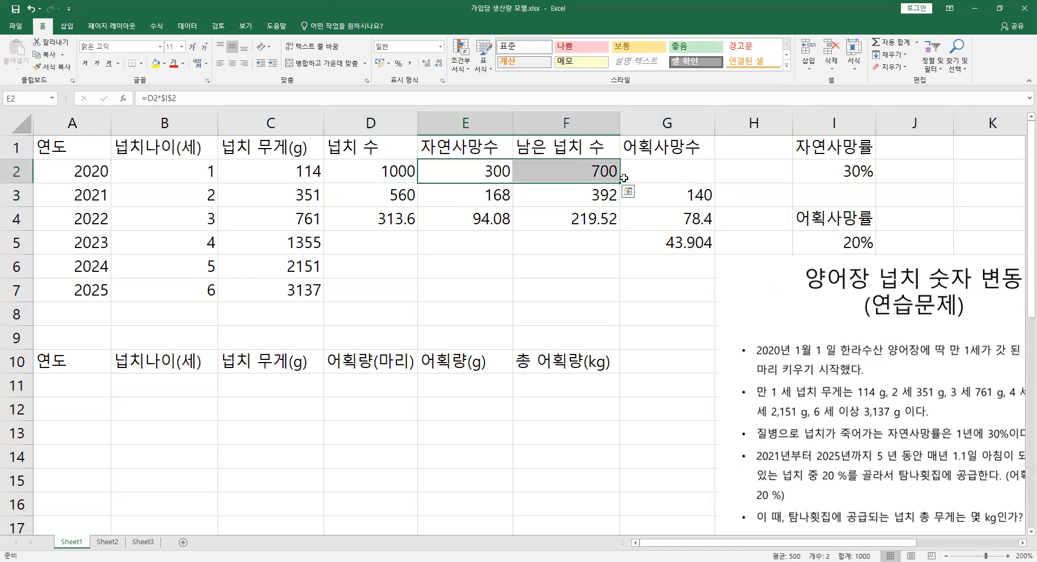
- Fill the natural death and remaining flatfish formulas from E2:F2 down to row 3
left_click_drag(621, 184, 619, 203)
left_click(648, 197)
left_click(565, 195)
left_click(495, 194)
left_click_drag(462, 173, 561, 169)
left_click_drag(619, 182, 619, 203)
- Fill the 2021 formulas in D3:G3 down through the 2025 row, row 7
left_click(565, 196)
left_click(459, 195)
left_click_drag(384, 196, 712, 297)
left_click(721, 225)
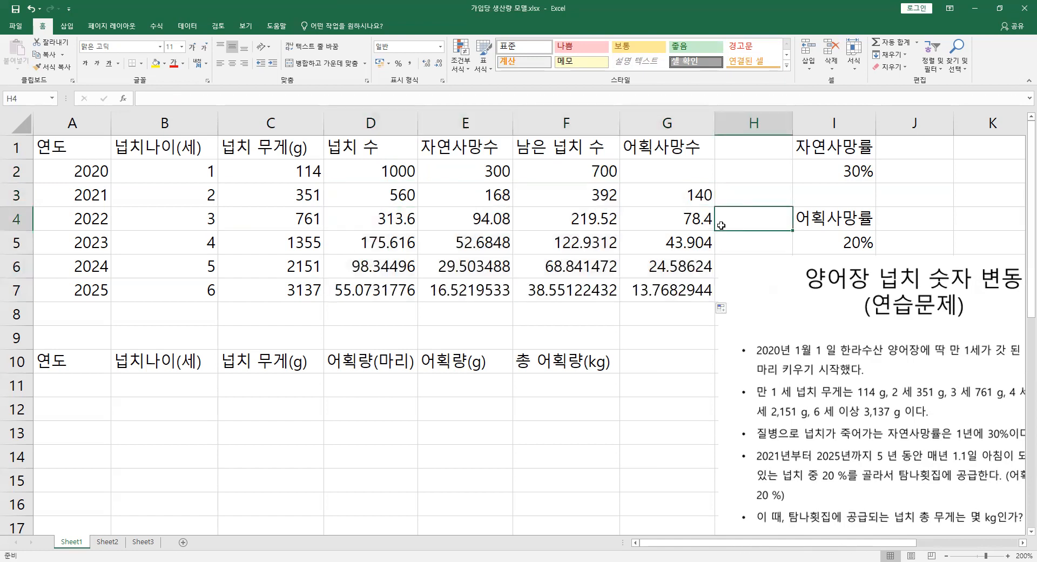
- Inspect the filled formulas in D3:D7 and across row 7 for the cells they reference
left_click(392, 199)
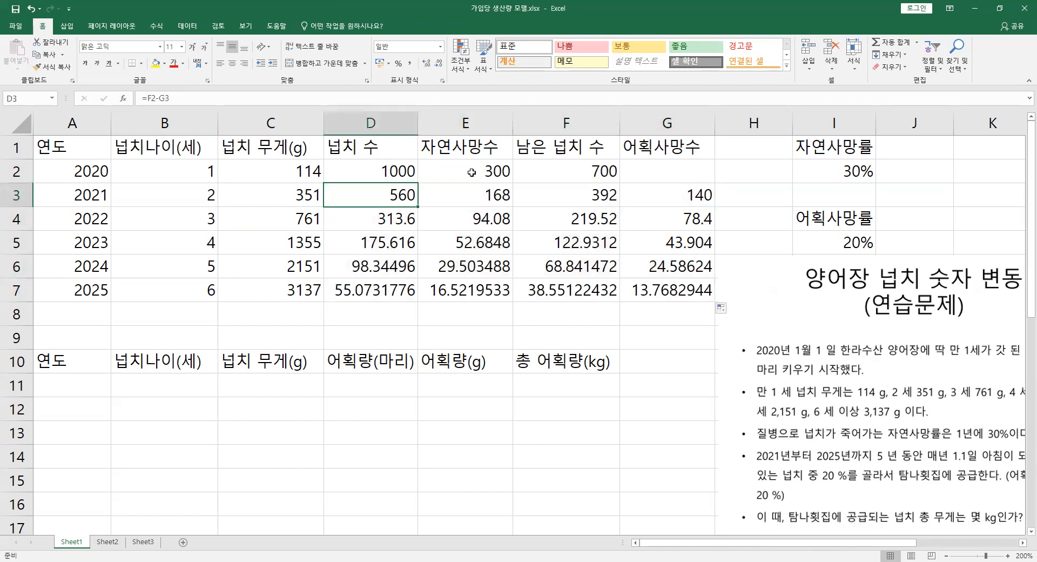
left_click(381, 209)
left_click(464, 219)
left_click(380, 246)
left_click(380, 264)
left_click(390, 288)
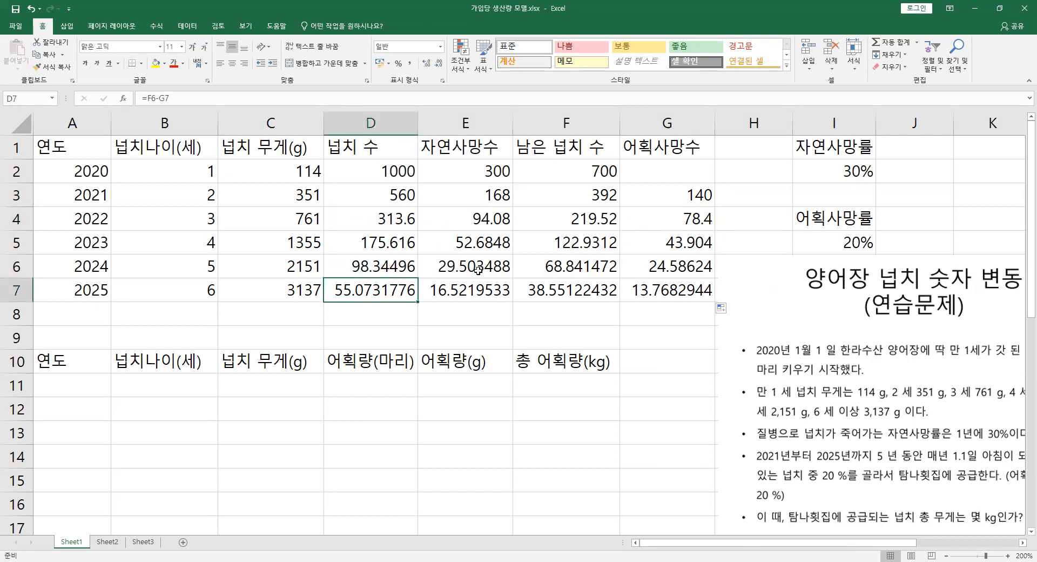
left_click(482, 288)
left_click(572, 292)
left_click(651, 294)
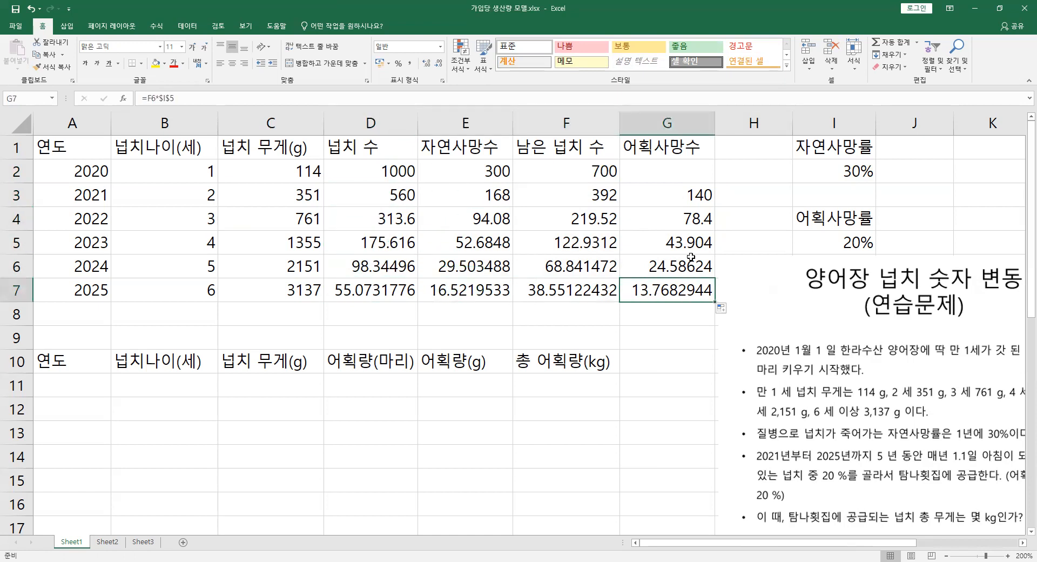
left_click_drag(675, 158, 81, 288)
left_click(685, 199)
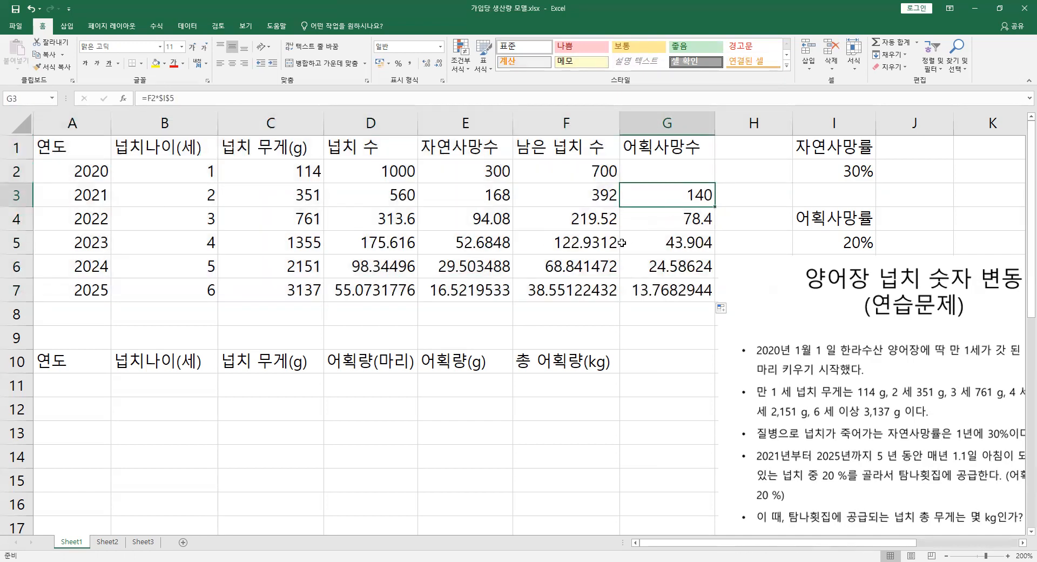
- Examine the harvest table headings in row 10 and the source data for them in A2:C7 and G3:G7
left_click_drag(568, 364, 392, 365)
left_click(549, 362)
left_click_drag(623, 335, 534, 405)
left_click(570, 357)
left_click(64, 361)
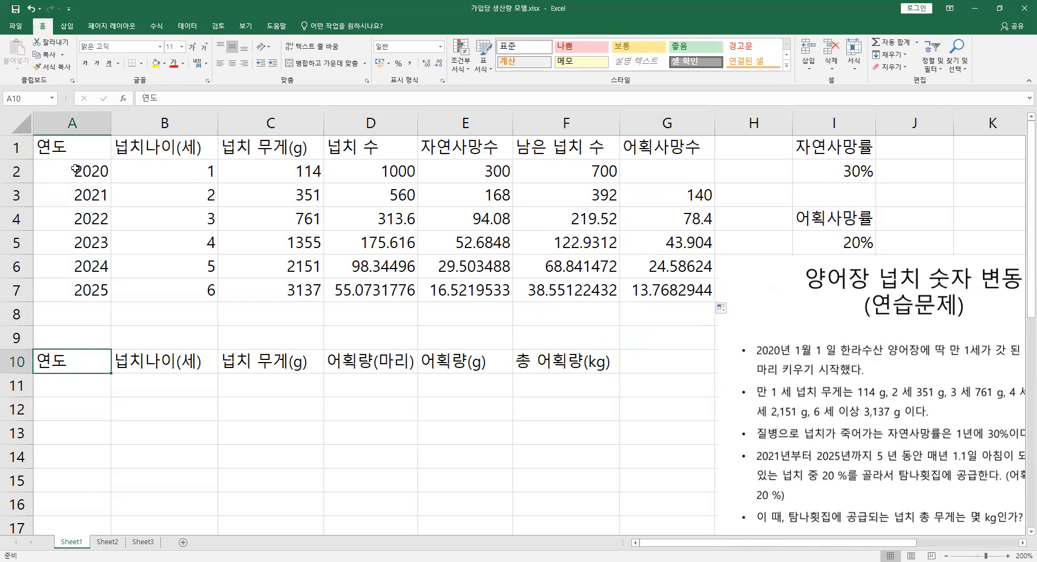
left_click_drag(159, 366, 270, 363)
left_click_drag(291, 169, 66, 283)
left_click_drag(685, 191, 678, 290)
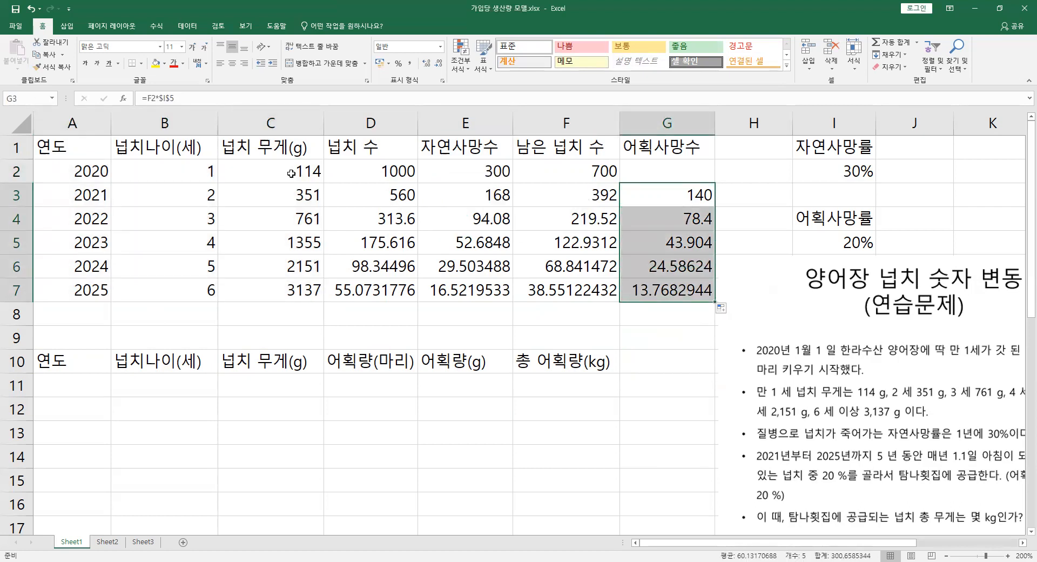
- Copy the years, ages and weights from A2:C7 into the harvest table starting at A11, and check the copied columns
left_click_drag(291, 173, 96, 286)
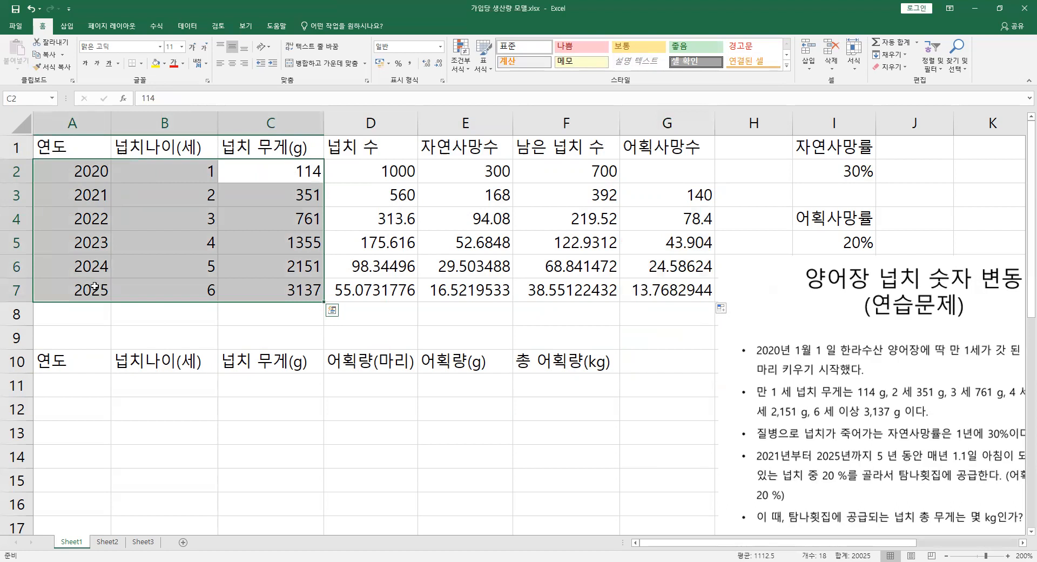
key("ctrl+c")
left_click(54, 388)
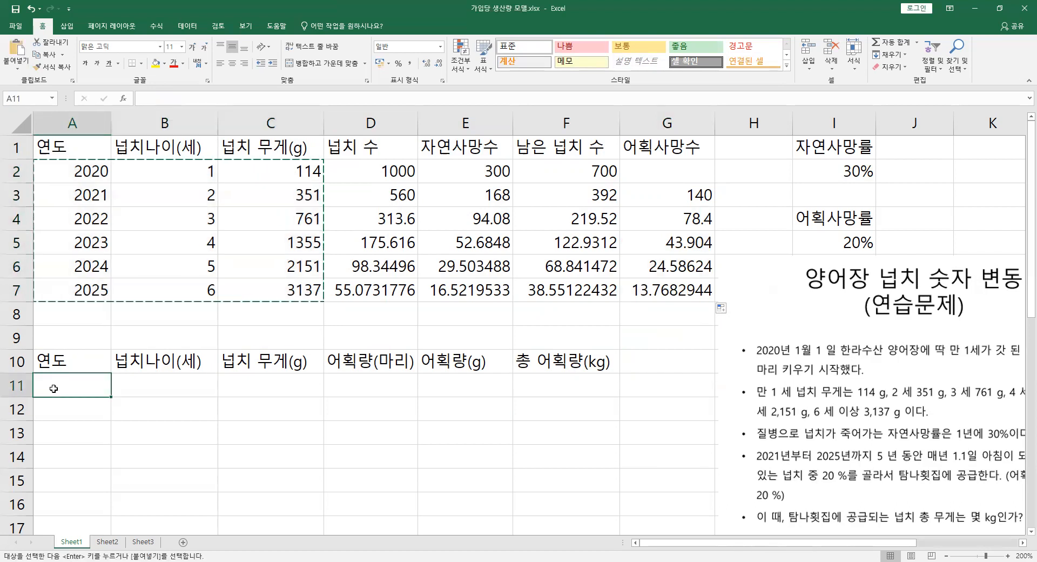
key("ctrl+v")
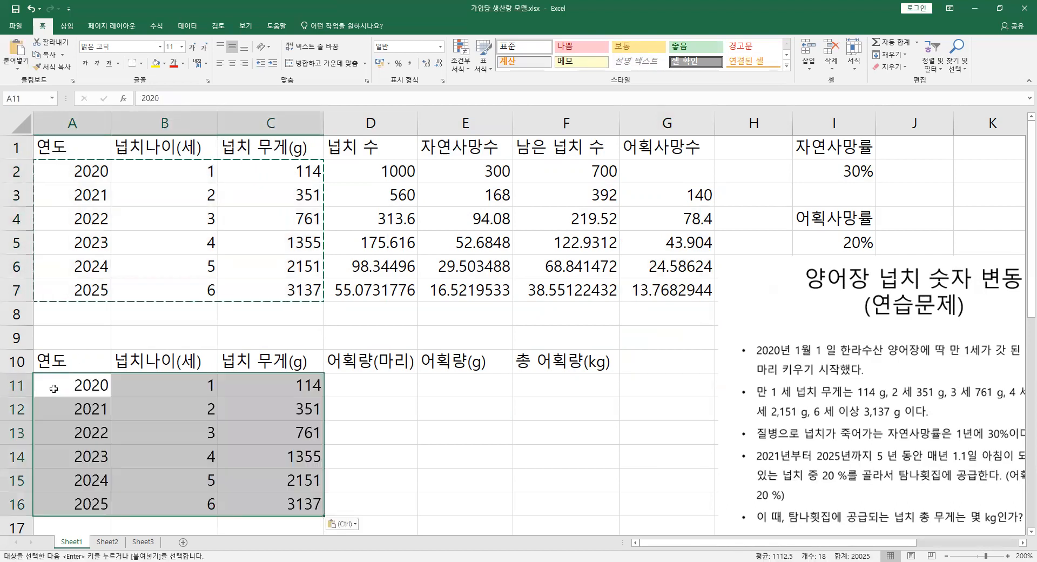
left_click(96, 387)
left_click_drag(95, 399, 92, 502)
left_click_drag(193, 393, 192, 496)
left_click_drag(314, 385, 303, 502)
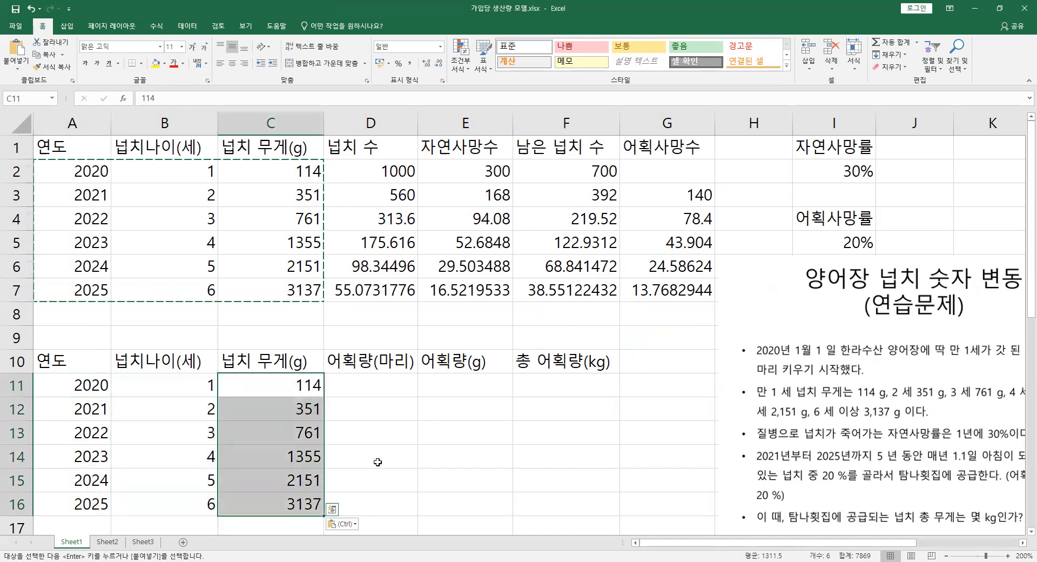
left_click(392, 358)
left_click_drag(391, 358, 312, 455)
left_click(382, 359)
left_click_drag(428, 336, 352, 416)
left_click(374, 360)
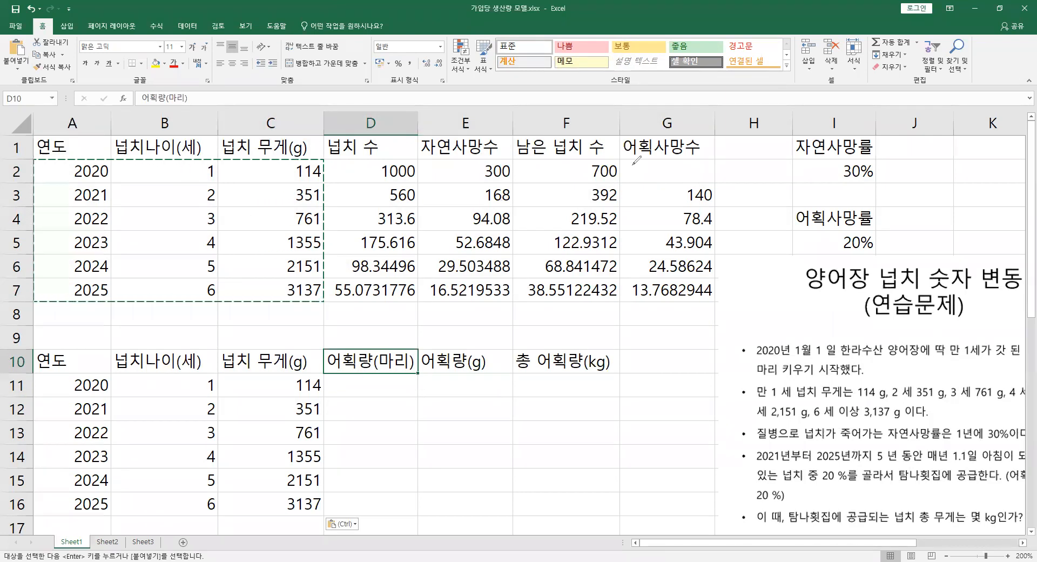
mouse_move(628, 154)
left_mouse_down()
mouse_move(697, 135)
mouse_move(626, 156)
left_mouse_up()
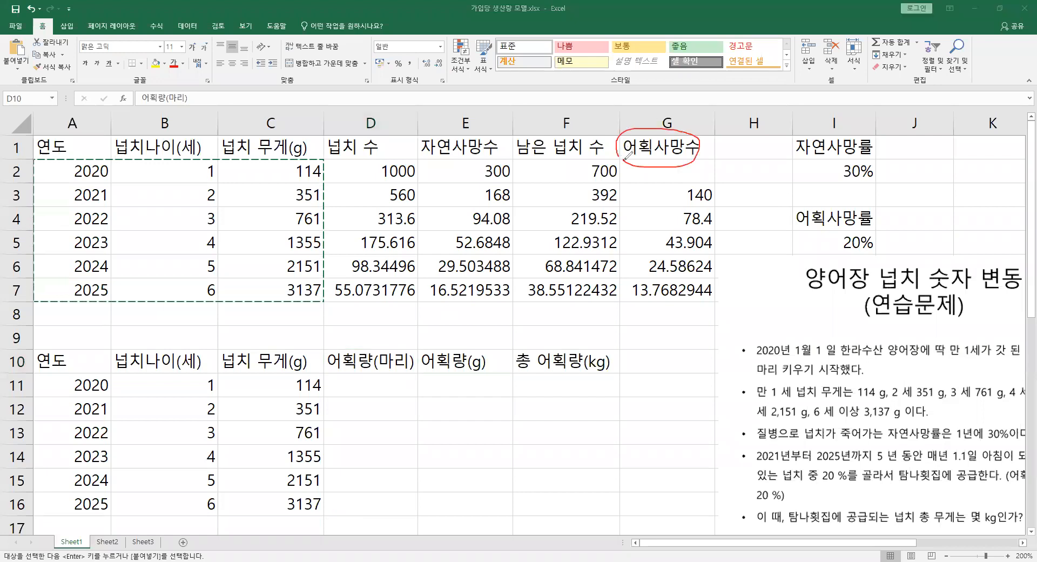
left_click_drag(699, 122, 689, 135)
mouse_move(406, 340)
left_mouse_down()
mouse_move(330, 349)
mouse_move(400, 364)
mouse_move(378, 339)
mouse_move(400, 372)
mouse_move(374, 338)
left_mouse_up()
mouse_move(641, 171)
left_mouse_down()
mouse_move(505, 311)
mouse_move(398, 369)
mouse_move(423, 372)
left_mouse_up()
mouse_move(655, 204)
left_mouse_down()
mouse_move(570, 239)
mouse_move(409, 410)
mouse_move(416, 420)
left_mouse_up()
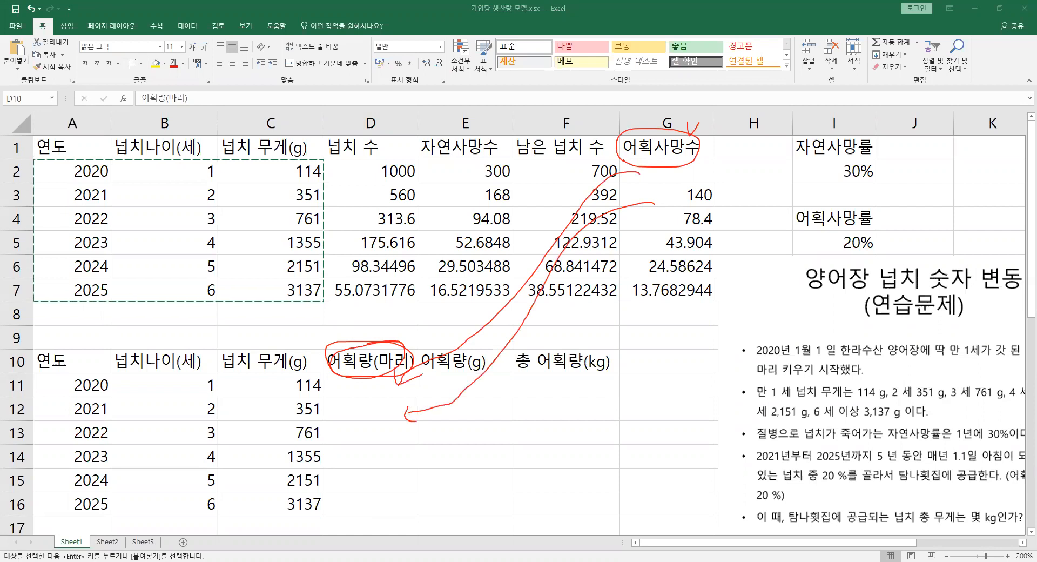
key("e")
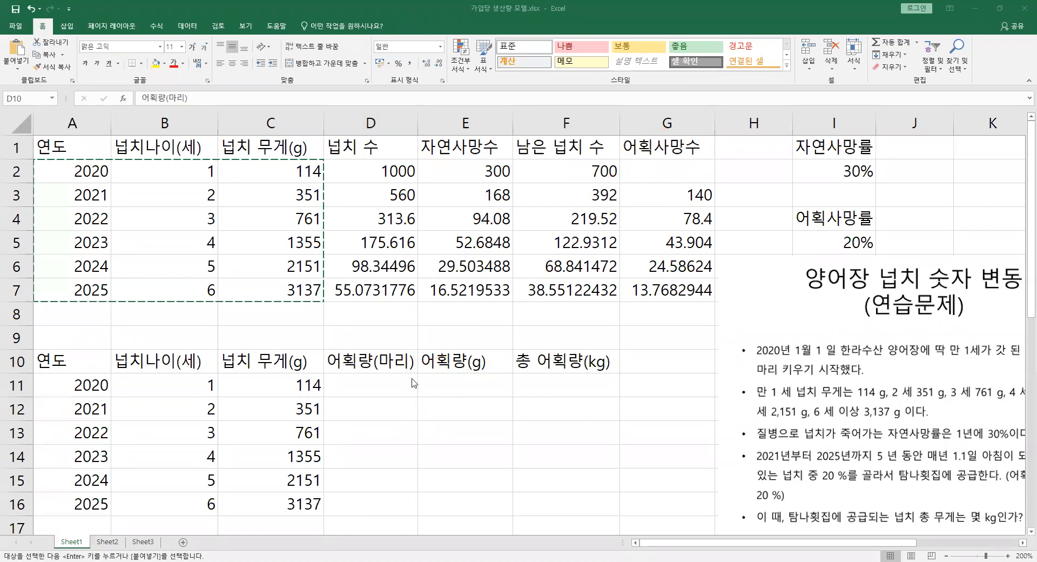
- Link the 2020 and 2021 harvest counts to the fishing deaths, with =G2 in D11 and =G3 in D12
left_click(382, 392)
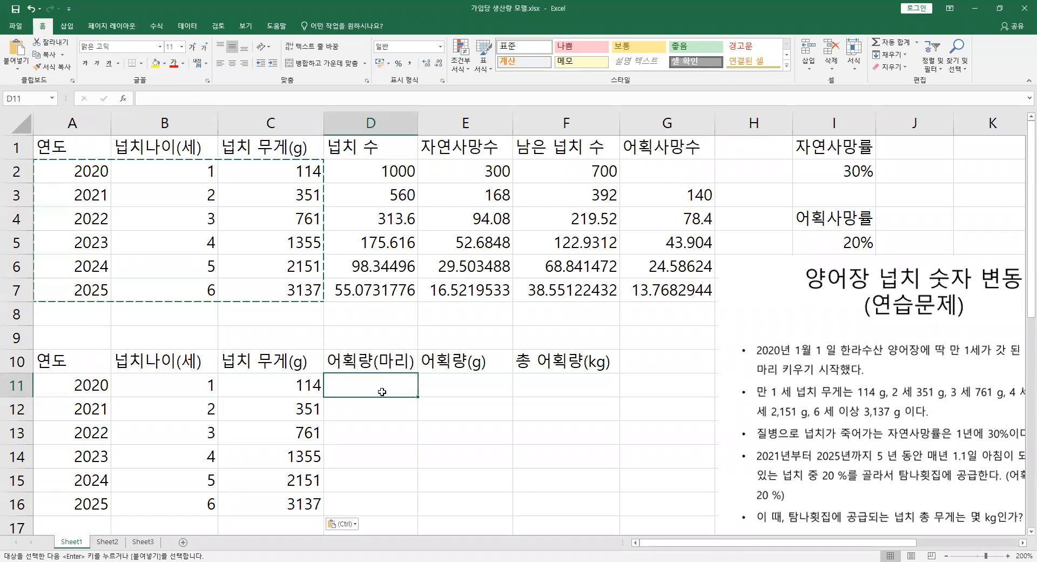
left_click_drag(670, 171, 666, 291)
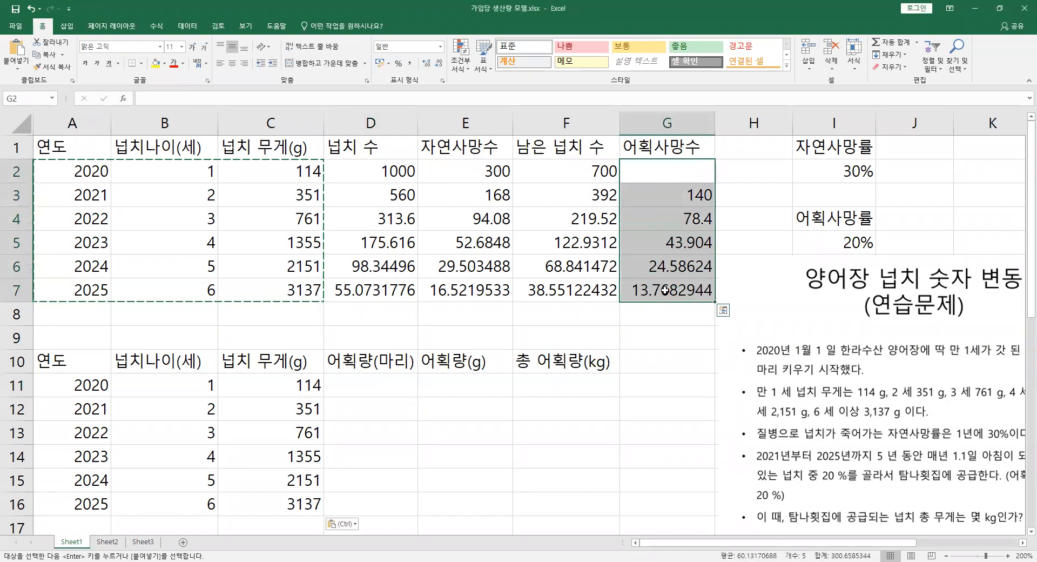
double_click(405, 388)
type("=")
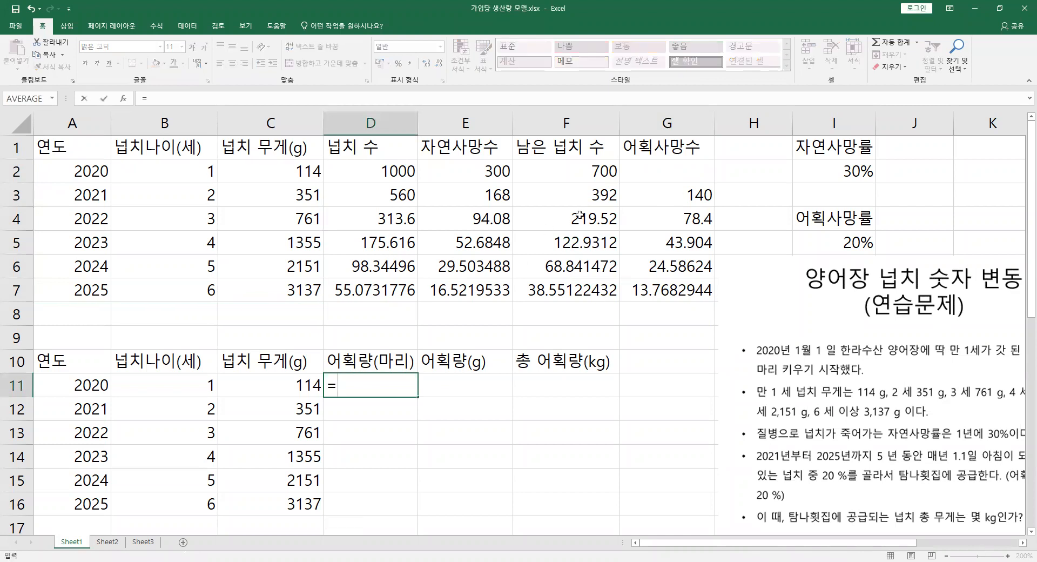
left_click(693, 177)
key("Return")
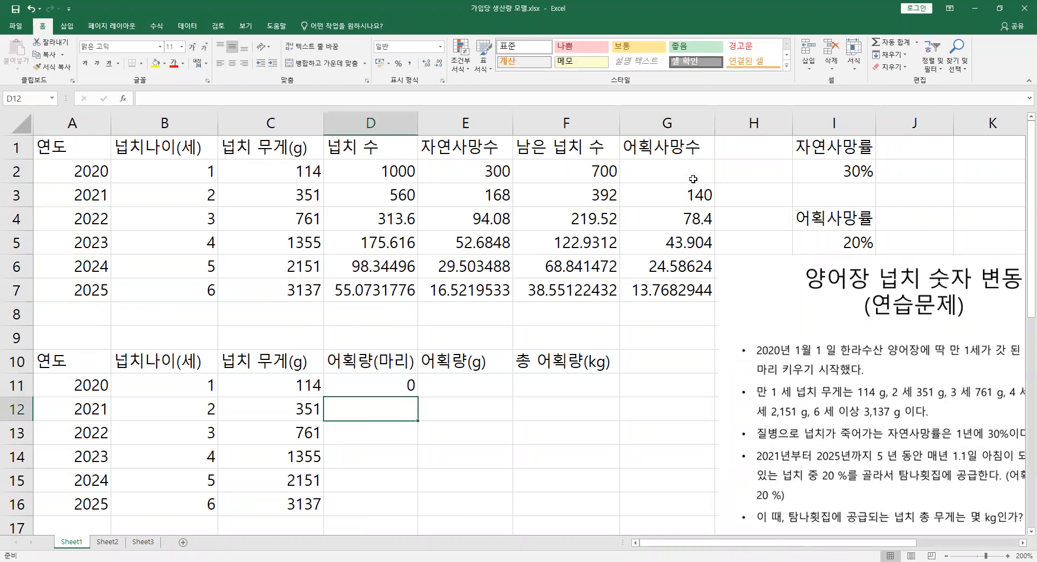
type("=")
left_click(678, 196)
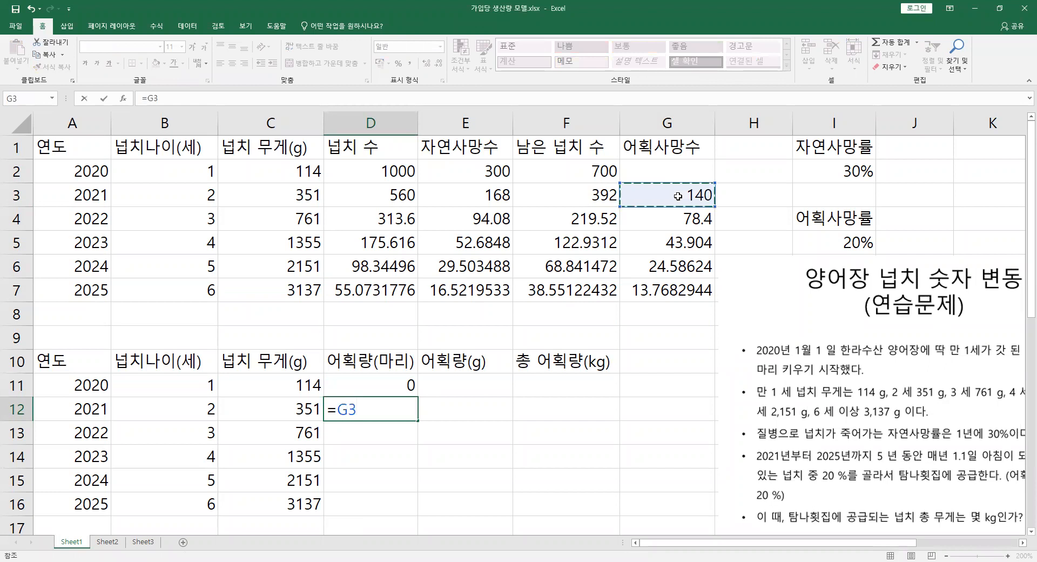
key("Return")
- Replace the 2021 harvest count in D12 with the fixed number 140 and check the cell's content
key("Up")
type("0")
key("BackSpace")
type("174")
key("BackSpace")
key("BackSpace")
type("40")
key("Return")
double_click(400, 409)
key("Escape")
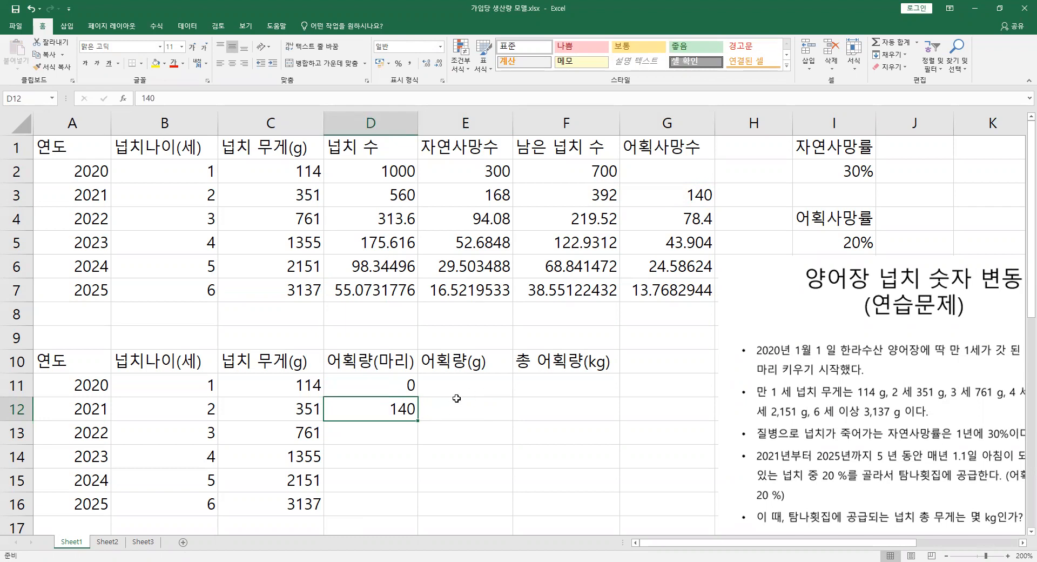
- Replace the fixed number in D12 with the formula =G3
left_click(449, 414)
left_click(383, 400)
type("=")
left_click(683, 198)
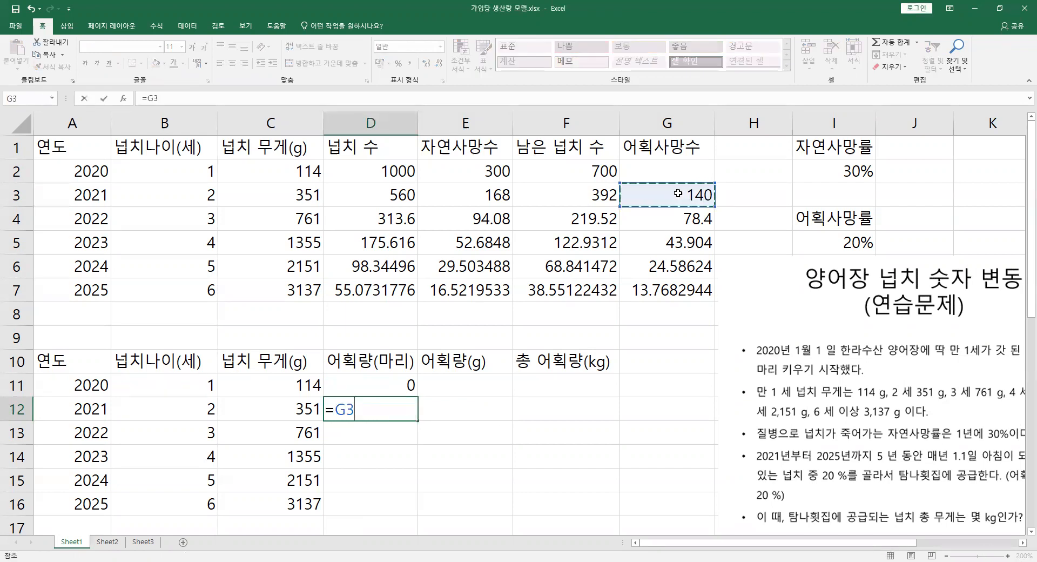
key("Return")
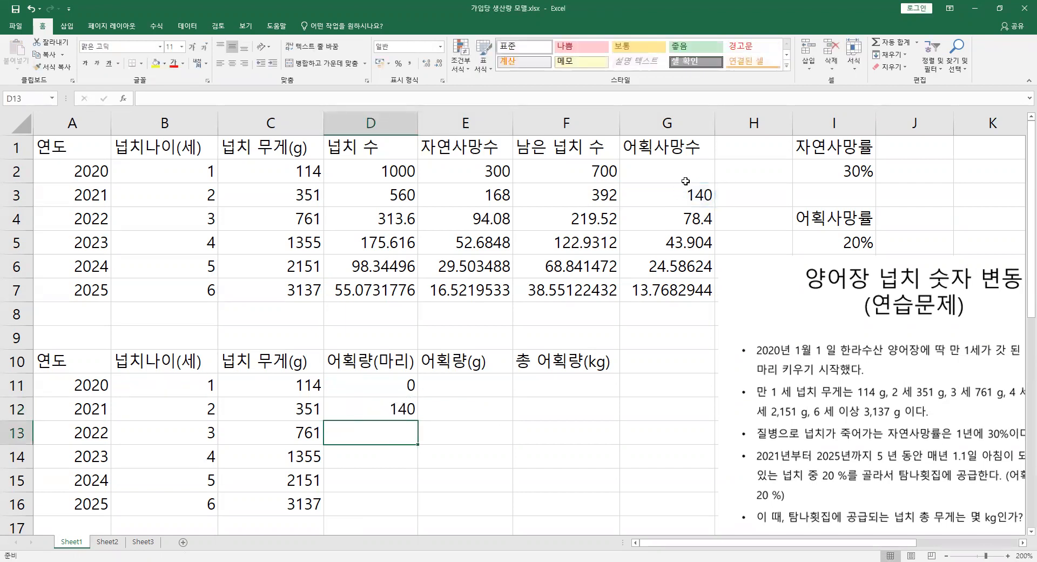
- Copy the fishing deaths in G2:G7 and paste them as links into the harvest count column, D11:D16
left_click_drag(677, 170, 683, 292)
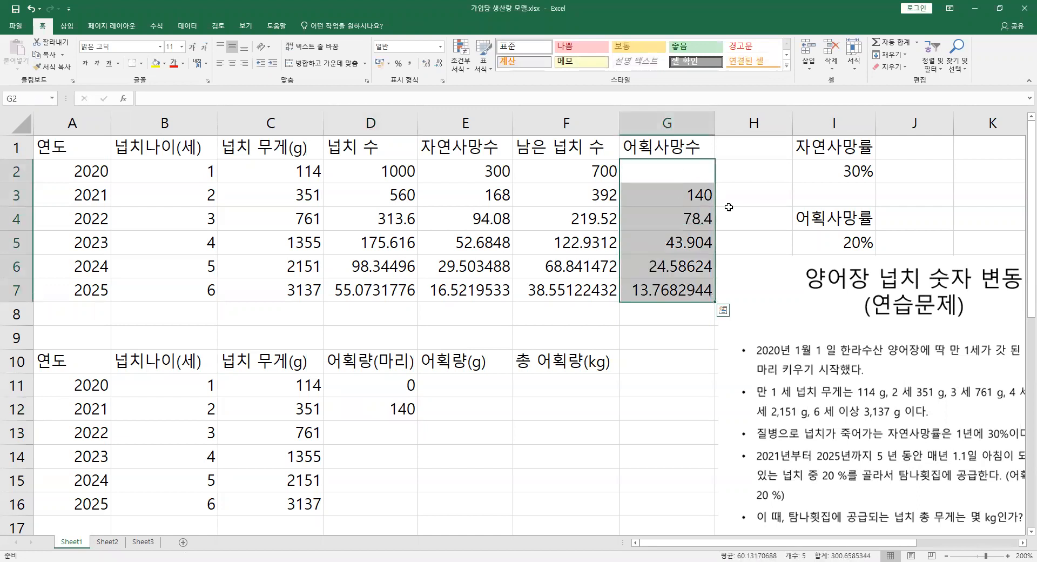
left_click(723, 172)
left_click(674, 153)
left_click_drag(678, 170, 677, 292)
left_click_drag(661, 177, 675, 283)
key("ctrl+c")
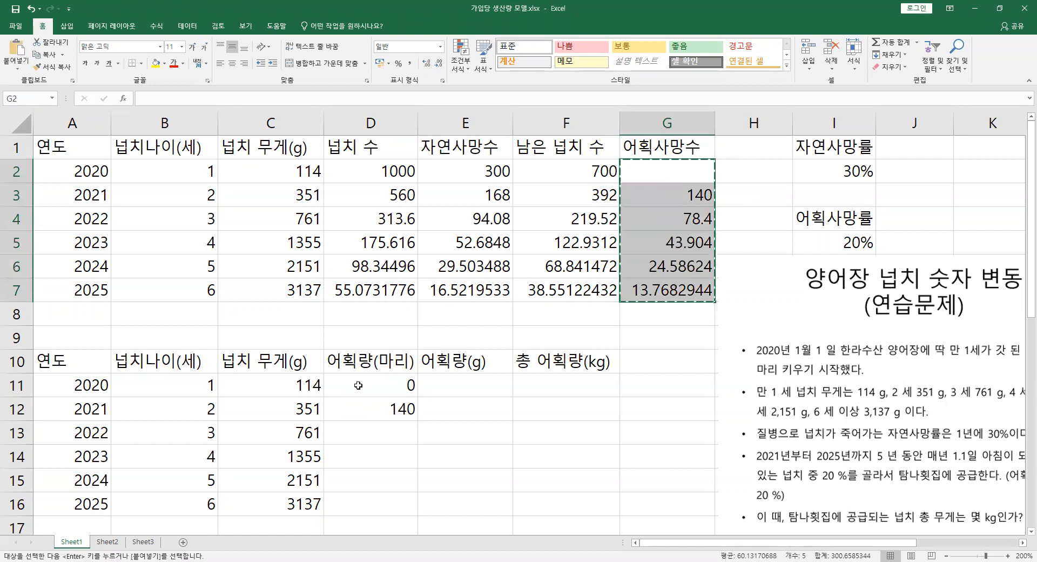
left_click(354, 383)
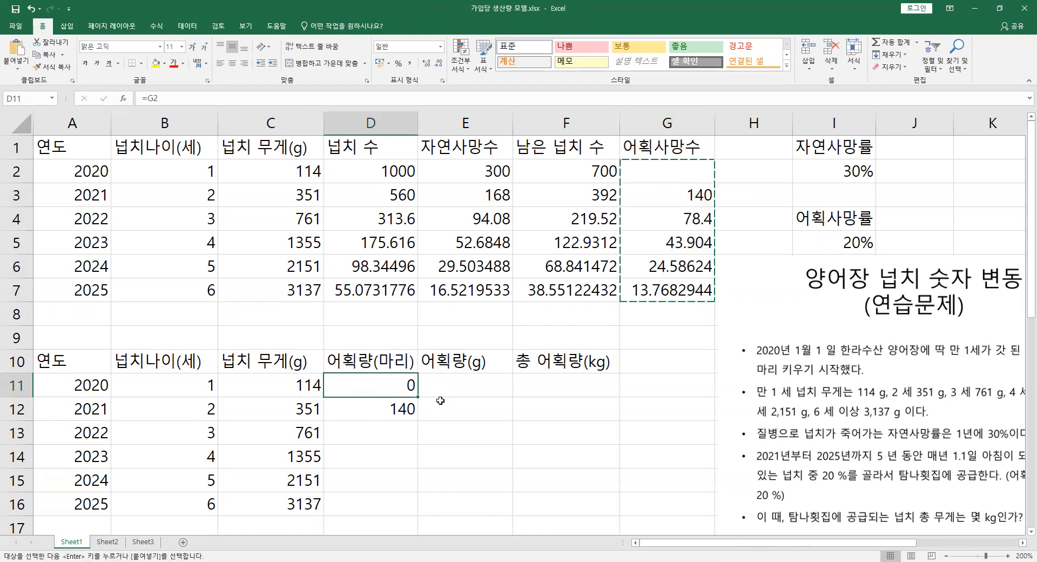
key("ctrl+v")
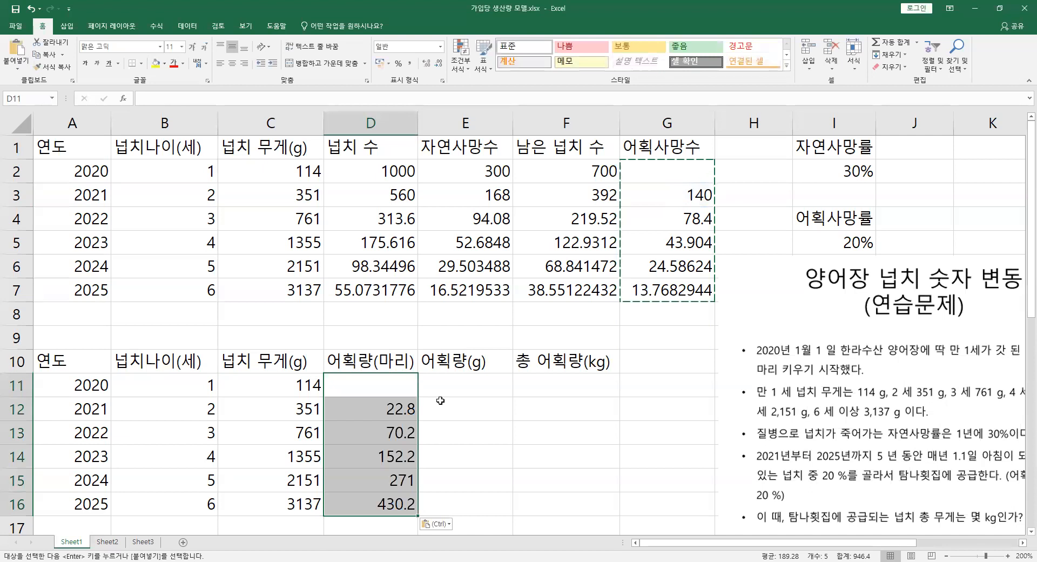
left_click(444, 524)
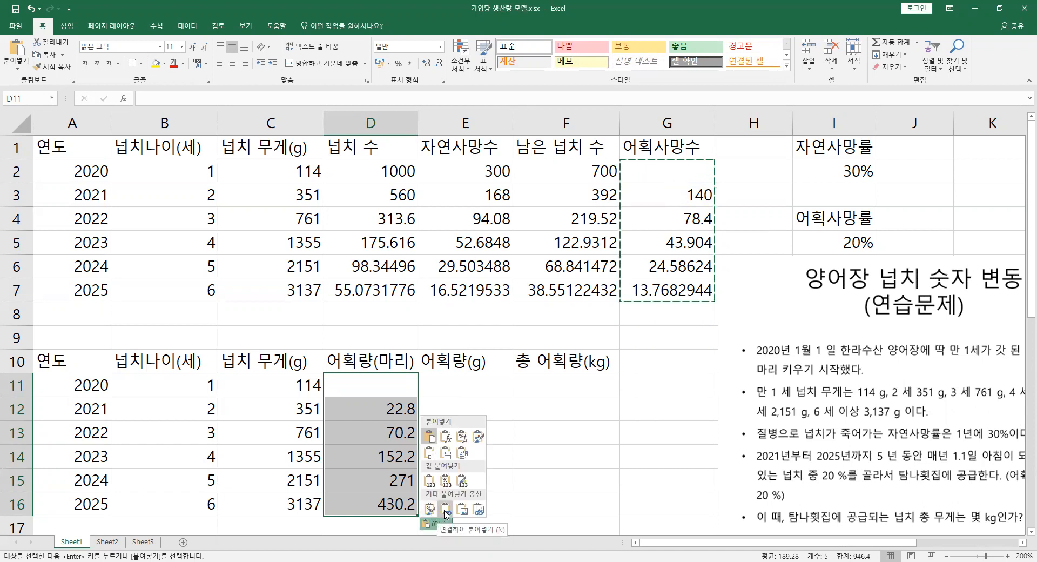
left_click(445, 509)
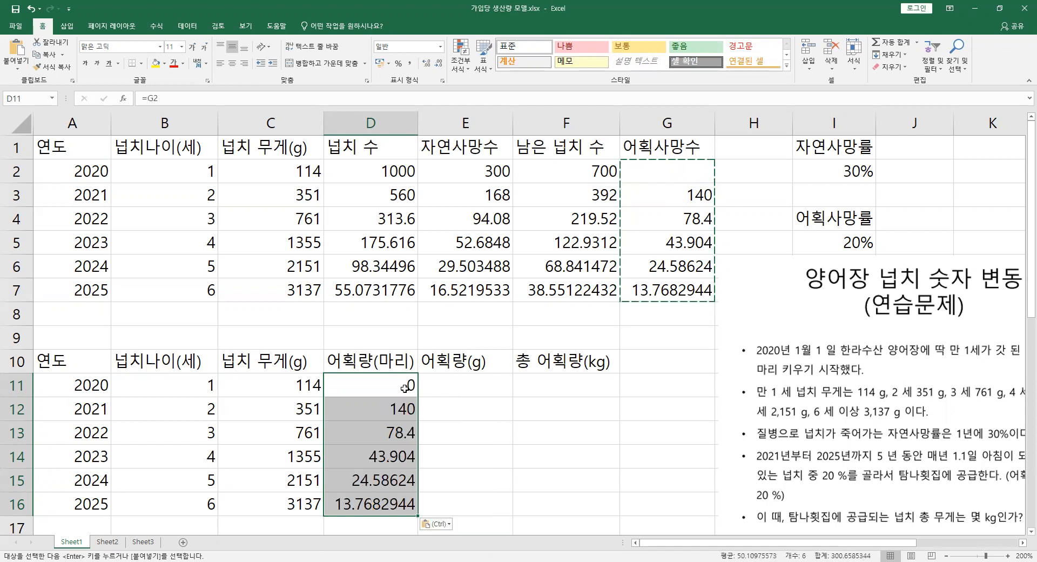
- Check the linked formulas in the harvest count cells D12:D16 against the fishing deaths in column G
left_click(406, 416)
double_click(406, 419)
key("Return")
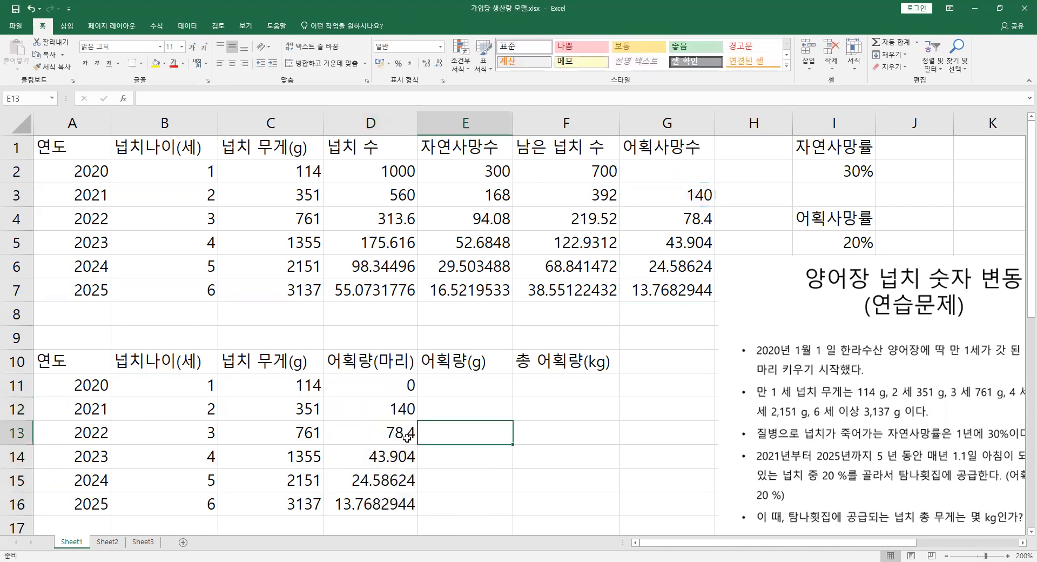
key("F2")
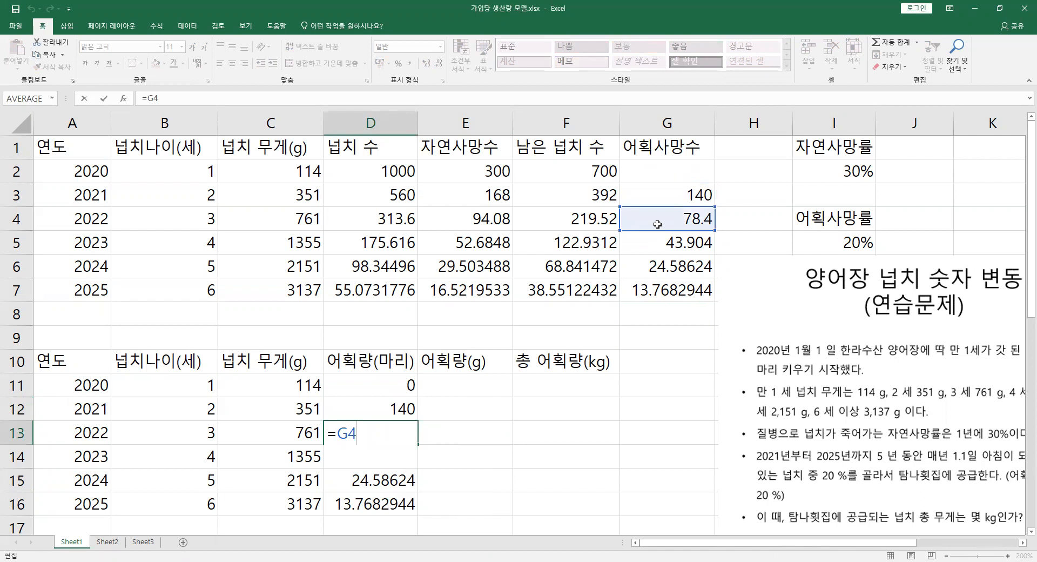
key("Return")
key("F2")
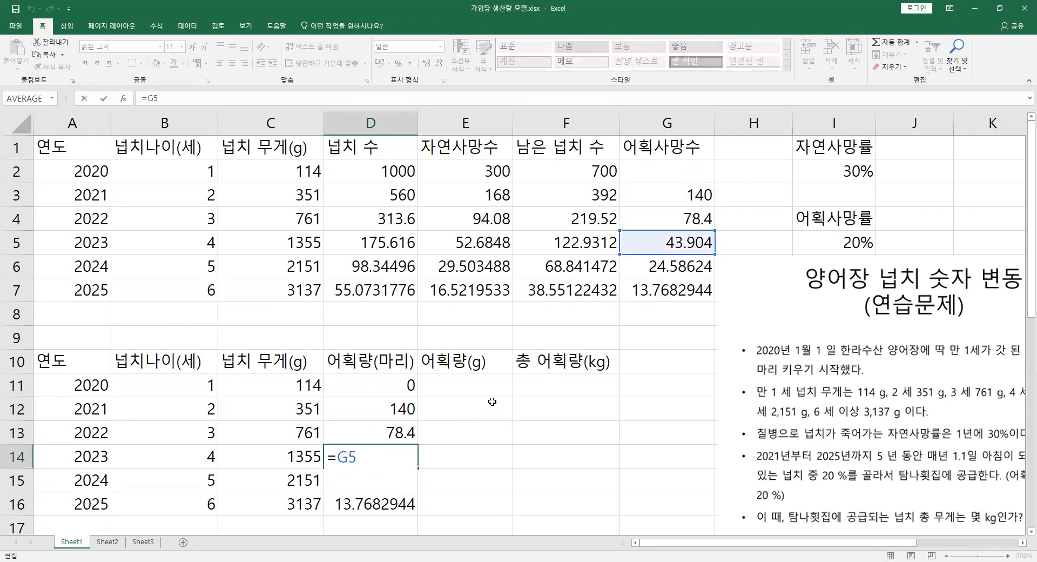
key("Return")
key("F2")
left_click(555, 328)
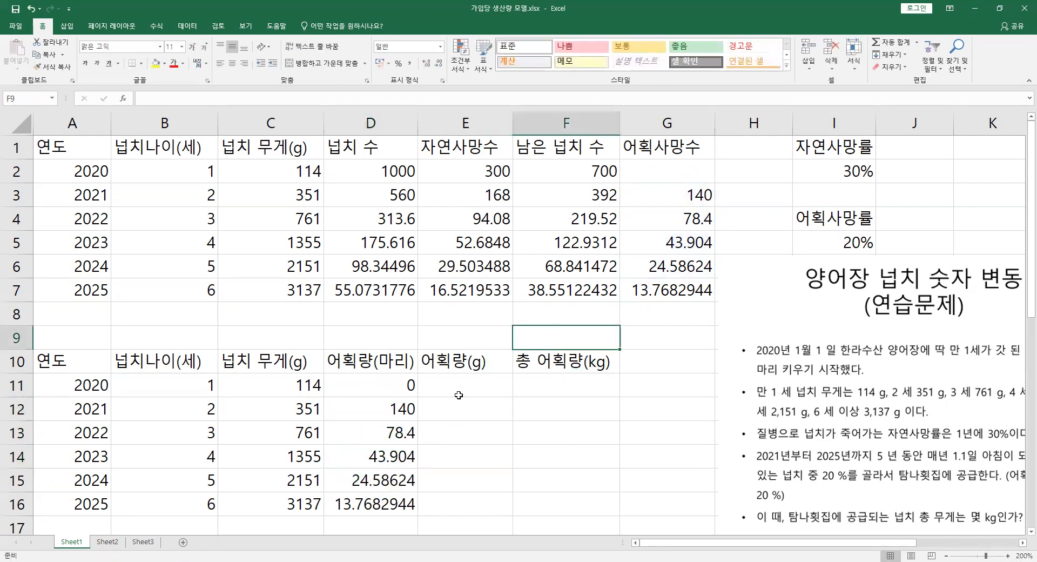
left_click(390, 403)
left_click(387, 432)
left_click(385, 480)
left_click(389, 496)
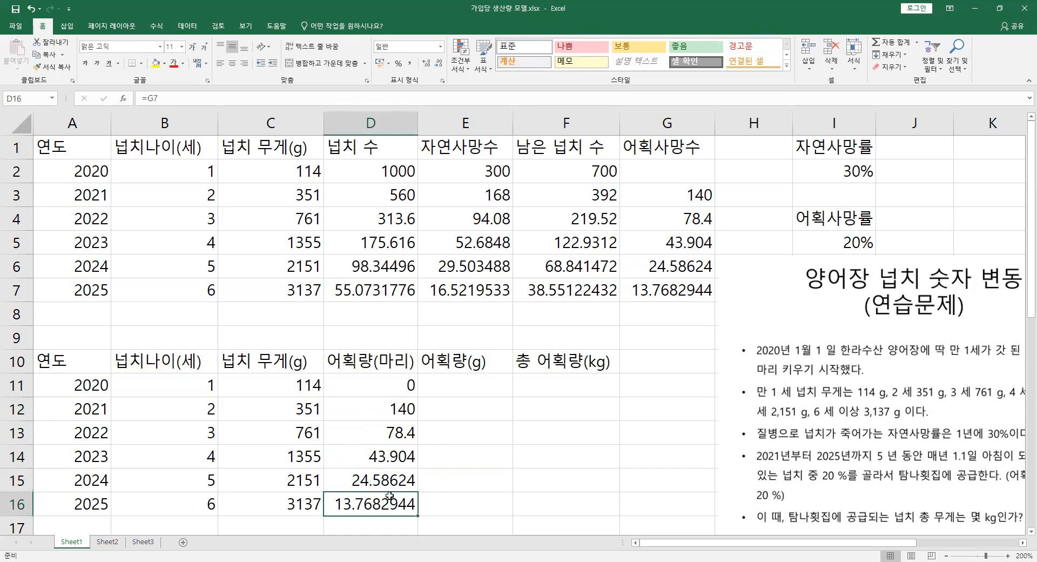
- Compare the fish weight and harvest count columns, C10:D12, as the two factors of the harvested weight in grams
left_click(472, 394)
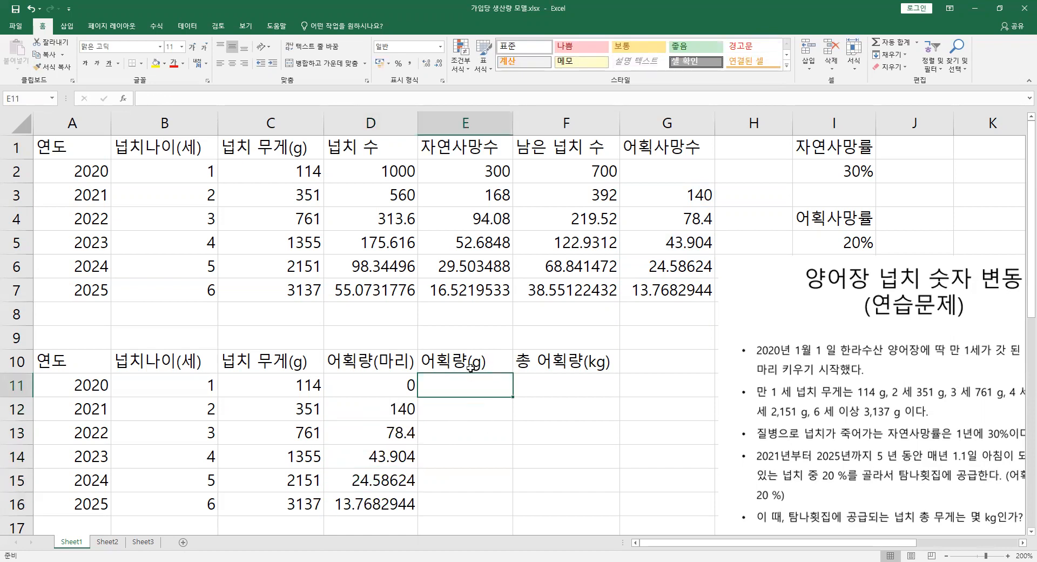
left_click(289, 392)
left_click(375, 393)
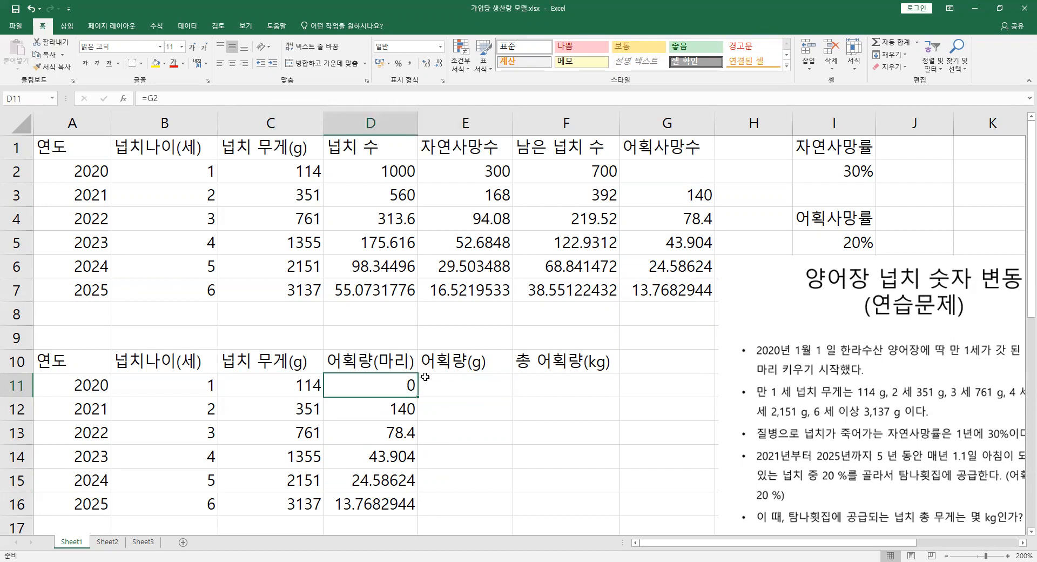
left_click(464, 364)
left_click(382, 358)
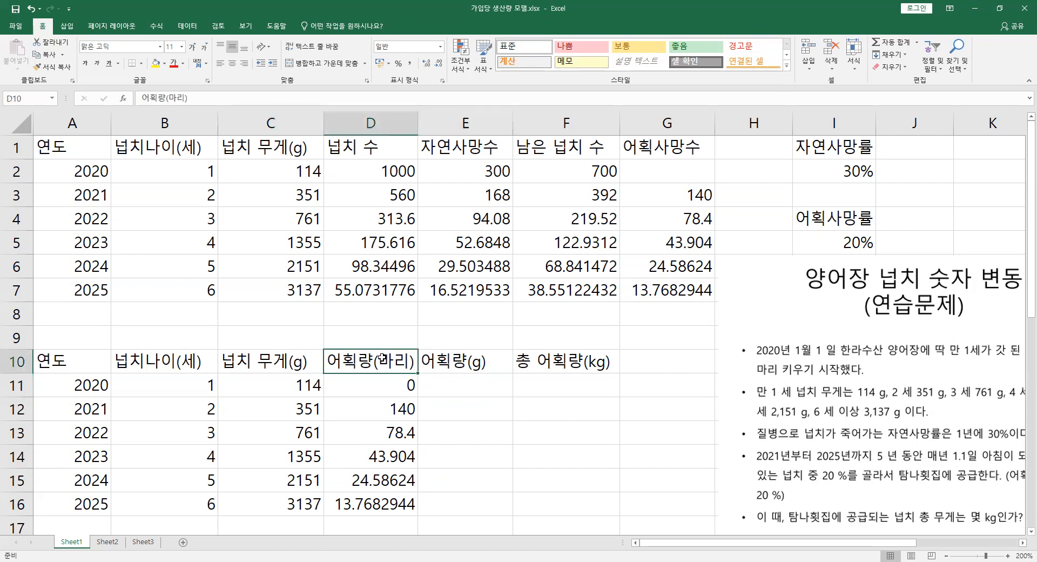
left_click(302, 362)
left_click(378, 361)
left_click(305, 362)
left_click(378, 362)
left_click(287, 384)
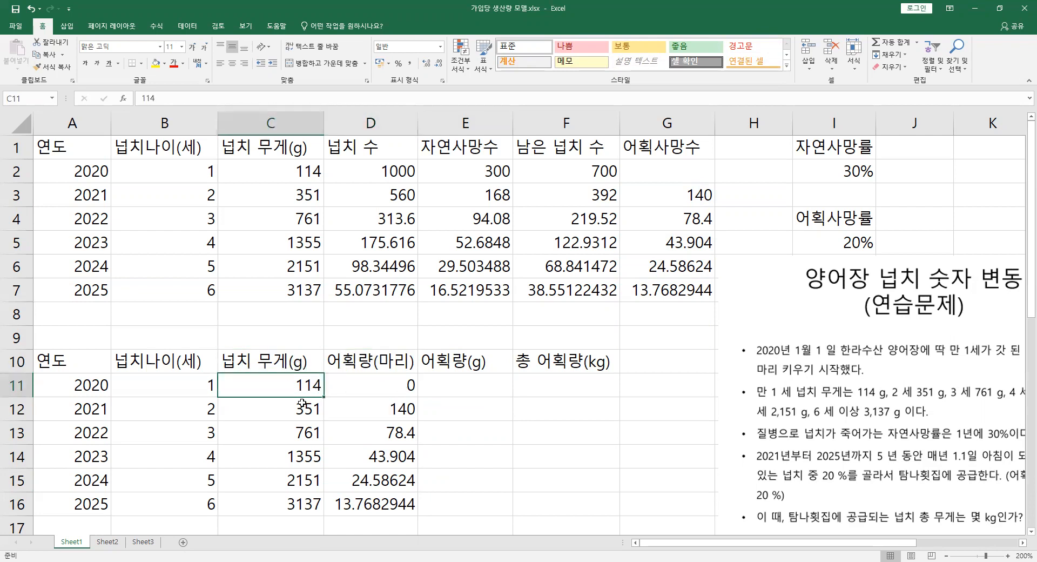
left_click(297, 416)
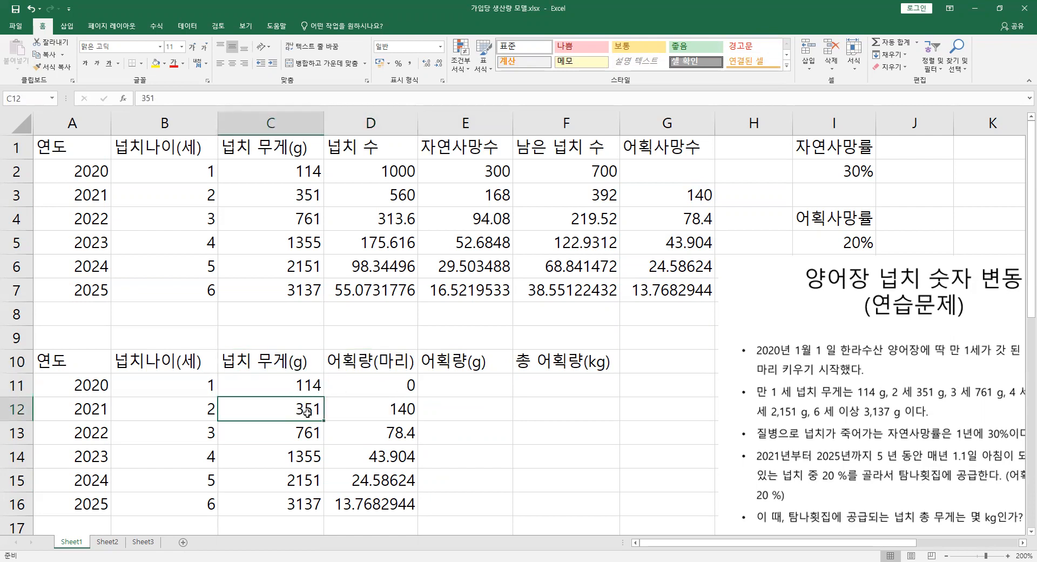
left_click(397, 413)
left_click(311, 410)
left_click(385, 410)
left_click_drag(296, 409, 397, 409)
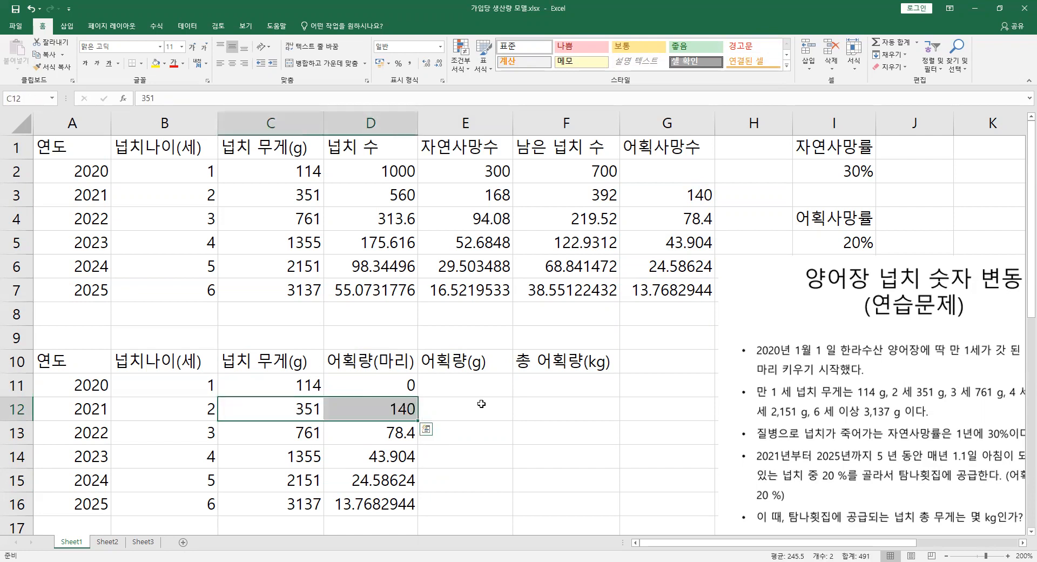
- Calculate the 2021 harvested weight in grams in E12 with the formula =C12*D12
left_click(482, 404)
type("=")
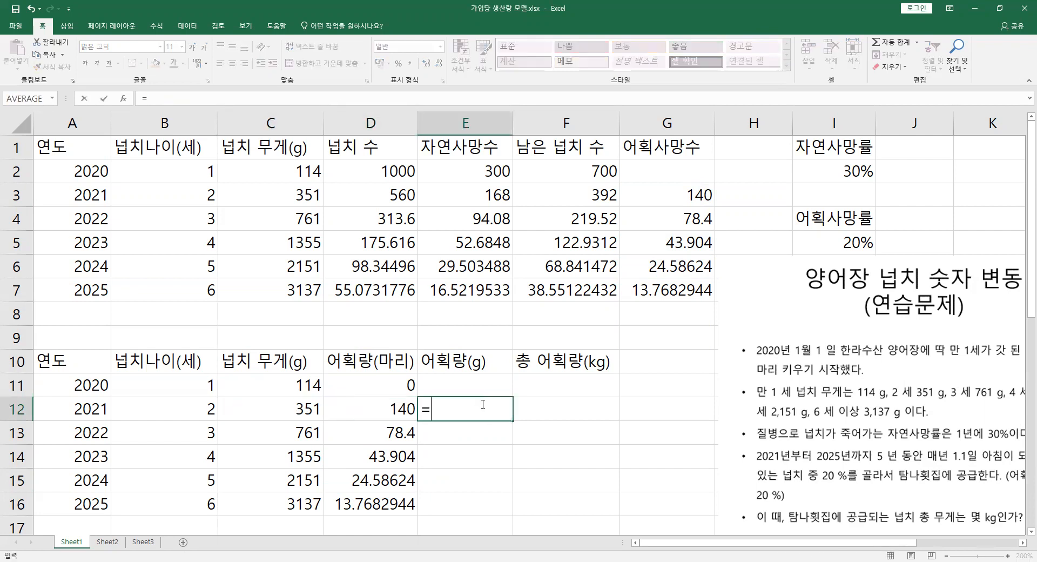
left_click(315, 415)
type("*")
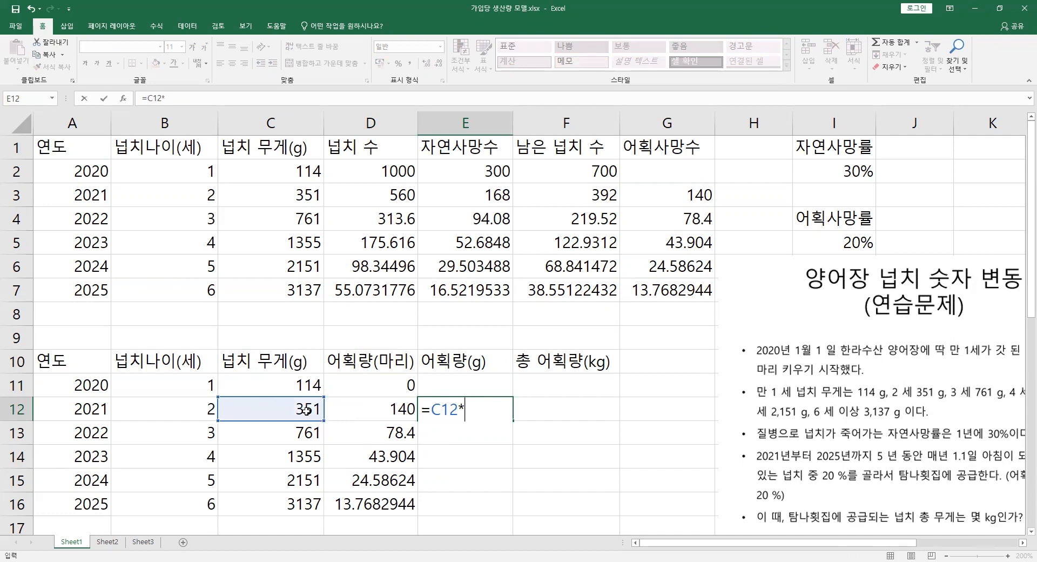
left_click(361, 406)
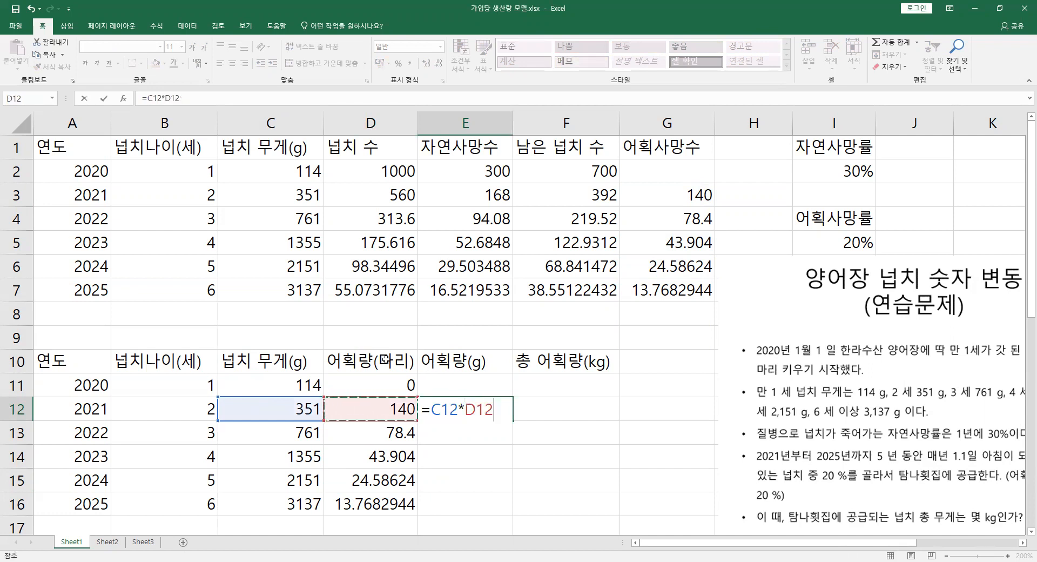
key("Return")
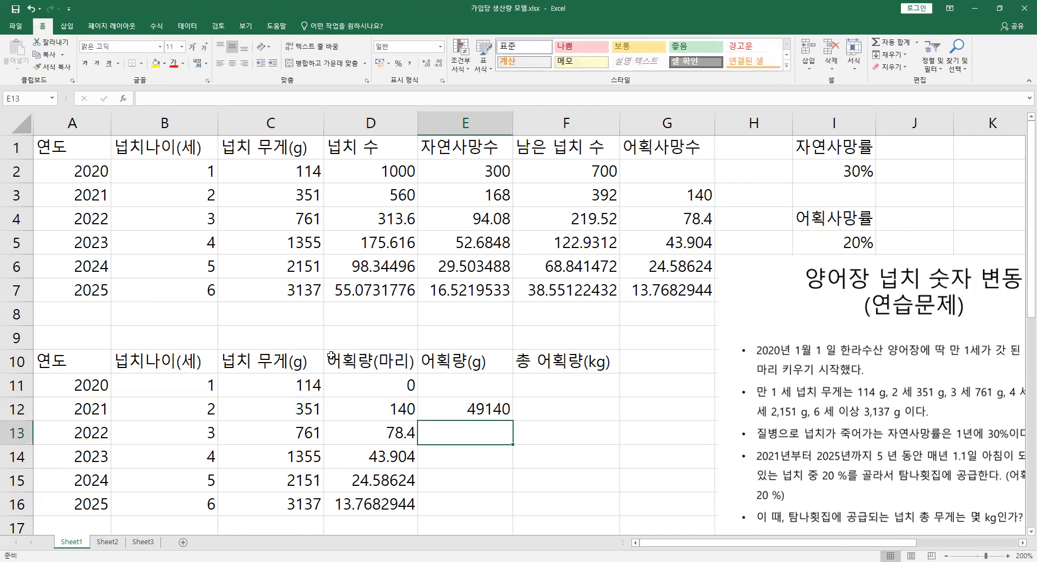
left_click(481, 410)
left_click_drag(512, 420, 496, 386)
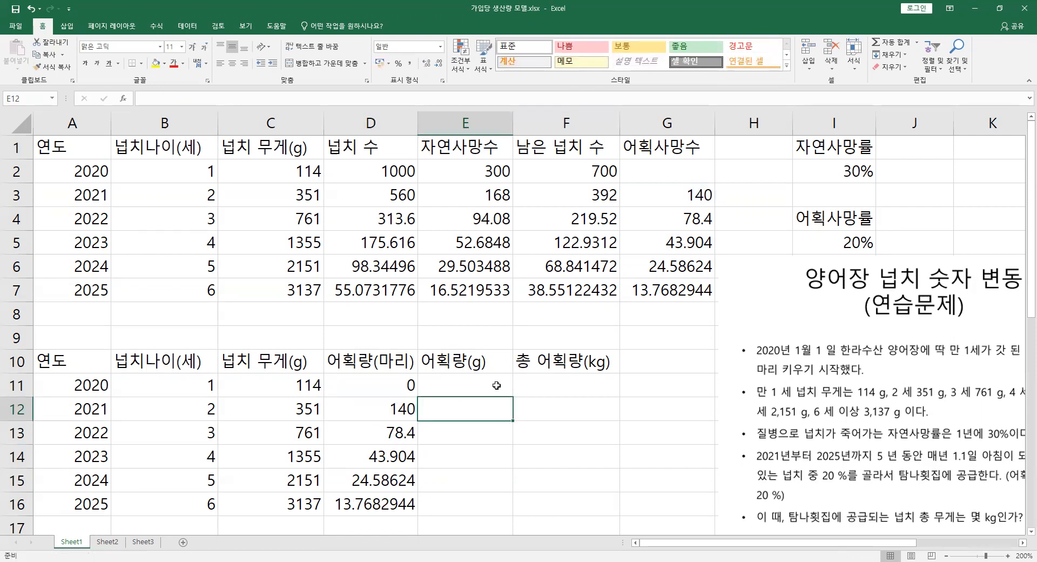
key("ctrl+z")
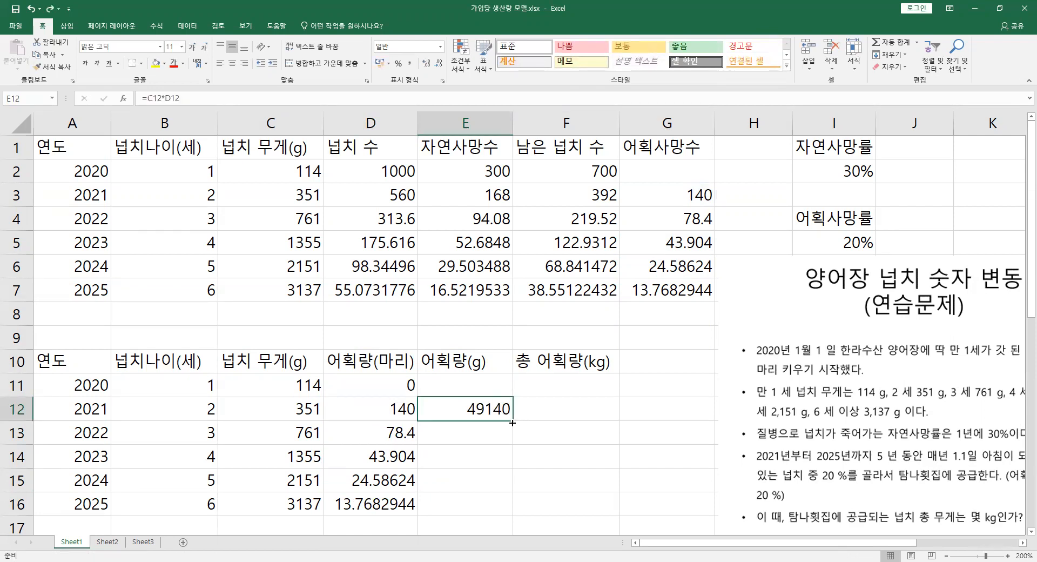
- Check the formula in E12 and fill it to the other years so it covers E11:E16
double_click(486, 406)
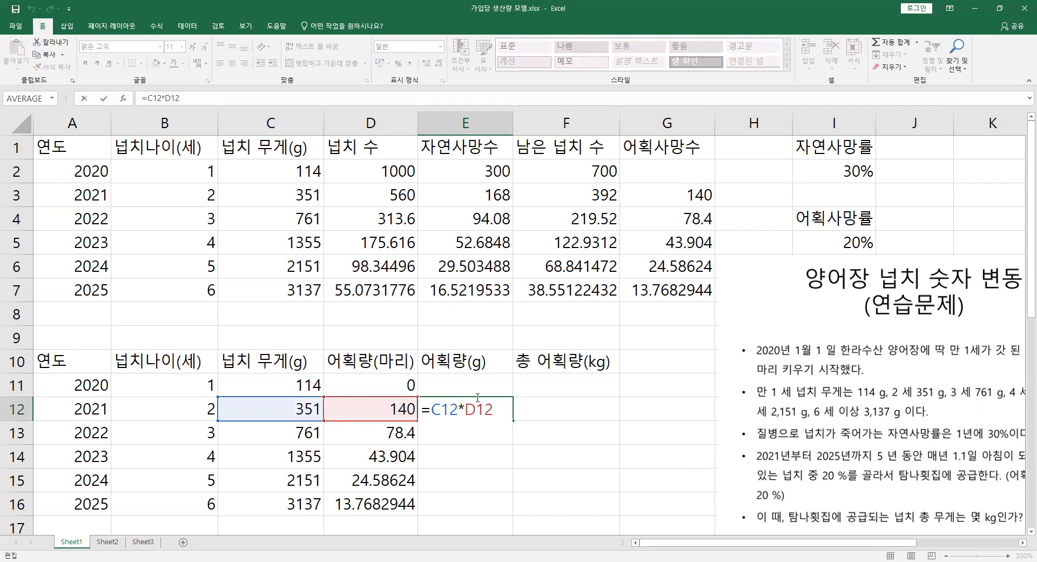
left_click(498, 391)
left_click(494, 409)
left_click_drag(511, 420, 507, 516)
- Examine the yearly harvested weights in E11:E16, comparing the 2021, 2022 and 2023 rows with their harvest counts
left_click(578, 425)
left_click(452, 404)
left_click(464, 432)
left_click_drag(481, 390, 355, 505)
left_click(481, 449)
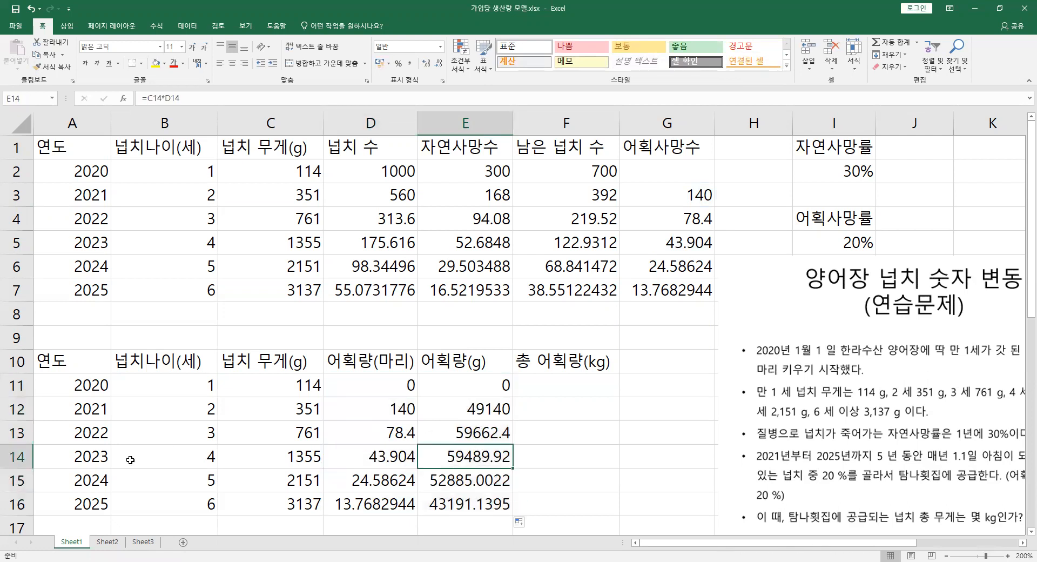
left_click(79, 468)
left_click_drag(132, 461, 478, 454)
left_click_drag(480, 389, 475, 526)
left_click(476, 435)
left_click_drag(89, 435, 451, 426)
left_click(392, 435)
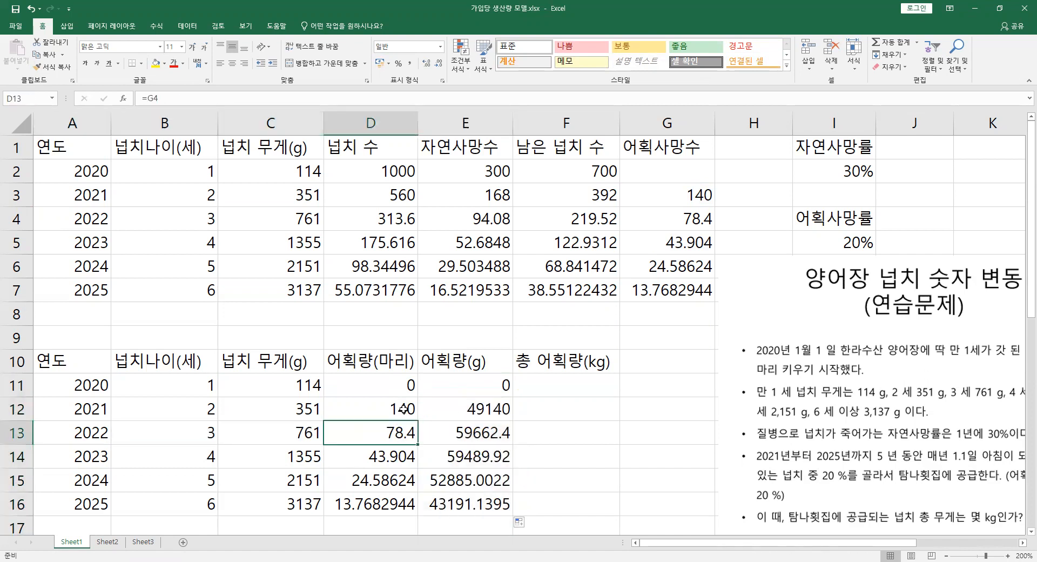
left_click(403, 410)
left_click_drag(81, 413, 488, 431)
left_click(408, 407)
left_click(400, 438)
left_click(467, 435)
left_click(488, 406)
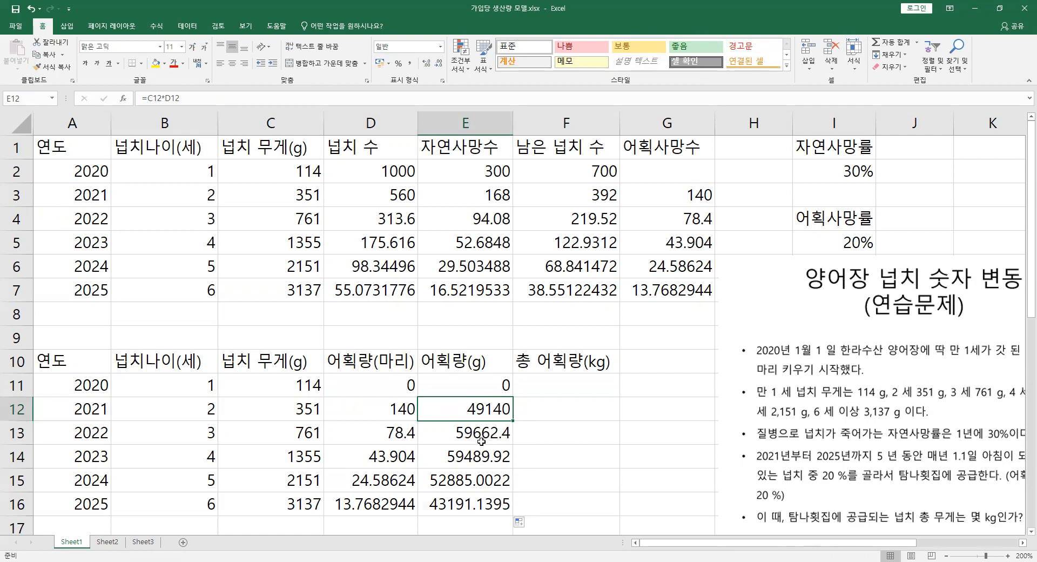
- Sum the harvested weights of all years in F11 with =SUM(E11:E16)
left_click(553, 392)
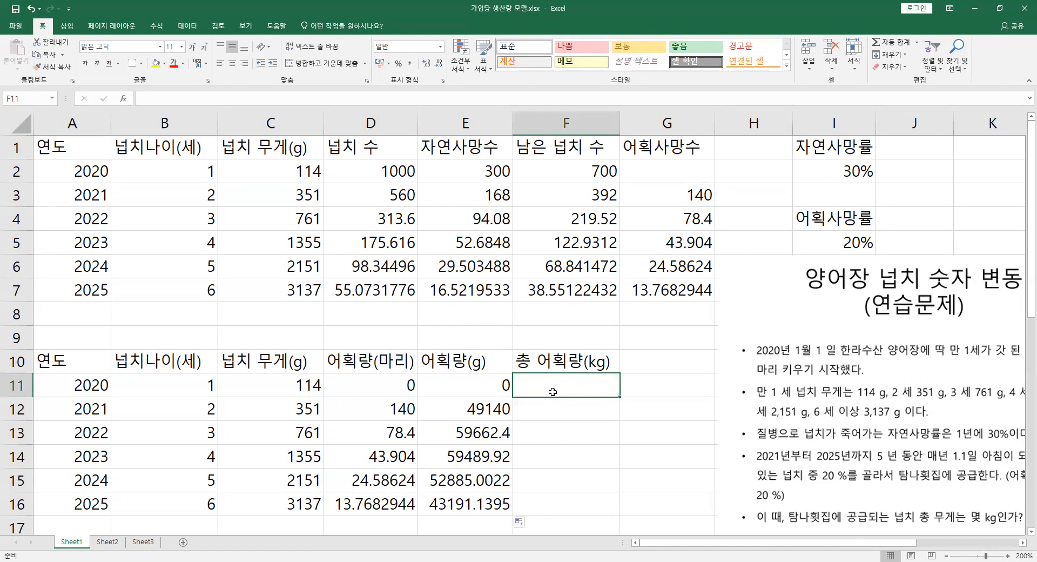
type("=")
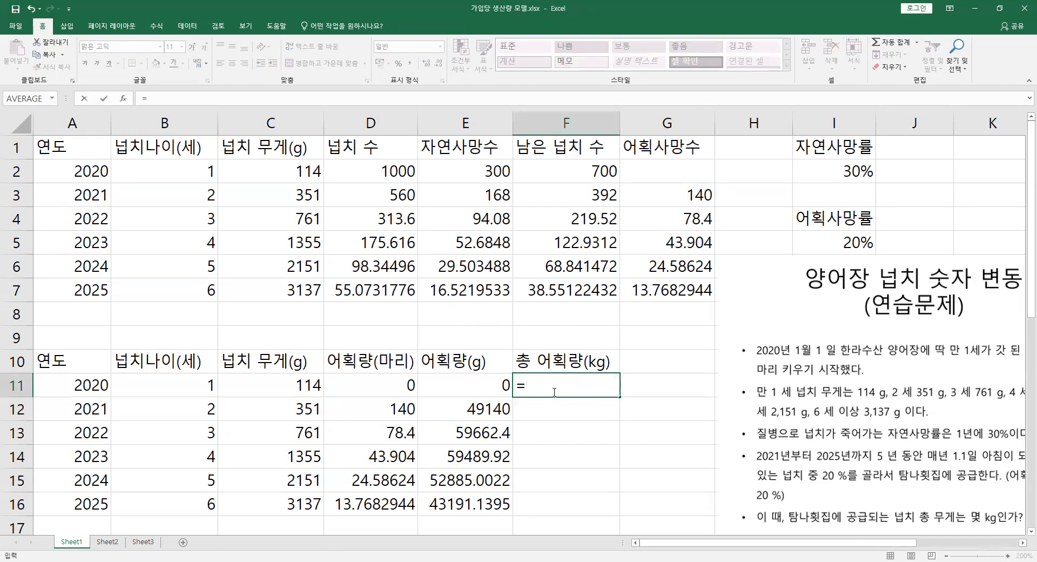
type("sum(")
left_click(476, 385)
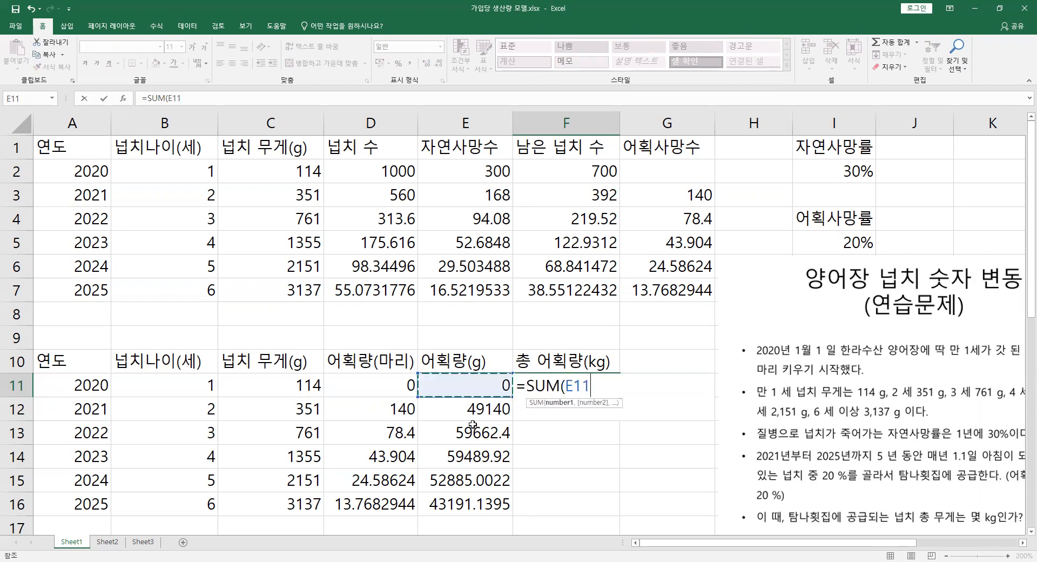
left_click(490, 502, "shift")
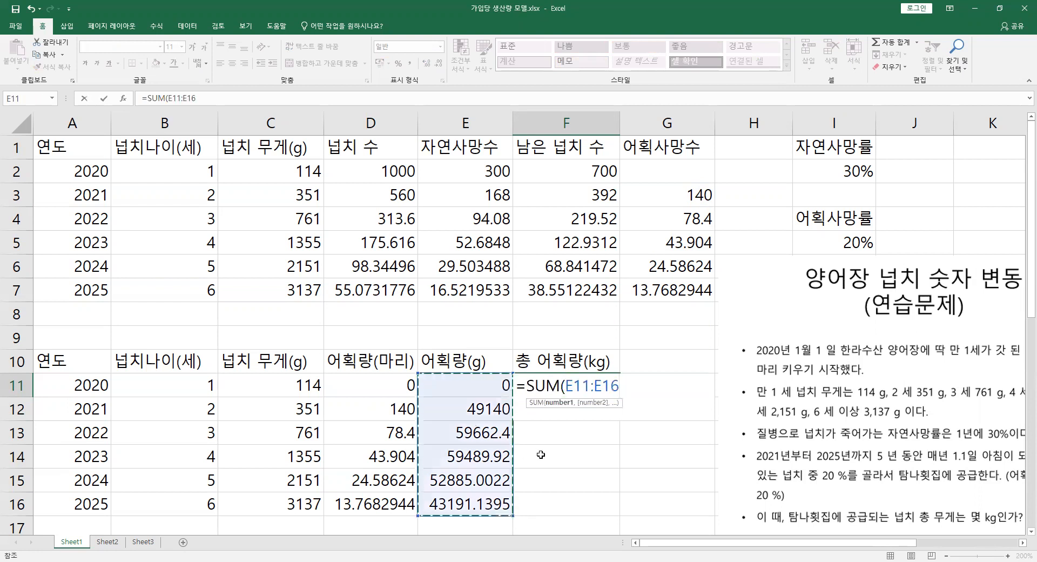
key("Return")
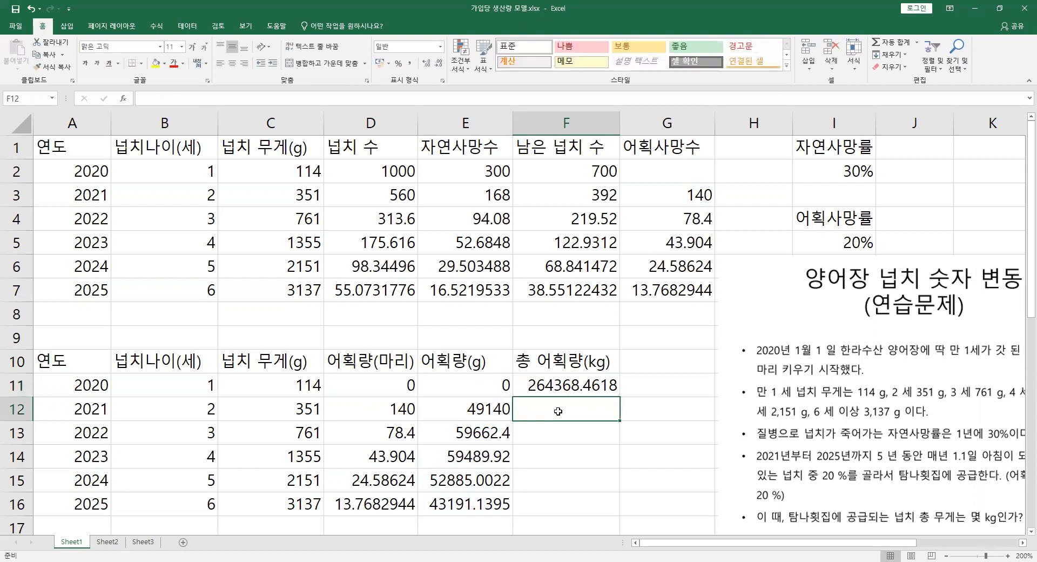
- Convert the total harvest in F11 from grams to kilograms by dividing the sum by 1000, as =SUM(E11:E16)/1000
left_click(542, 386)
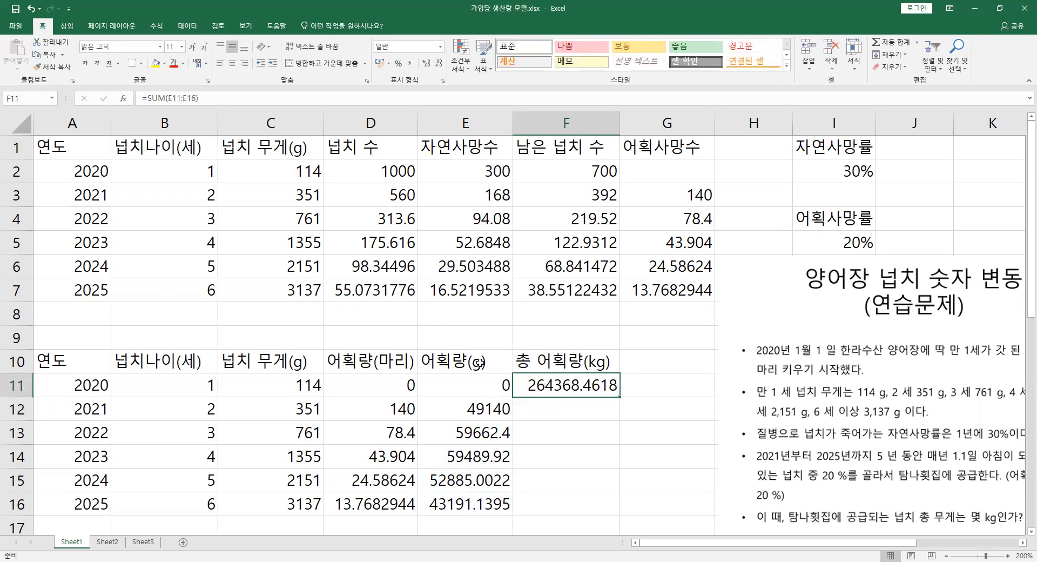
left_click(481, 363)
left_click(587, 358)
left_click(452, 359)
left_click(562, 365)
double_click(559, 387)
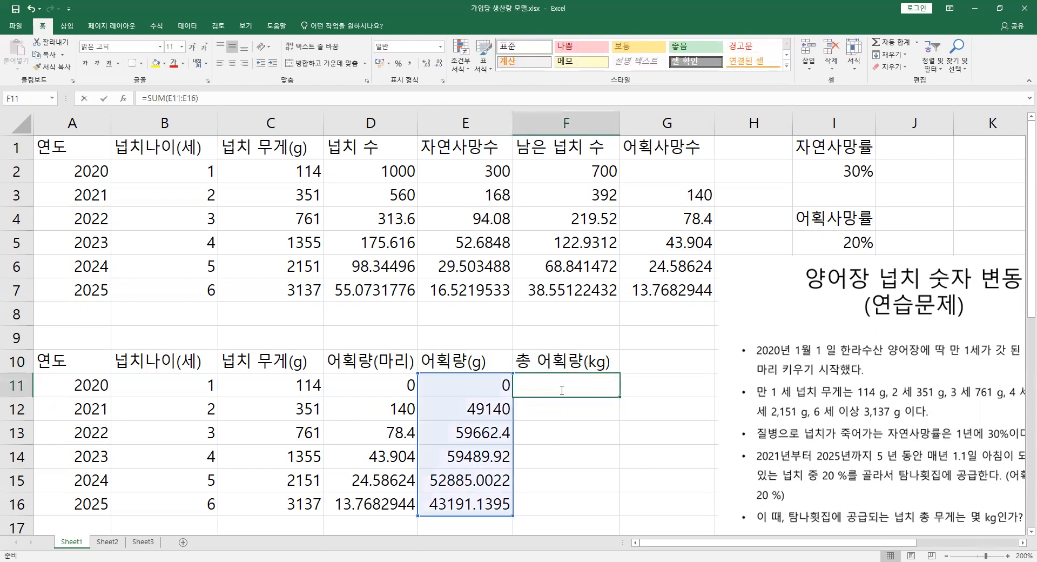
type("/1000")
key("Return")
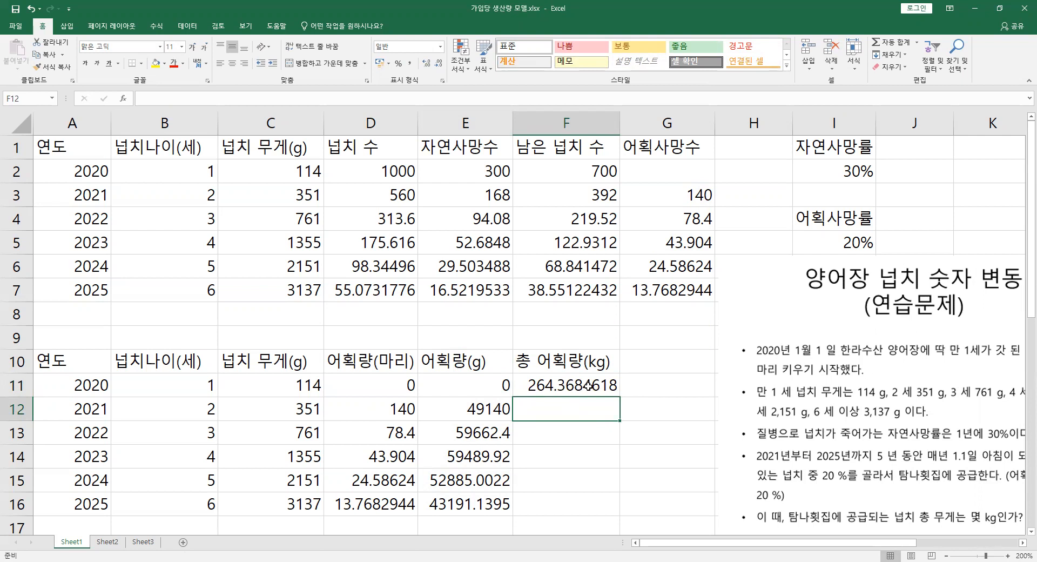
- Move the exercise picture beside the total harvest, then underline its final question and circle the total in red
left_click(617, 391)
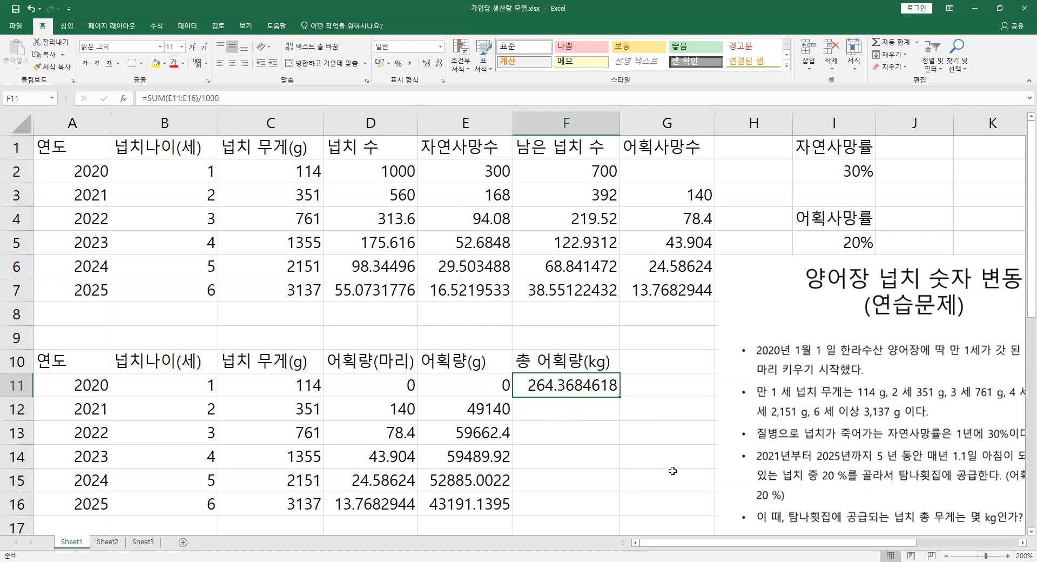
scroll(675, 432, "down", 1)
left_click_drag(846, 484, 698, 423)
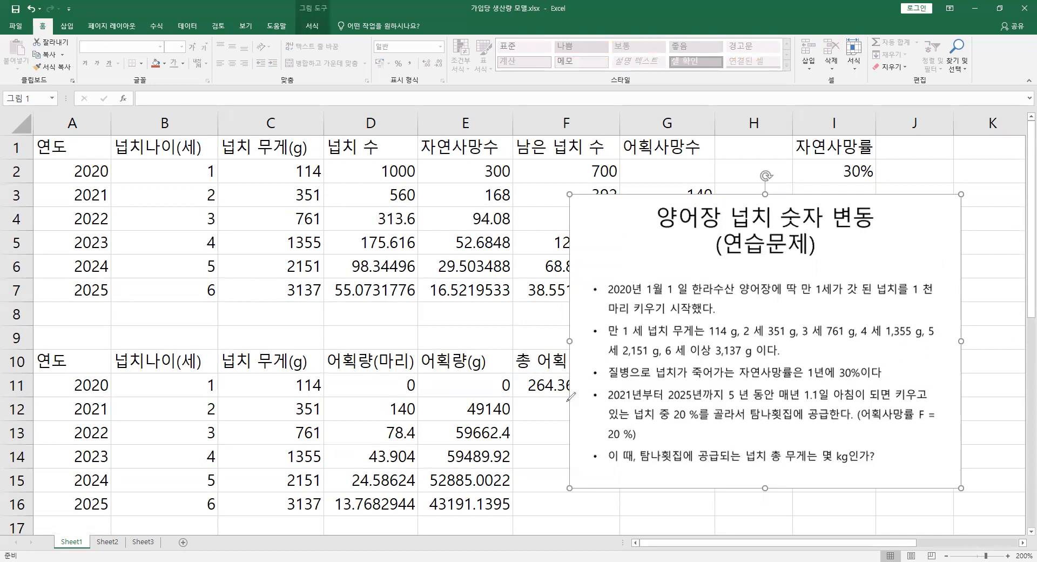
mouse_move(610, 466)
left_mouse_down()
mouse_move(750, 438)
mouse_move(759, 467)
left_mouse_up()
mouse_move(568, 400)
left_mouse_down()
mouse_move(517, 386)
mouse_move(600, 363)
mouse_move(581, 402)
mouse_move(557, 400)
left_mouse_up()
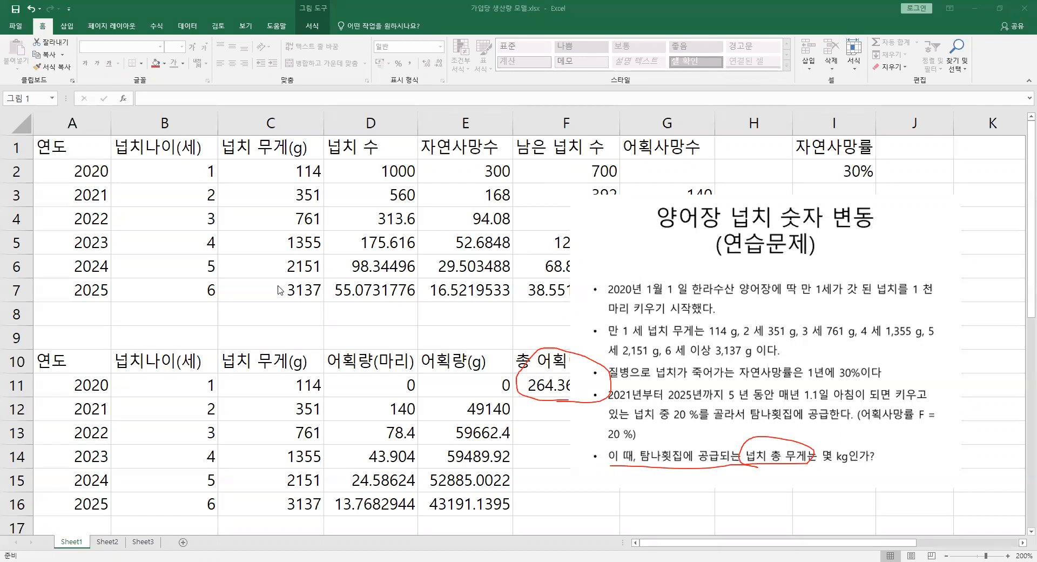
- Clear the red markings and move the exercise picture away from both tables, below row 7 and beyond column F
mouse_move(739, 349)
left_mouse_down()
mouse_move(789, 353)
mouse_move(763, 355)
left_mouse_up()
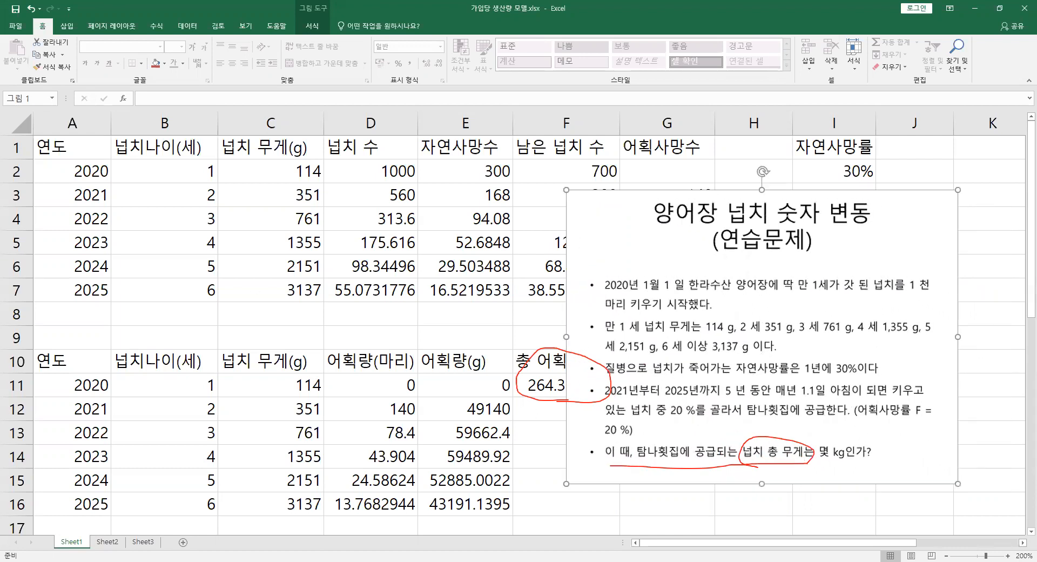
key("Escape")
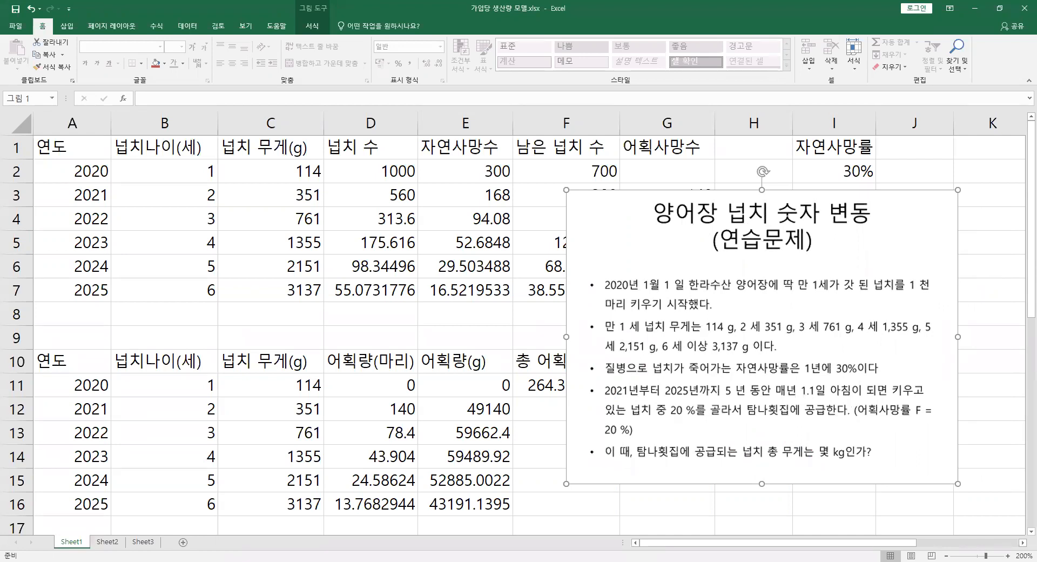
left_click_drag(609, 271, 664, 384)
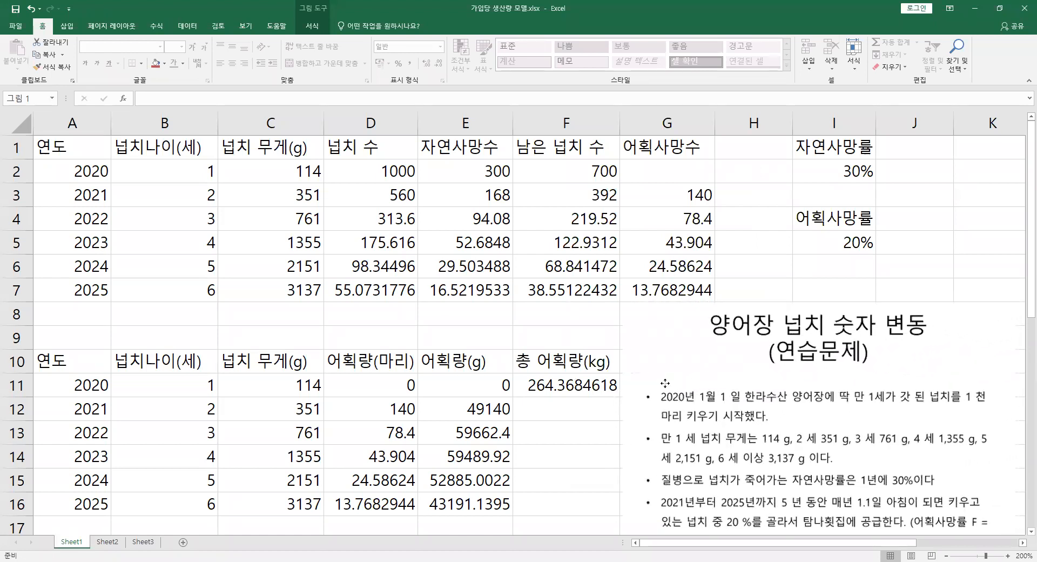
- Set the fishing mortality rate in I5 to 10% to test its effect on the total harvest
left_click(832, 245)
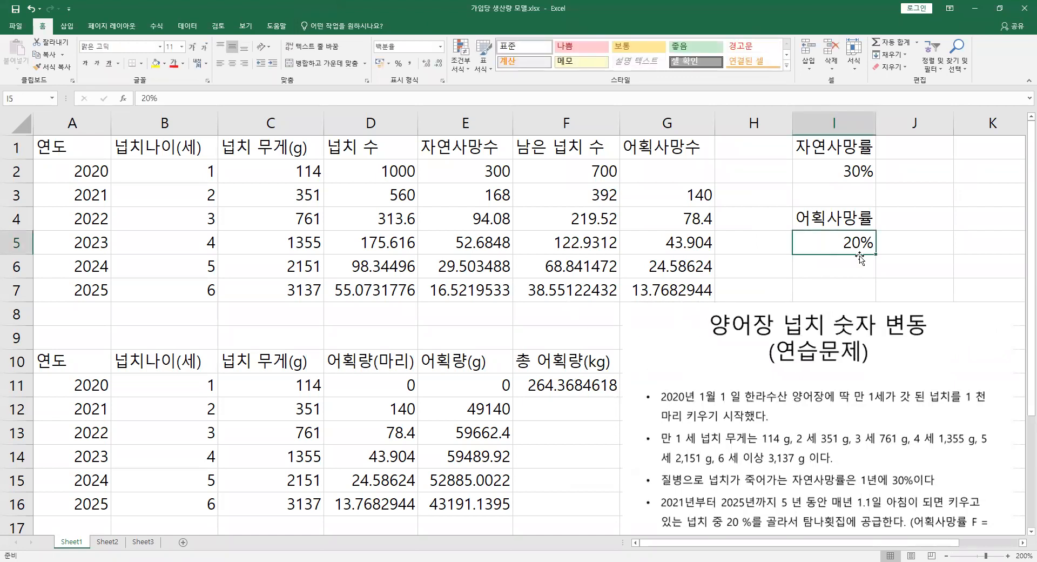
left_click(700, 196)
key("Down")
key("Down")
left_click(825, 225)
left_click(834, 241)
left_click(848, 223)
left_click_drag(900, 202, 775, 244)
left_click(857, 243)
type("10")
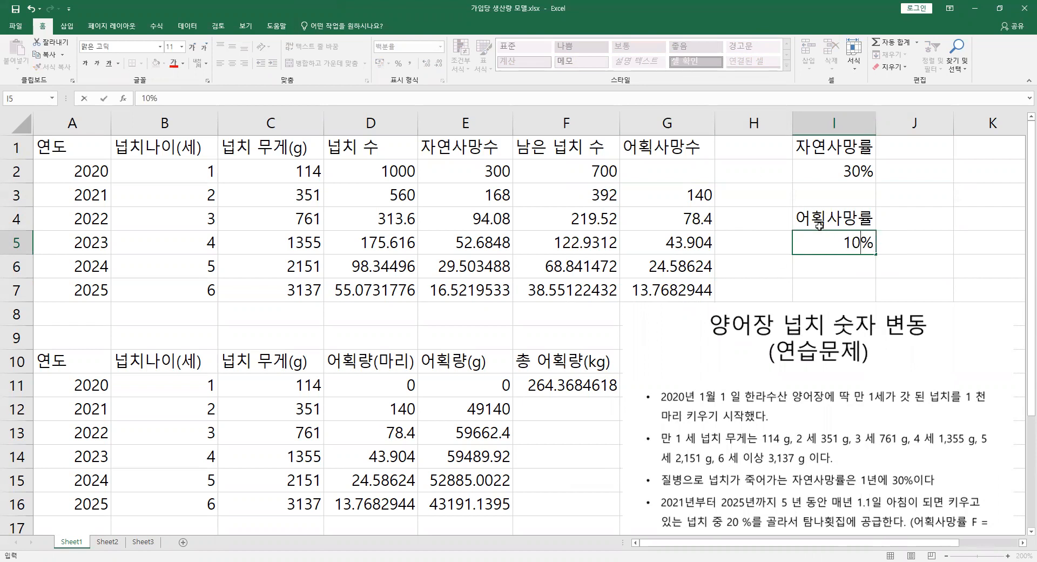
key("Return")
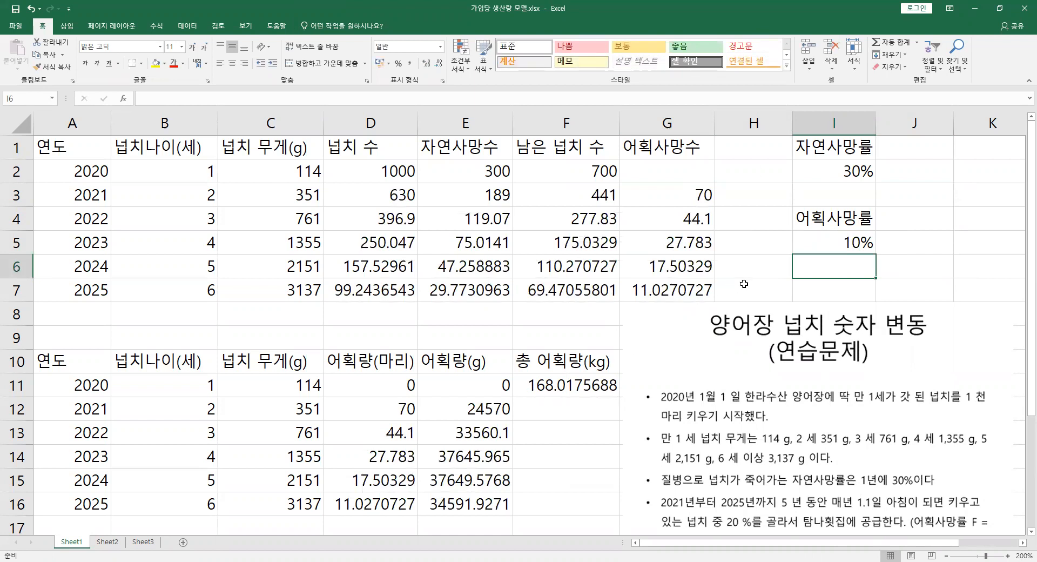
- Raise the fishing mortality rate in I5 to 30% to compare the total harvest
left_click(846, 242)
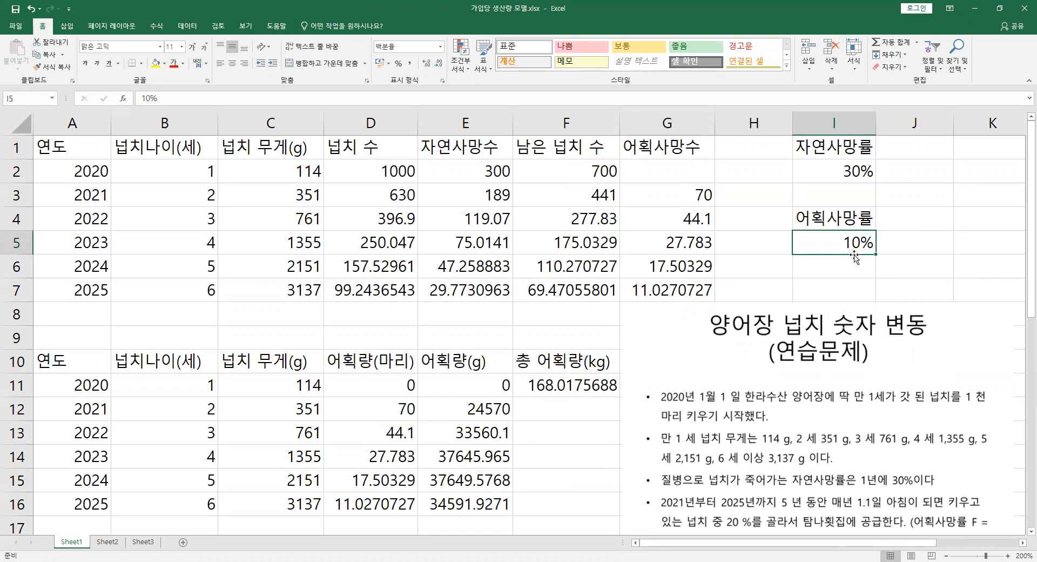
type("30")
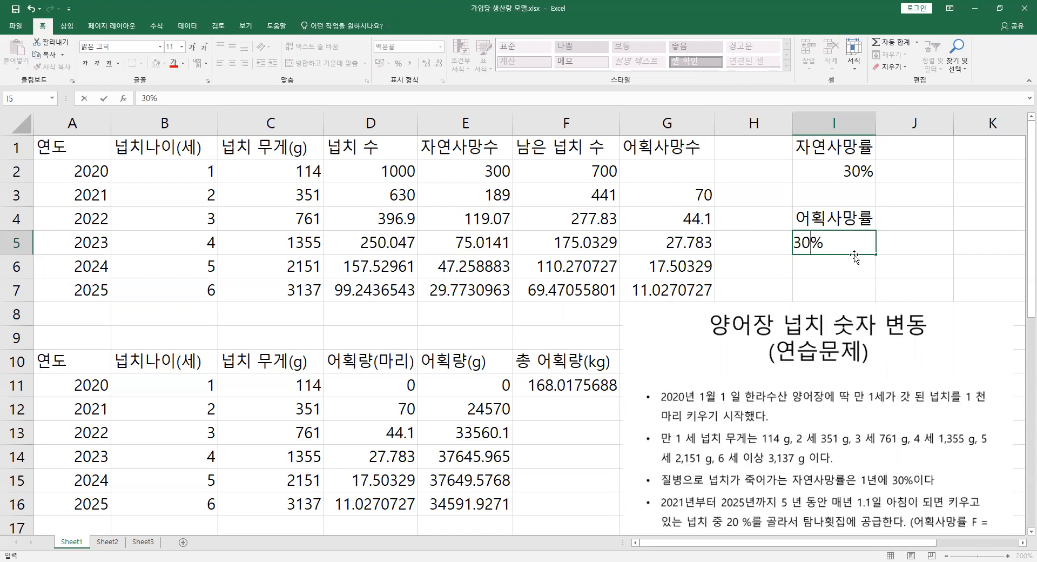
key("Return")
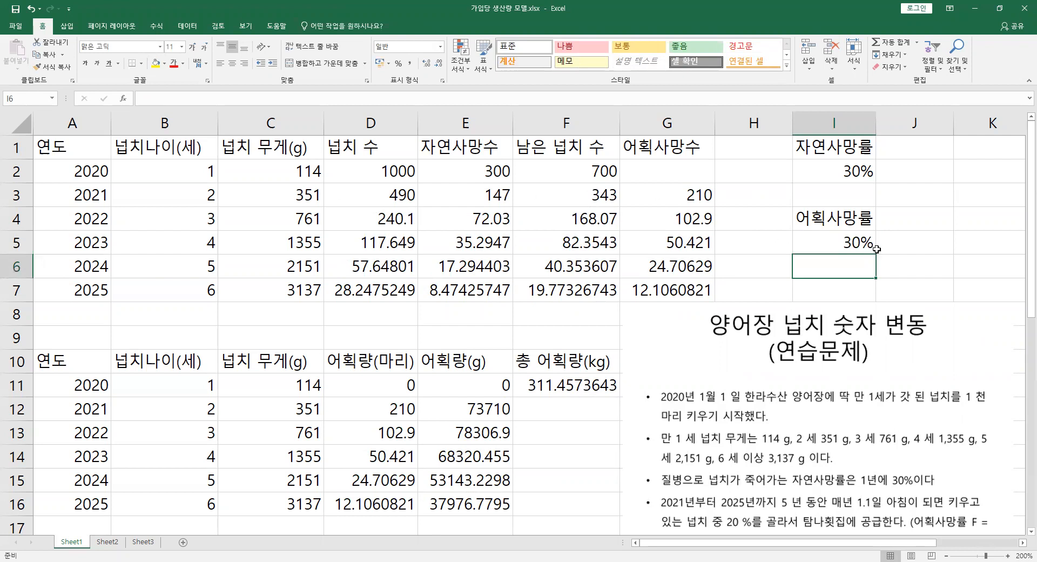
- Switch the fishing mortality rate in I5 to 20% and back to 30% to compare both harvest totals
left_click(846, 242)
type("20")
key("Return")
left_click(846, 242)
type("30")
key("Return")
left_click(655, 358)
left_click(580, 324)
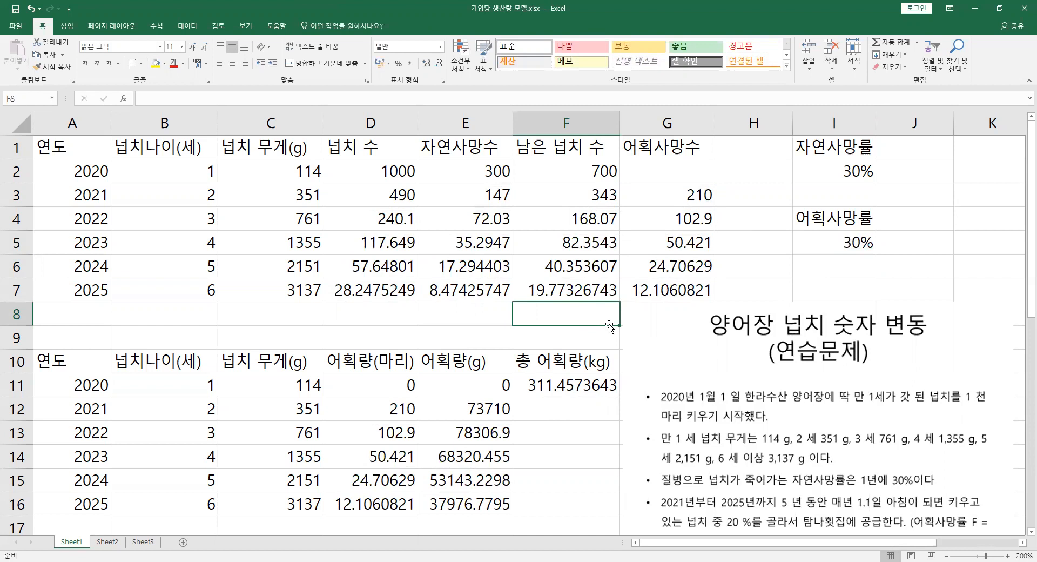
- Return the fishing mortality rate in I5 to 20%
left_click(824, 252)
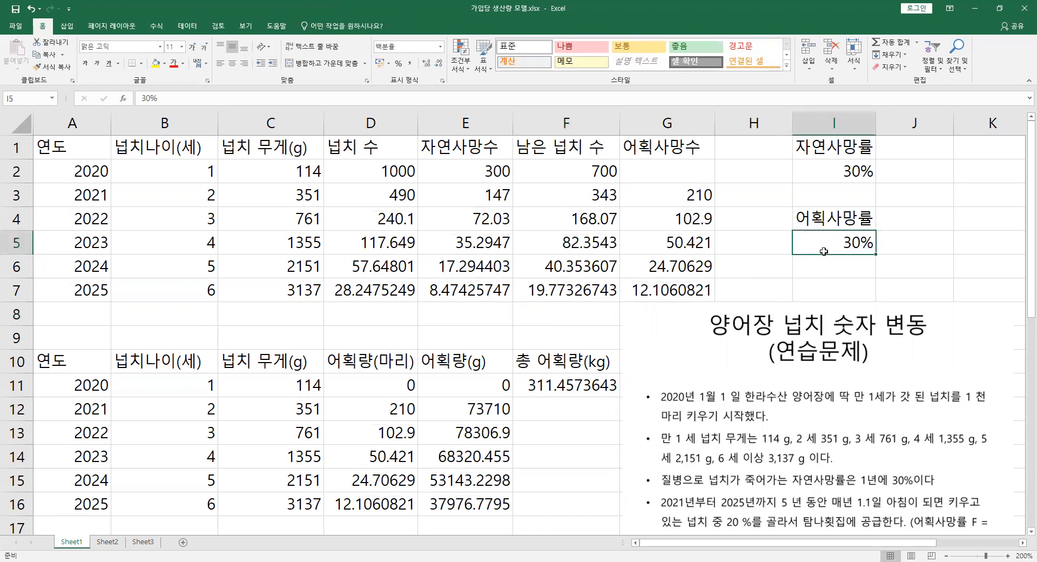
type("20%")
key("Return")
left_click(834, 250)
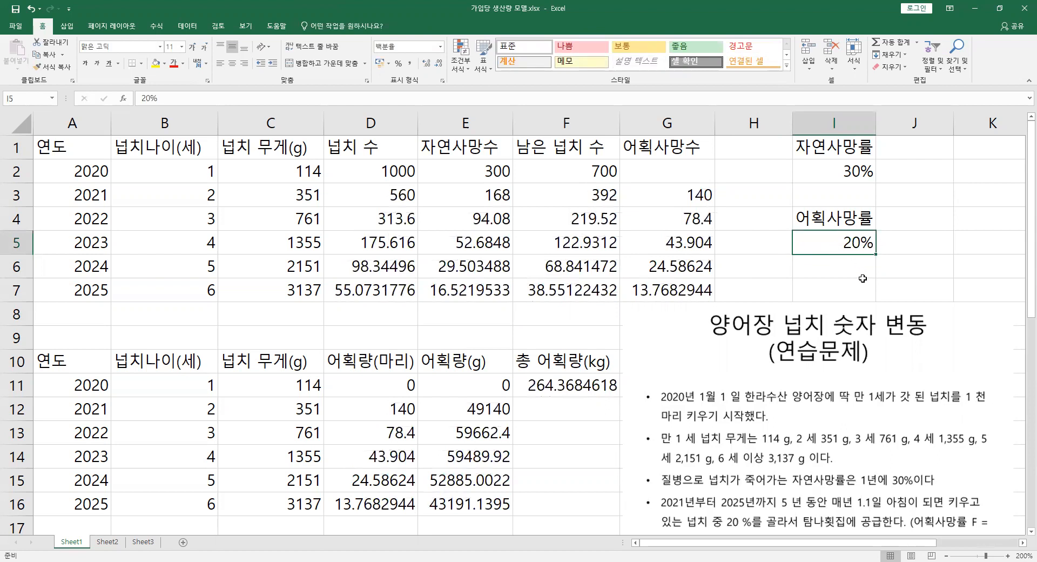
- Replace the linked harvest counts in D12:D16 with the fixed numbers 140, 78.4, 43.904, 24.58624 and 13.768294
left_click(388, 405)
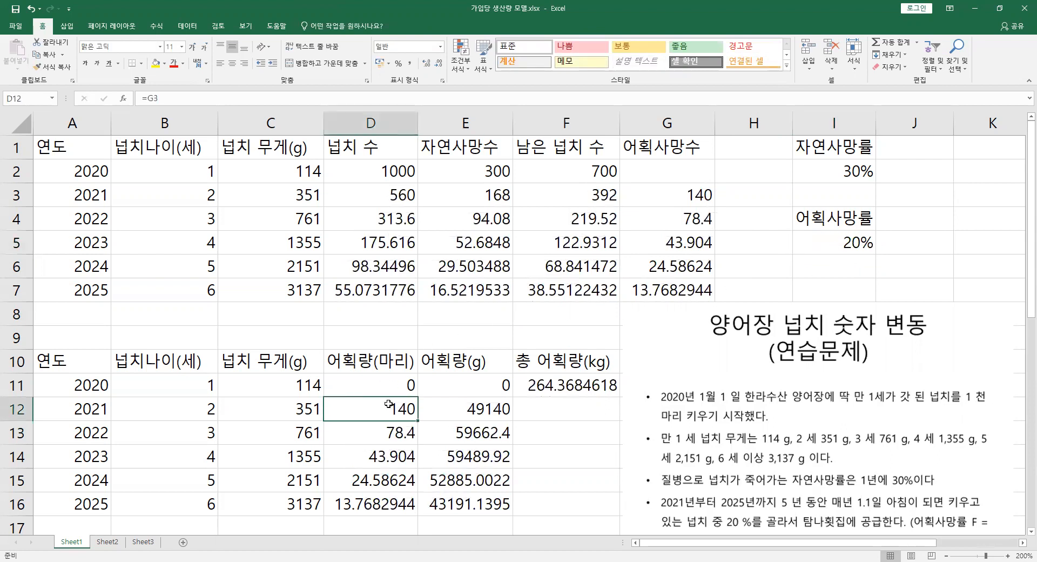
type("140")
key("Return")
type("78.4")
key("Return")
type("43.904")
key("Return")
type("24.58624")
key("Return")
type("13.768294")
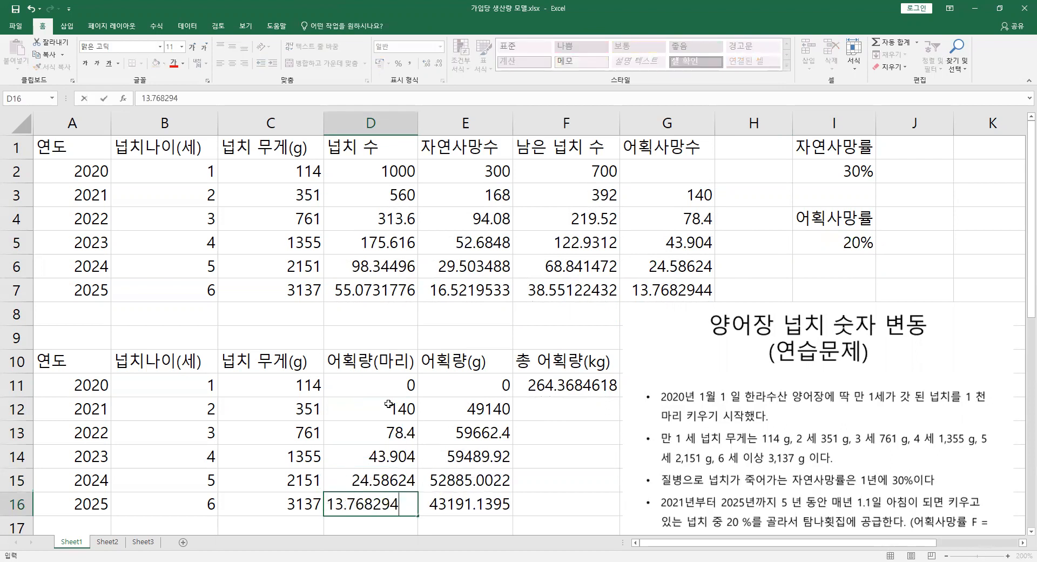
key("Return")
- Set the fishing mortality rate in I5 to 30% to test how the fixed harvest counts respond
left_click(842, 244)
scroll(869, 287, "up", 1)
left_click(840, 247)
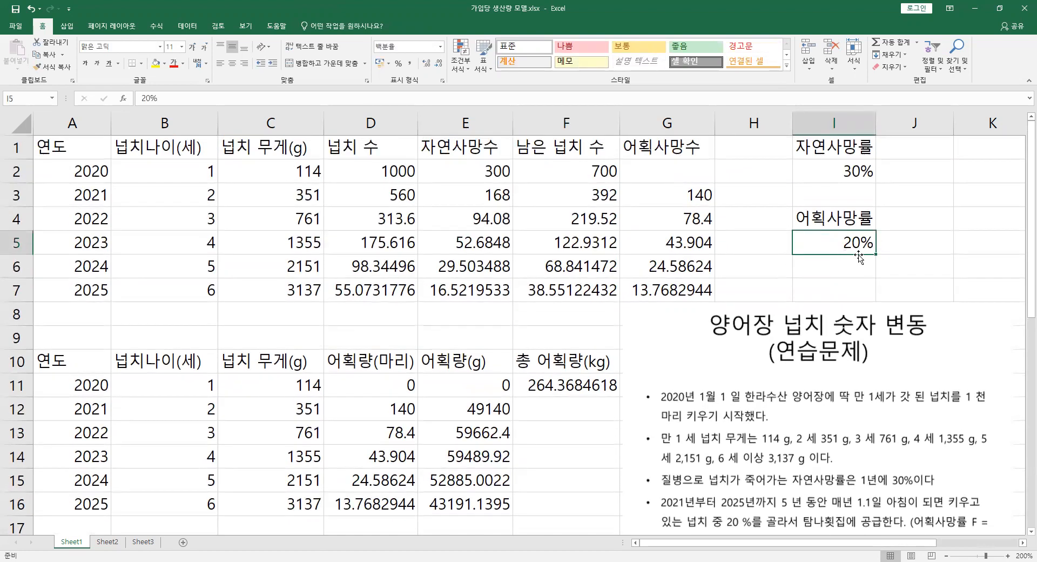
type("30")
key("Return")
- Copy the fishing deaths in G2:G7 and paste them as links into the harvest counts D11:D16
left_click_drag(670, 194, 500, 296)
left_click_drag(587, 344, 109, 533)
left_click(414, 402)
left_click_drag(414, 402, 379, 505)
left_click_drag(690, 170, 694, 285)
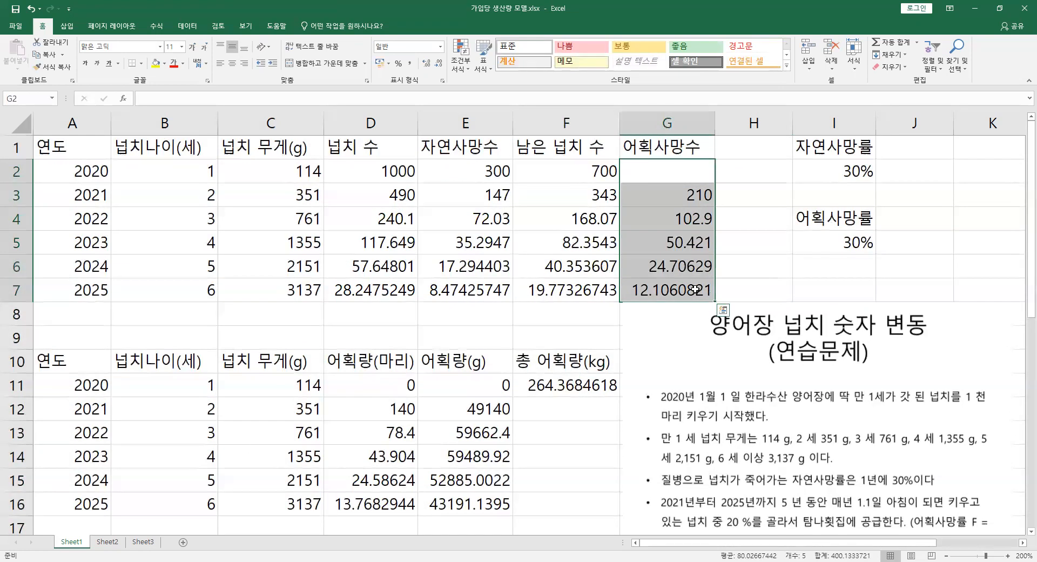
key("ctrl+c")
left_click(401, 379)
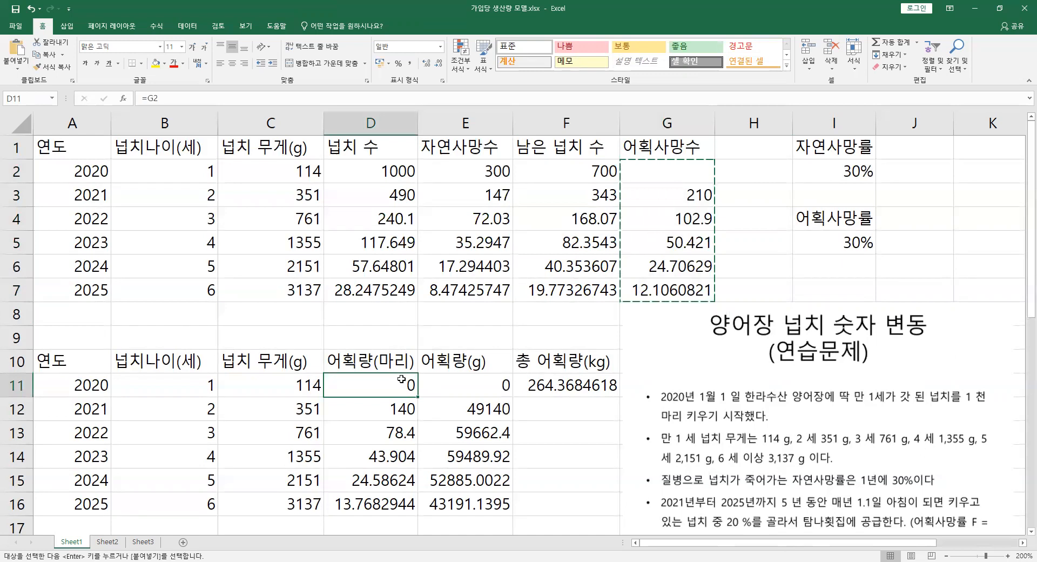
key("ctrl+v")
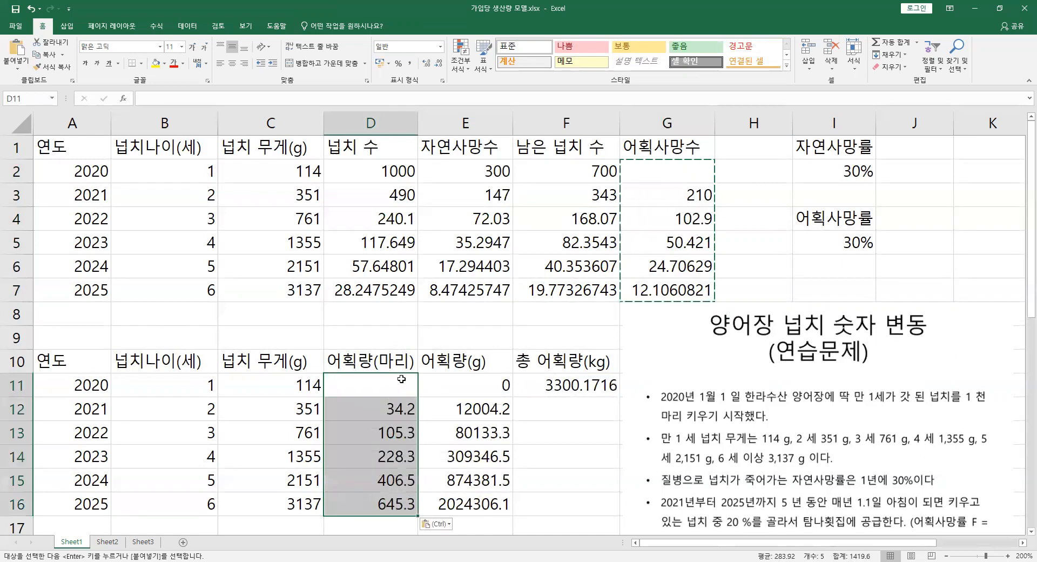
left_click(439, 523)
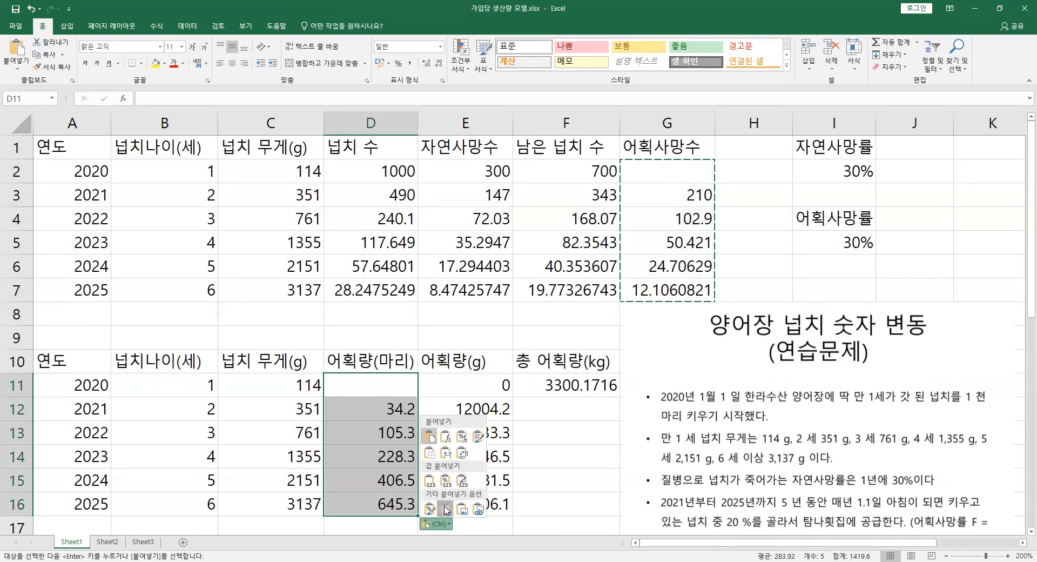
left_click(445, 508)
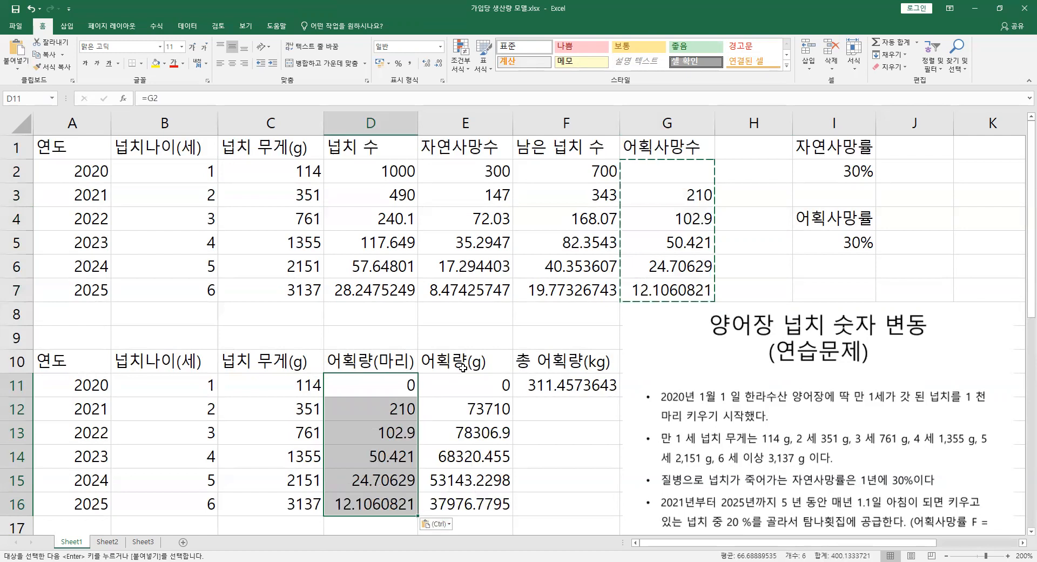
- Set the fishing mortality rate in I5 back to 20% with the harvest counts linked
left_click(885, 259)
left_click(857, 239)
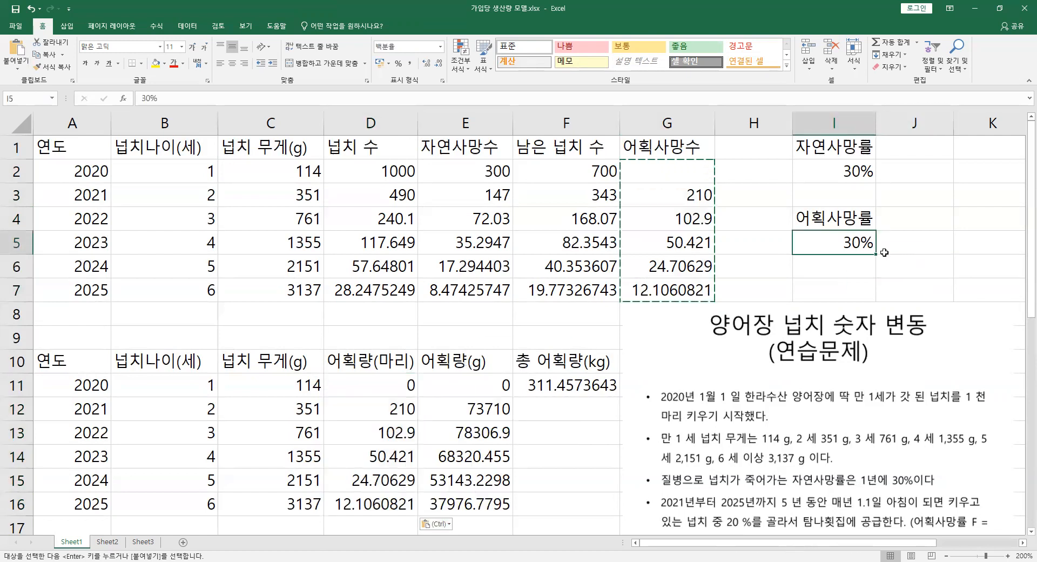
type("20")
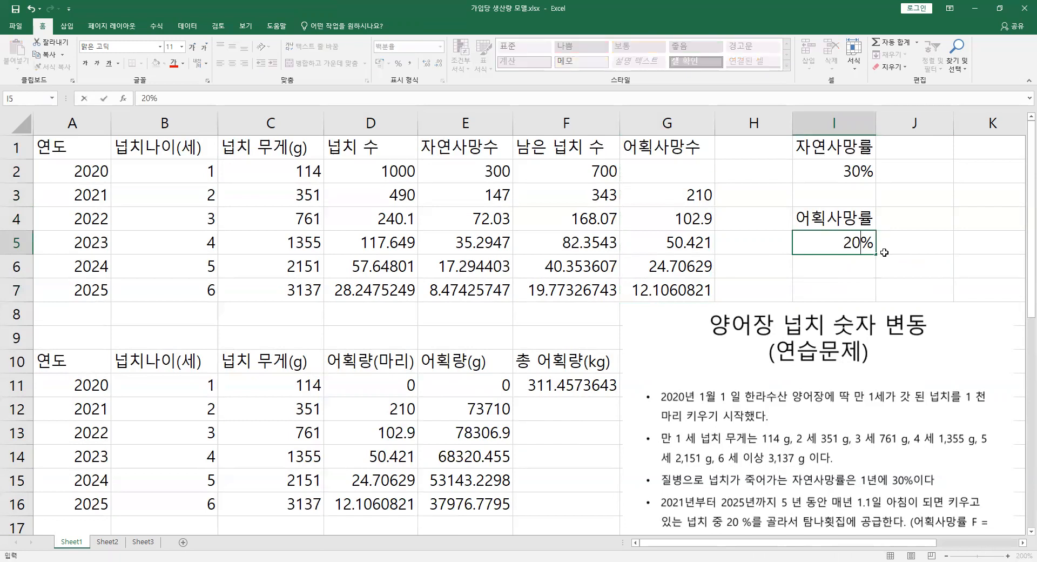
key("Return")
left_click(856, 248)
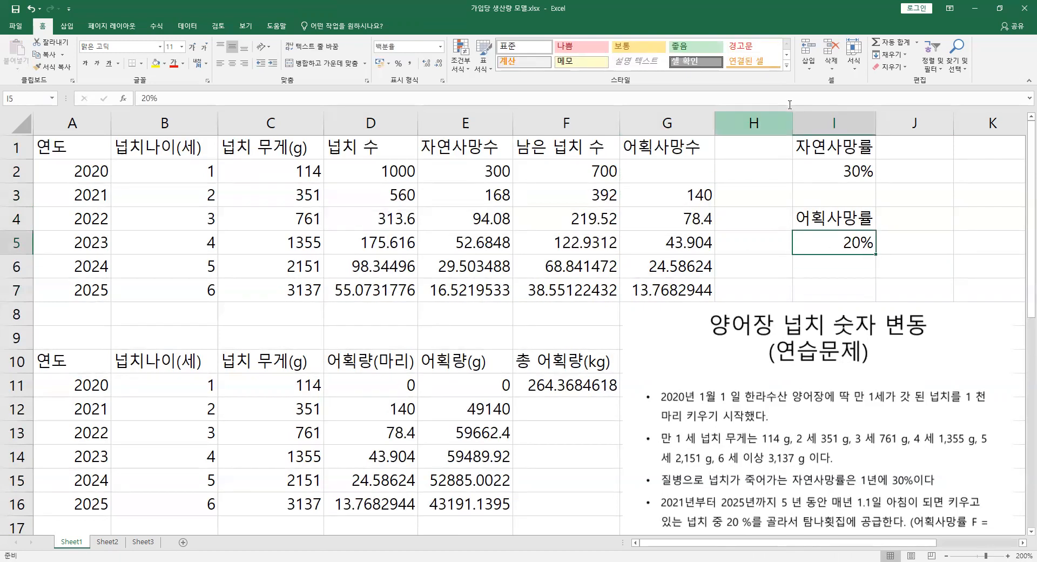
- Try a natural mortality rate of 20% in I2, and undo the change
left_click(852, 167)
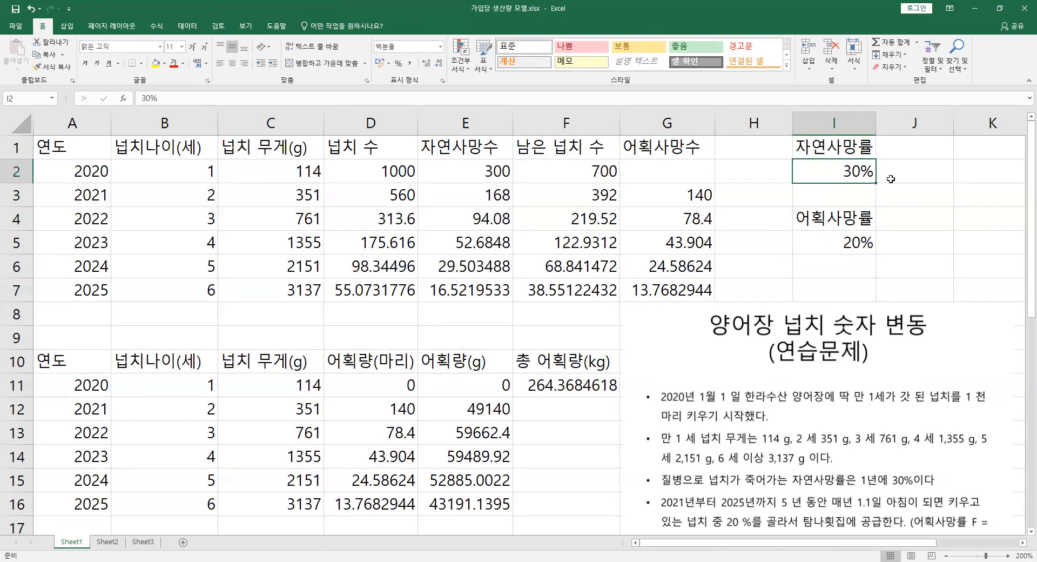
type("20")
key("Return")
key("Up")
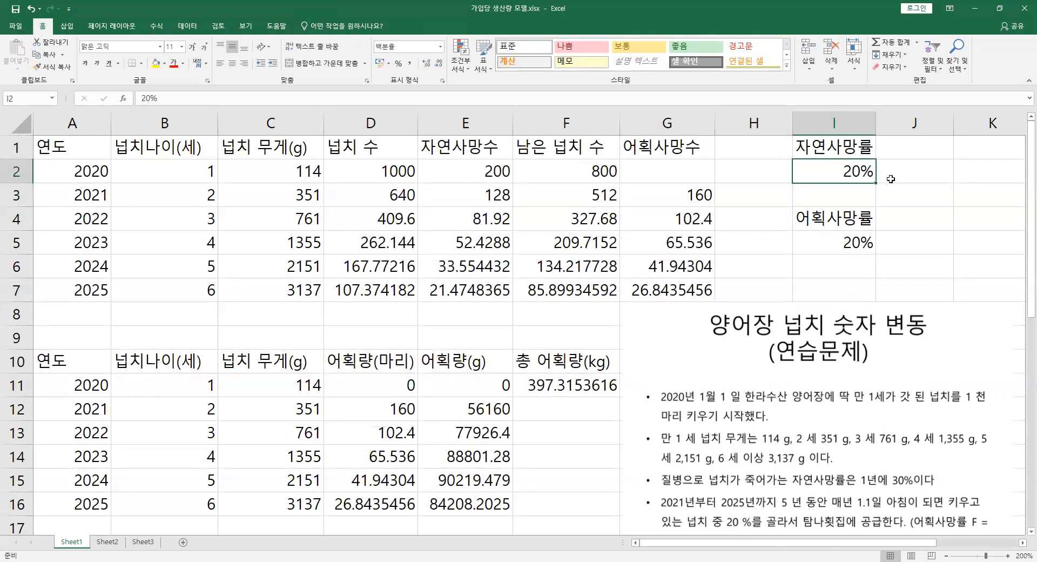
key("ctrl+z")
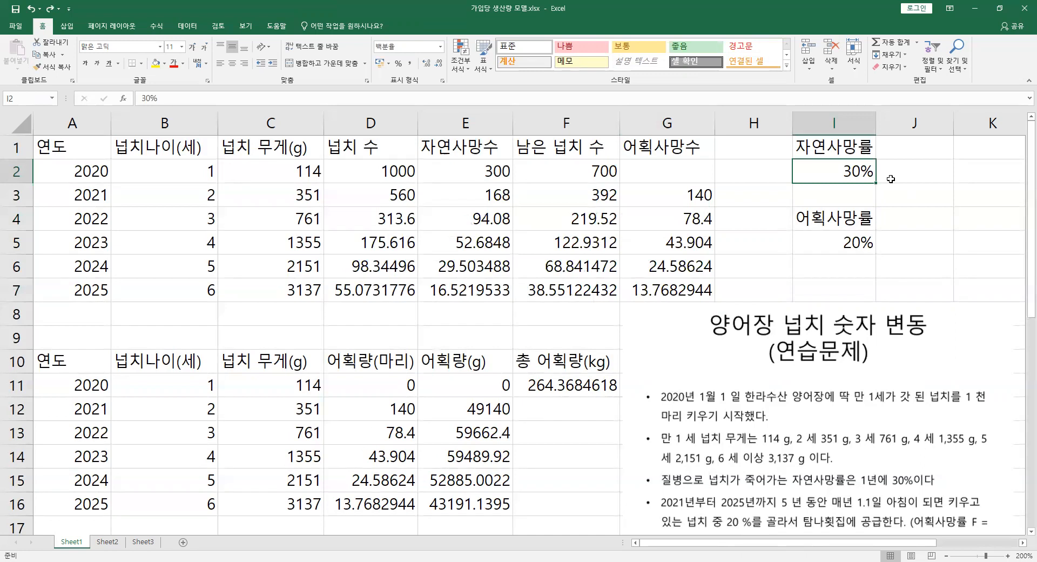
left_click(844, 235)
left_click_drag(921, 174, 839, 265)
left_click_drag(863, 220, 856, 249)
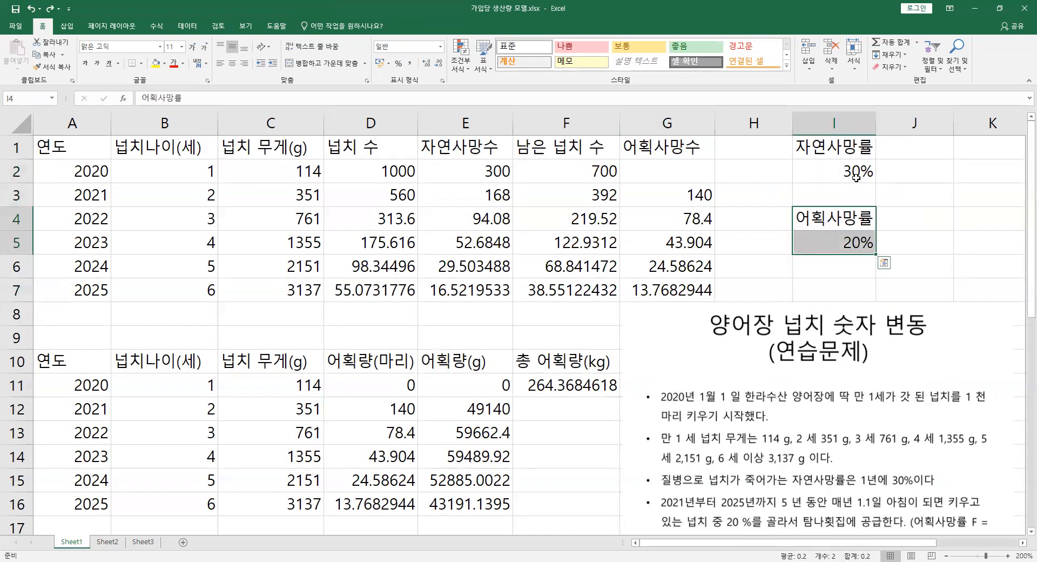
left_click(835, 236)
left_click(834, 219)
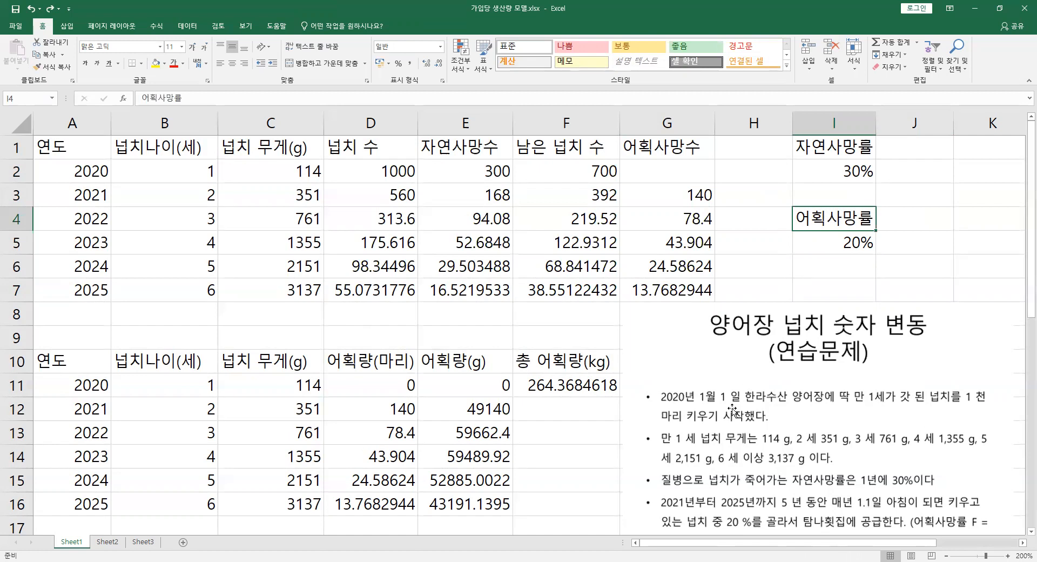
left_click(597, 452)
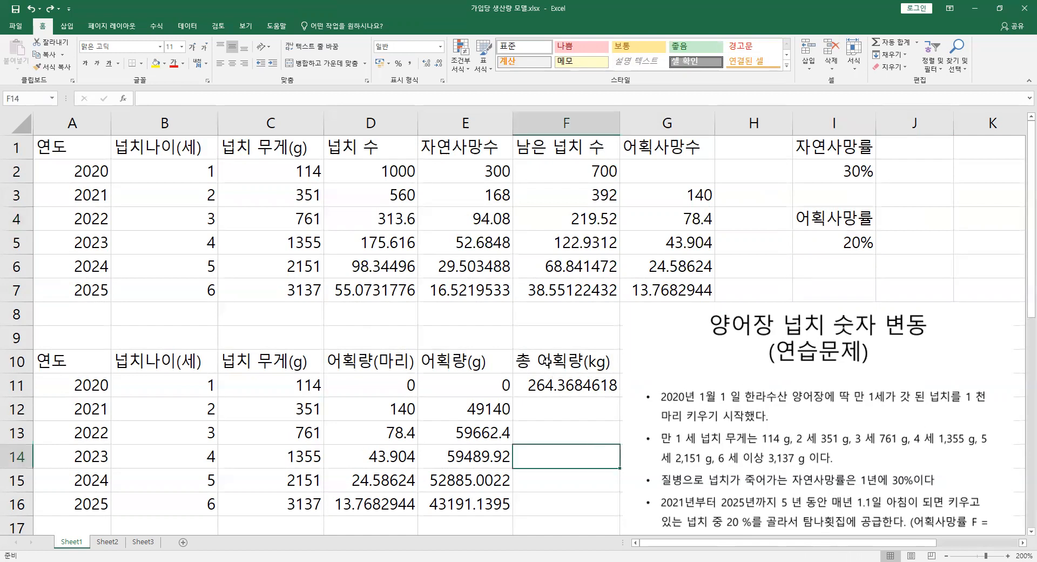
- Arrange the two practice-problem pictures side by side below the tables, with the 20% version left of the x% version
scroll(548, 362, "down", 3)
left_click_drag(657, 413, 648, 147)
scroll(537, 328, "up", 1)
left_click_drag(692, 373, 693, 478)
scroll(756, 384, "down", 2)
left_click_drag(828, 314, 788, 397)
left_click_drag(829, 198, 429, 425)
left_click_drag(702, 422, 698, 357)
left_click_drag(375, 377, 368, 348)
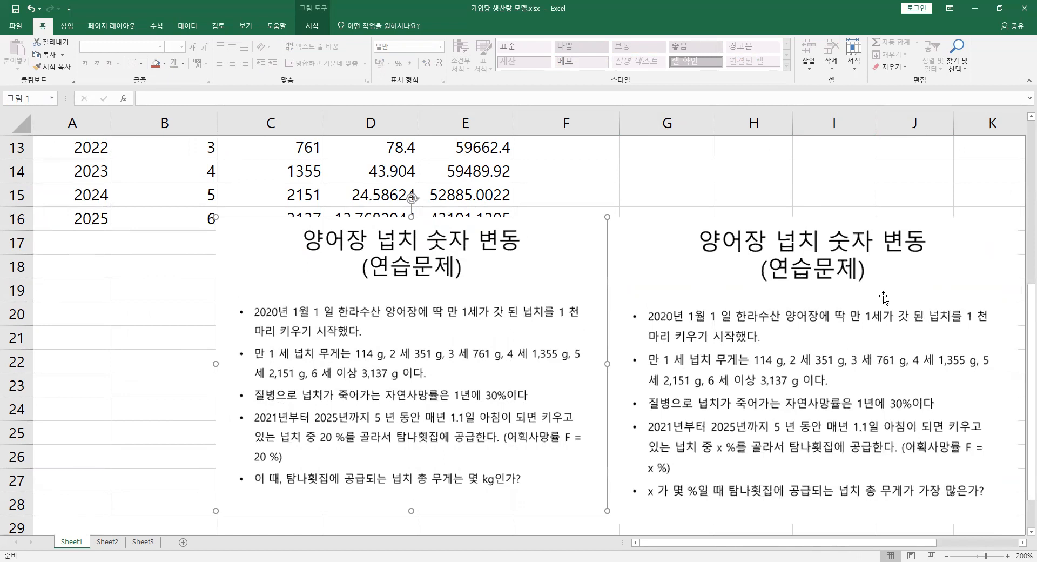
left_click_drag(768, 294, 770, 285)
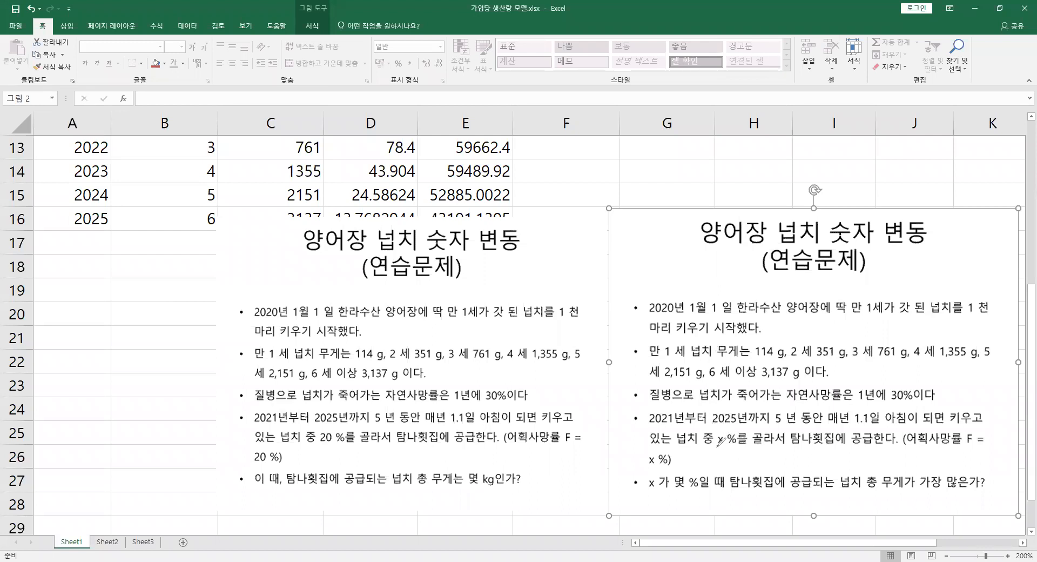
mouse_move(722, 431)
left_mouse_down()
mouse_move(721, 445)
mouse_move(642, 460)
mouse_move(674, 464)
left_mouse_up()
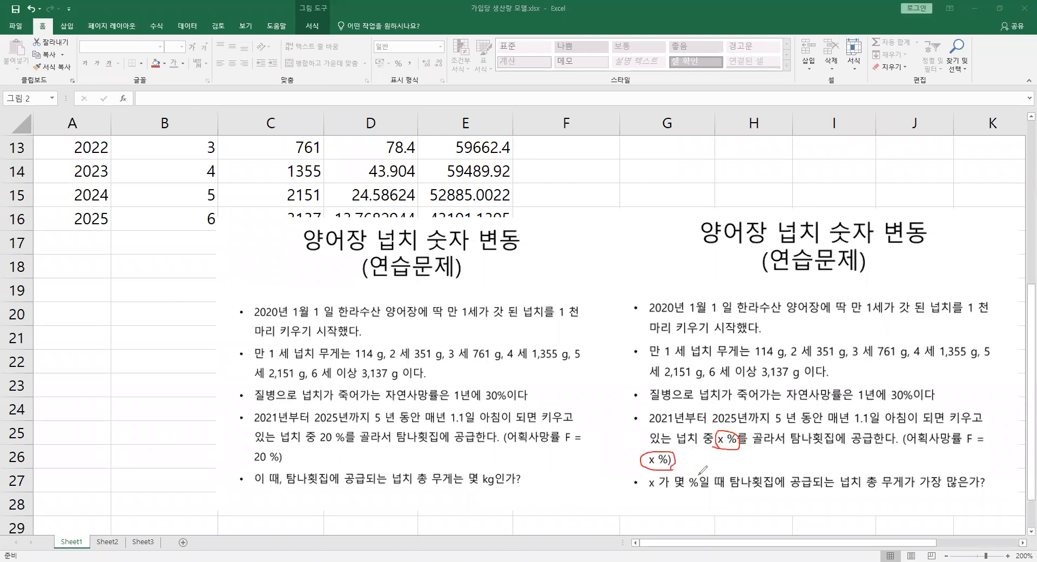
mouse_move(825, 493)
left_mouse_down()
mouse_move(992, 484)
mouse_move(919, 464)
mouse_move(658, 470)
mouse_move(694, 495)
left_mouse_up()
mouse_move(780, 498)
left_mouse_down()
mouse_move(834, 501)
mouse_move(841, 490)
left_mouse_up()
left_click_drag(852, 439, 859, 466)
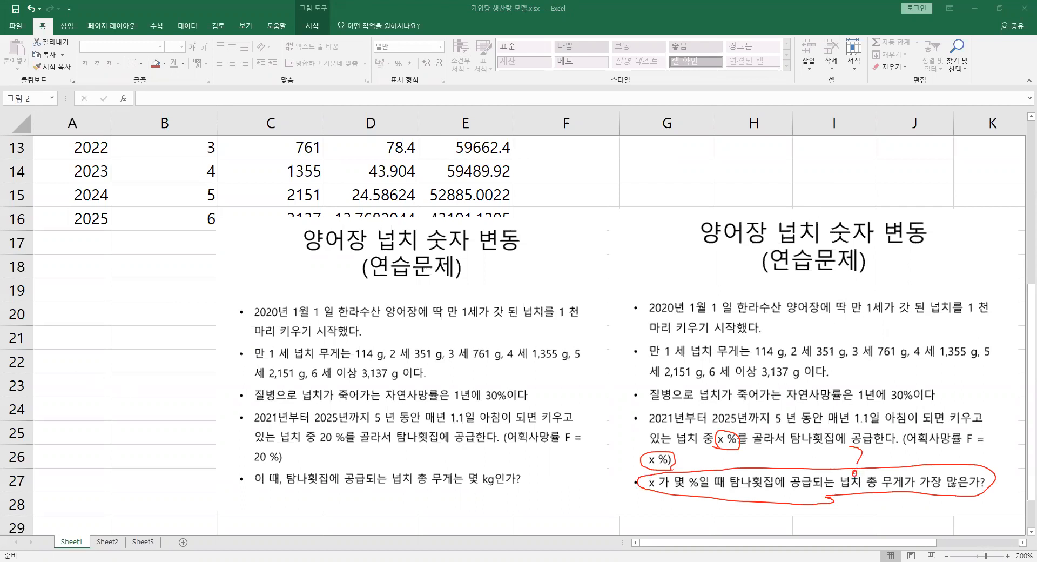
key("Escape")
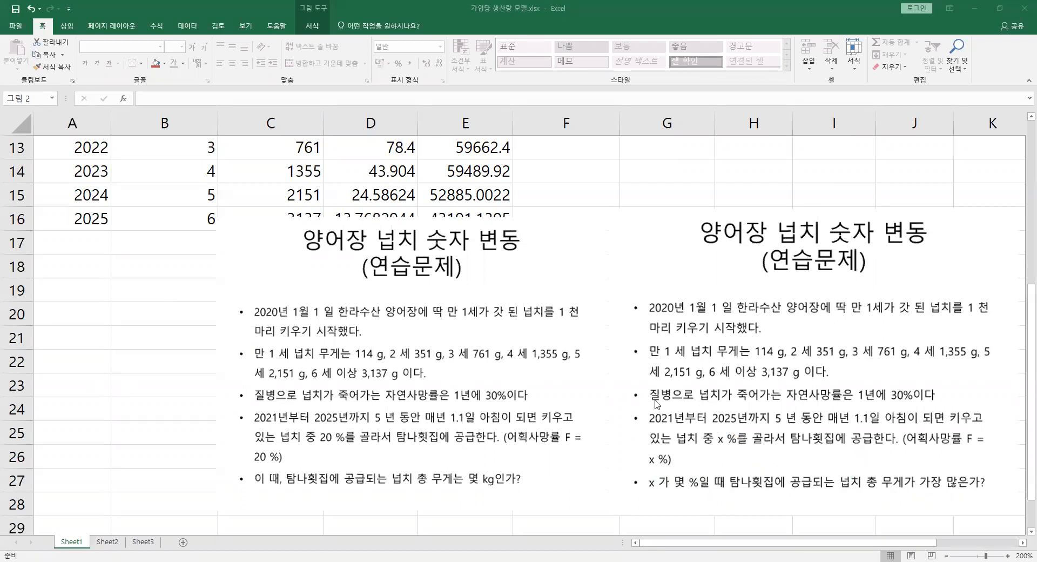
- Move both practice-problem pictures to the area right of the catch table, with the x% version overlapping the 20% one
left_click_drag(563, 346, 884, 314)
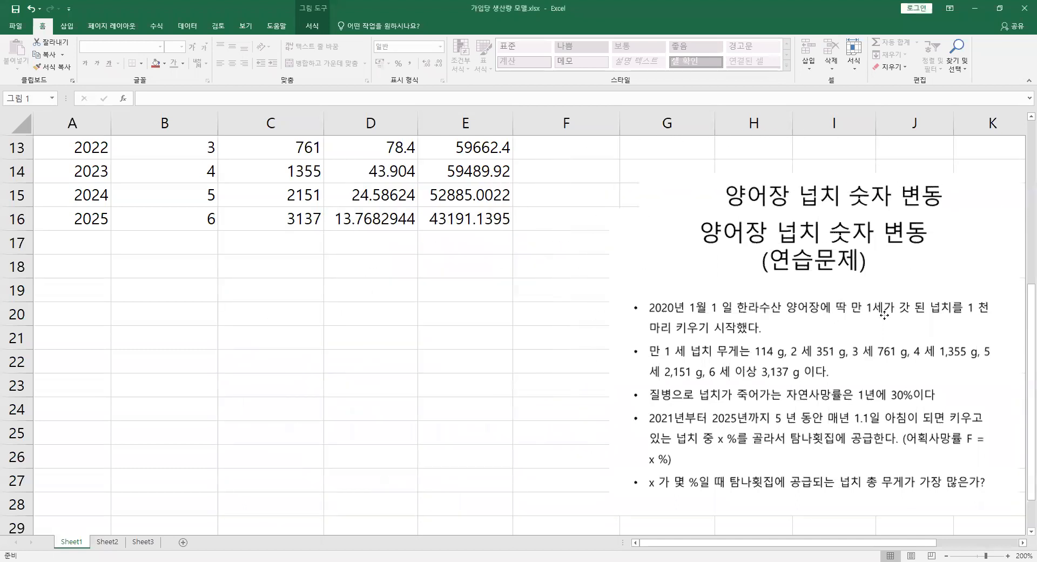
left_click_drag(858, 350, 825, 301)
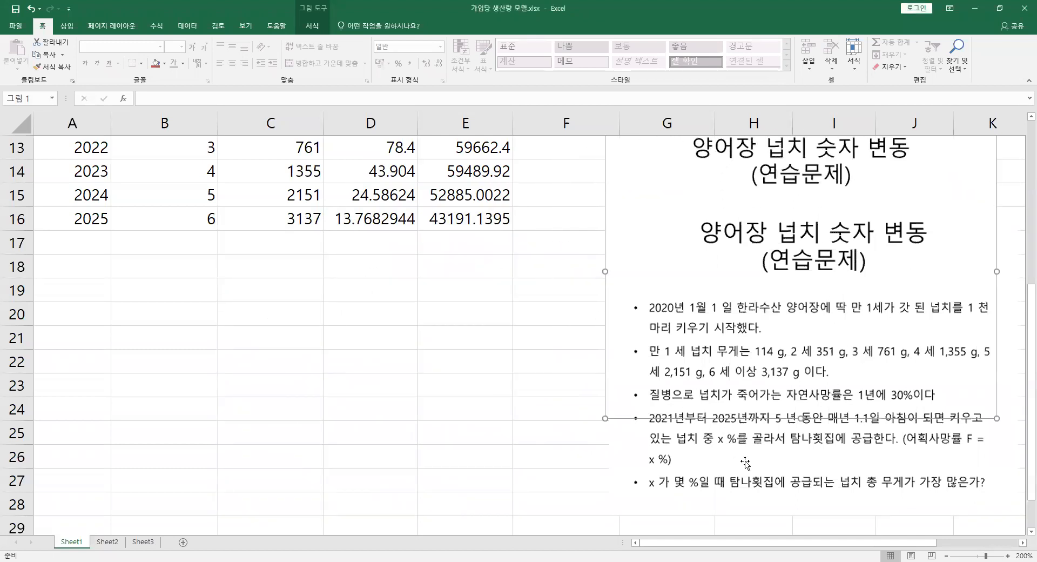
left_click_drag(808, 458, 819, 471)
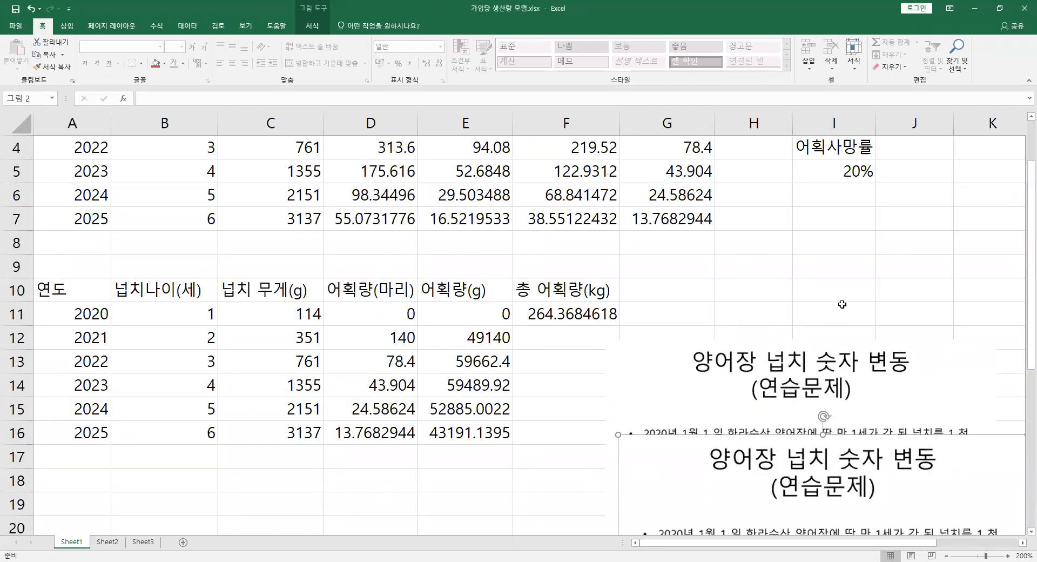
- Try fishing mortality rates of 30%, 31%, 32% and 33% one after another in cell I5
left_click(858, 179)
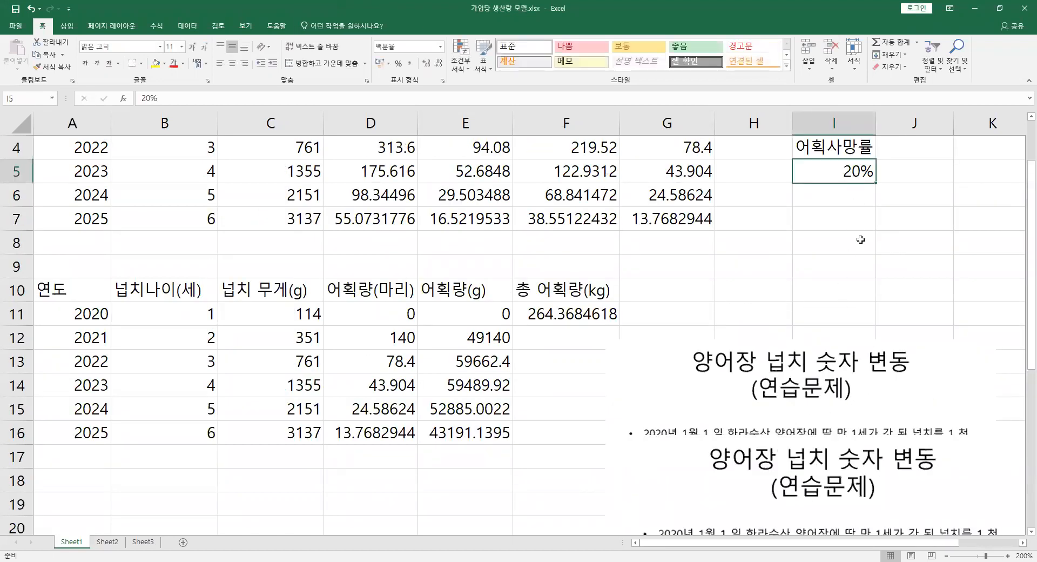
type("30")
key("Return")
key("Up")
type("31")
key("Return")
type("32")
key("Return")
key("Up")
type("33")
key("Return")
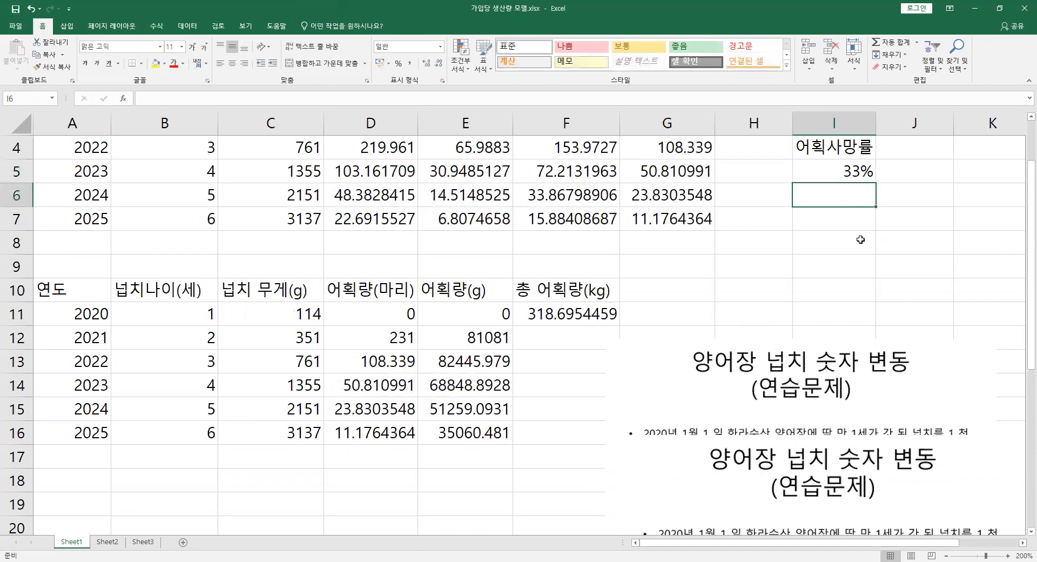
scroll(860, 239, "up", 1)
key("Up")
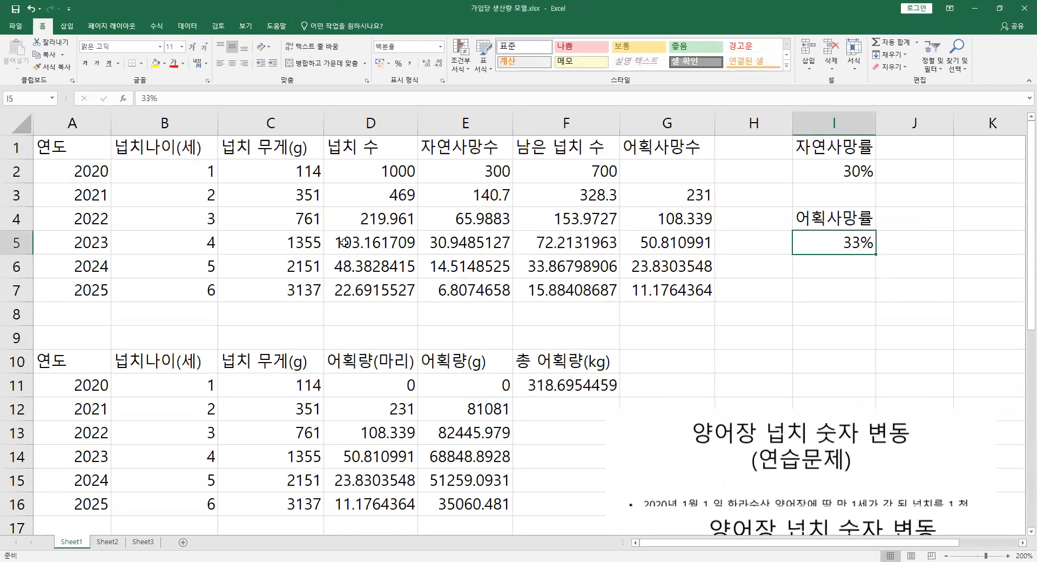
- Set the fishing mortality rate in cell I5 to 20%
left_click_drag(152, 171, 165, 289)
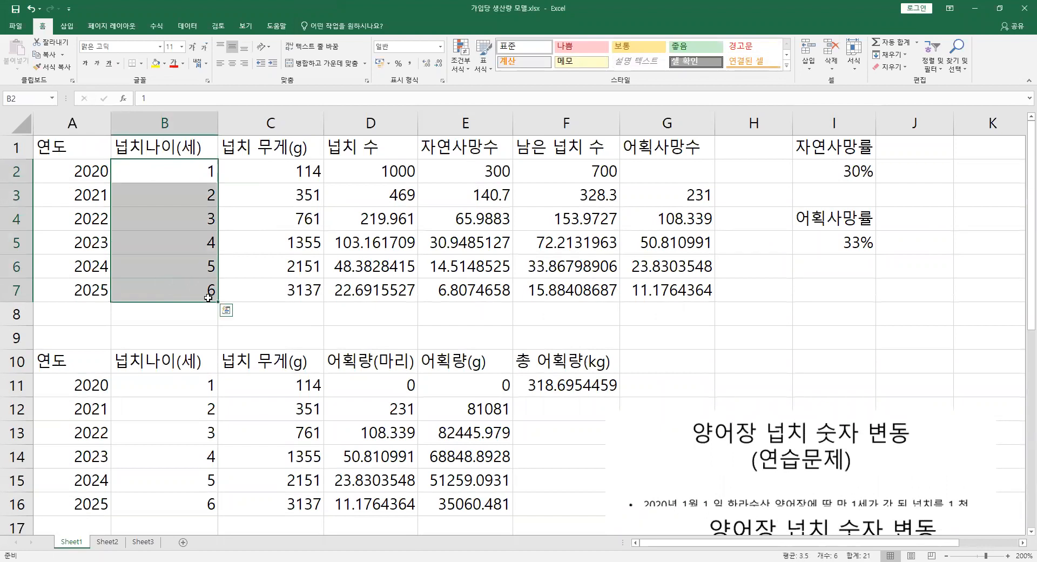
left_click(850, 243)
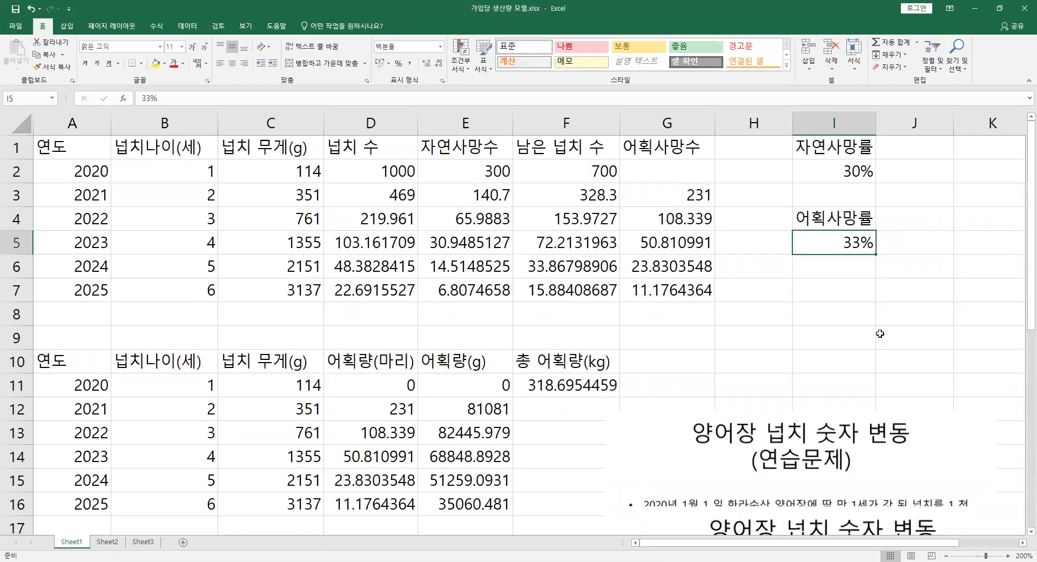
type("20")
key("Return")
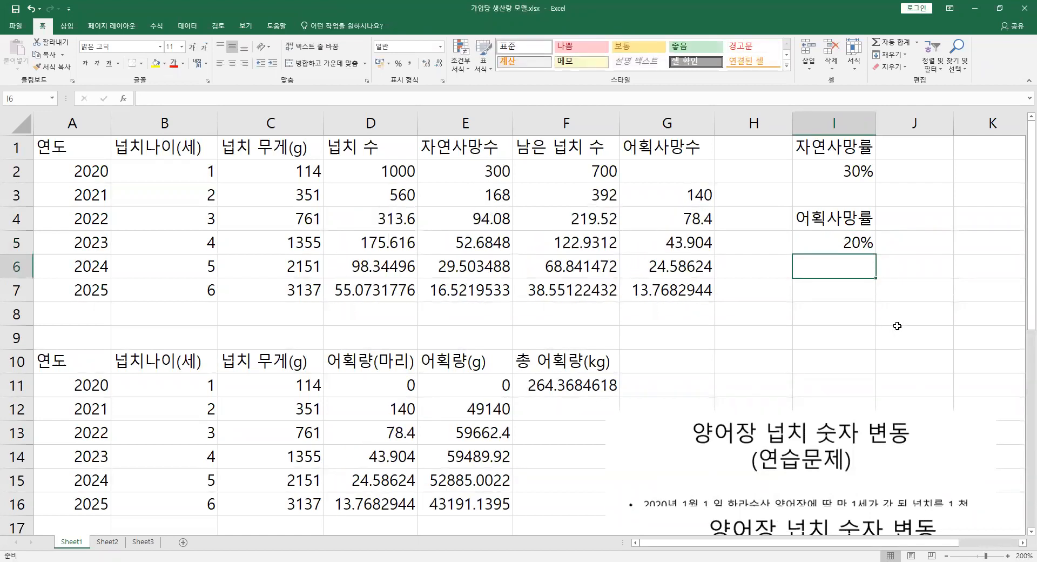
- Review the total catch in the lower table and the final question in the x% practice-problem picture
scroll(735, 259, "down", 2)
scroll(736, 259, "down", 3)
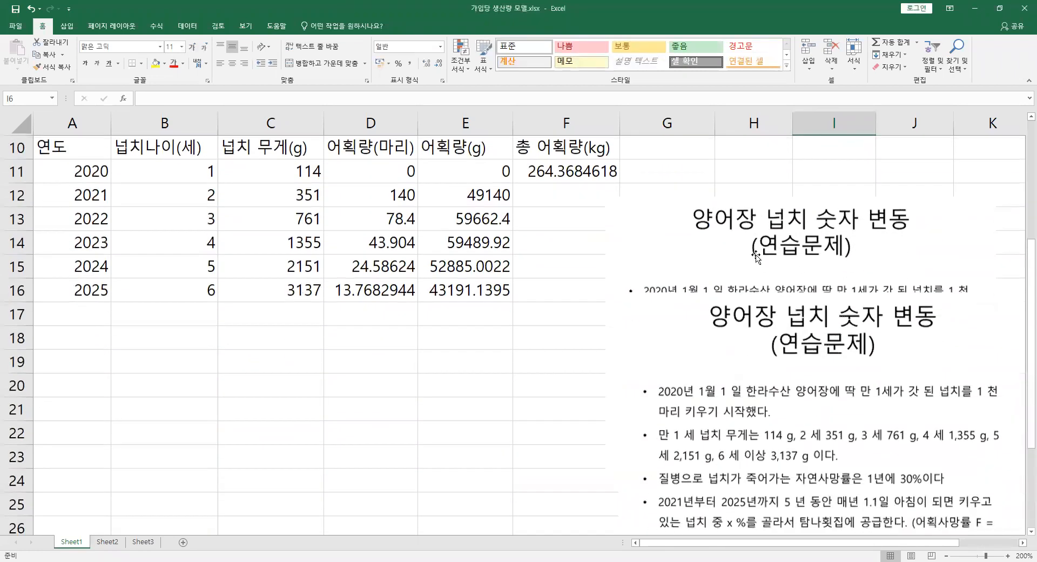
scroll(820, 294, "up", 3)
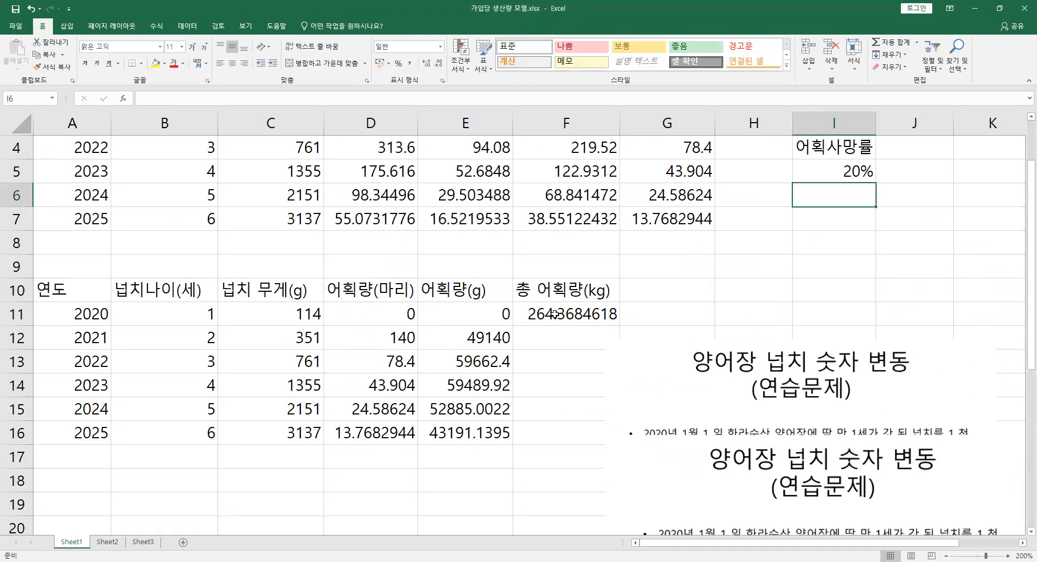
left_click(743, 297)
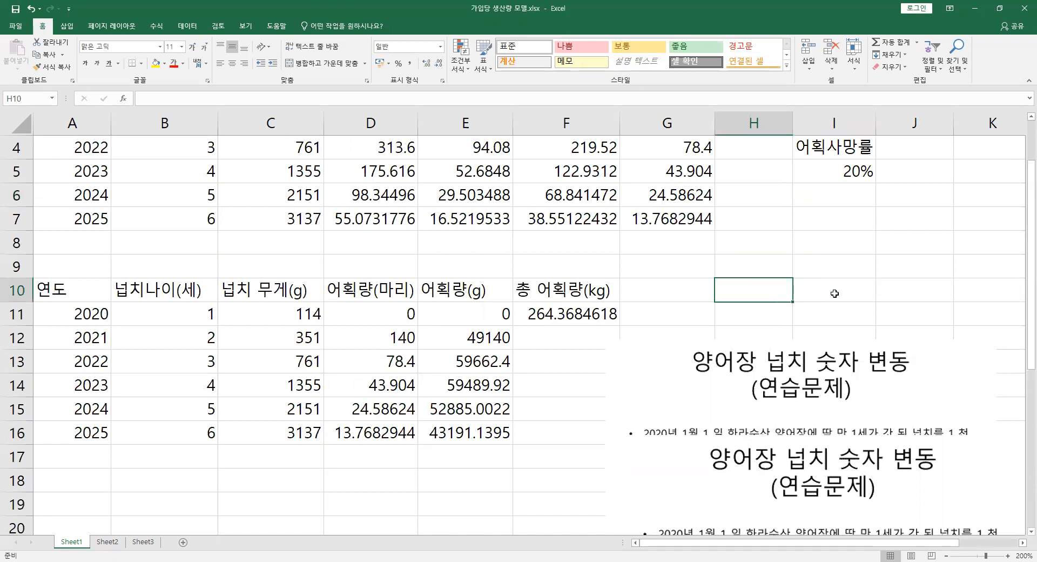
scroll(770, 295, "down", 1)
left_click(563, 392)
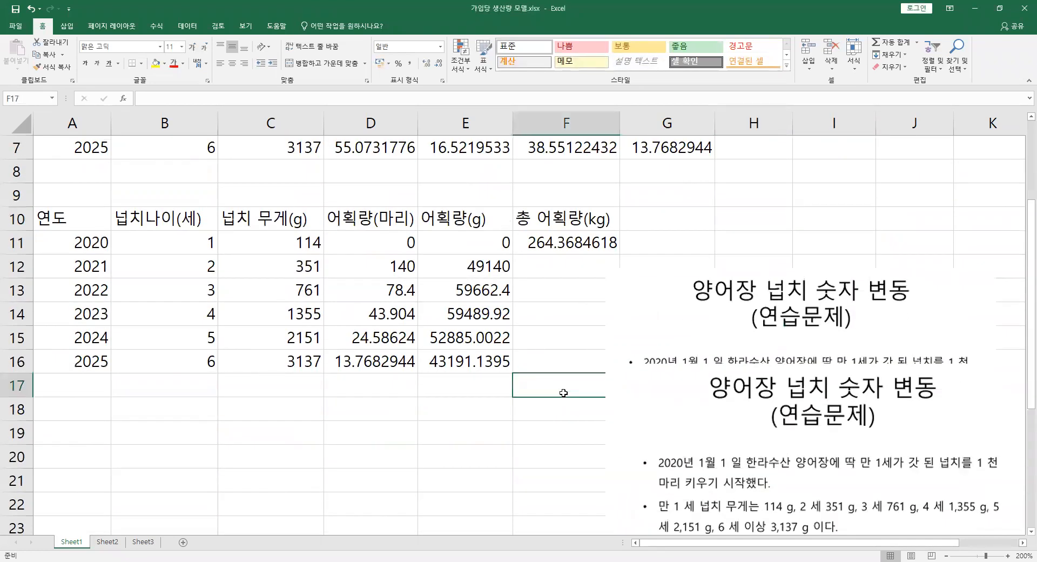
left_click(565, 409)
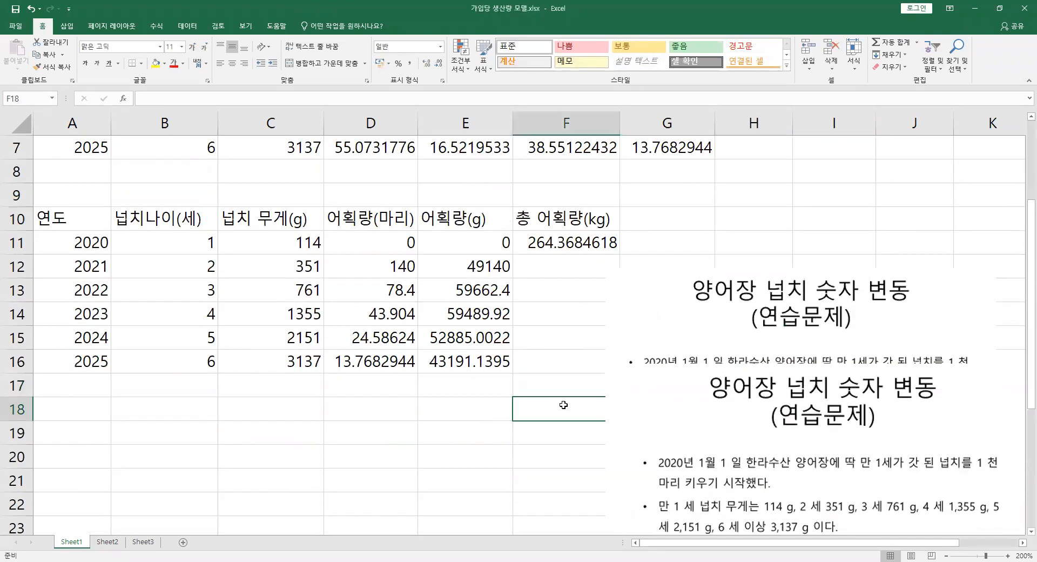
scroll(569, 407, "down", 3)
scroll(569, 407, "up", 1)
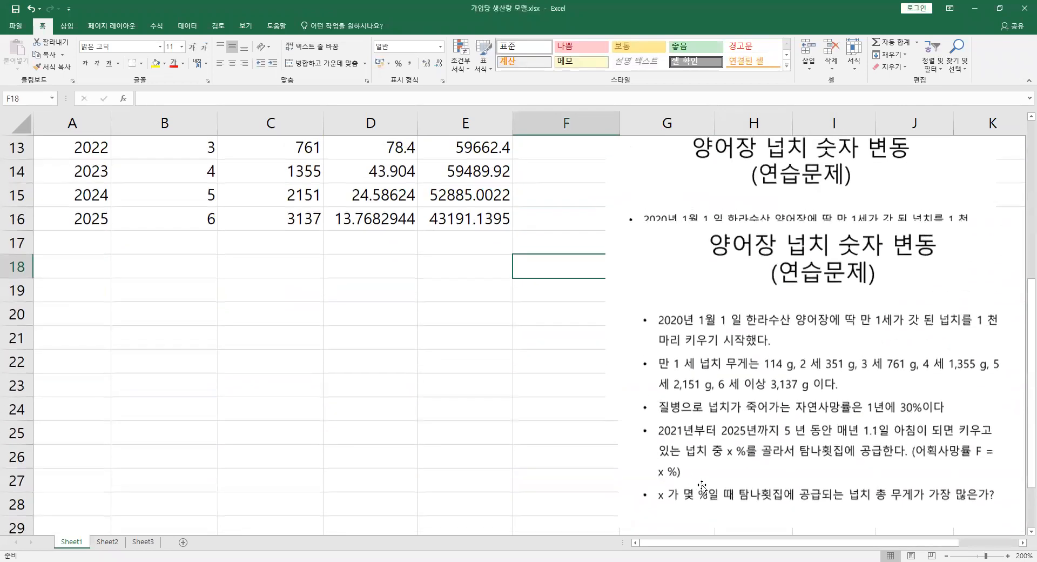
left_click(705, 494)
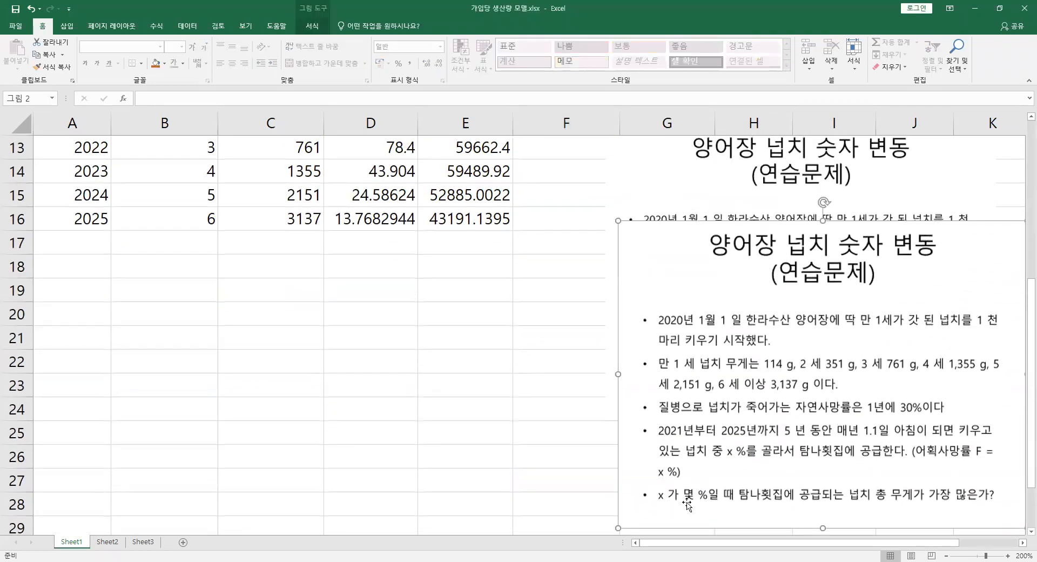
- Select empty cell A19 and look at the available What-If Analysis options
left_click(68, 290)
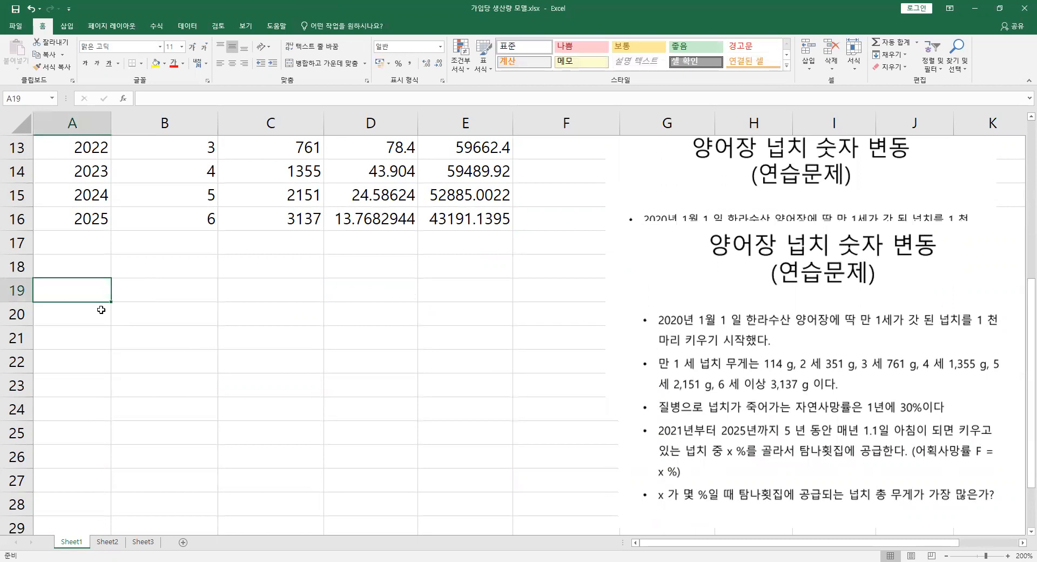
left_click(96, 313)
left_click(100, 293)
left_click(193, 28)
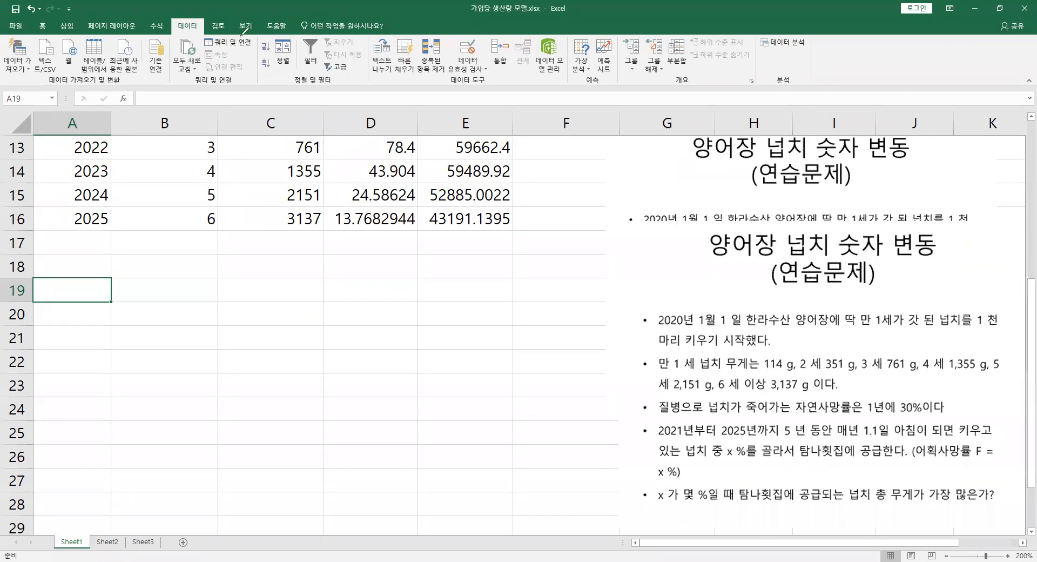
mouse_move(197, 23)
left_mouse_down()
mouse_move(180, 21)
mouse_move(196, 38)
mouse_move(177, 13)
left_mouse_up()
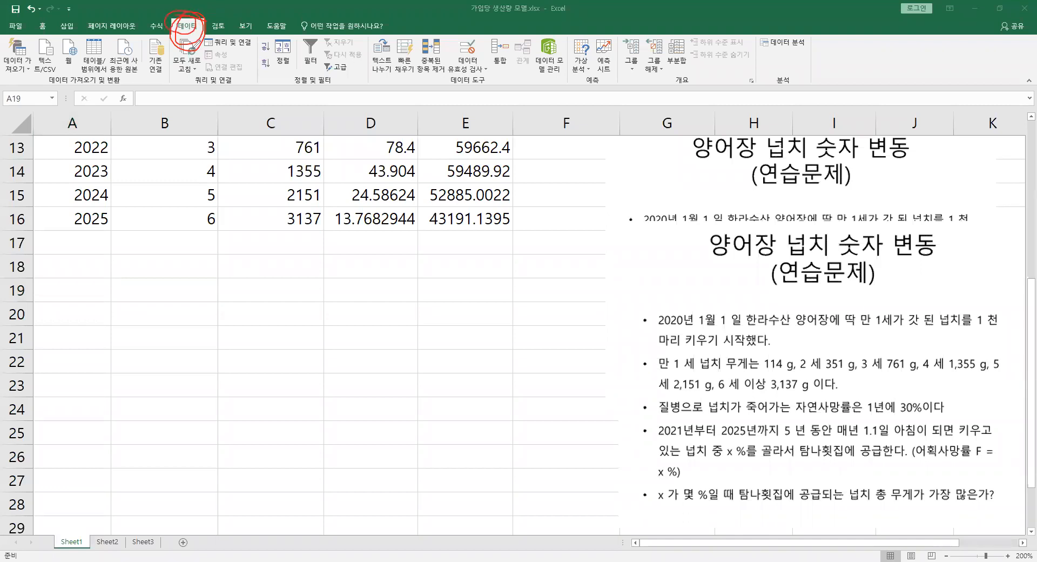
mouse_move(578, 84)
left_mouse_down()
mouse_move(598, 51)
mouse_move(586, 85)
mouse_move(597, 43)
mouse_move(593, 27)
mouse_move(576, 30)
left_mouse_up()
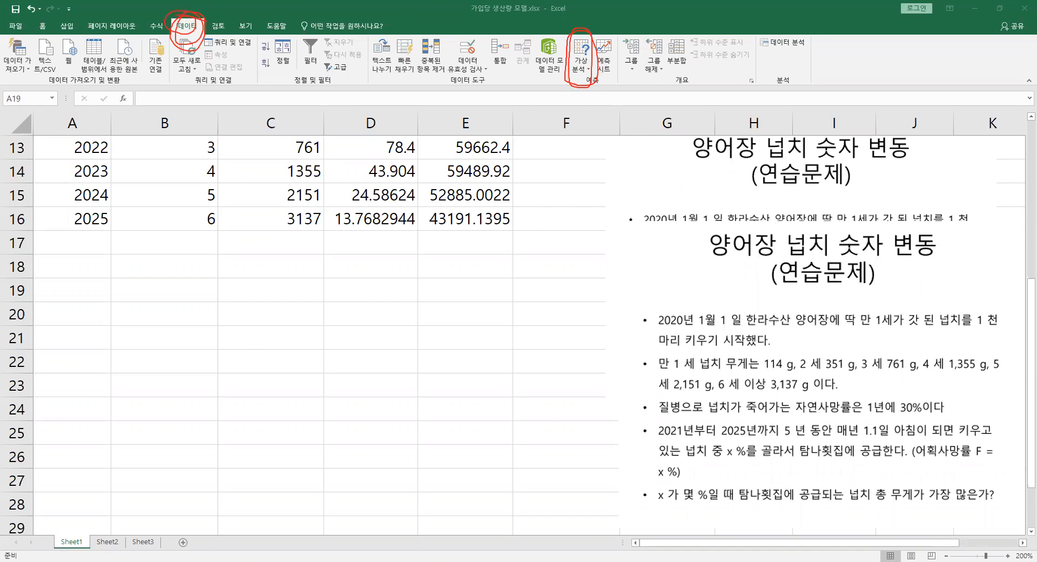
left_click(581, 60)
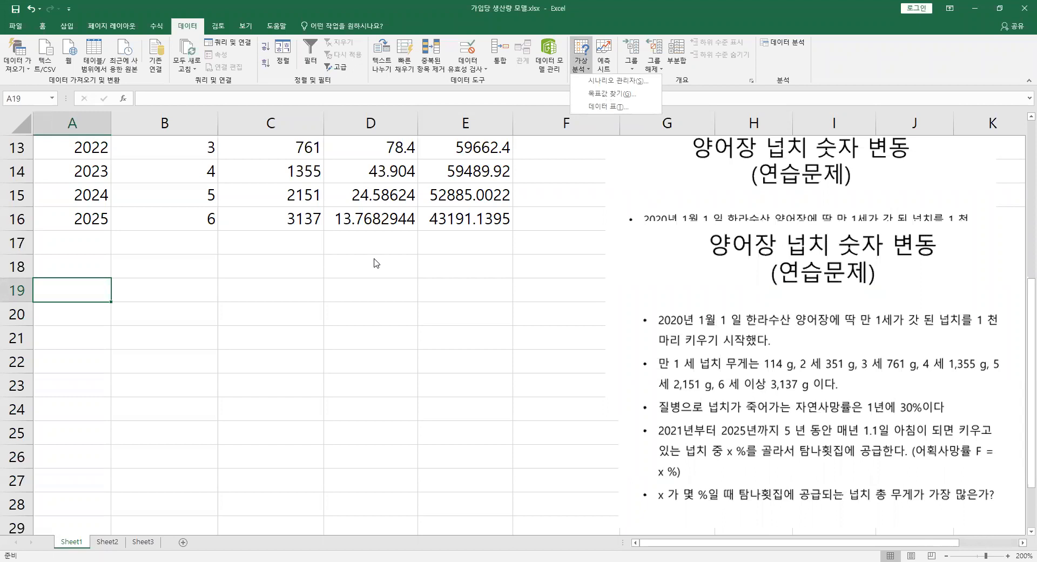
left_click(119, 290)
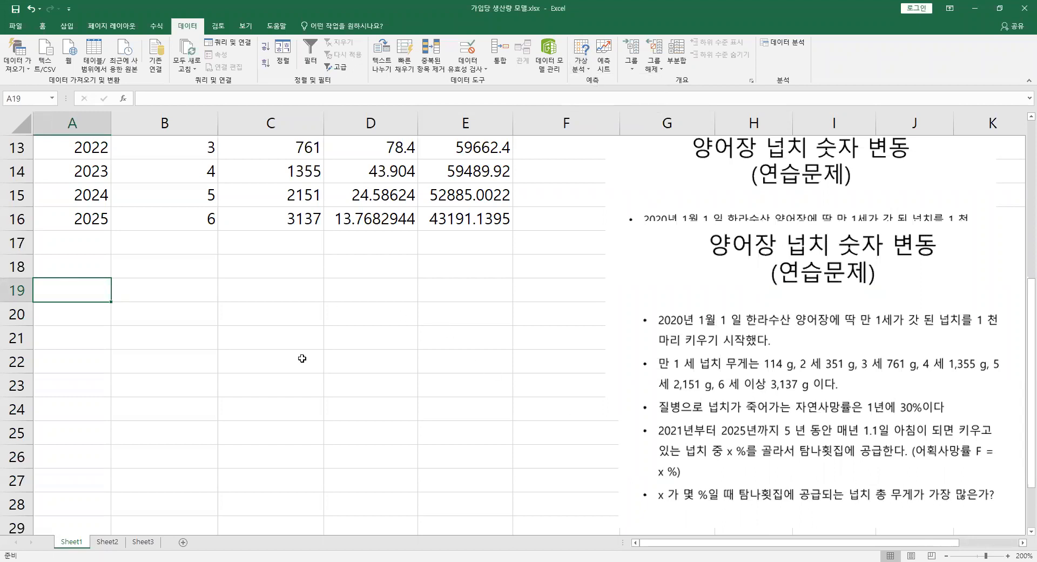
- Enter the trial fishing mortality rates 0%, 1% and 2% in cells A19 to A21
type("0%")
key("Return")
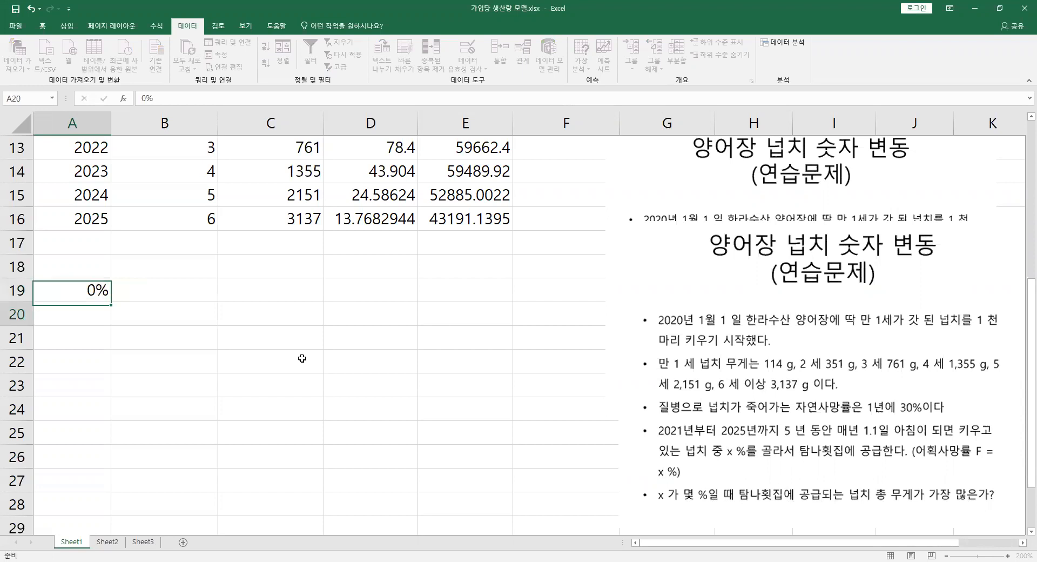
type("1%")
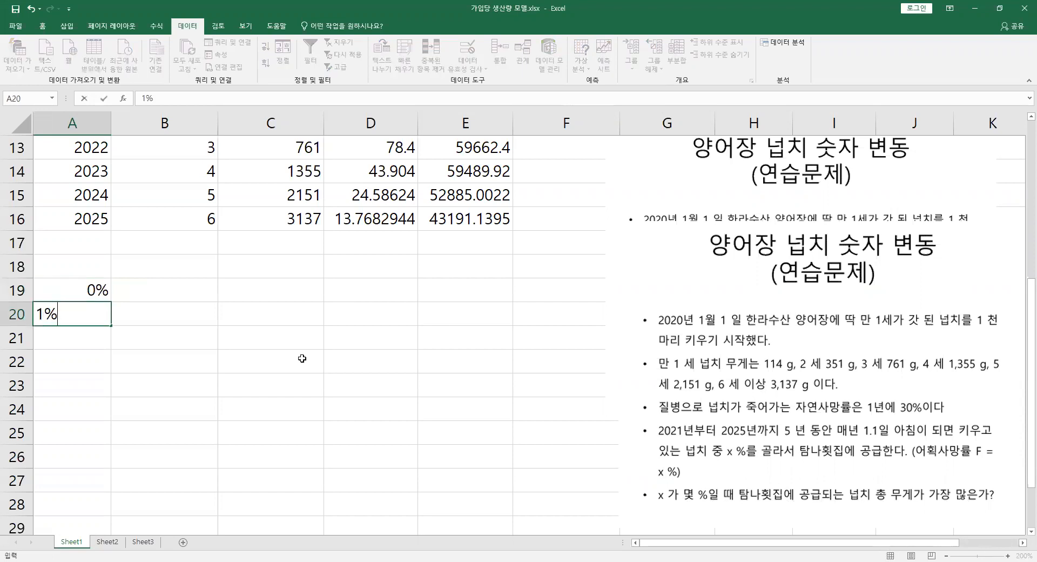
key("Return")
key("Up")
key("Up")
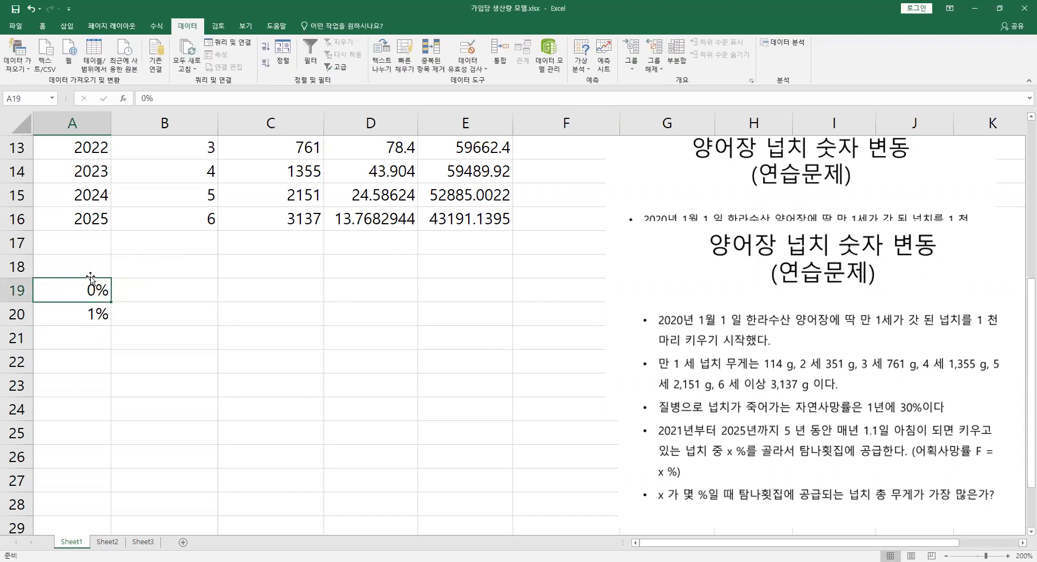
left_click(76, 336)
type("2%")
key("Return")
key("Up")
key("Up")
key("Up")
- Extend the rate series starting in A19 in 1% increments down to 100% in A119, and return to cell A19
left_click_drag(94, 291, 113, 344)
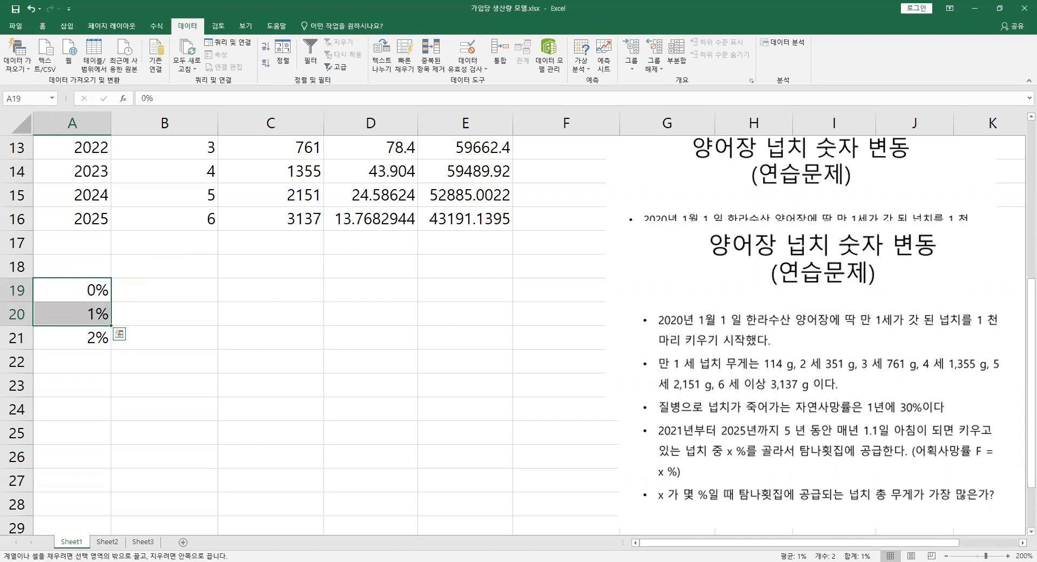
left_click_drag(112, 344, 117, 540)
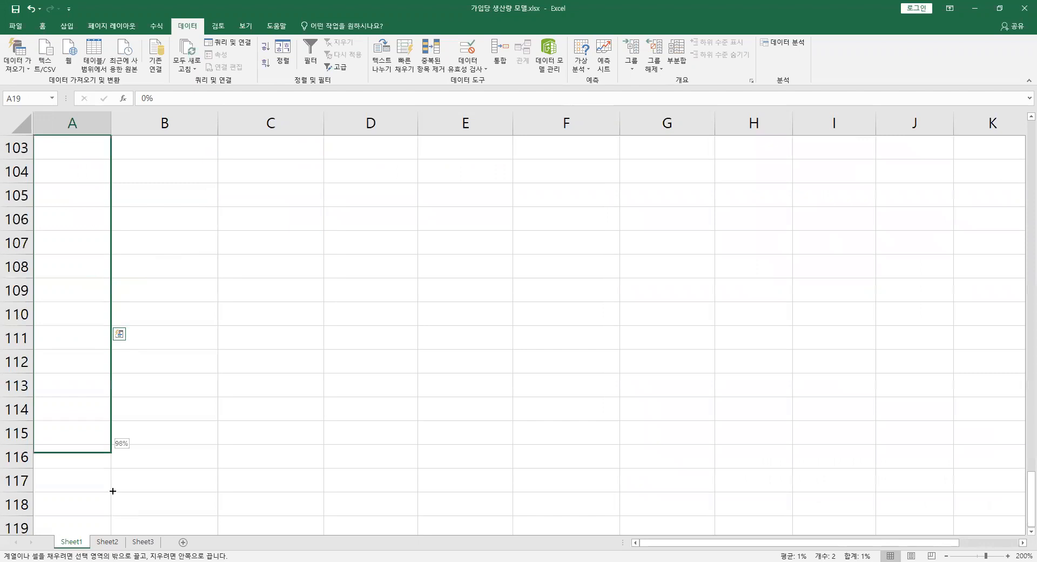
left_click_drag(113, 491, 113, 491)
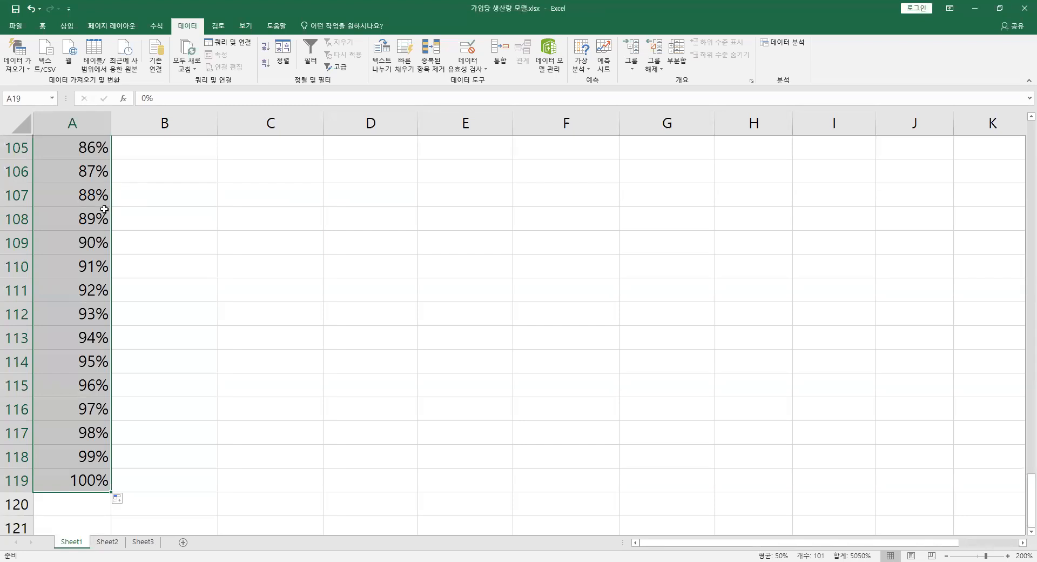
scroll(121, 230, "up", 18)
scroll(128, 247, "up", 13)
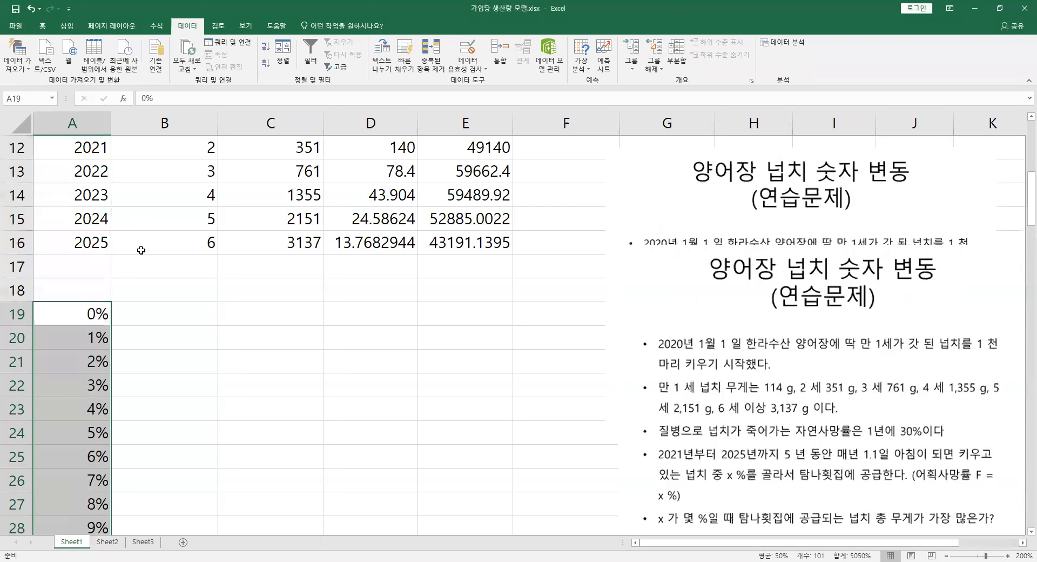
left_click(93, 312)
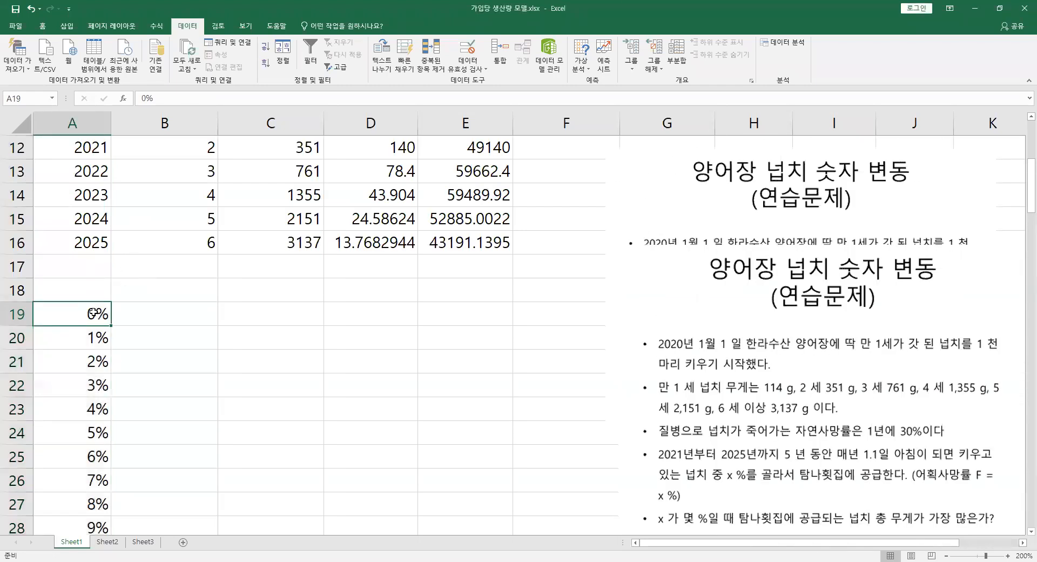
- Look over the rate cells from A18 downward and the empty result cells beside them in column B
scroll(135, 302, "down", 1)
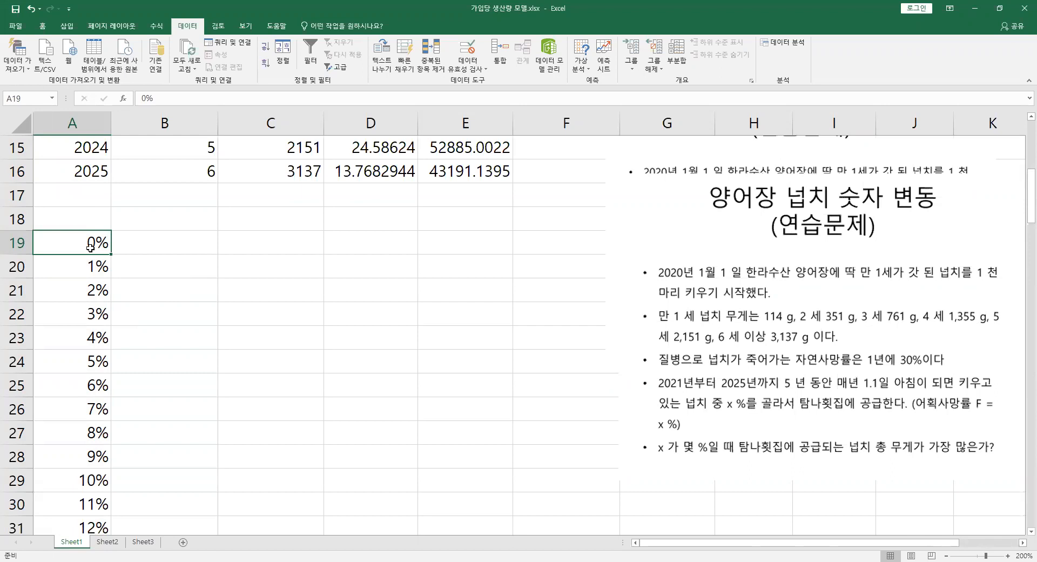
left_click(129, 222)
left_click_drag(84, 221, 86, 243)
left_click_drag(148, 386, 166, 493)
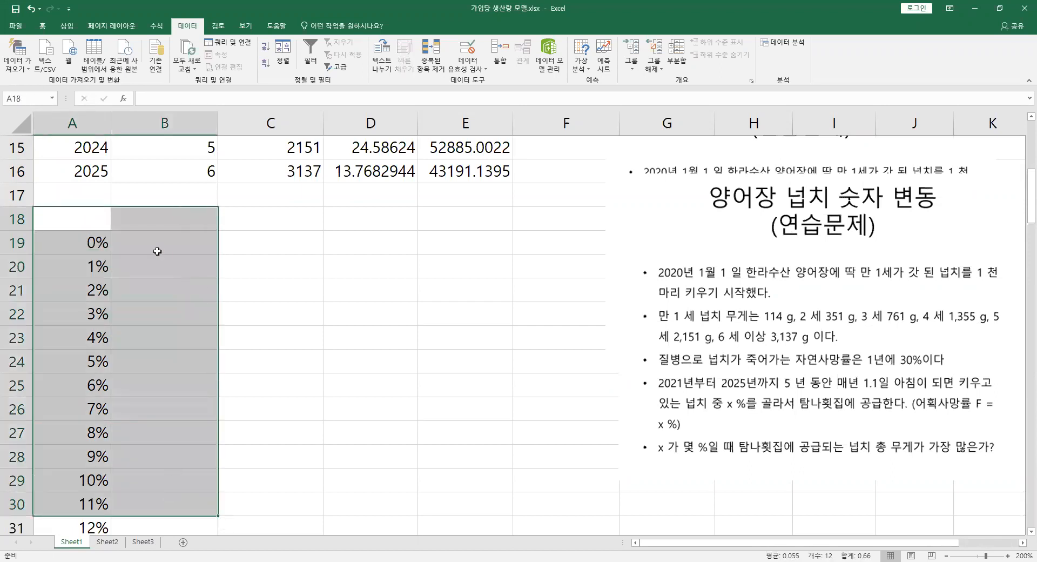
left_click(84, 246)
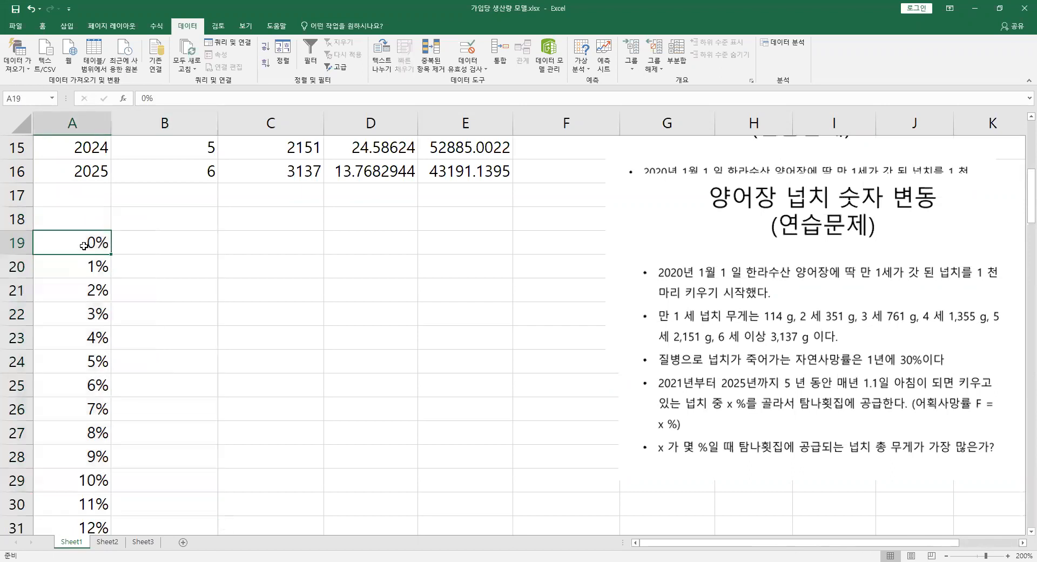
left_click(142, 243)
left_click(74, 267)
left_click(158, 267)
left_click(81, 287)
left_click(189, 295)
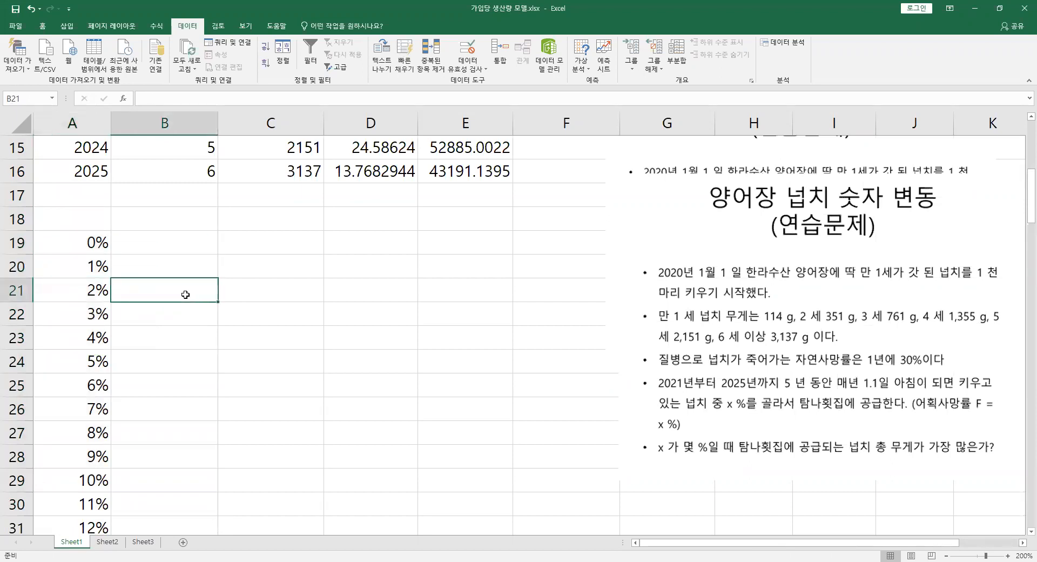
left_click(183, 235)
- Set the fishing mortality rate in I5 to 0% and record the total catch of 0 in B19
scroll(324, 289, "up", 2)
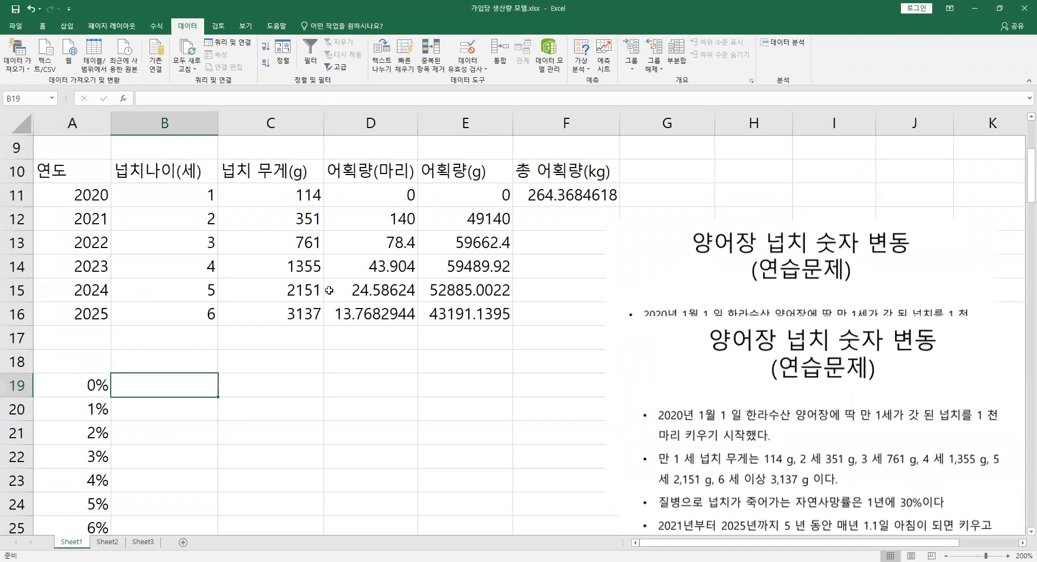
scroll(740, 247, "up", 2)
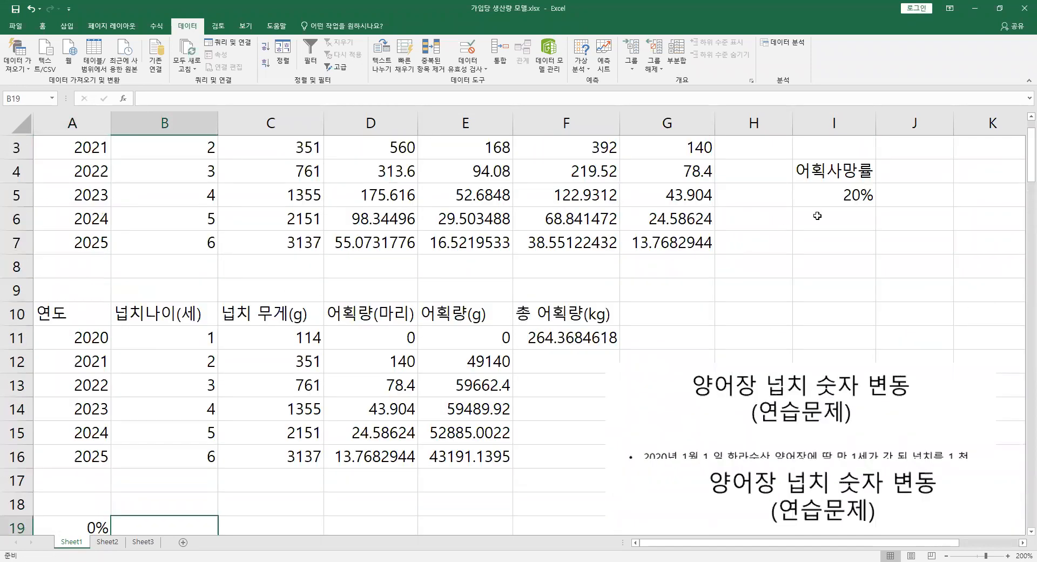
left_click(847, 198)
type("0")
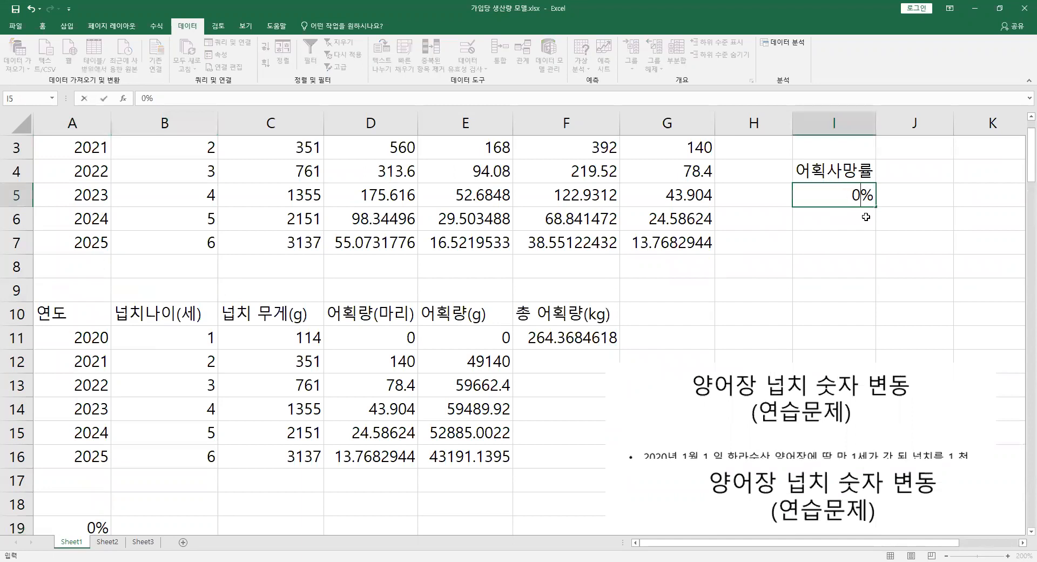
key("Return")
left_click(541, 340)
scroll(540, 340, "down", 2)
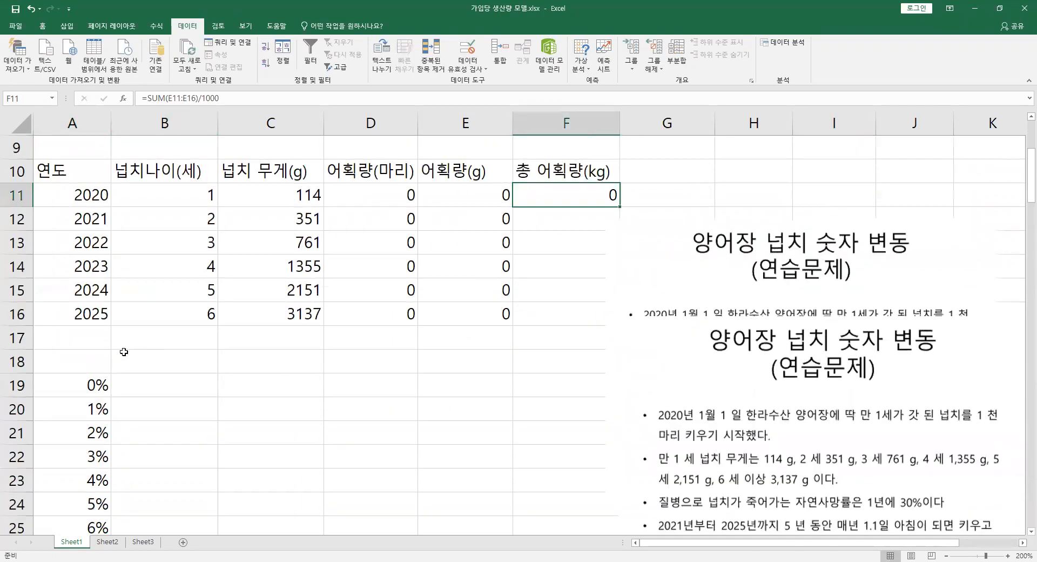
left_click(123, 382)
type("0")
left_click(342, 382)
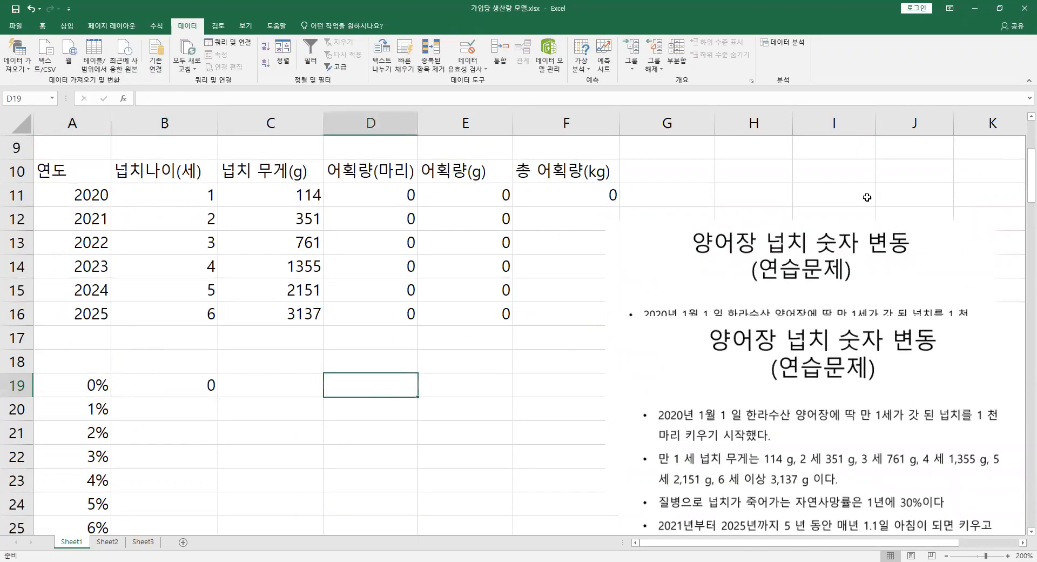
- Set the fishing mortality rate in I5 to 1% and record the total catch of 20.779 in B20
scroll(866, 196, "up", 2)
left_click(841, 192)
type("1")
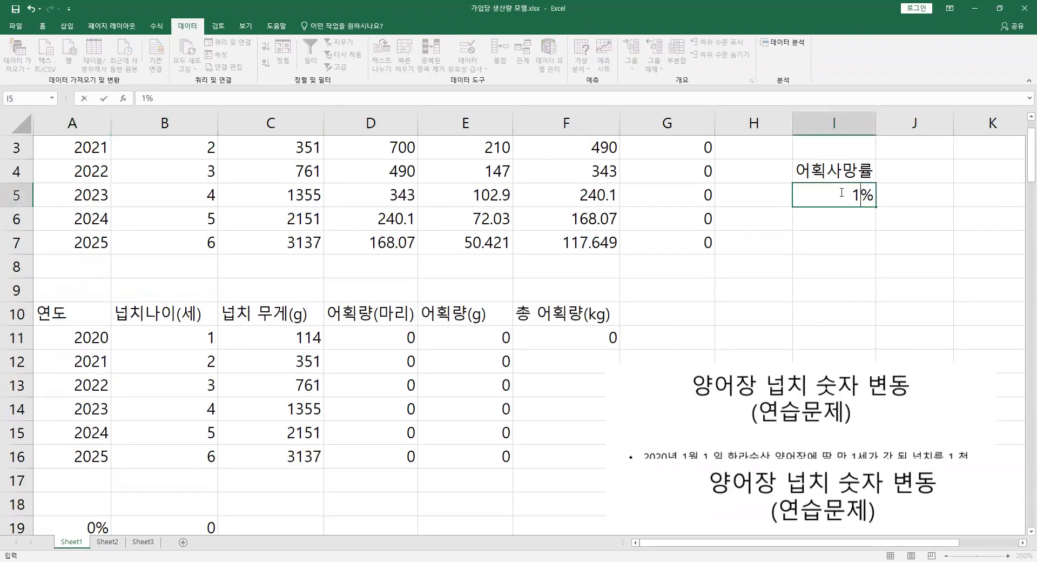
key("Return")
scroll(508, 264, "down", 2)
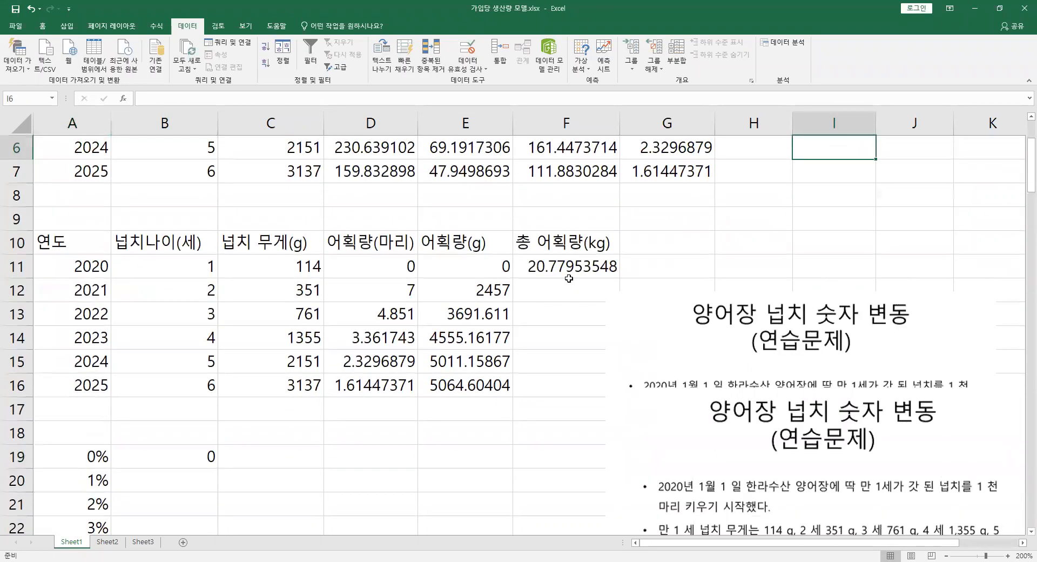
left_click(179, 406)
type("20")
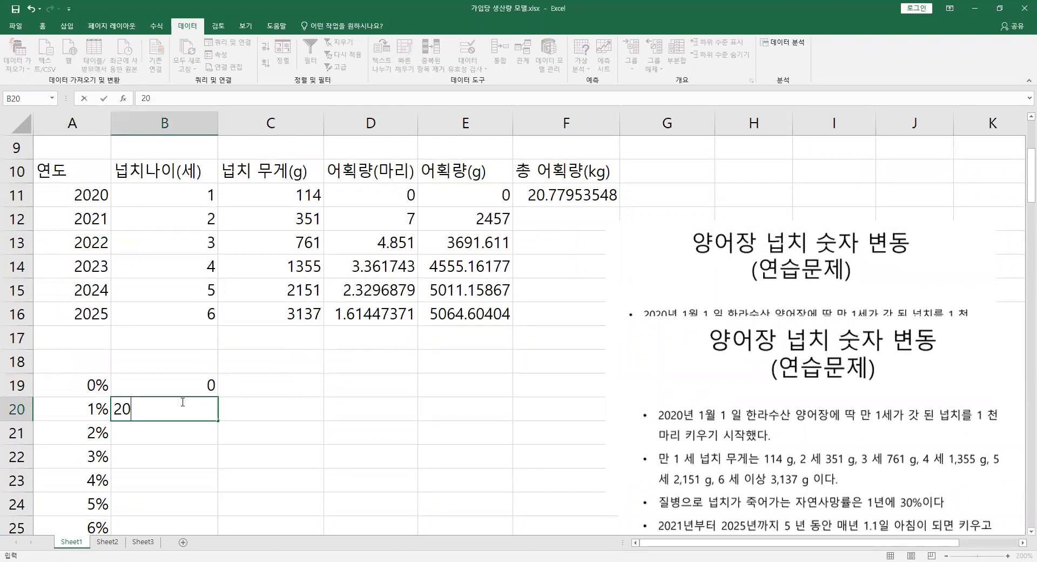
type(".779")
key("Return")
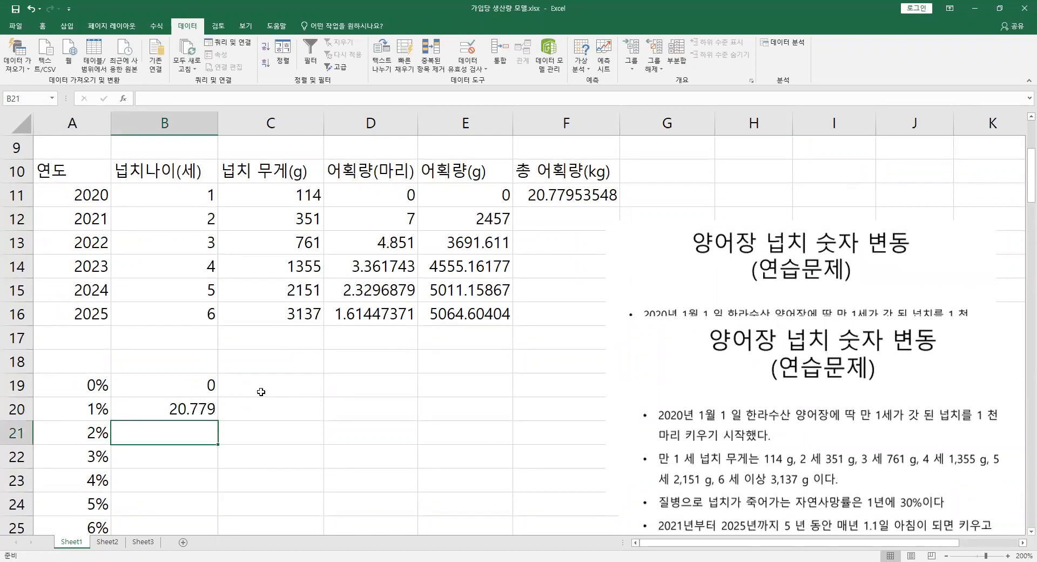
- Clear the hand-entered catches in B19:B20 and set the fishing mortality rate in I5 back to 20%
left_click(221, 386)
left_click_drag(208, 384, 201, 410)
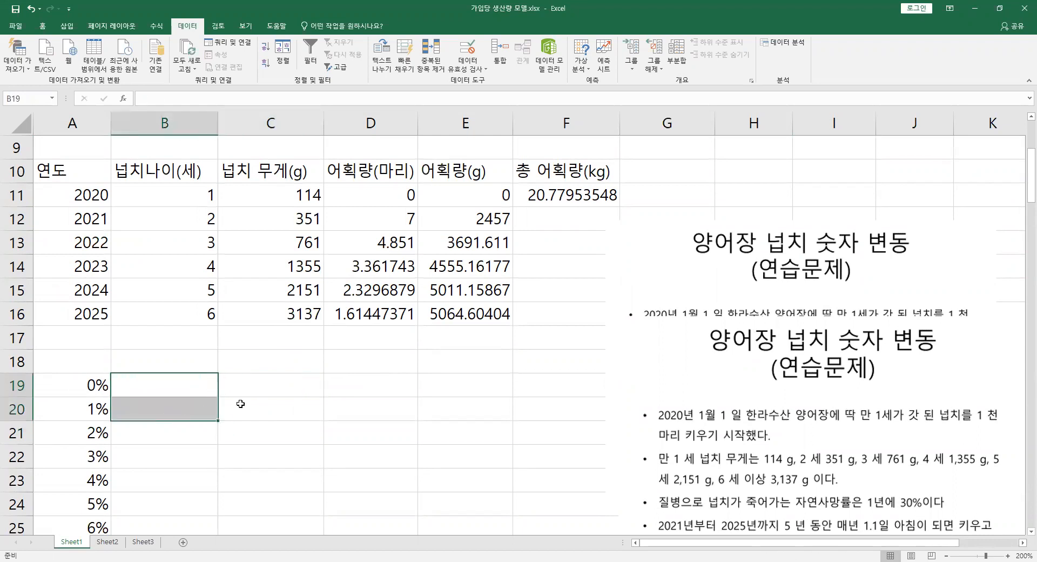
scroll(241, 402, "up", 3)
left_click(824, 234)
type("20")
key("Return")
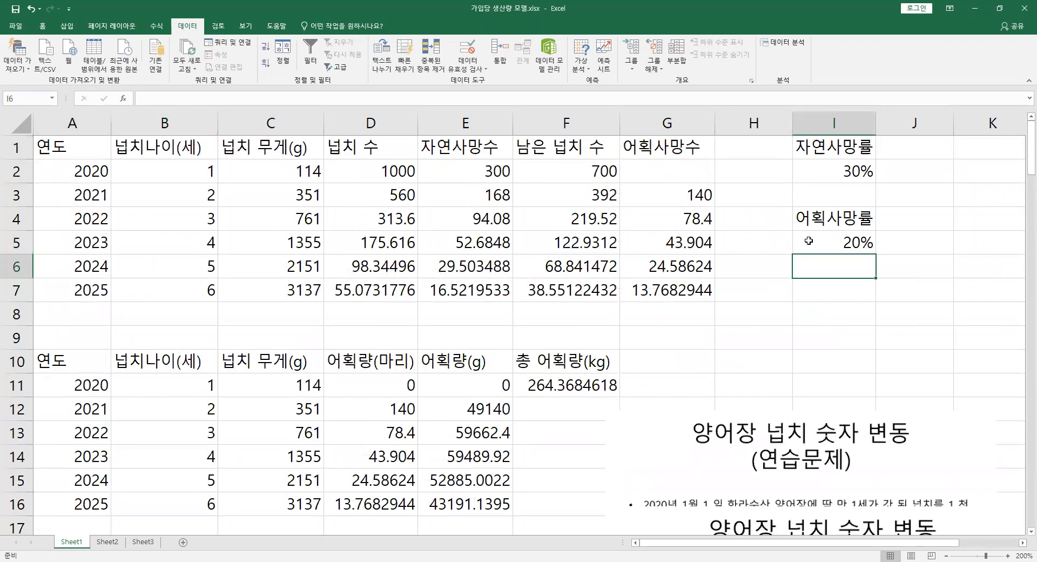
- Link cell B18, one row above the first result cell, to the total catch with the formula =F11
left_click(648, 289)
scroll(649, 289, "down", 2)
left_click(154, 408)
left_click_drag(68, 435, 137, 531)
left_click(131, 404)
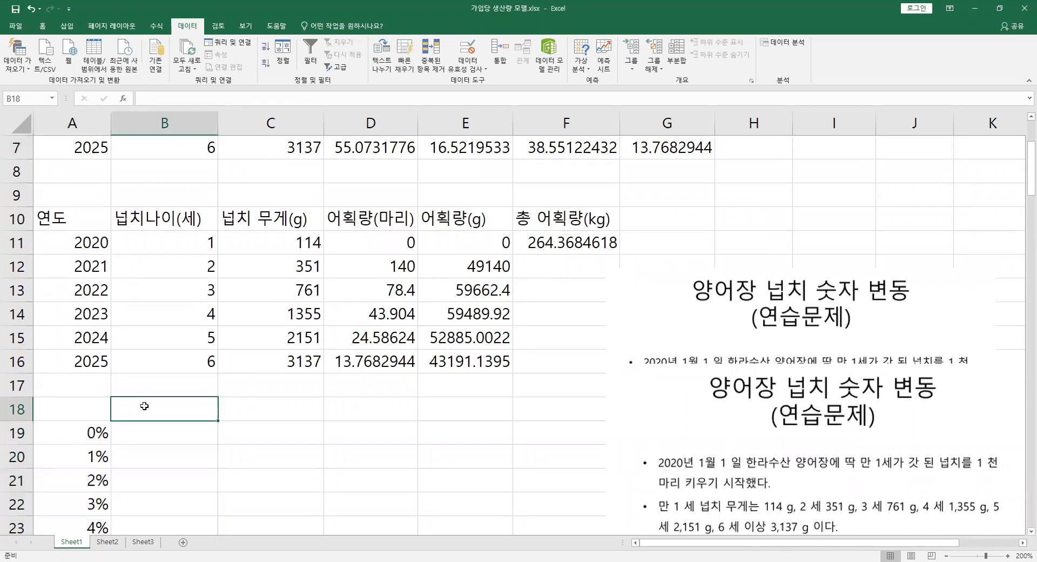
type("=")
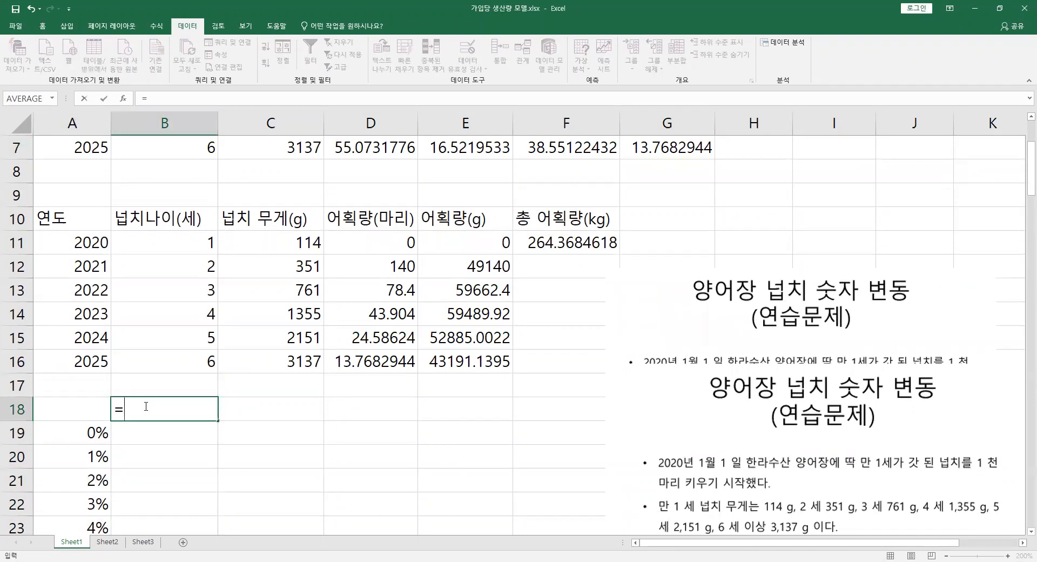
left_click(584, 240)
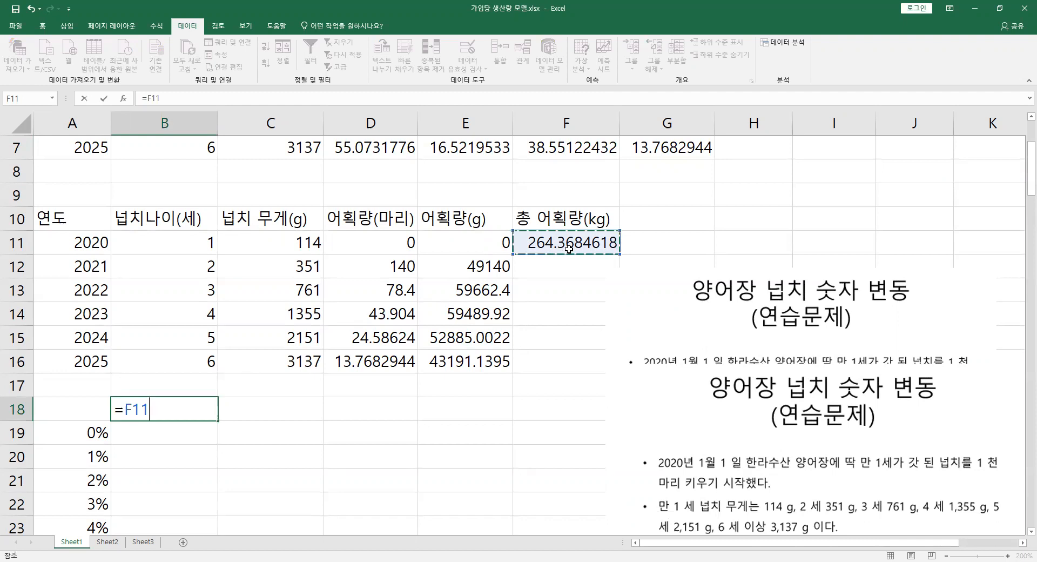
key("Return")
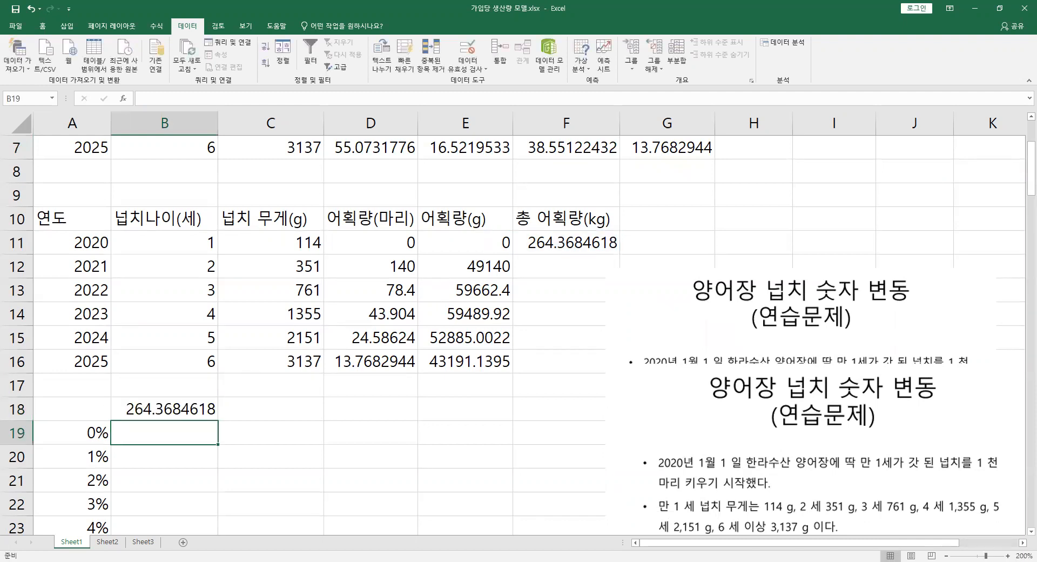
- Review the what-if layout: the total-catch reference in B18, the blank corner cell A18 and the rates starting in A19
left_click(186, 415)
left_click(160, 434)
left_click_drag(160, 434, 179, 503)
left_click(178, 411)
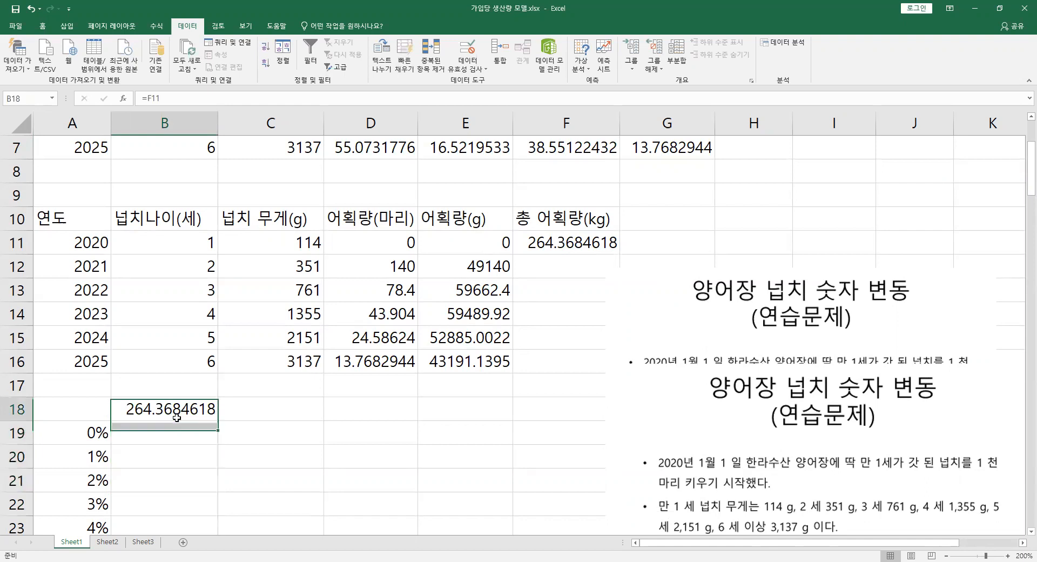
double_click(181, 413)
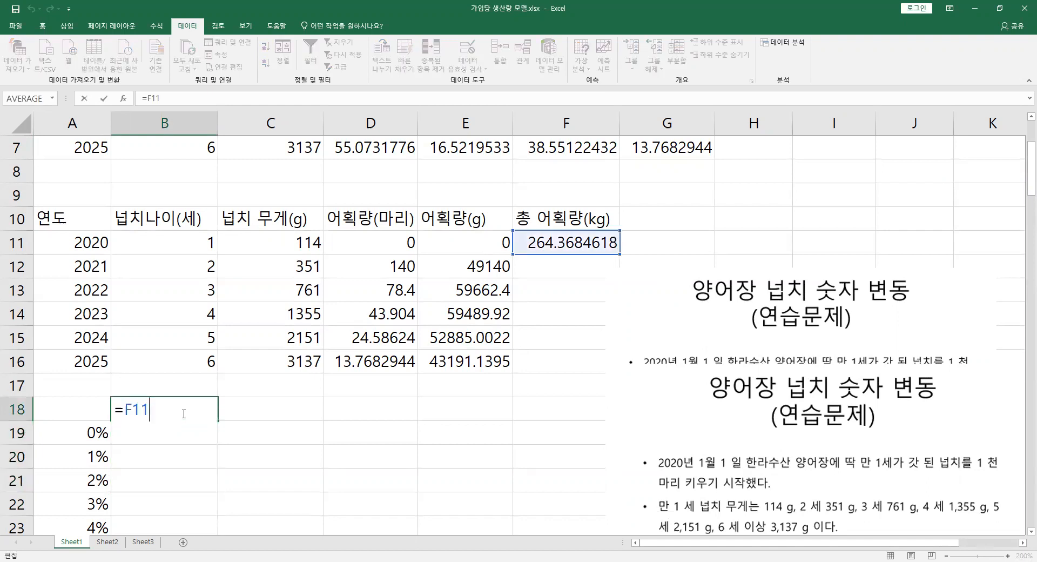
key("Return")
left_click_drag(81, 433, 97, 475)
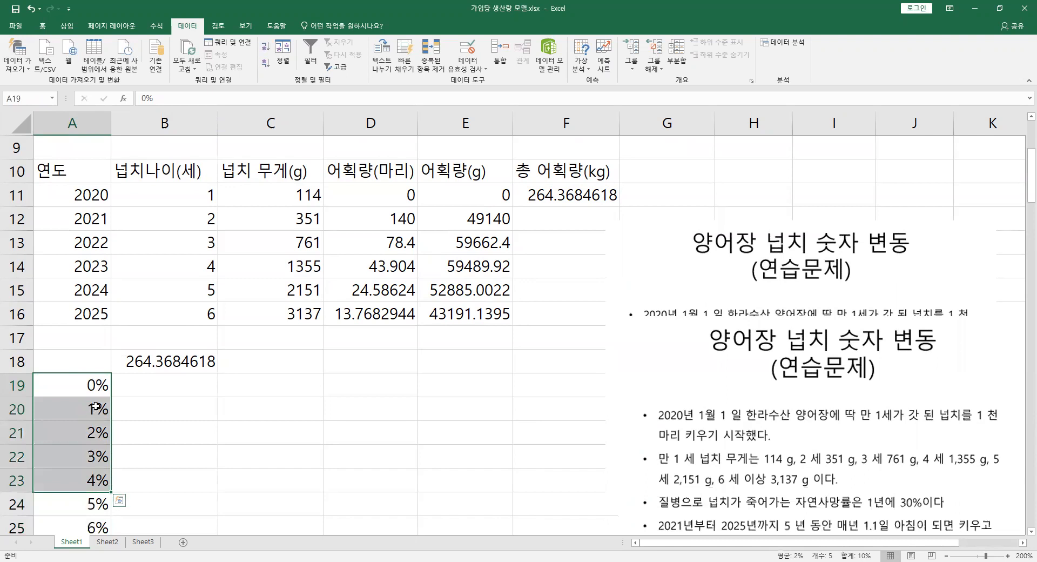
left_click(90, 391)
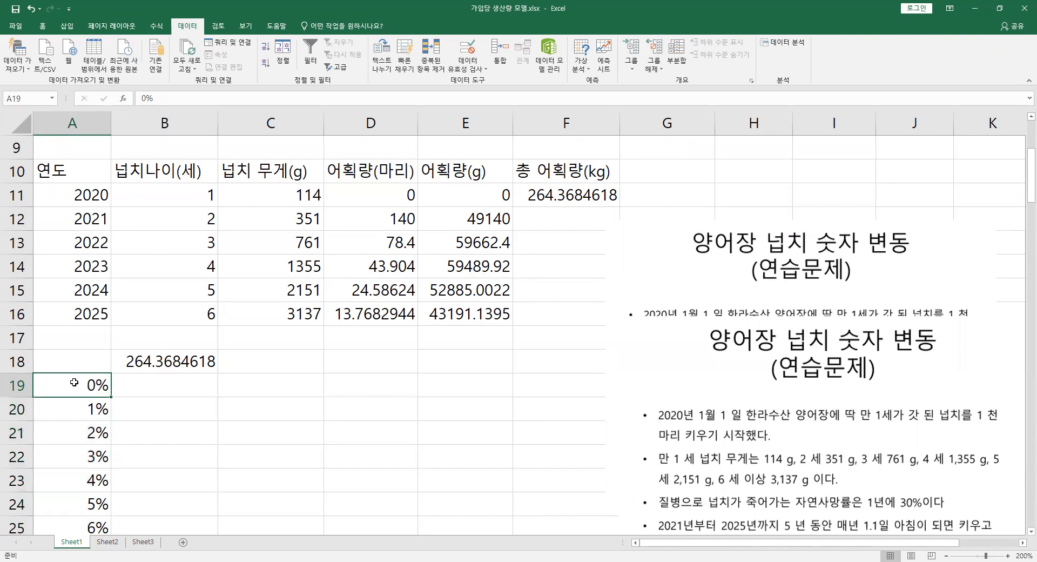
left_click(99, 361)
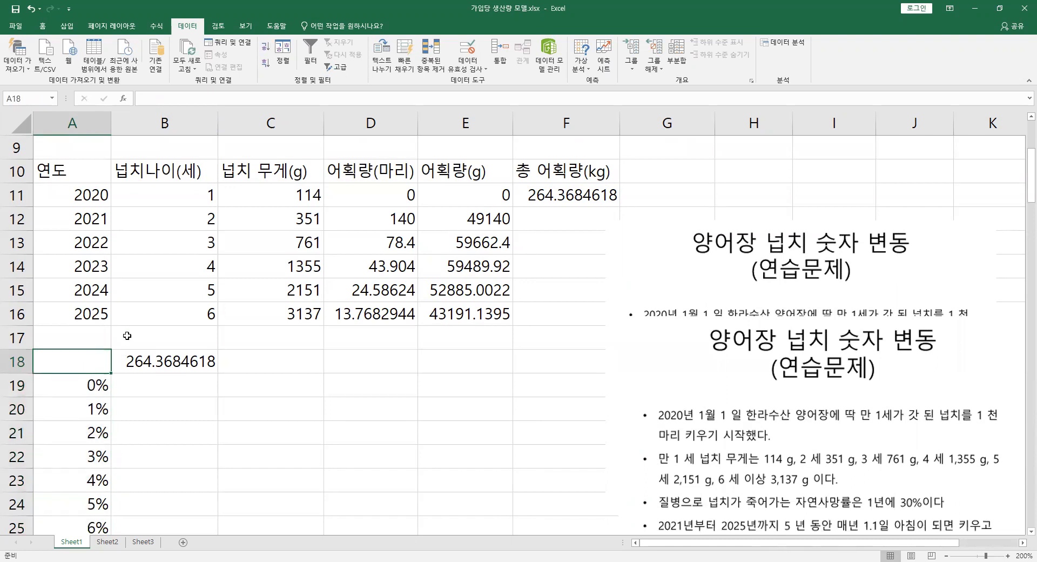
left_click_drag(156, 358, 137, 382)
left_click(148, 366)
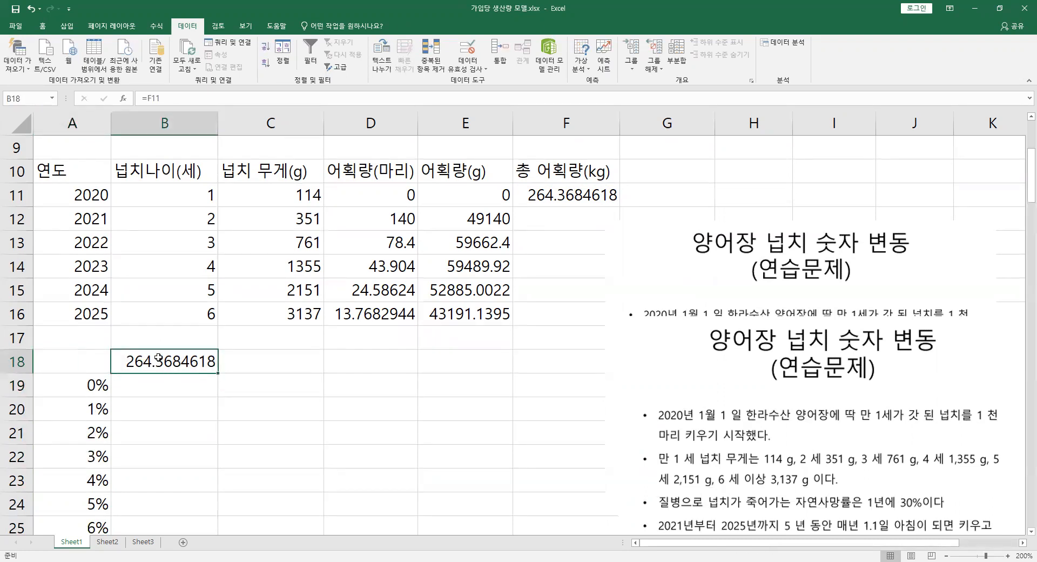
left_click(87, 356)
left_click(85, 387)
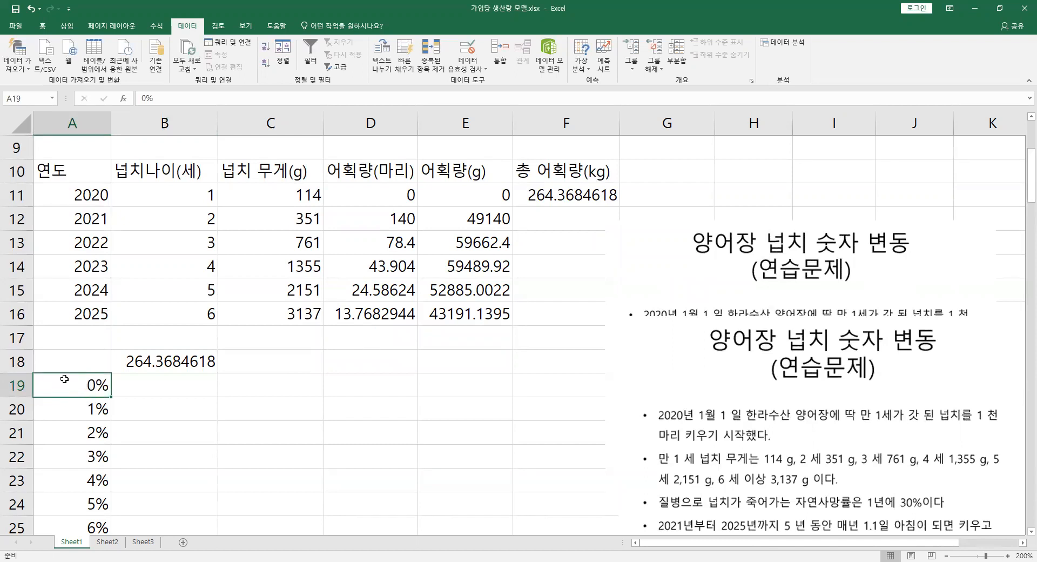
- Select the data table range A18:B119, from the blank corner cell down to the 100% row
left_click_drag(64, 356, 208, 470)
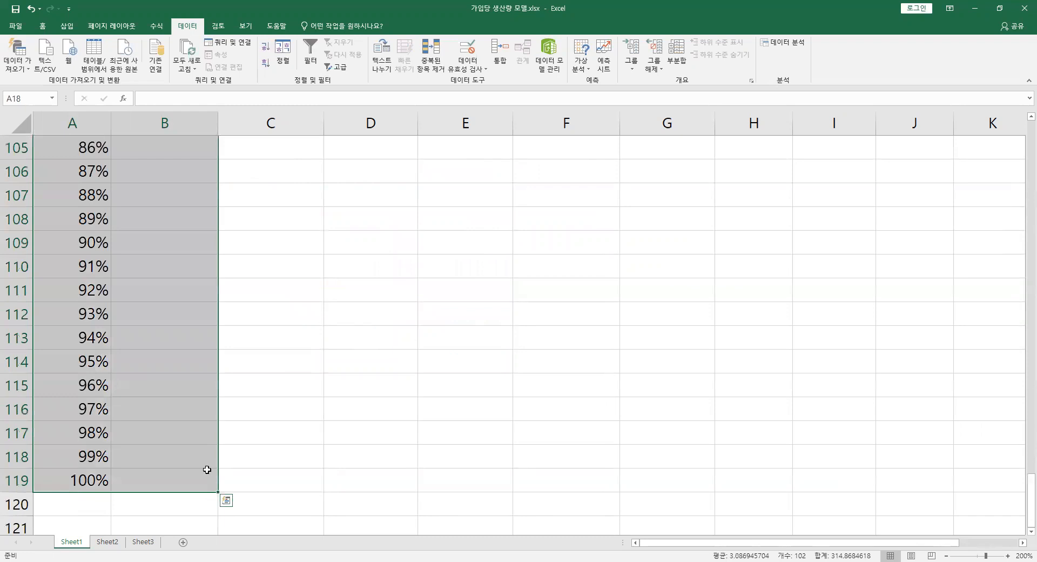
scroll(190, 468, "up", 7)
scroll(190, 454, "down", 8)
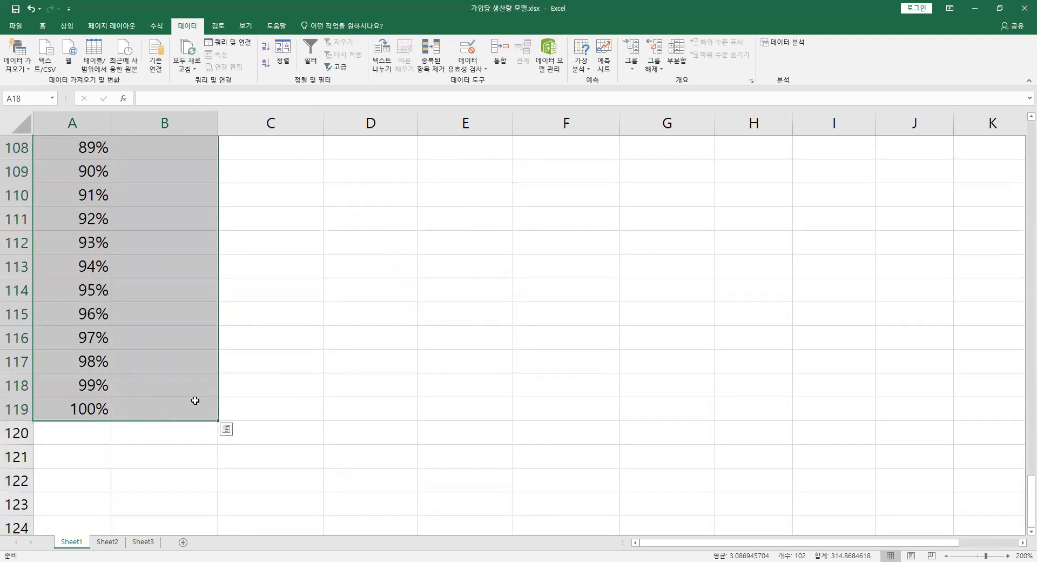
scroll(195, 398, "up", 20)
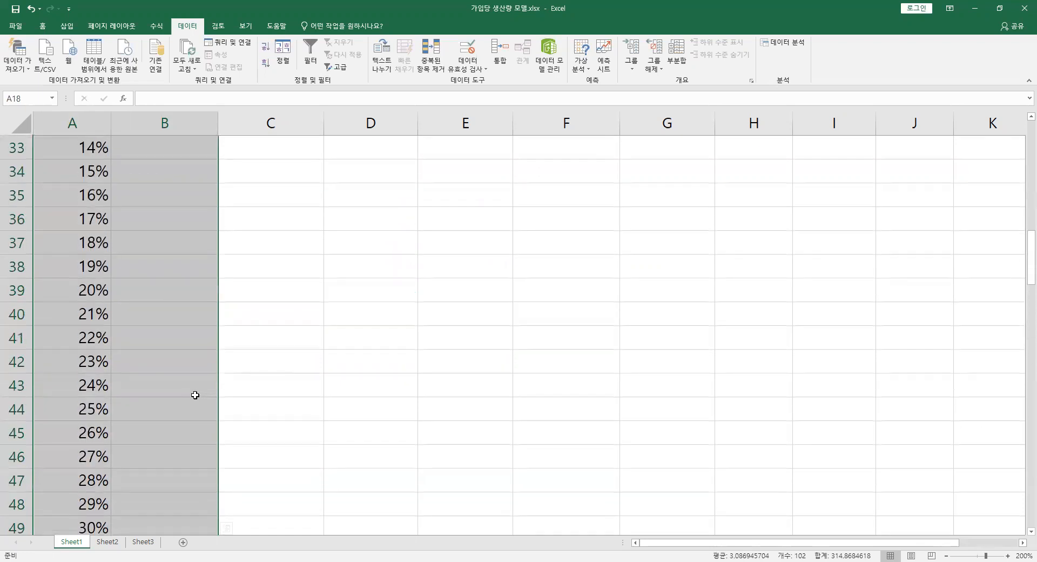
scroll(195, 395, "up", 5)
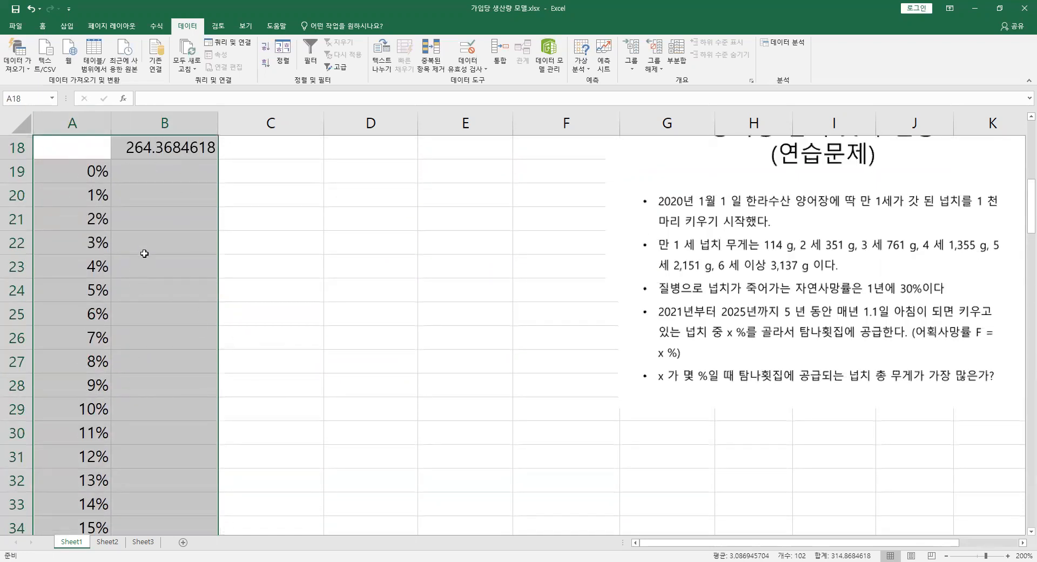
scroll(148, 254, "up", 1)
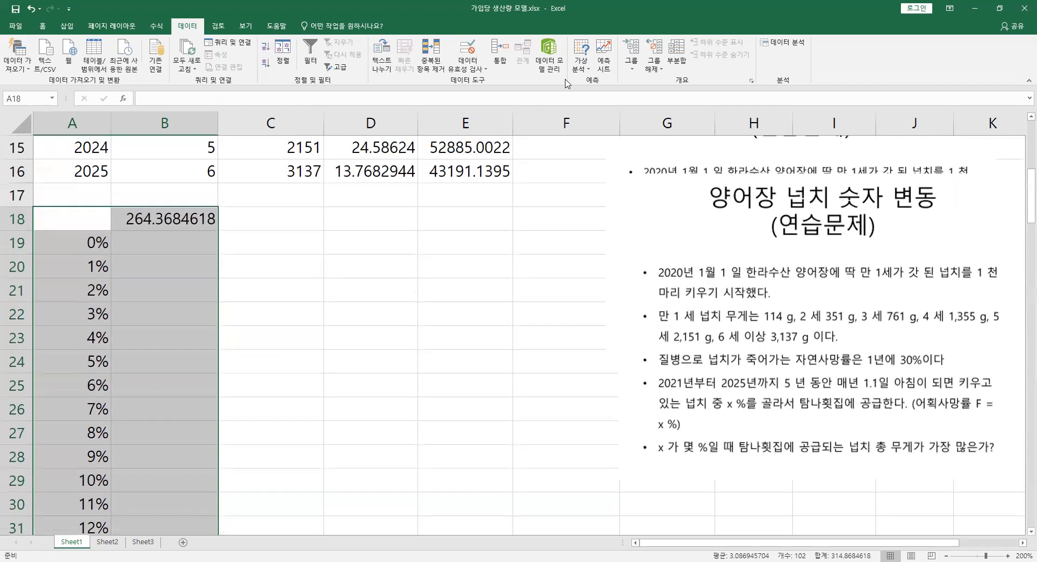
- Create a what-if data table over A18:B119 with the fishing mortality rate in I5 as the column input cell
left_click(587, 70)
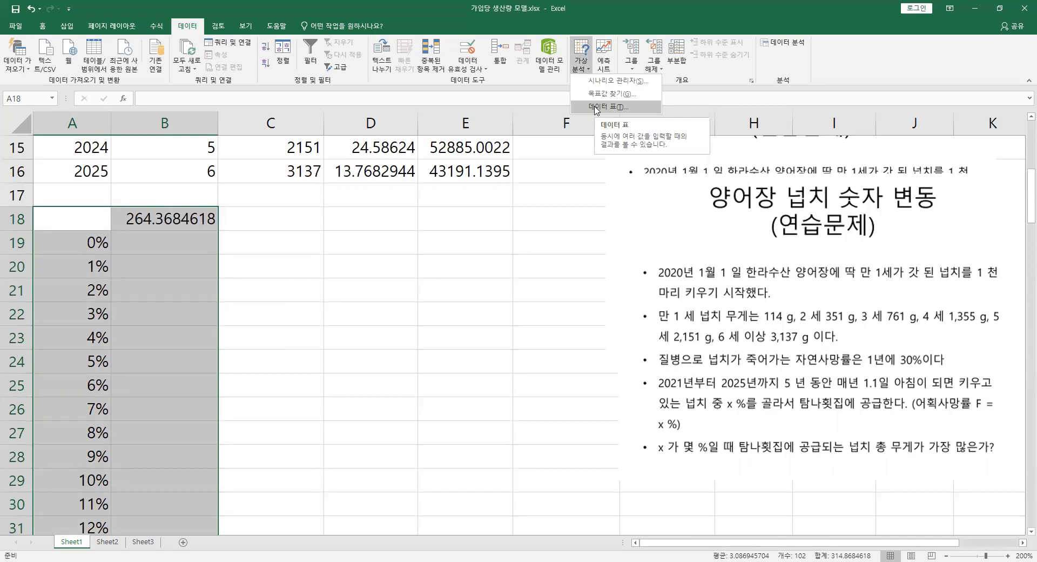
left_click(596, 107)
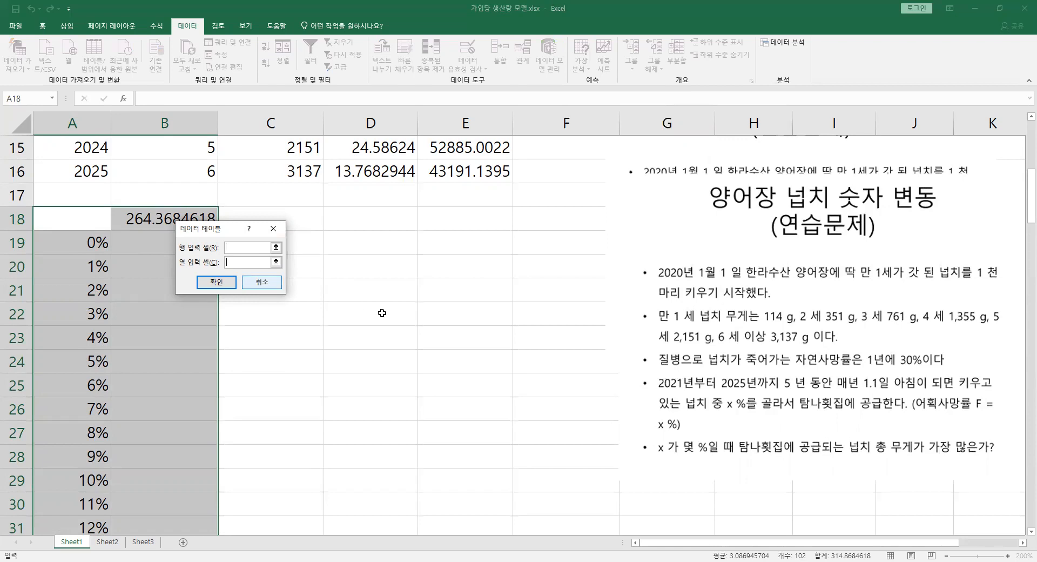
scroll(489, 310, "up", 1)
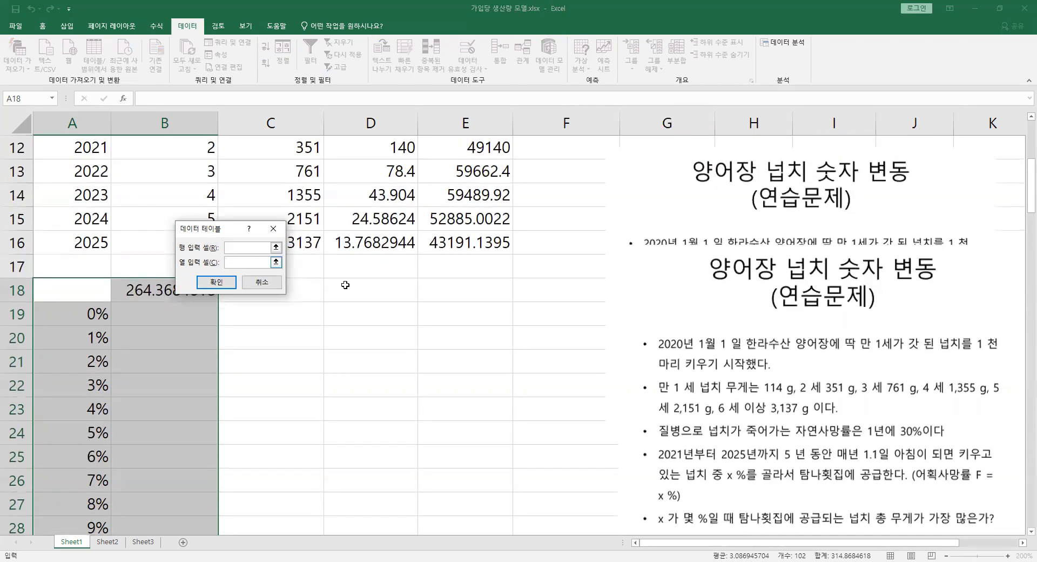
scroll(346, 285, "up", 4)
left_click(836, 244)
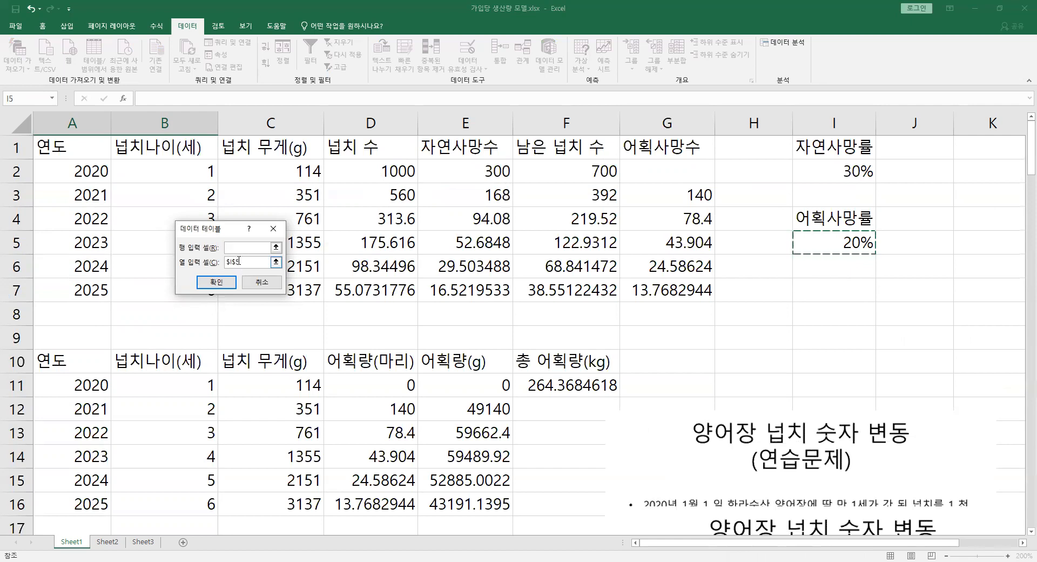
scroll(238, 258, "down", 1)
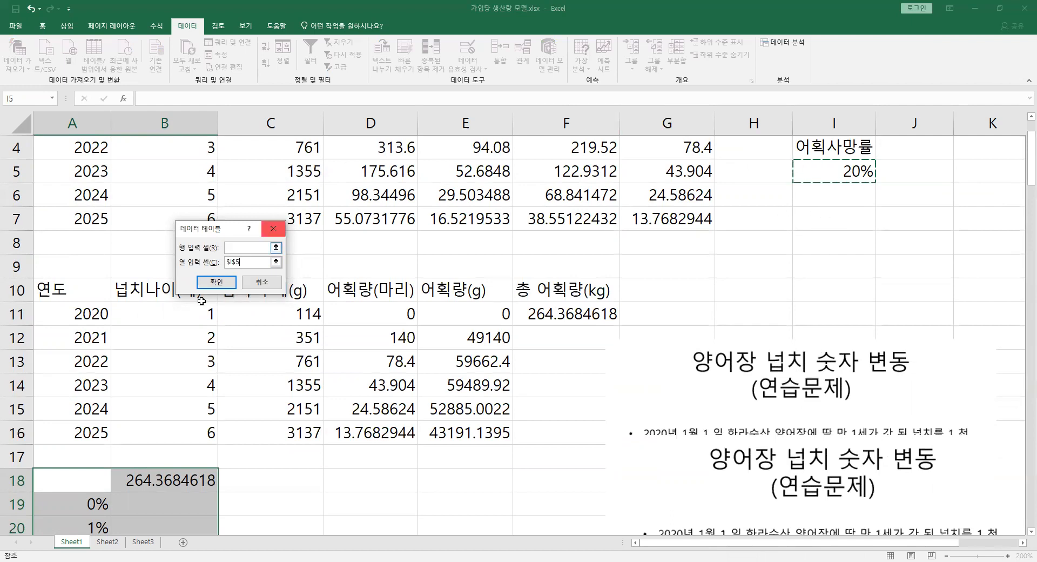
left_click(217, 282)
- Examine how the total catches in the data table change across the fishing mortality rates from 0% to 100%
scroll(173, 361, "down", 2)
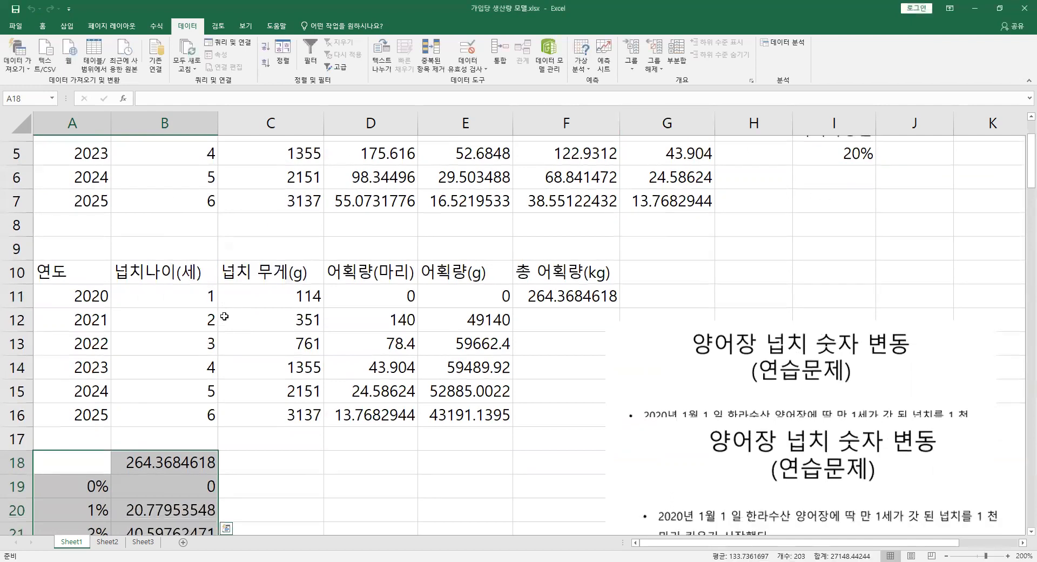
left_click(173, 361)
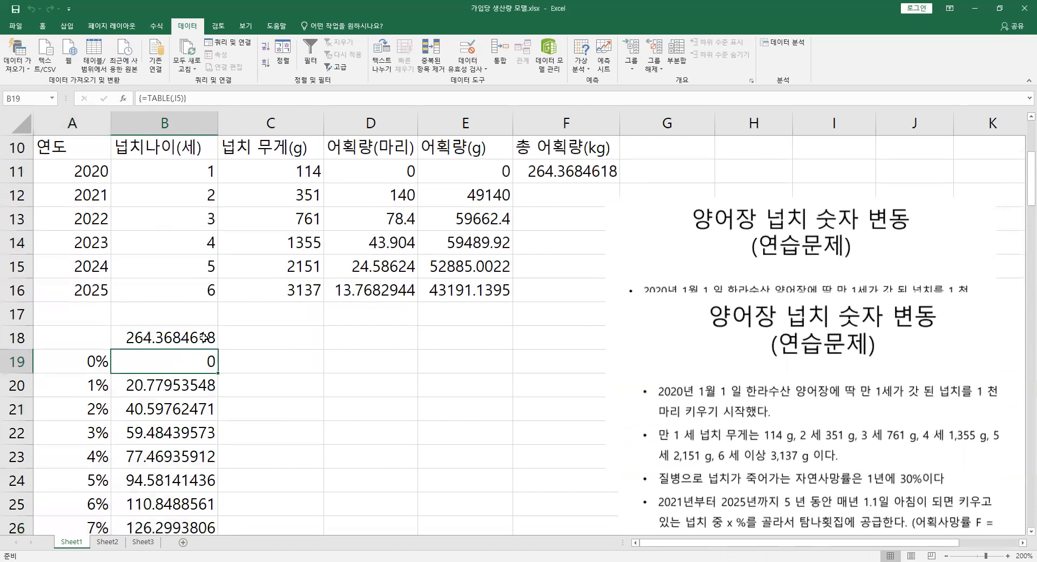
scroll(206, 337, "down", 2)
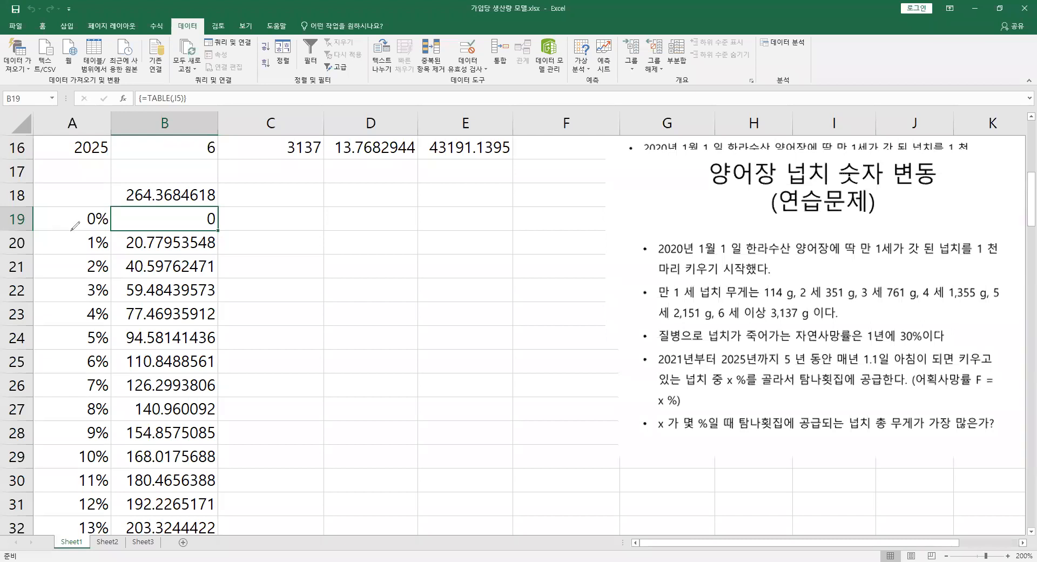
mouse_move(56, 252)
left_mouse_down()
mouse_move(216, 247)
mouse_move(121, 243)
mouse_move(190, 284)
mouse_move(46, 260)
left_mouse_up()
mouse_move(208, 310)
left_mouse_down()
mouse_move(103, 362)
mouse_move(178, 416)
left_mouse_up()
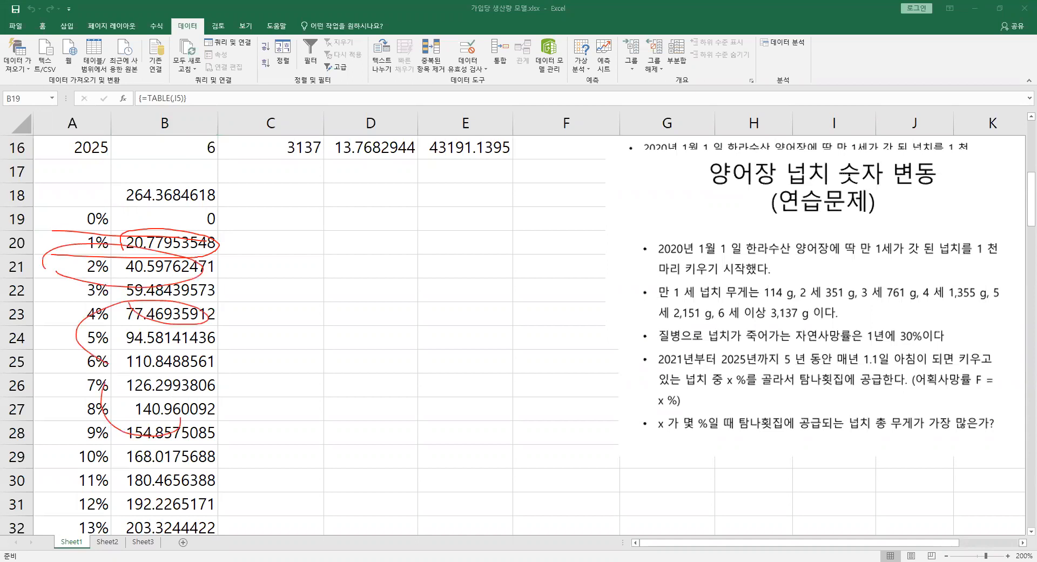
key("e")
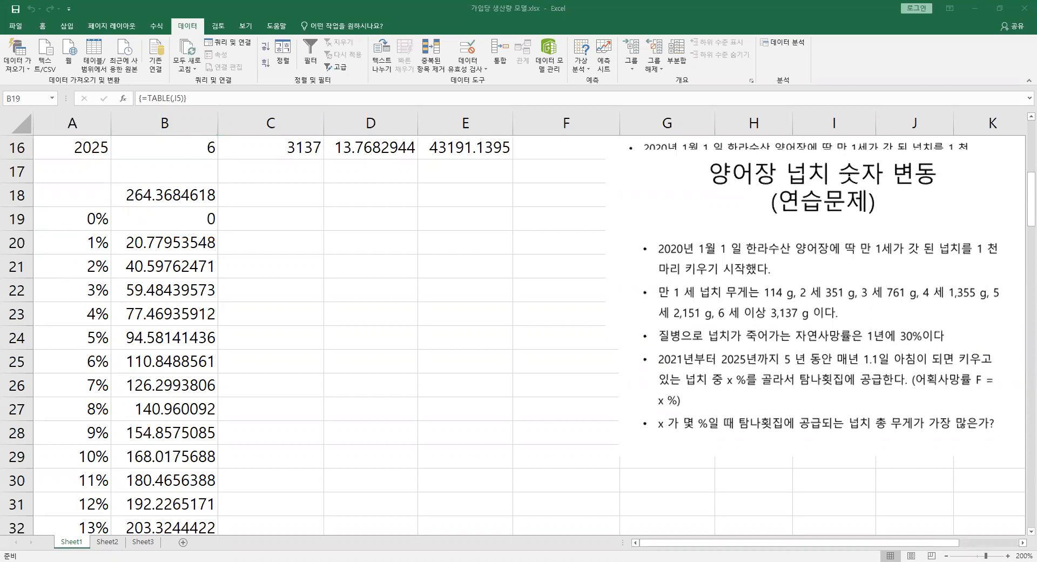
scroll(273, 238, "down", 20)
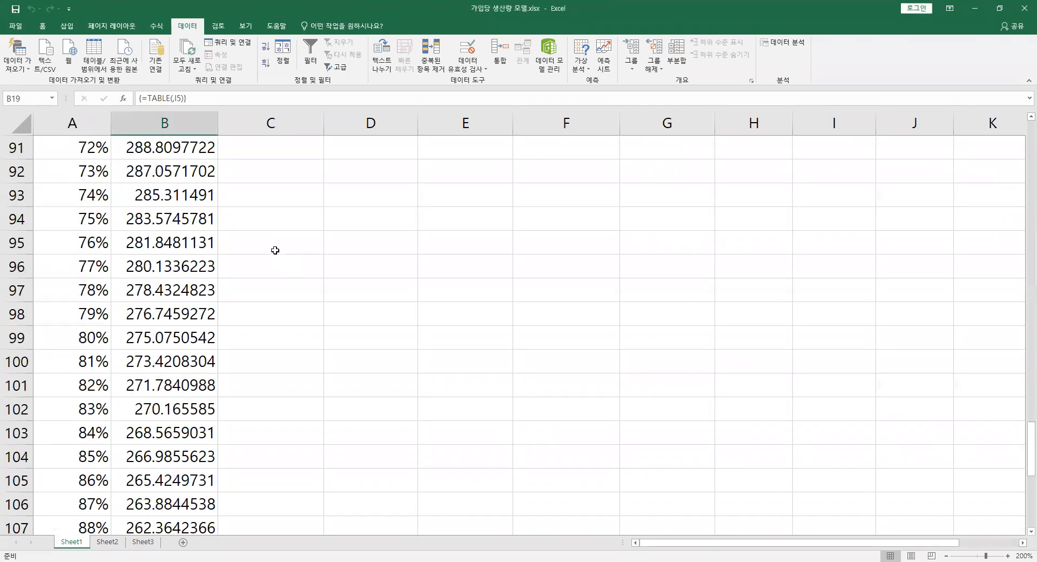
scroll(274, 259, "down", 2)
scroll(278, 285, "up", 1)
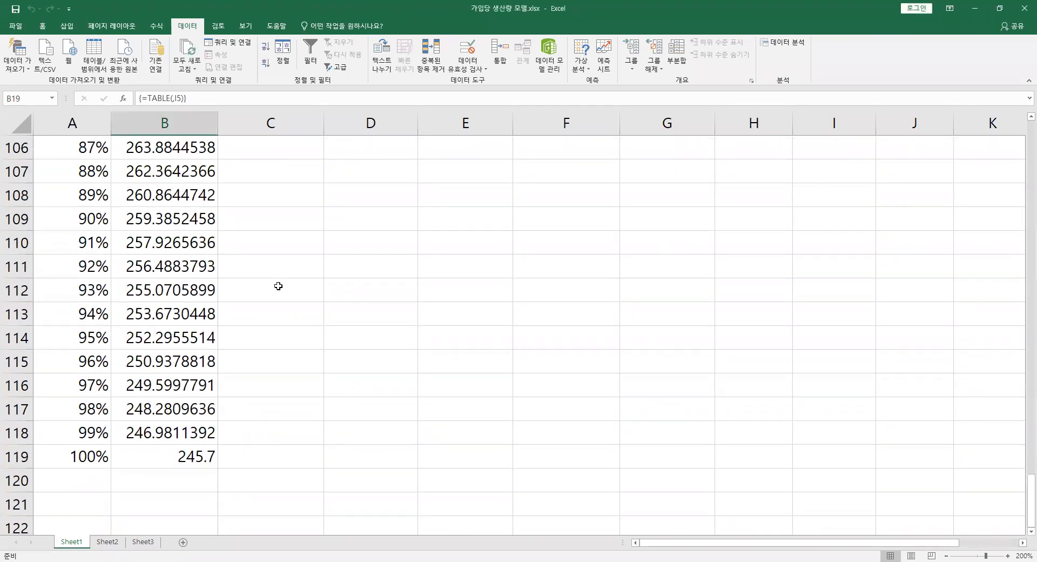
scroll(278, 289, "up", 13)
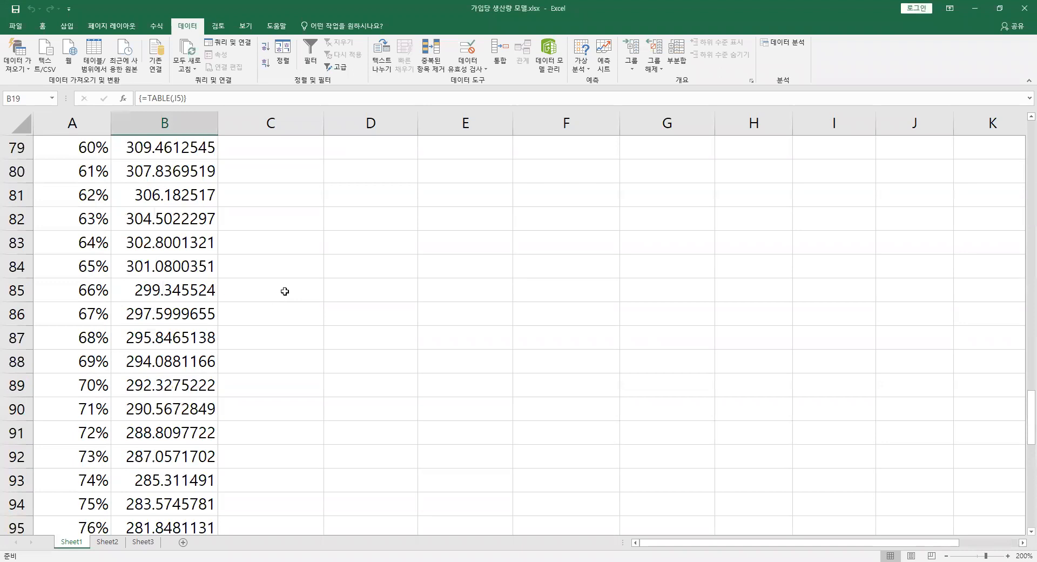
scroll(286, 289, "up", 11)
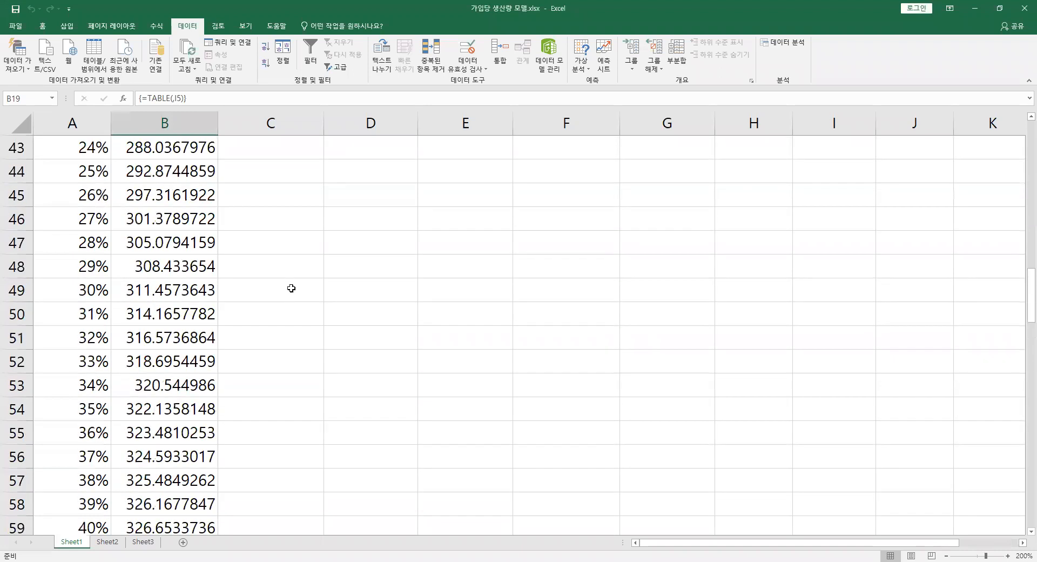
scroll(295, 292, "up", 6)
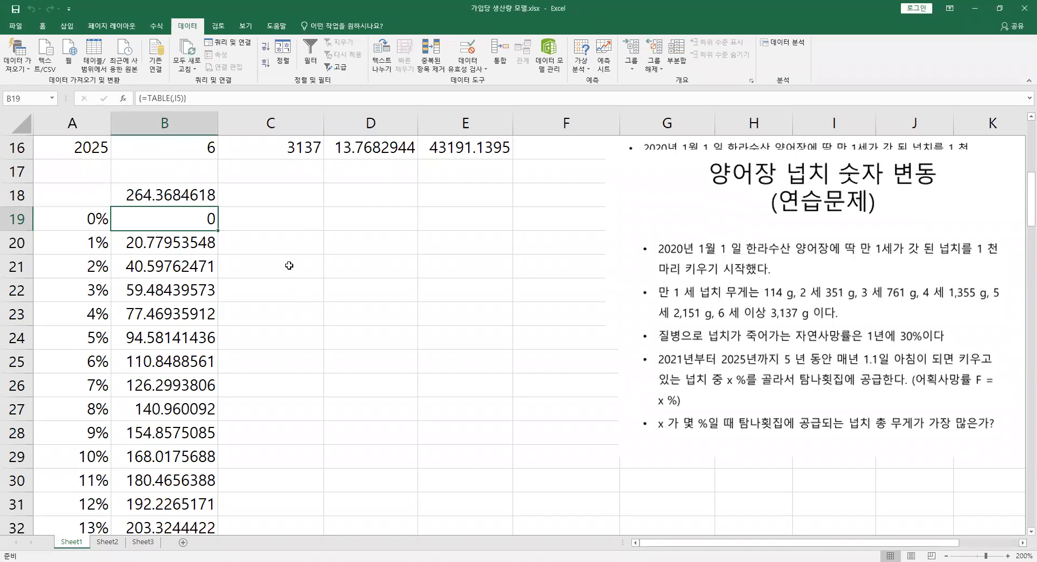
scroll(431, 303, "up", 5)
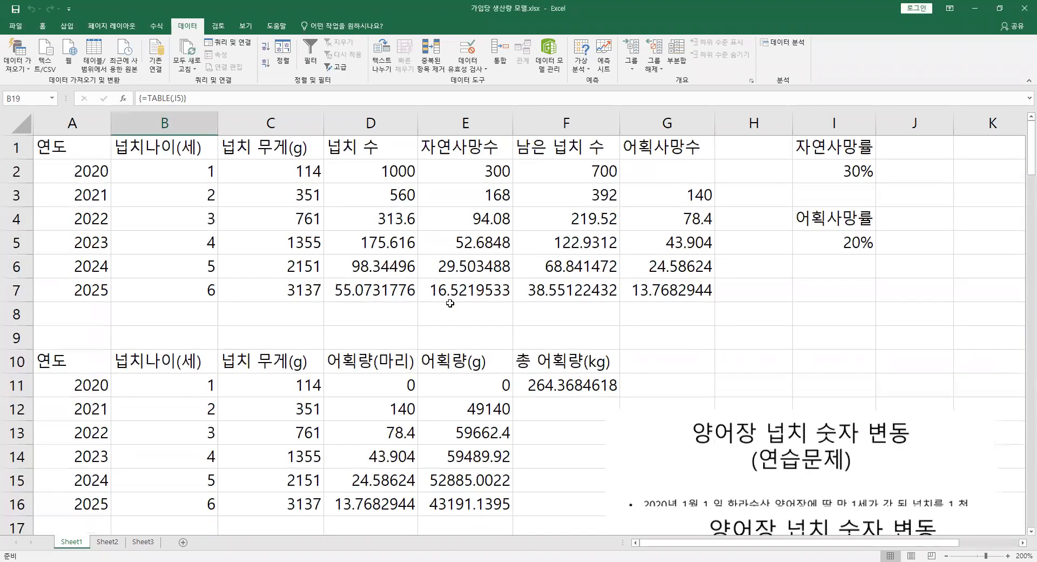
- Compare the total catch in F11 for the 20% rate in I5 with the 20% row of the data table
left_click(830, 237)
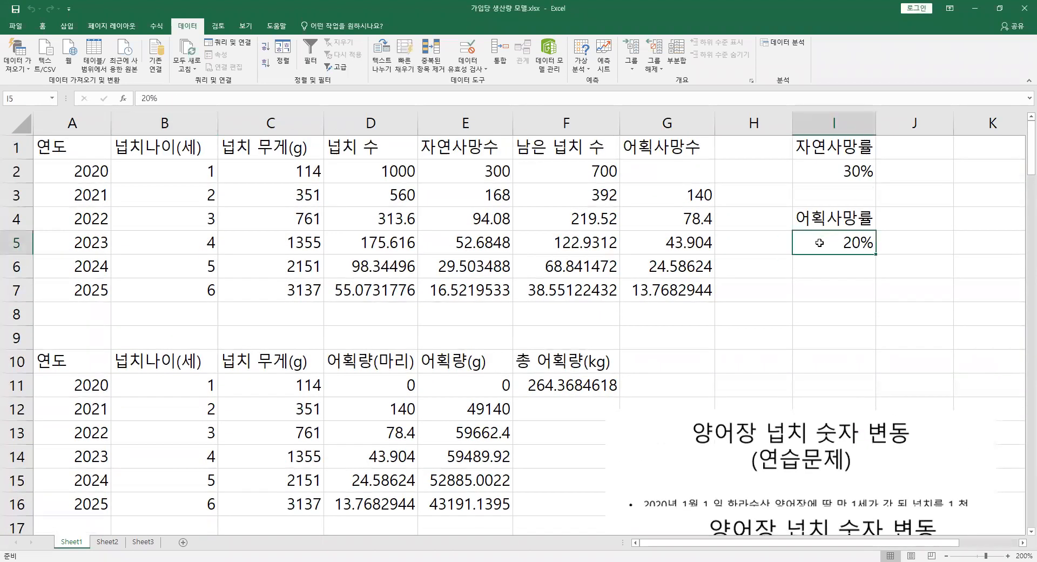
scroll(819, 243, "down", 1)
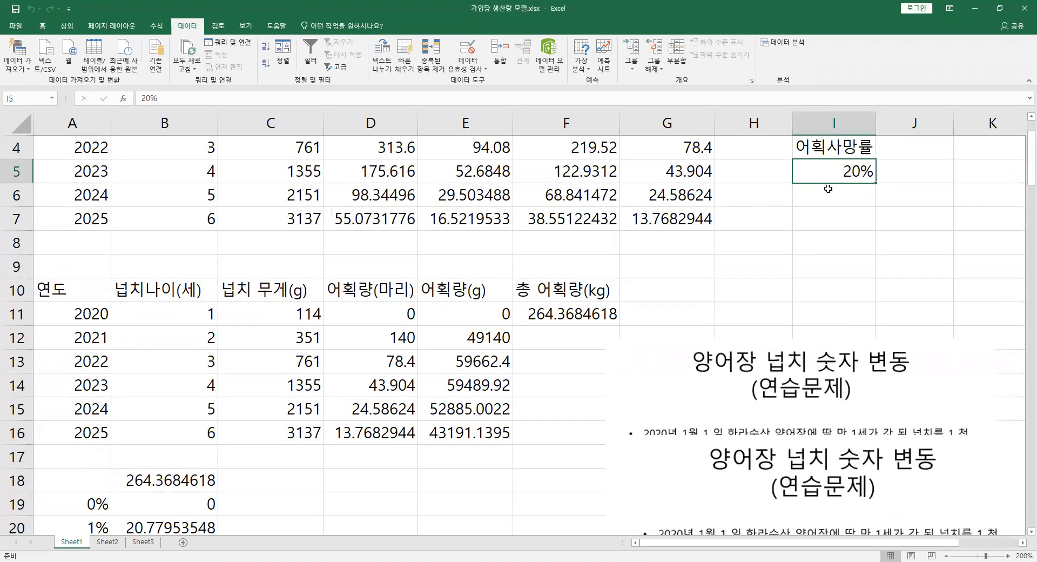
left_click(534, 322)
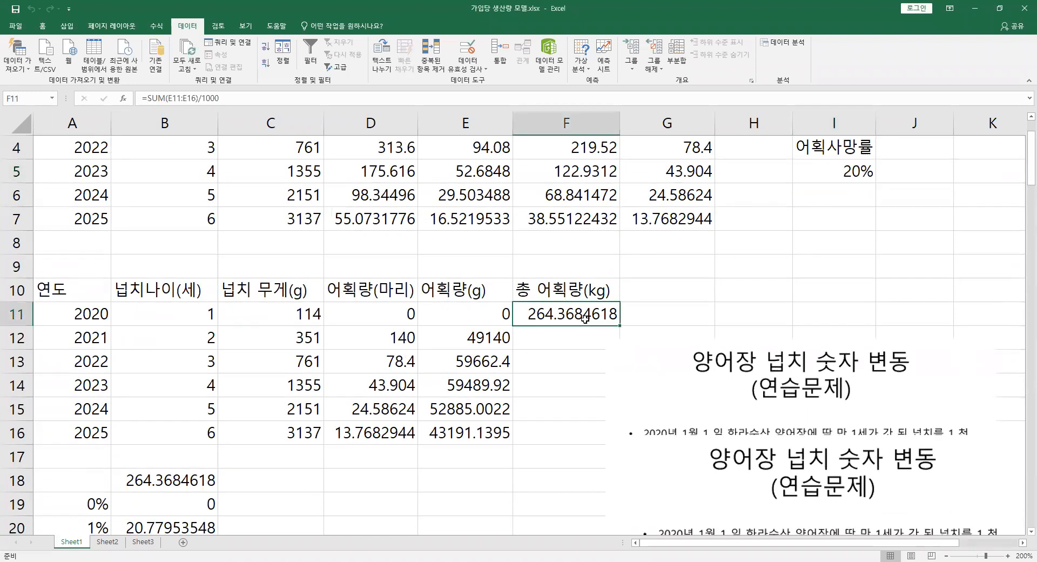
scroll(322, 344, "down", 6)
scroll(253, 344, "down", 2)
left_click_drag(78, 408, 132, 416)
left_click(80, 408)
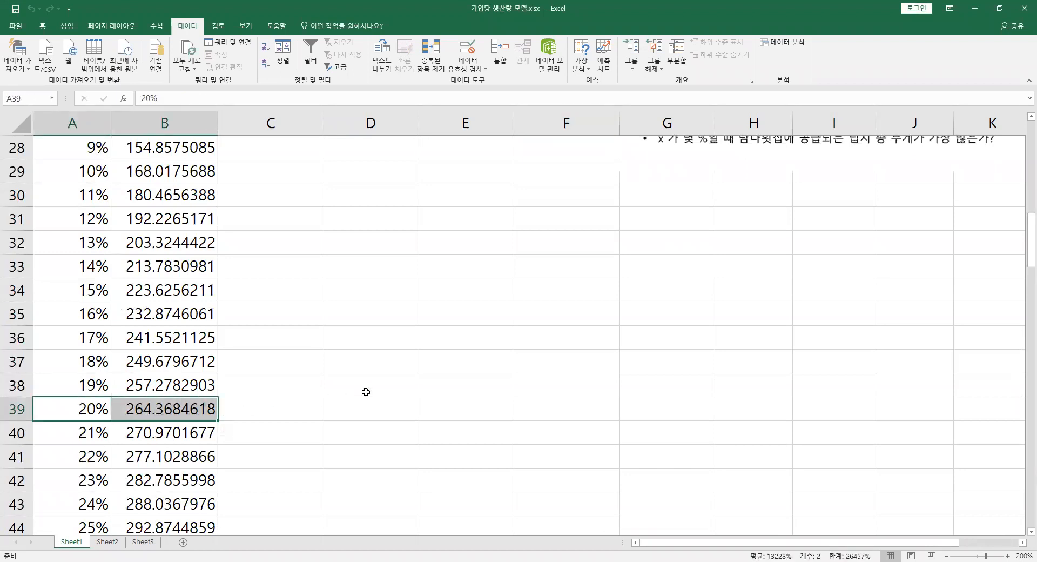
- Set the fishing mortality rate in I5 to 25% and compare the total catch in F11 with the table's 25% row
scroll(729, 257, "up", 9)
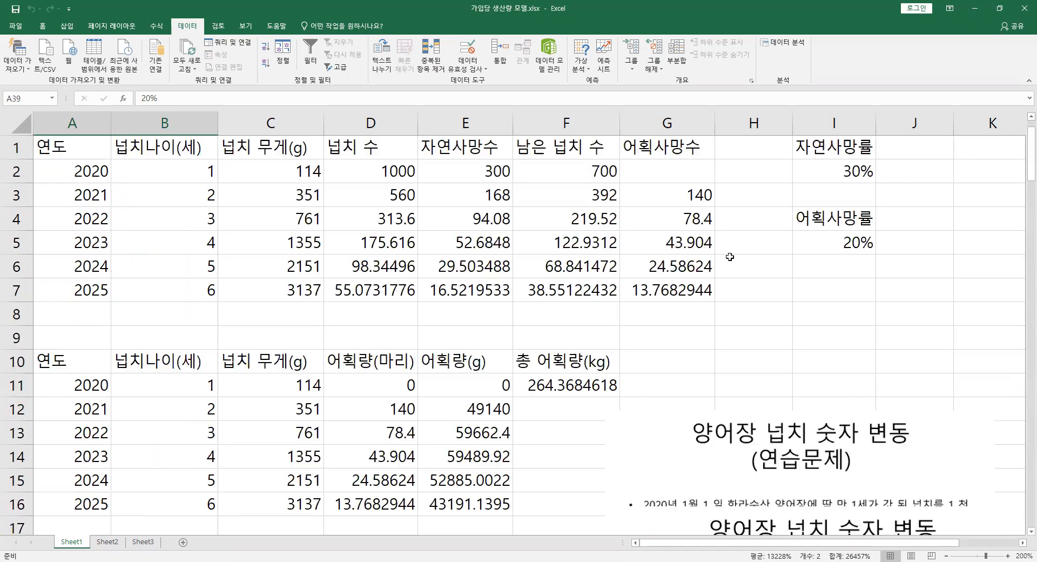
left_click(826, 240)
type("25")
key("Return")
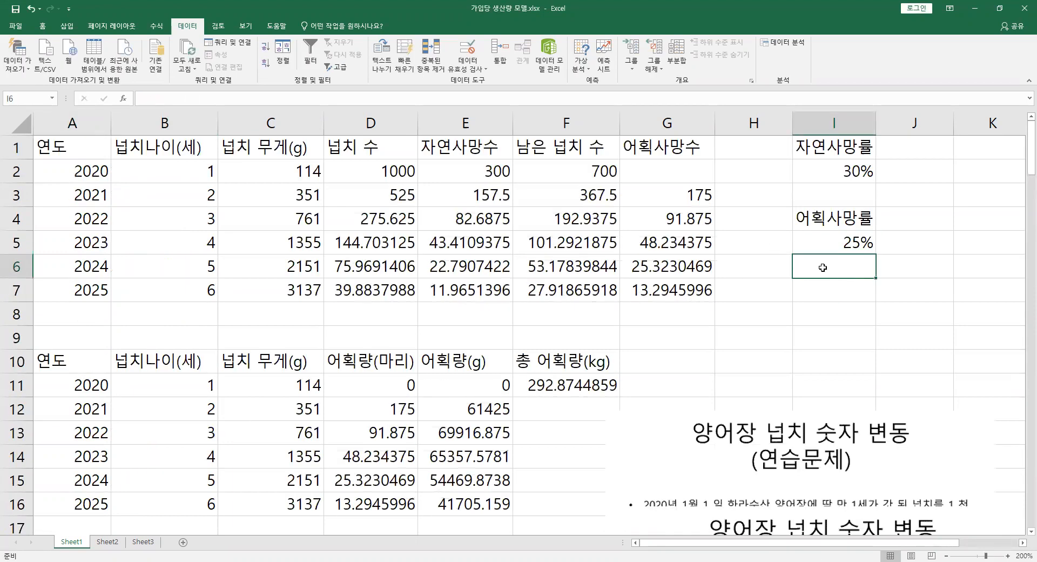
key("Up")
left_click(538, 383)
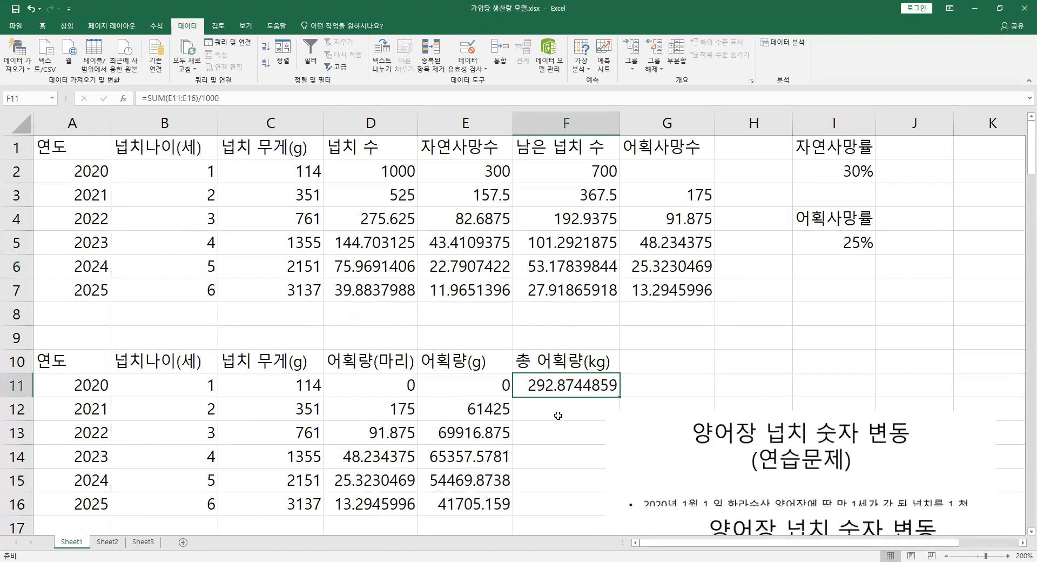
scroll(559, 384, "down", 6)
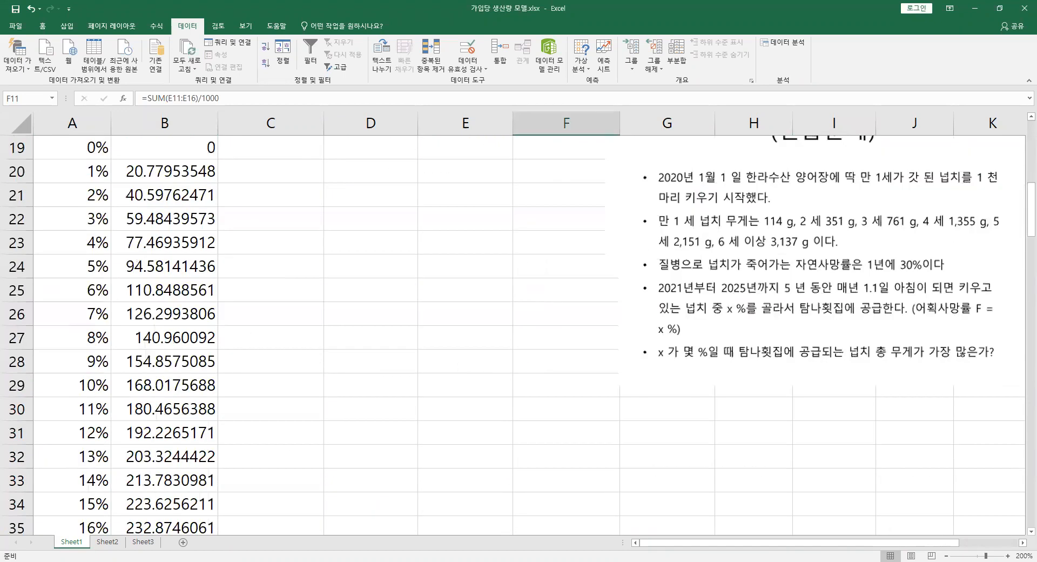
scroll(100, 433, "down", 4)
left_click_drag(89, 456, 166, 458)
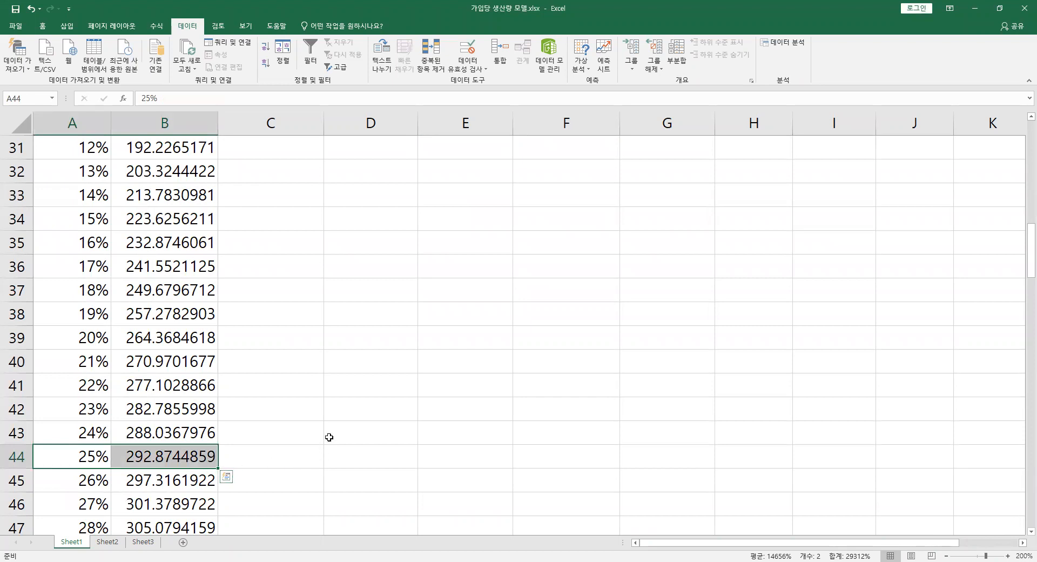
left_click(414, 389)
- Set the fishing mortality rate in I5 back to 20%
scroll(416, 372, "up", 10)
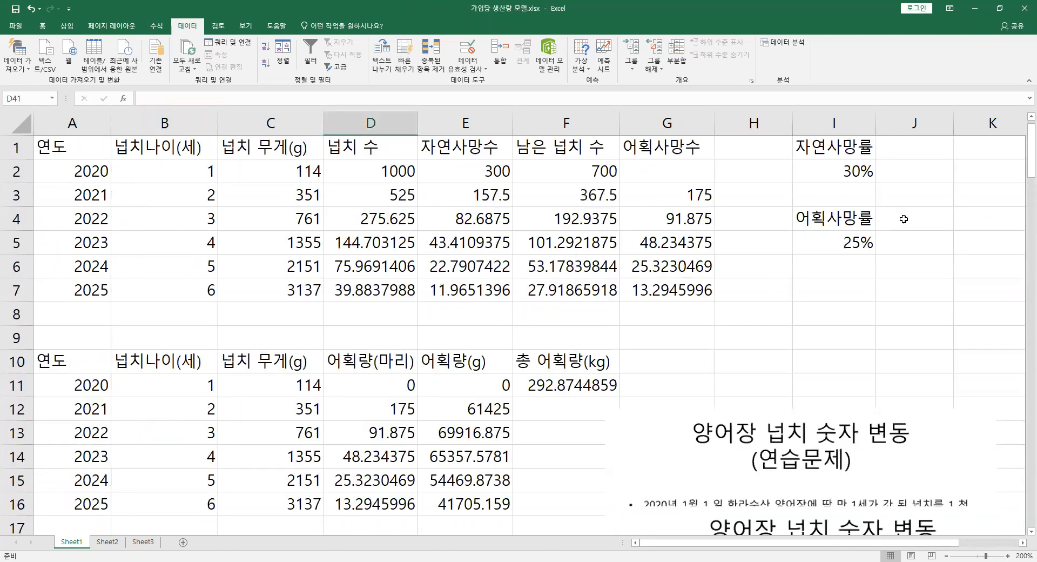
left_click(827, 243)
type("20")
key("Return")
left_click(860, 240)
- Inspect the first result cells of the data table from B19 down and the total-catch reference in B18
scroll(432, 324, "down", 4)
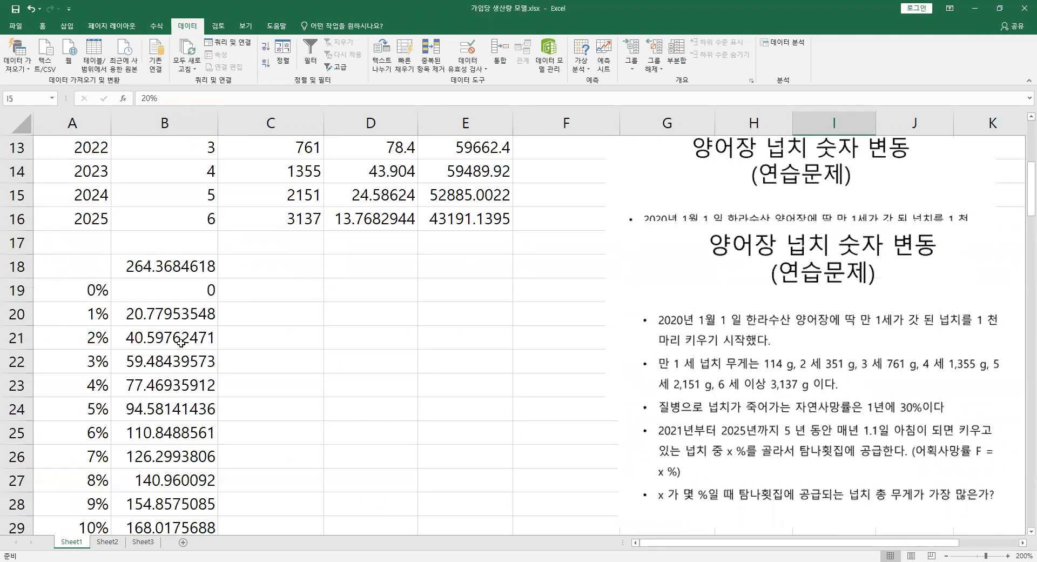
left_click_drag(164, 290, 72, 480)
left_click(130, 394)
left_click(148, 339)
left_click(169, 315)
left_click(189, 291)
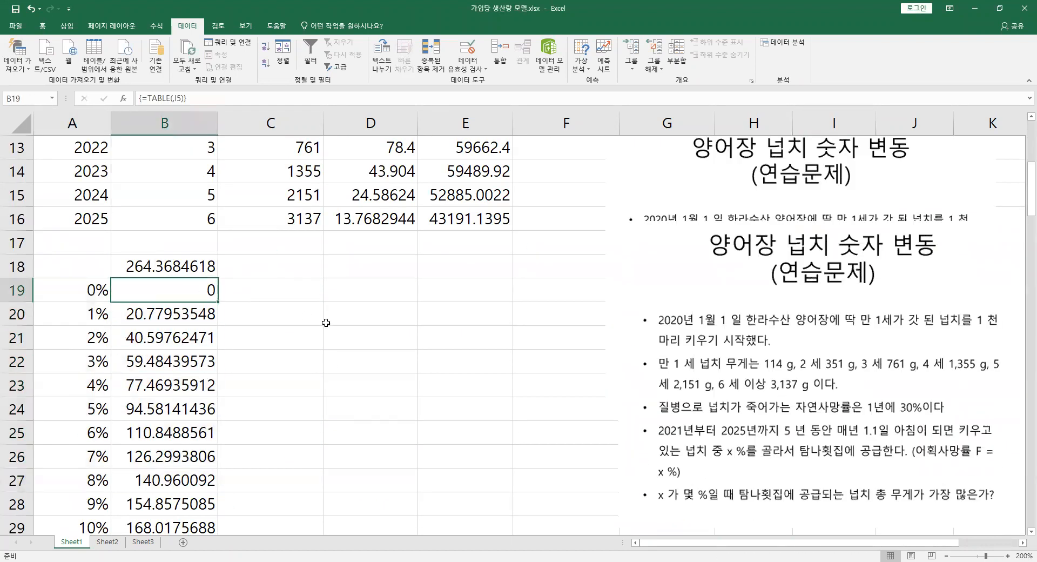
left_click(187, 266)
left_click(232, 268)
left_click(208, 269)
left_click(239, 271)
left_click(326, 328)
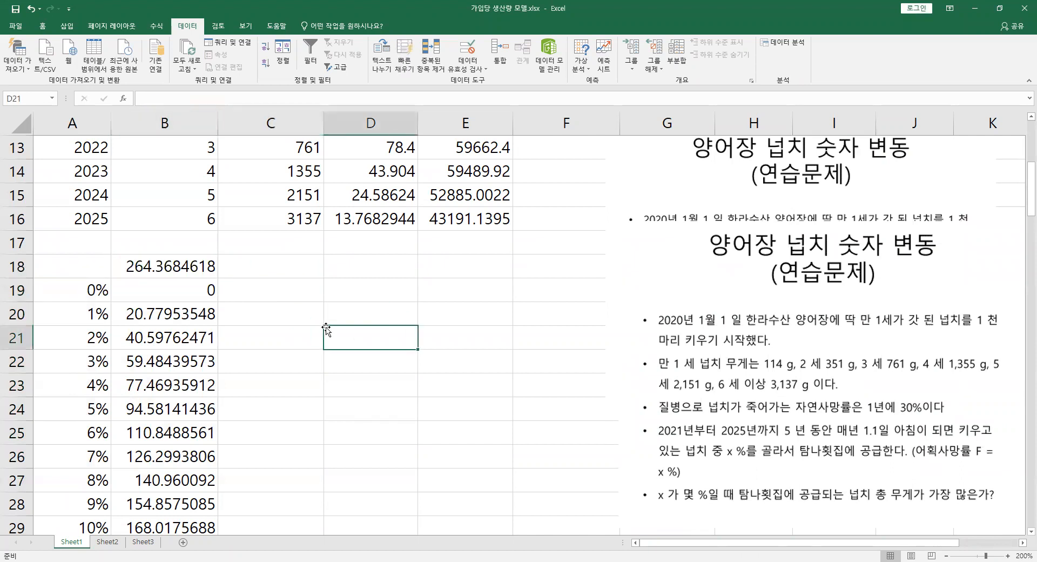
- Enter the labels "Fmax =" and "Ymax =" in D19:D20 and move them one column over to E19:E20
left_click(329, 293)
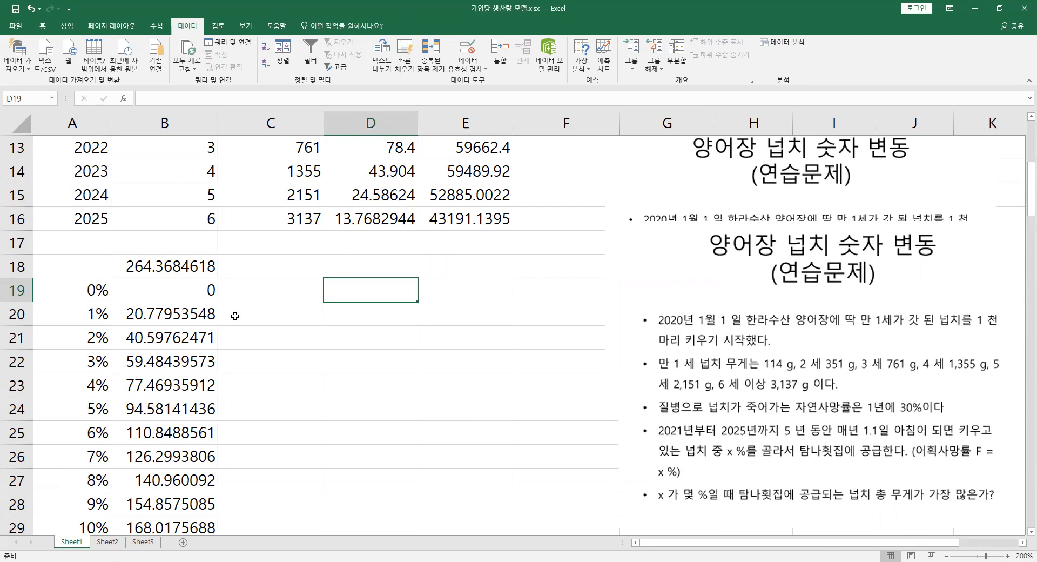
type("Fma")
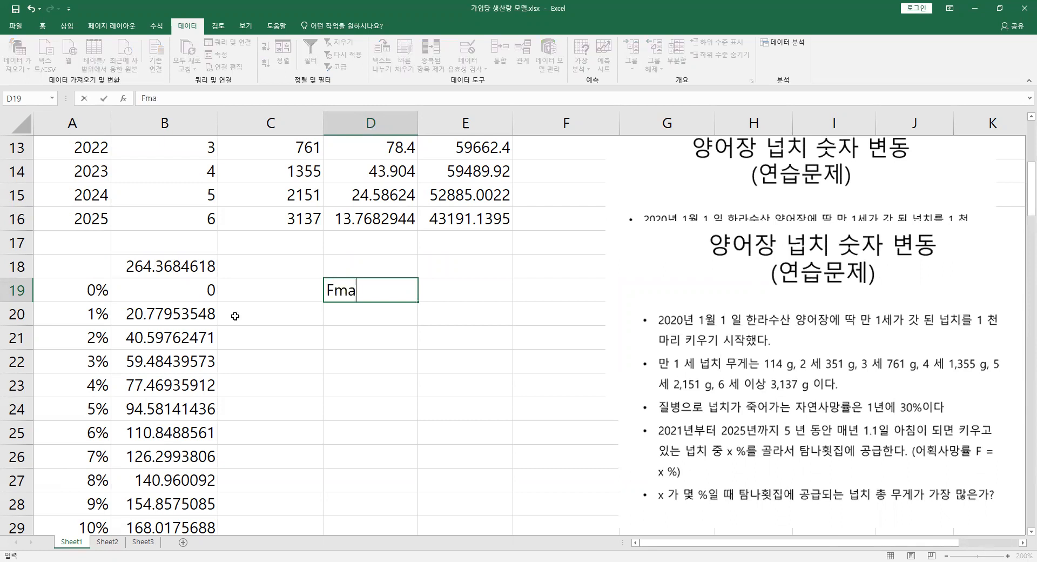
type("x =")
key("Return")
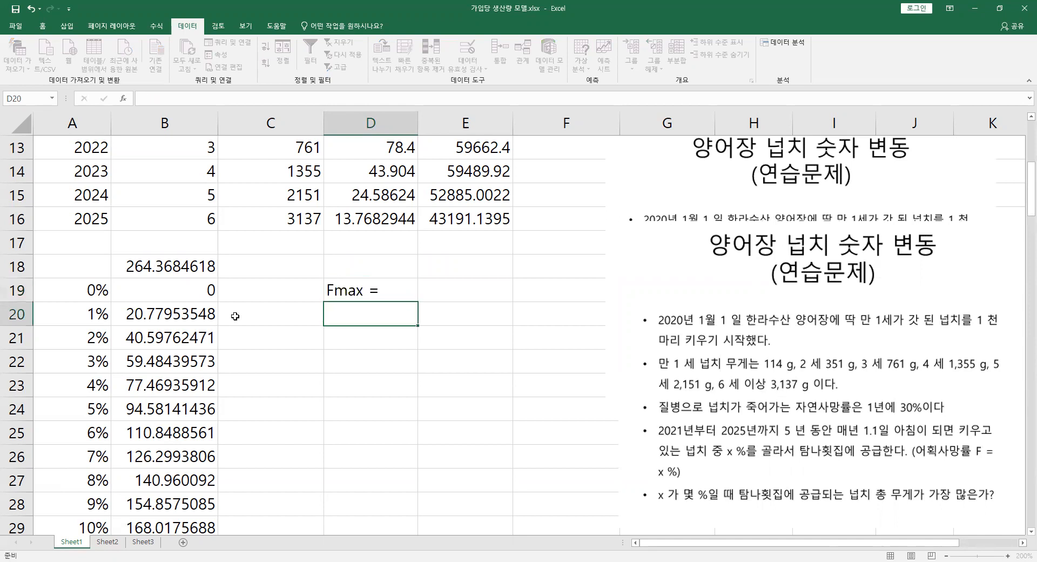
type("Ymax =")
key("Return")
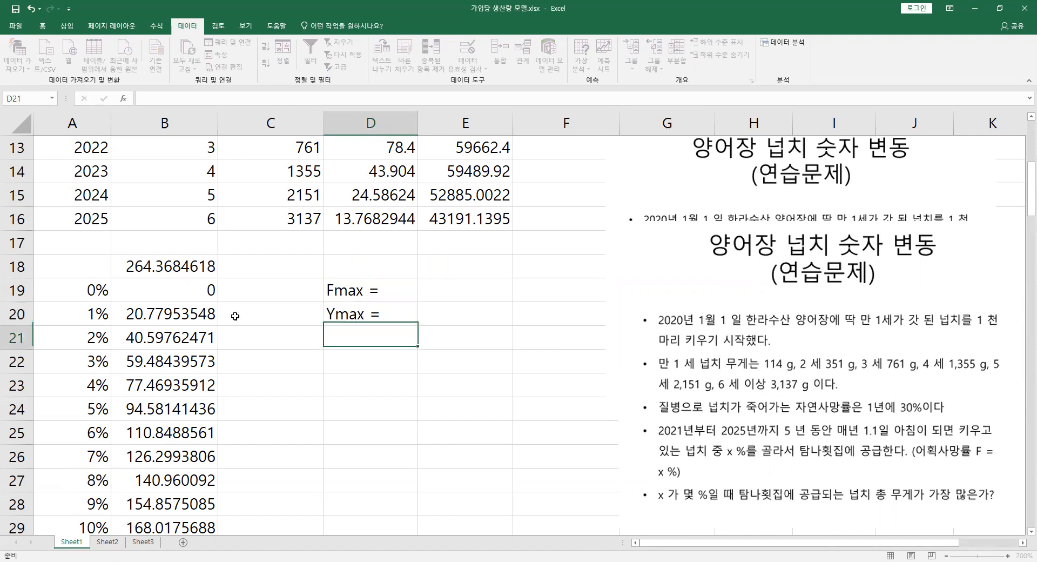
left_click_drag(384, 287, 466, 327)
- Enter the labels "F0.1 =" in E22 and "Y0.1 =" in E23
left_click(470, 384)
left_click(460, 366)
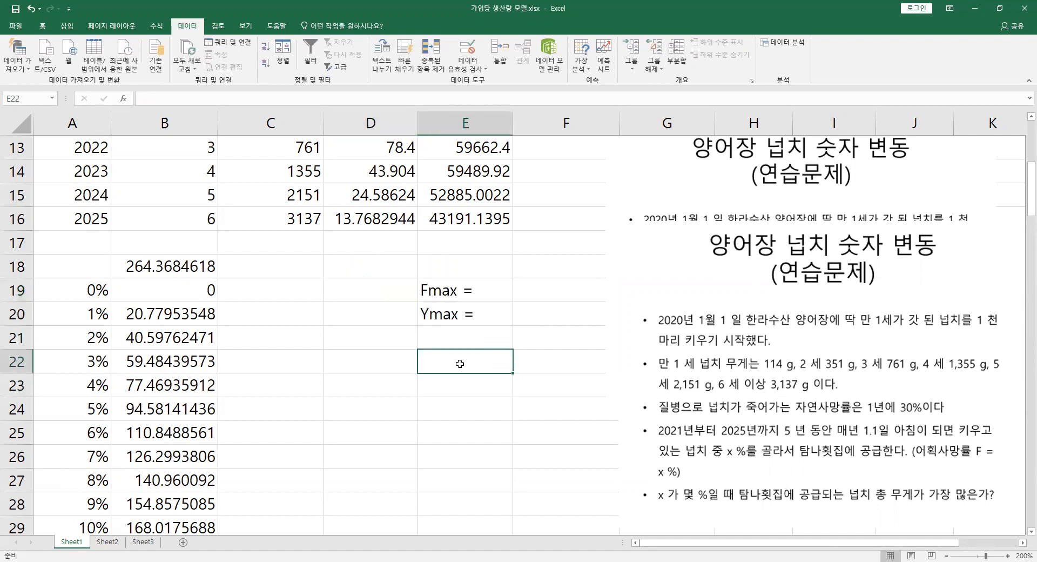
type("F0.1 =")
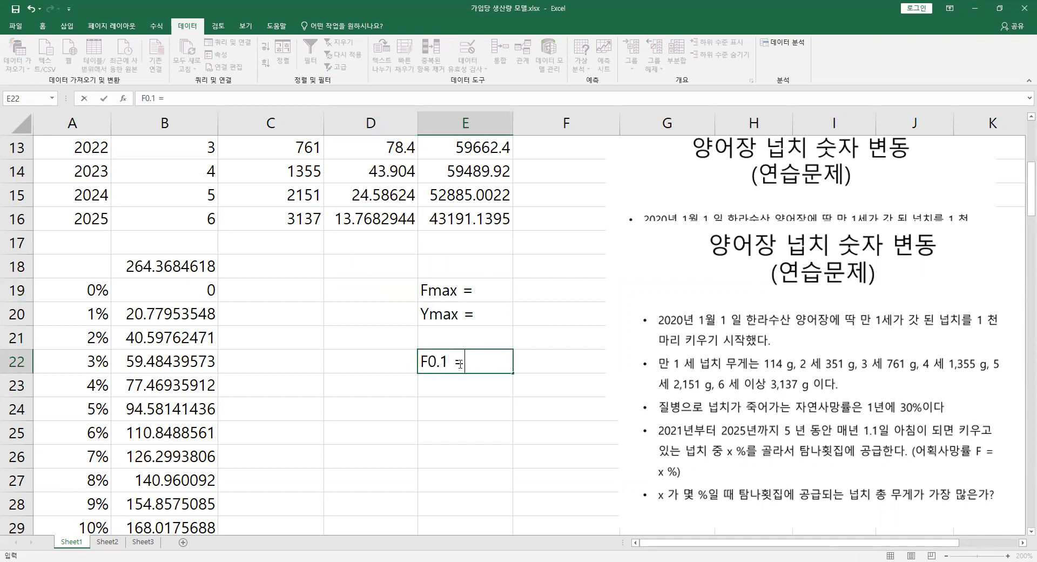
key("Return")
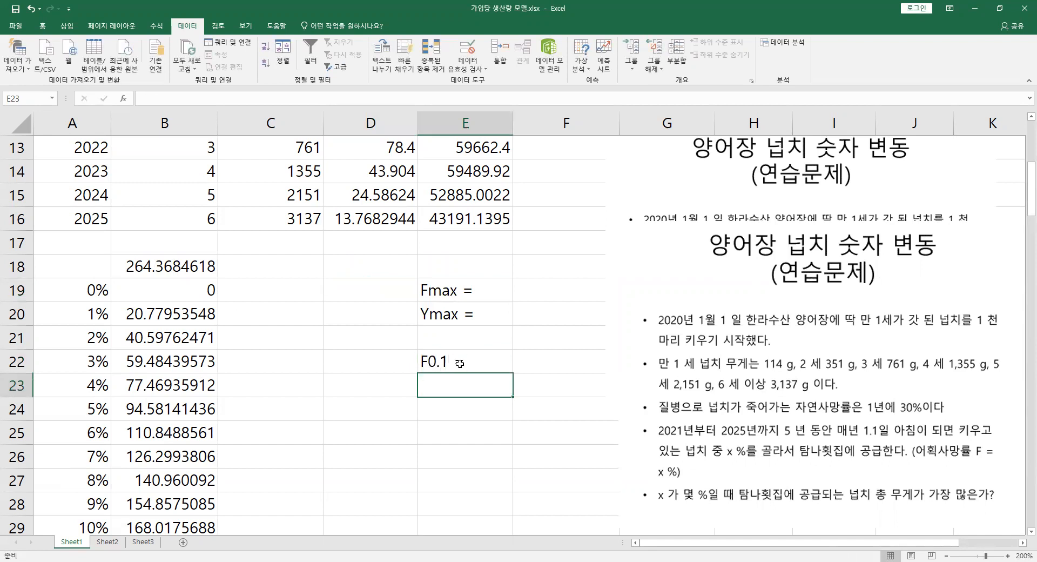
type("Y0.1")
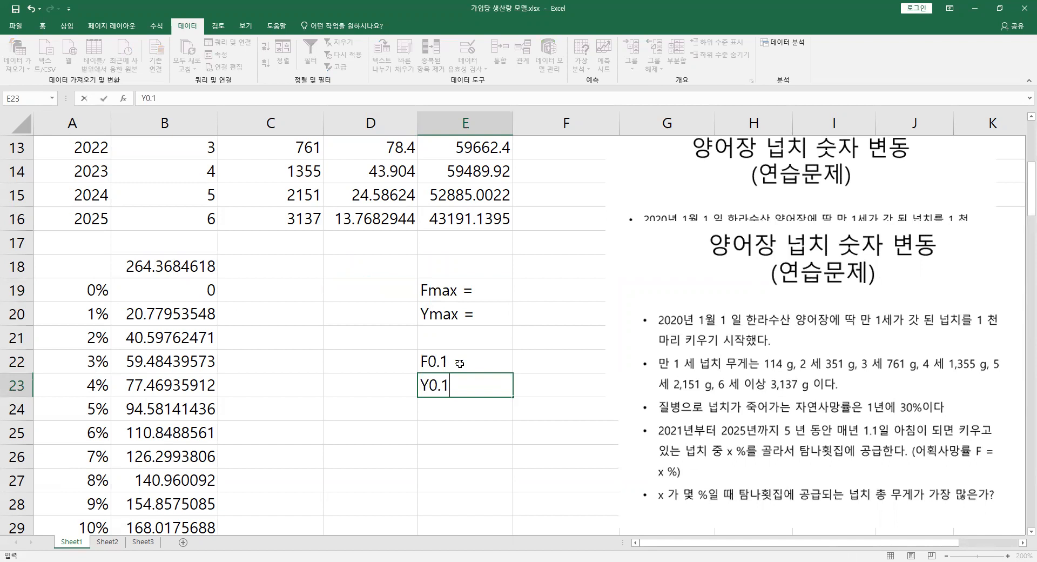
type(" =")
key("Return")
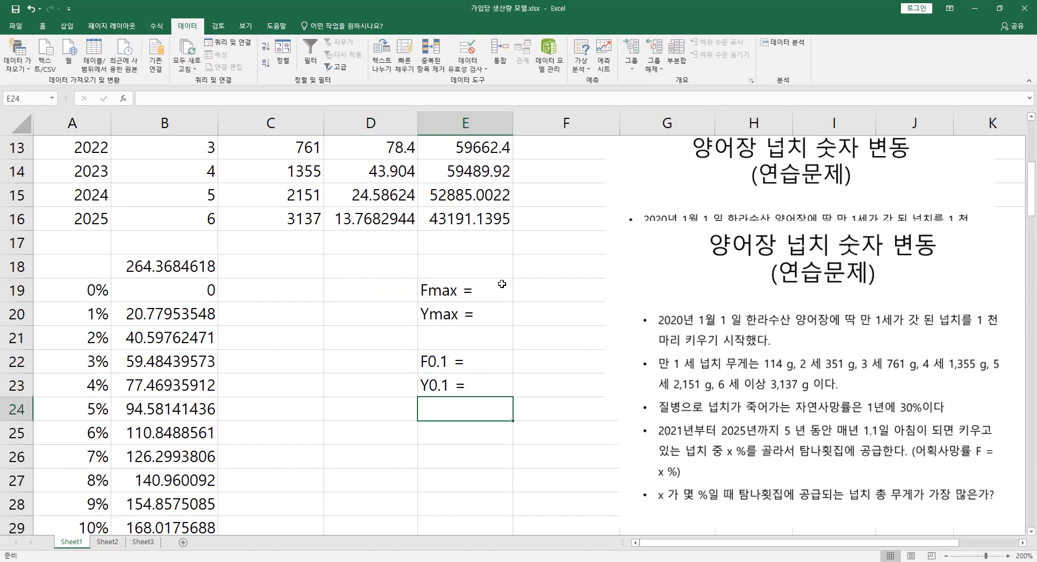
- Shift both problem-statement pictures slightly to the right so they no longer cover column F
left_click_drag(502, 284, 475, 385)
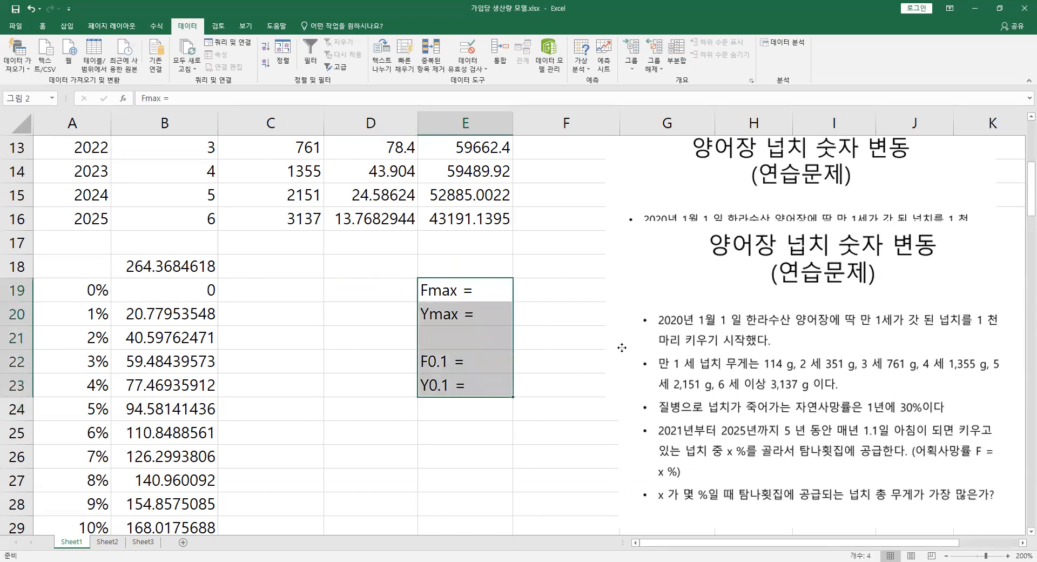
left_click_drag(623, 350, 631, 351)
left_click_drag(655, 201, 676, 204)
left_click(594, 242)
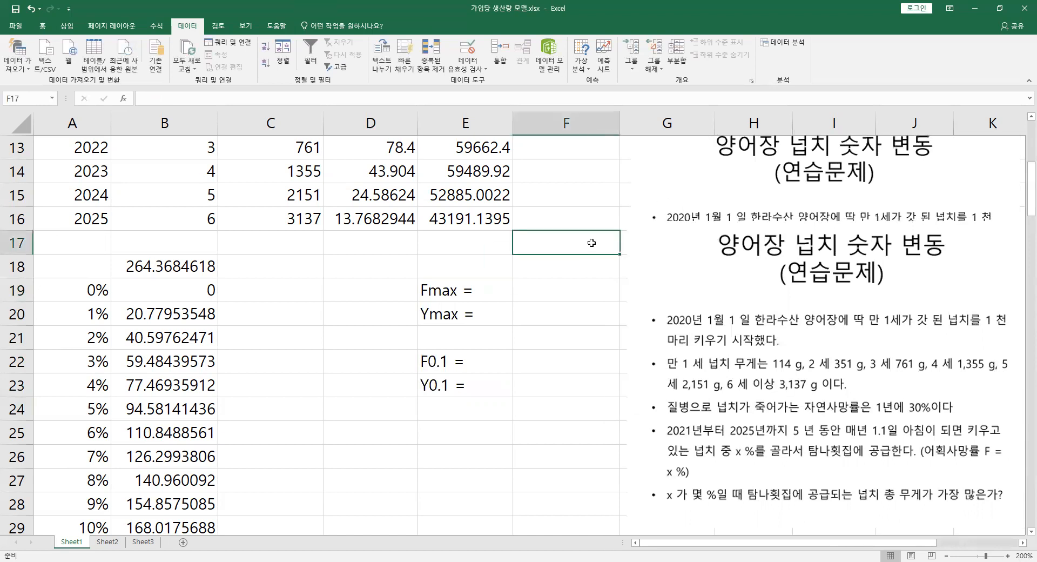
left_click(471, 305)
left_click(456, 286)
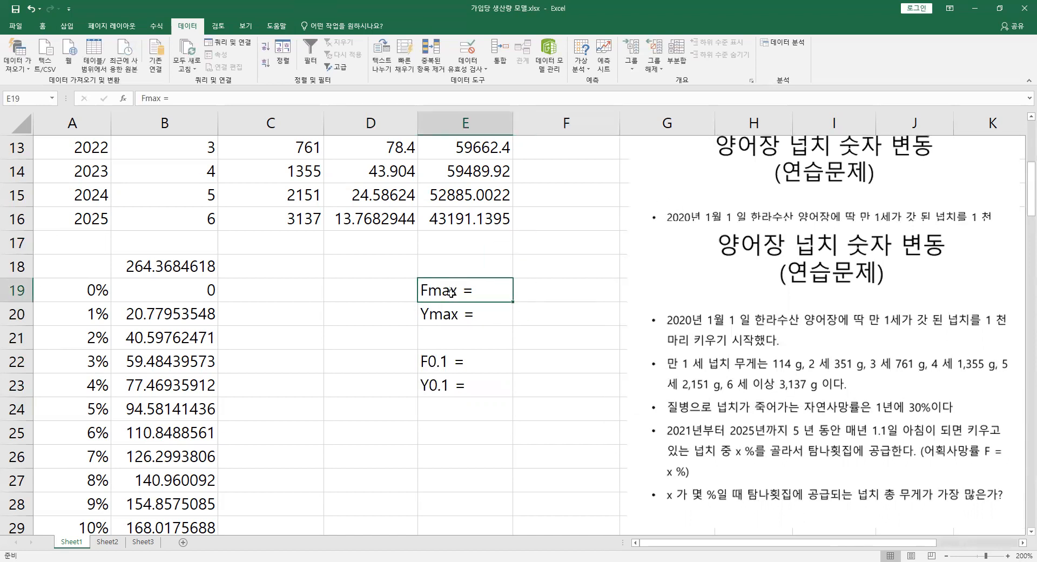
left_click_drag(441, 292, 441, 314)
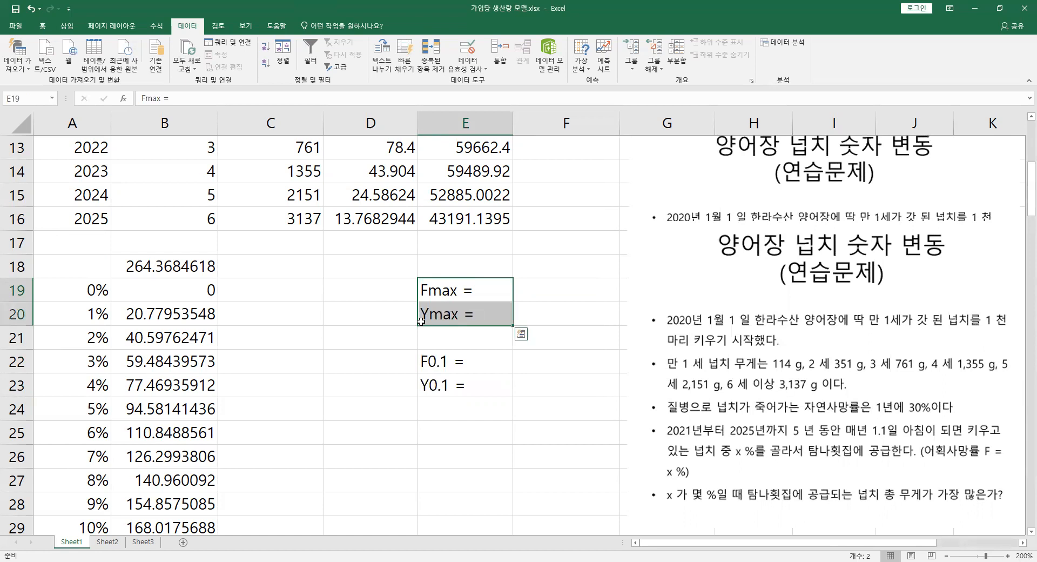
left_click(221, 307)
- Insert a scatter chart with smooth lines and no markers from the data table range A19:B119
left_click_drag(94, 288, 168, 557)
mouse_move(167, 540)
left_mouse_down()
mouse_move(174, 549)
mouse_move(177, 524)
left_mouse_up()
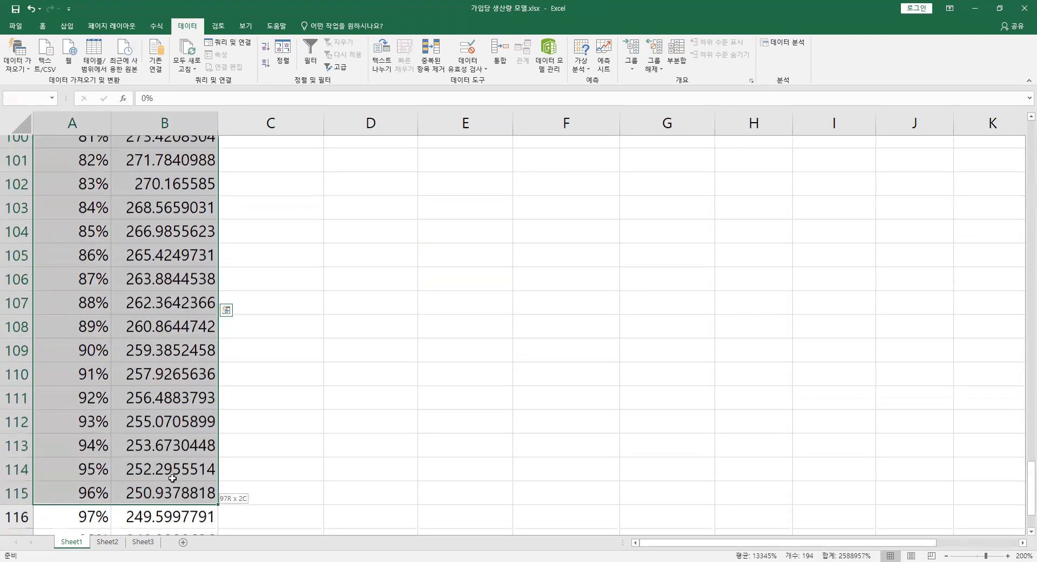
key("shift+Down")
key("shift+Down")
key("shift+Down")
key("shift+Down")
scroll(166, 407, "up", 9)
scroll(166, 406, "up", 20)
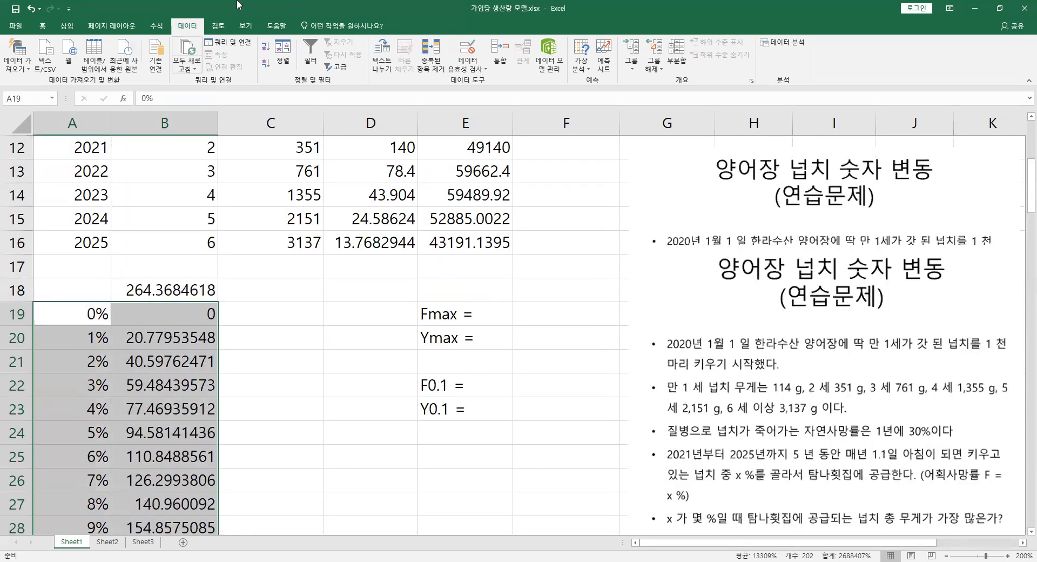
left_click(74, 29)
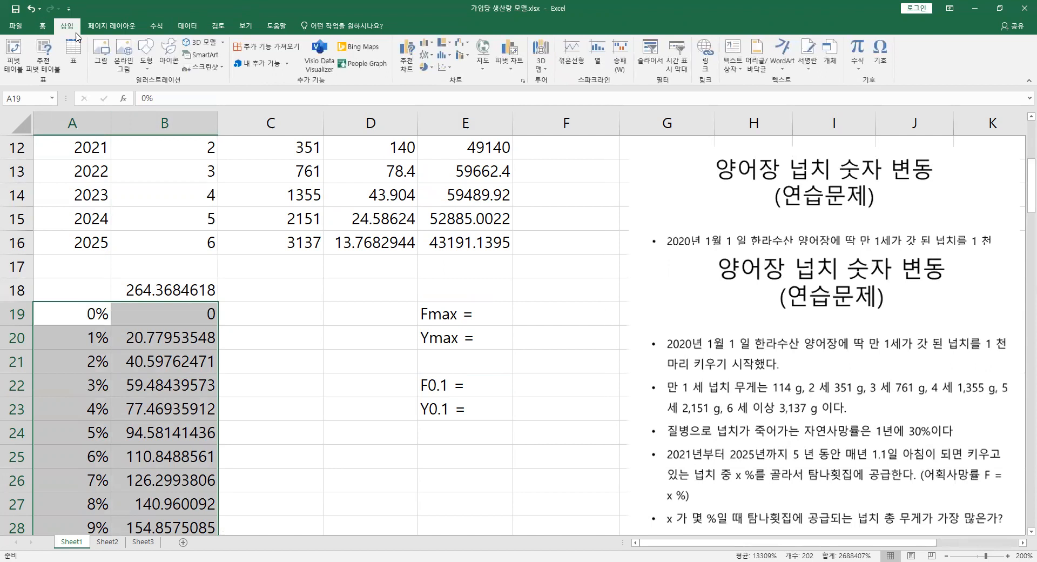
left_click(446, 74)
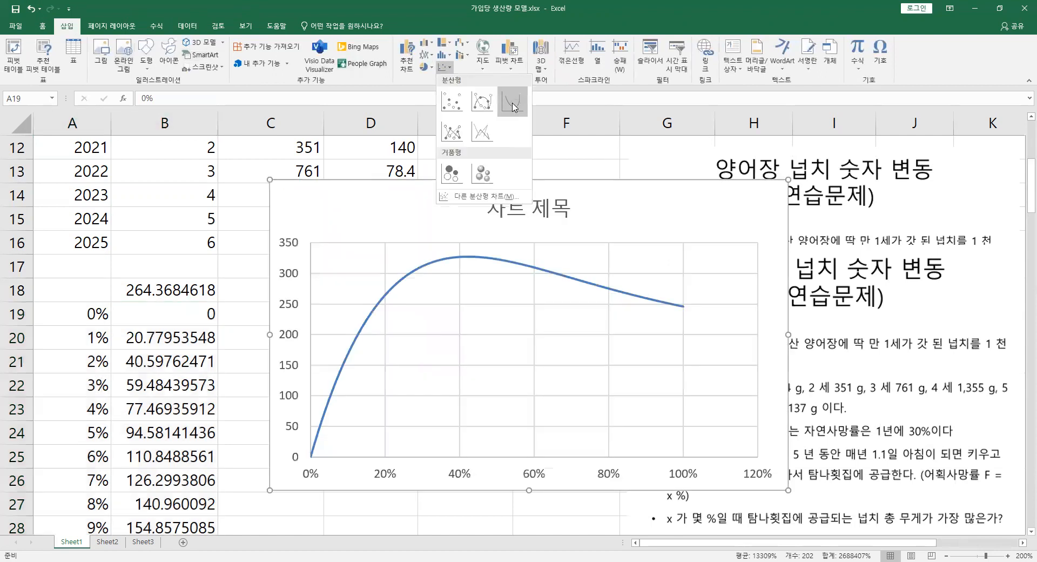
left_click(514, 106)
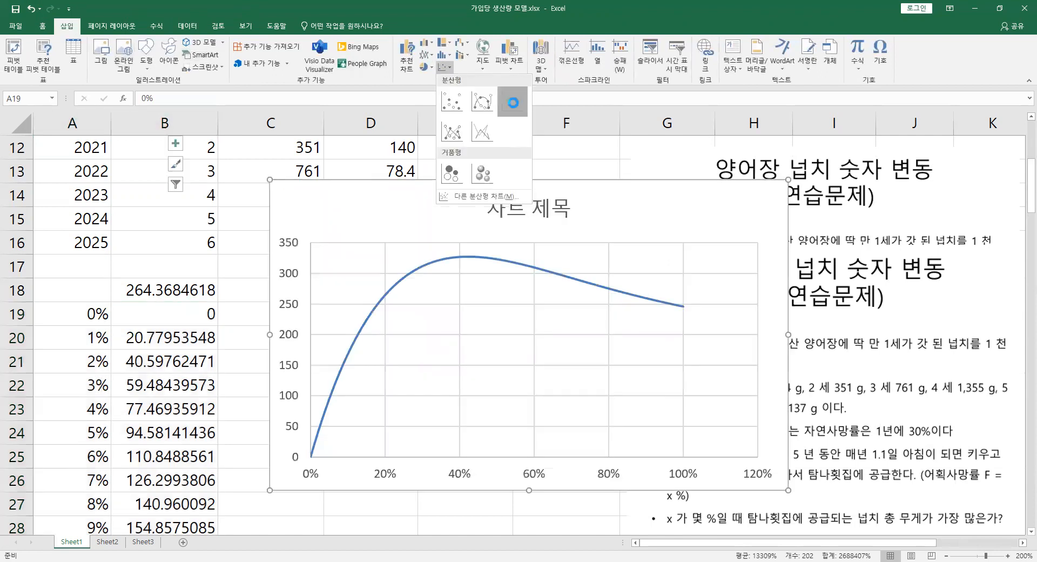
- Delete the chart title and both the vertical and horizontal gridlines from the scatter chart
left_click(556, 216)
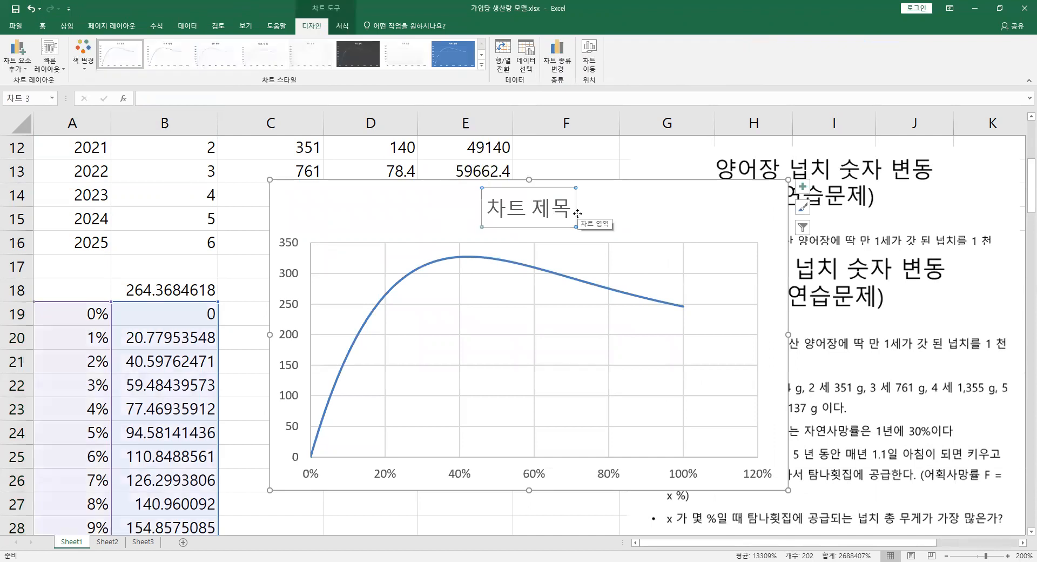
key("Delete")
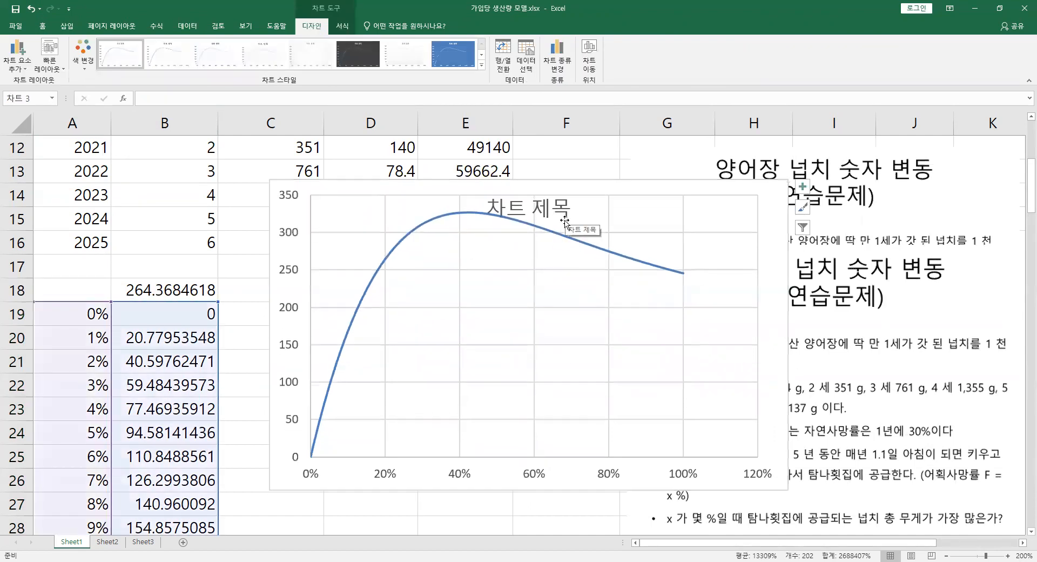
left_click(608, 218)
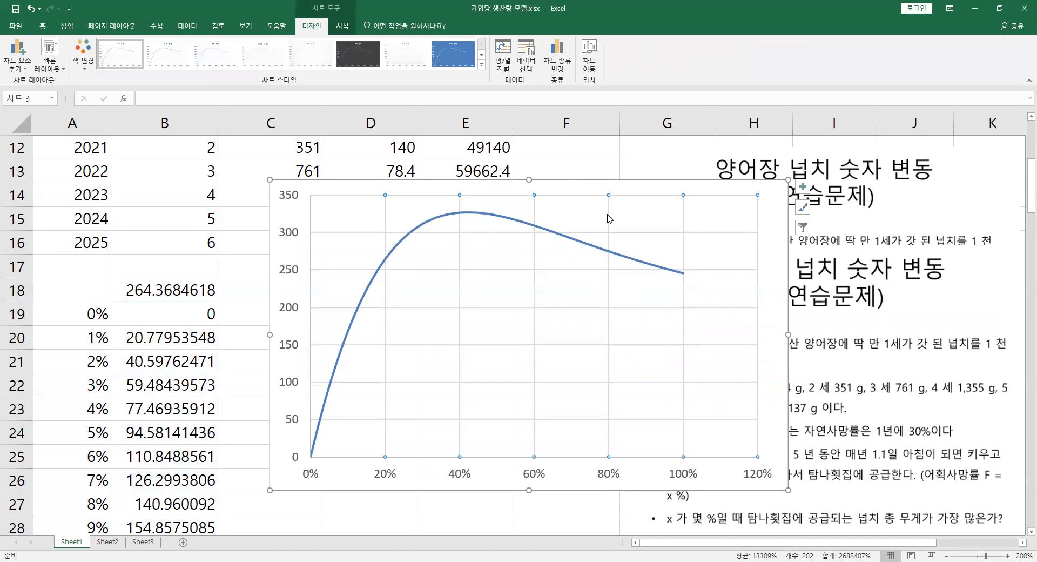
left_click(609, 218)
left_click(672, 232)
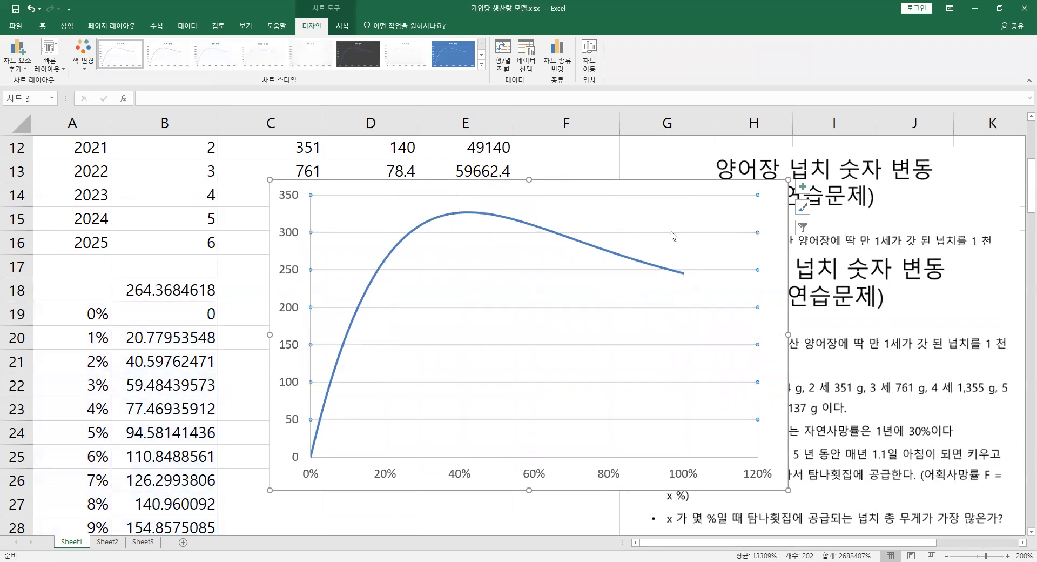
key("Delete")
- Set the maximum of the chart's horizontal axis to 1
left_click(694, 477)
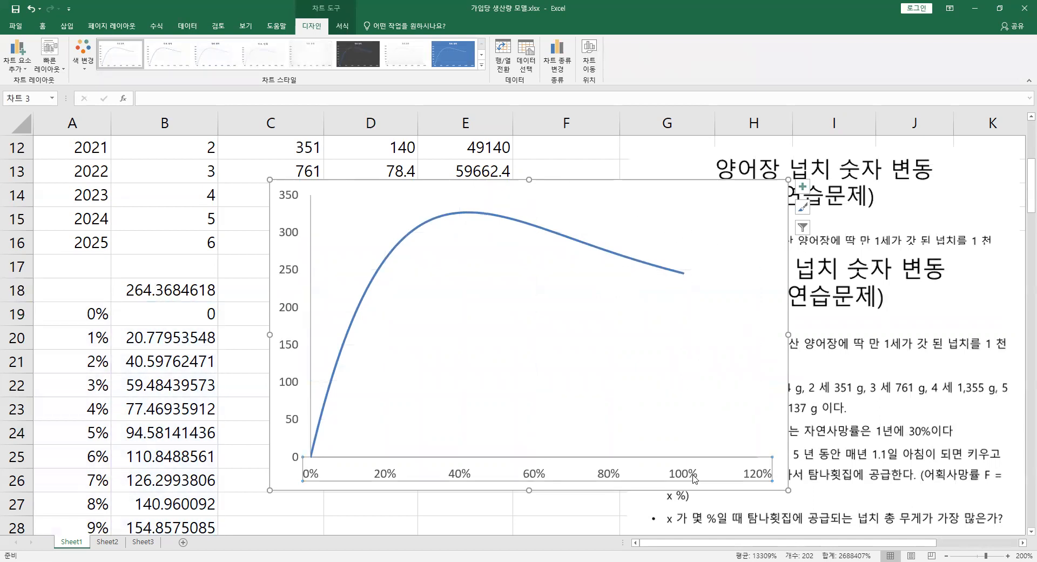
double_click(695, 479)
left_click_drag(973, 228, 881, 229)
type("1")
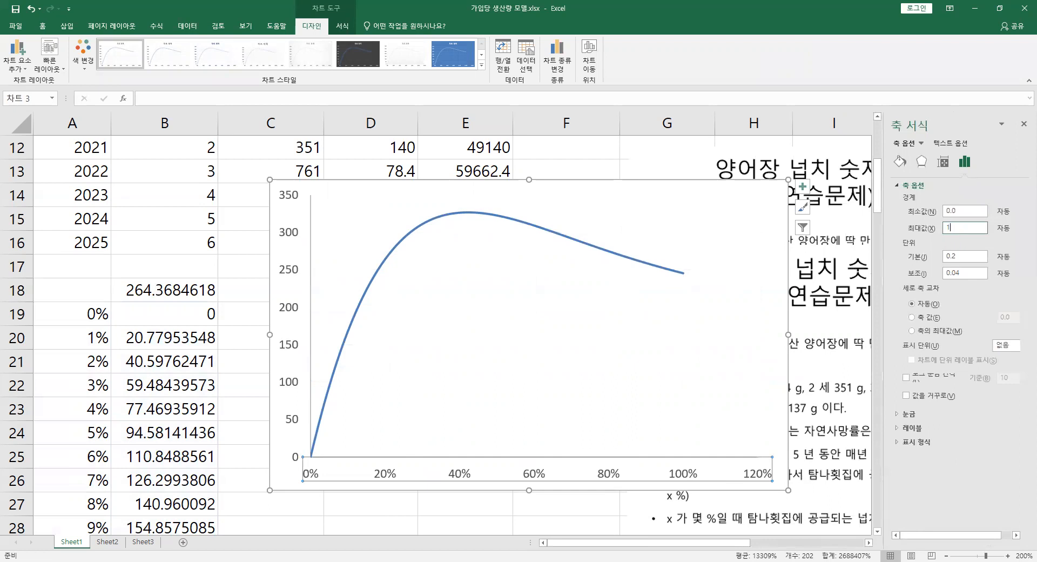
key("Return")
- Move the chart below the Fmax to Y0.1 labels so it starts at E25, close the formatting options and deselect the chart
left_click(630, 159)
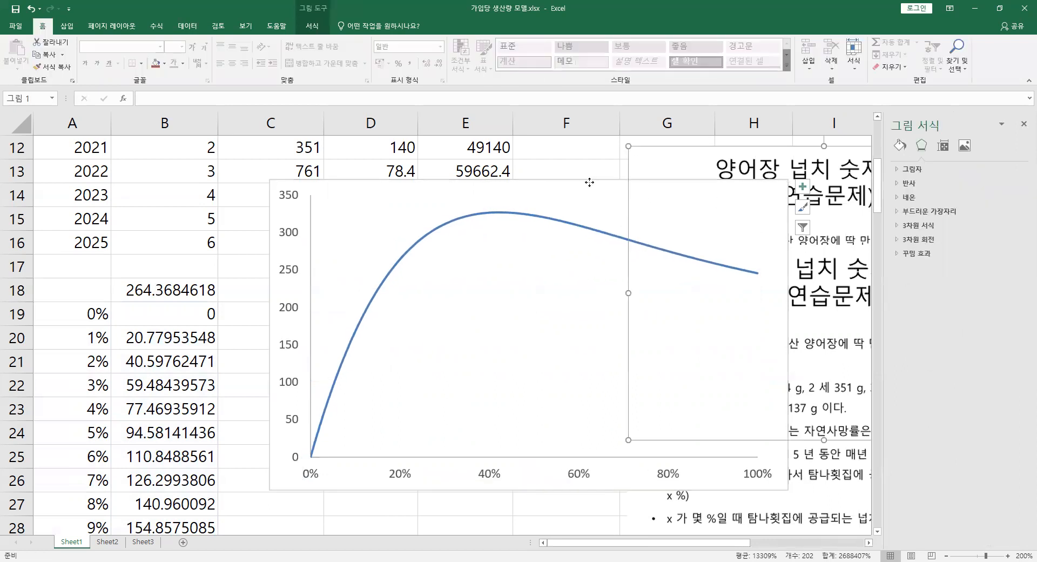
left_click_drag(589, 182, 567, 286)
scroll(582, 260, "down", 2)
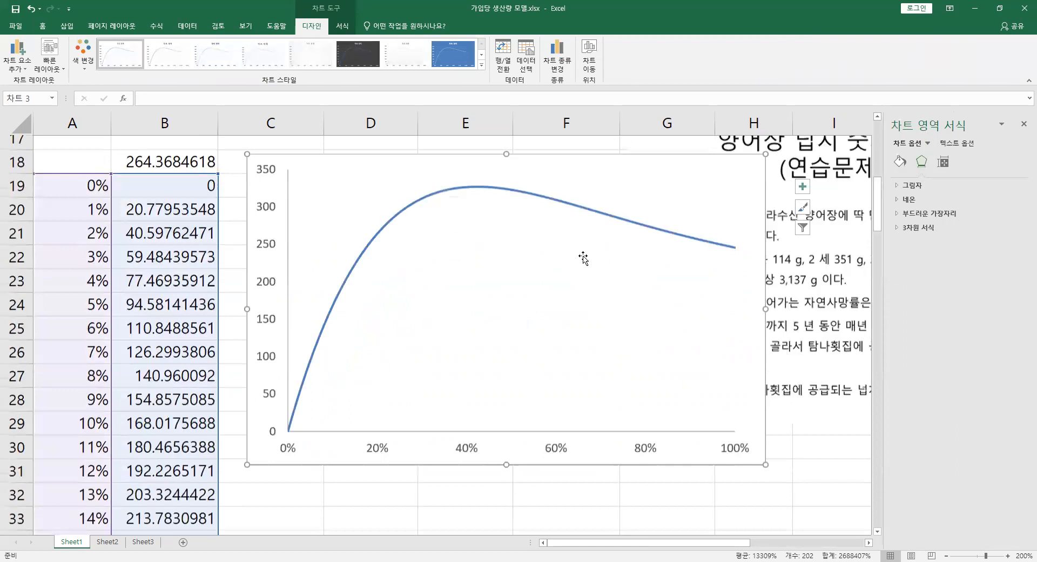
scroll(542, 213, "up", 1)
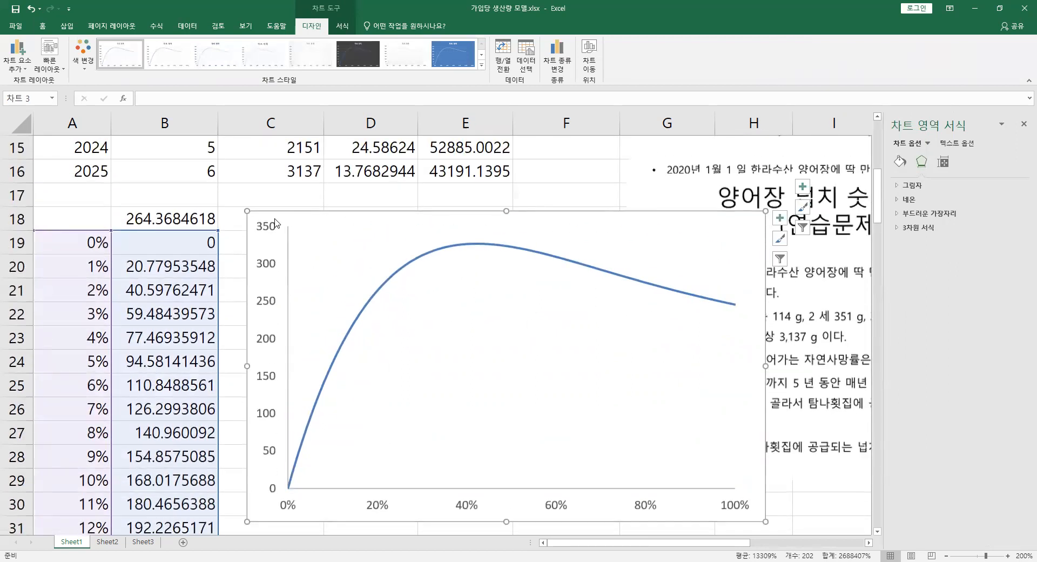
left_click_drag(285, 212, 455, 380)
scroll(455, 380, "down", 1)
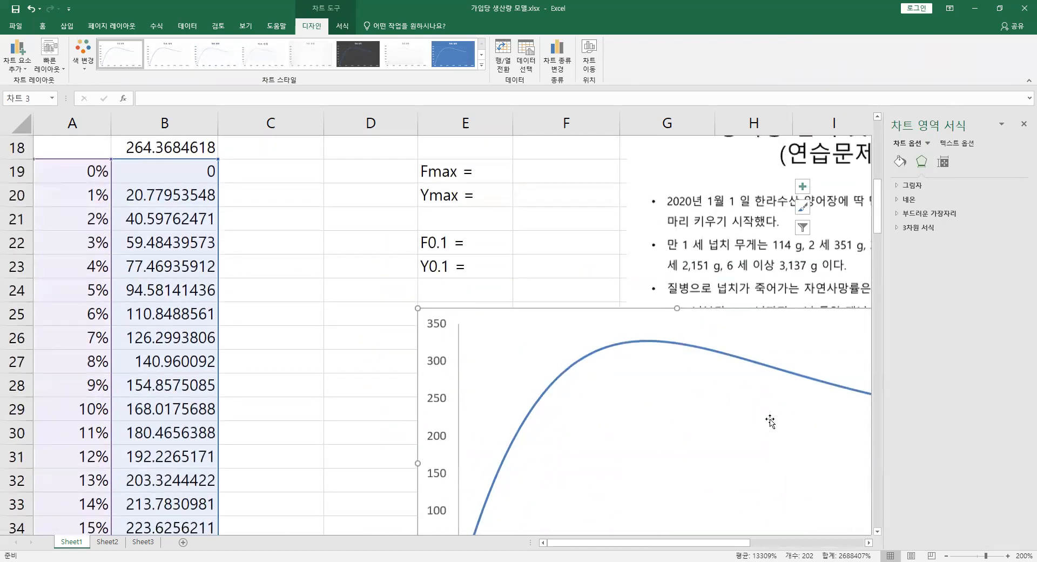
scroll(1022, 124, "down", 1)
left_click(1022, 124)
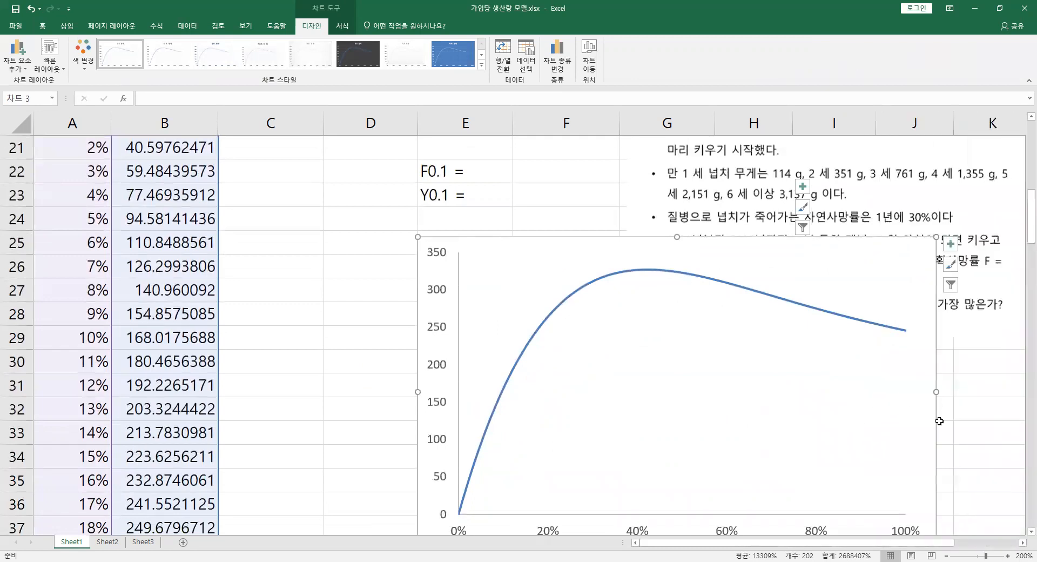
scroll(943, 464, "down", 1)
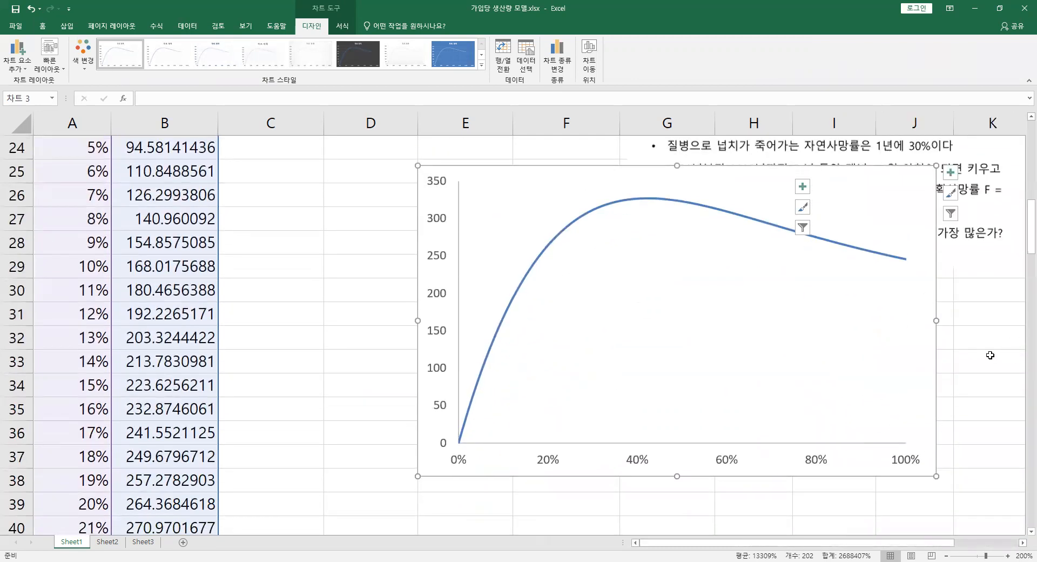
scroll(584, 295, "up", 1)
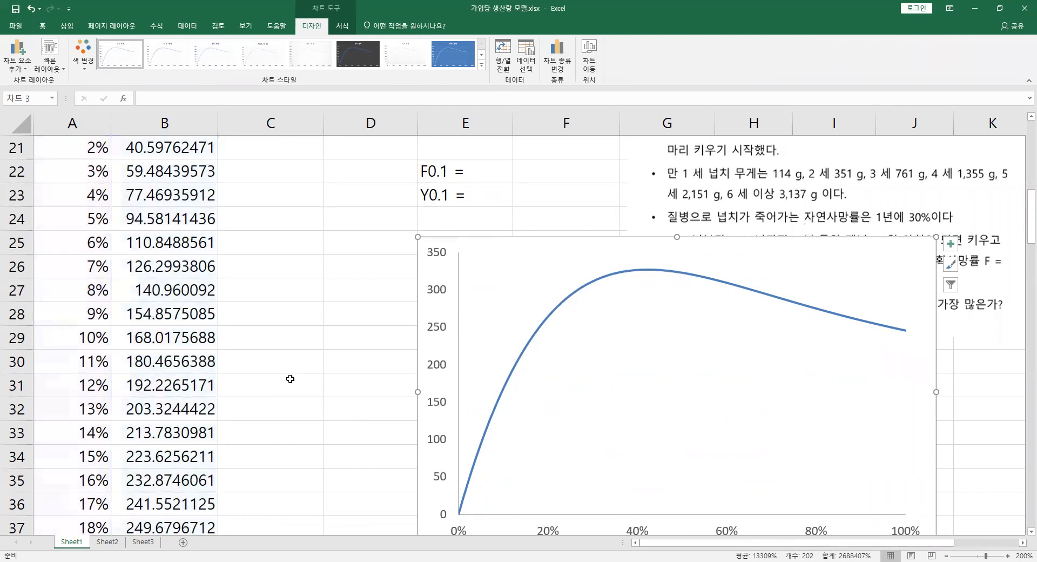
left_click(186, 333)
left_click(302, 316)
- Calculate Ymax in F20 with a MAX formula over the catch values in B19:B119
scroll(323, 294, "up", 1)
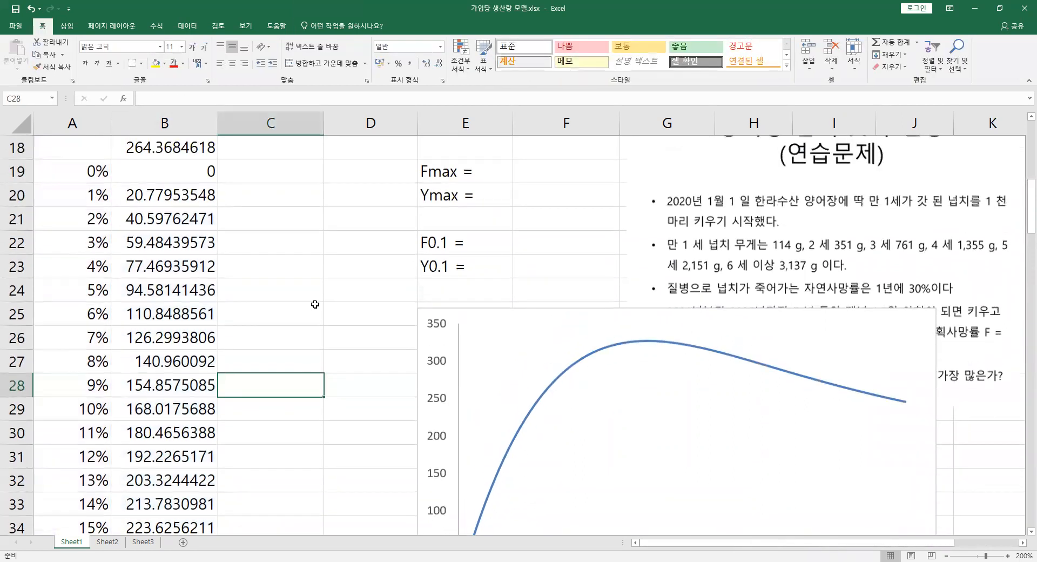
left_click(557, 199)
left_click(439, 191)
left_click(541, 200)
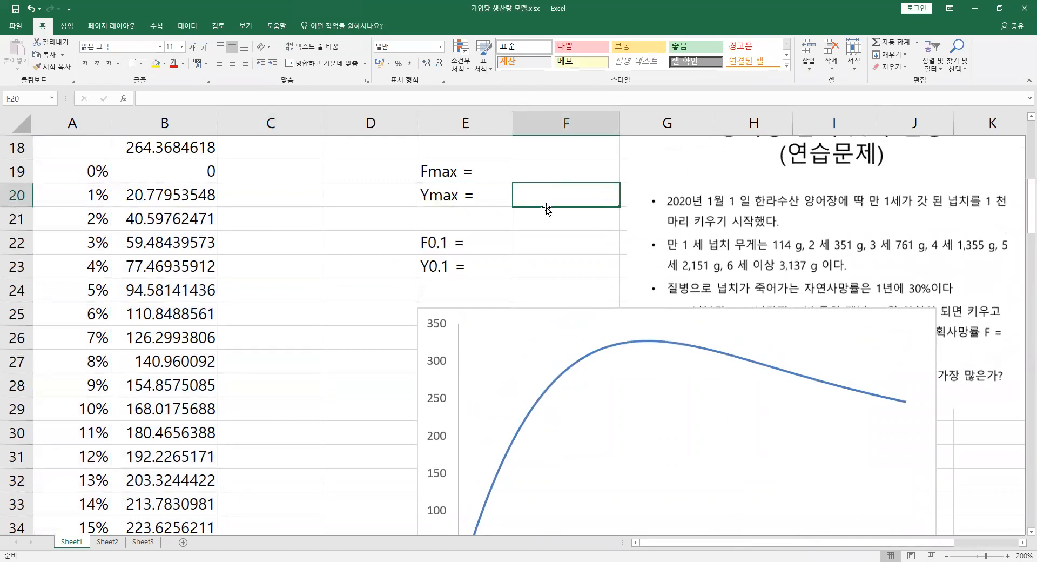
type("=")
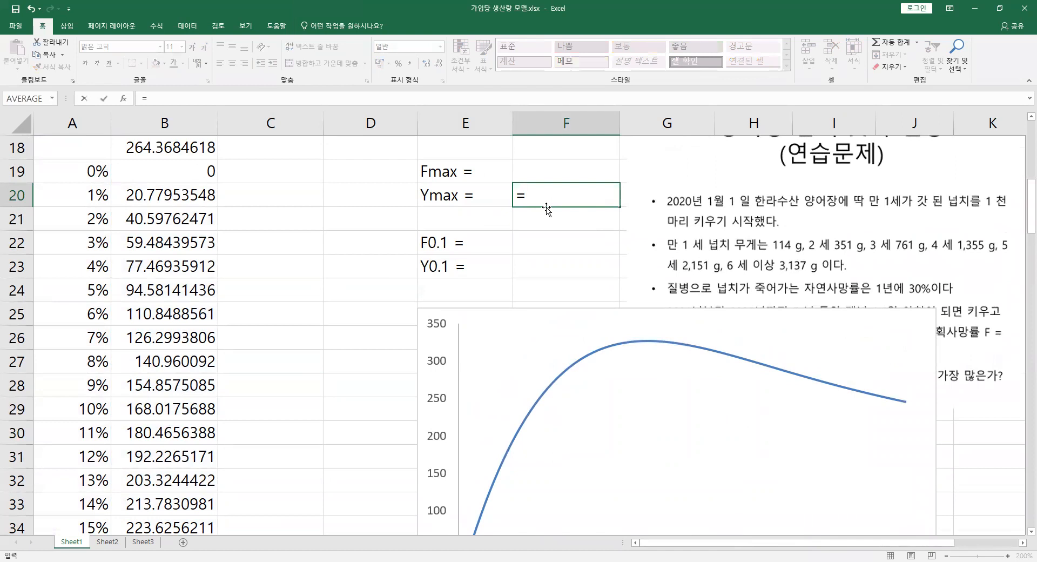
type("m")
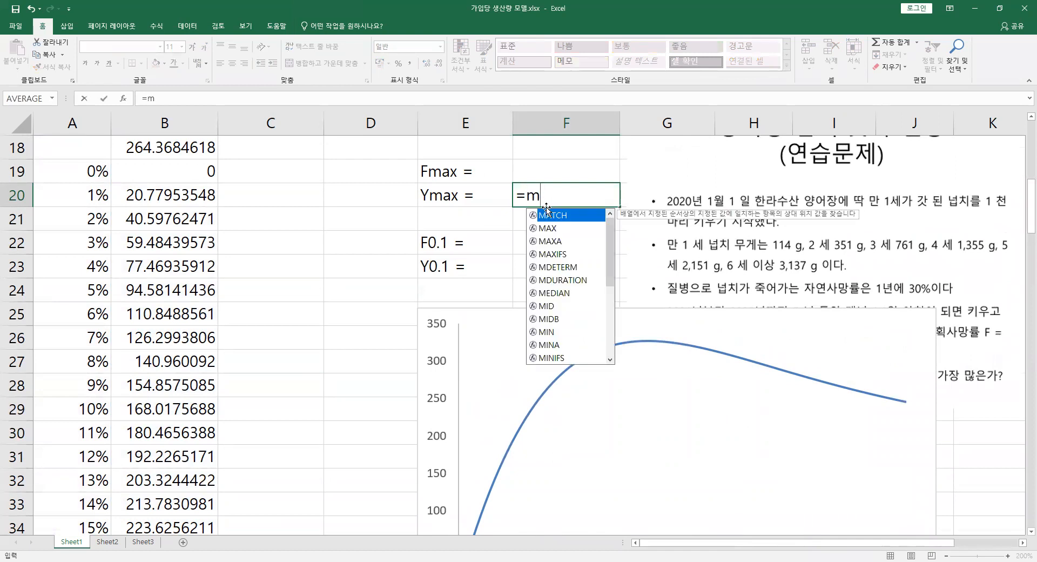
type("ax")
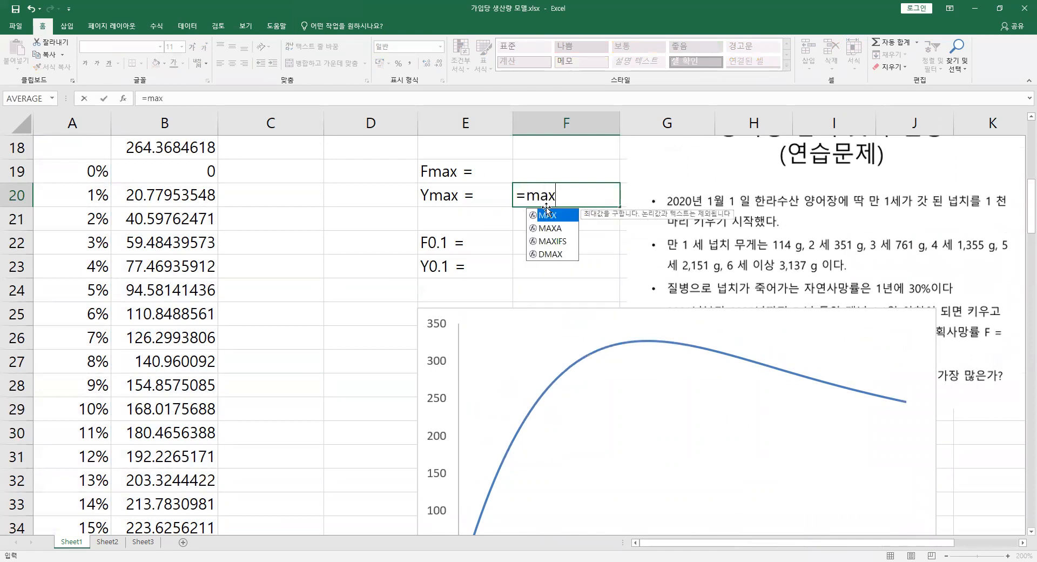
double_click(547, 215)
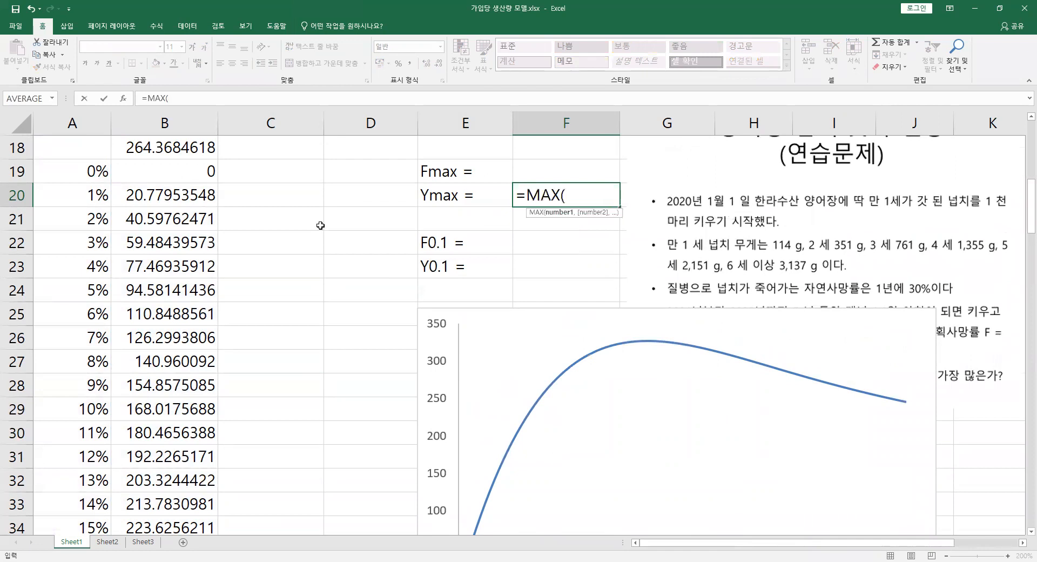
left_click(192, 174)
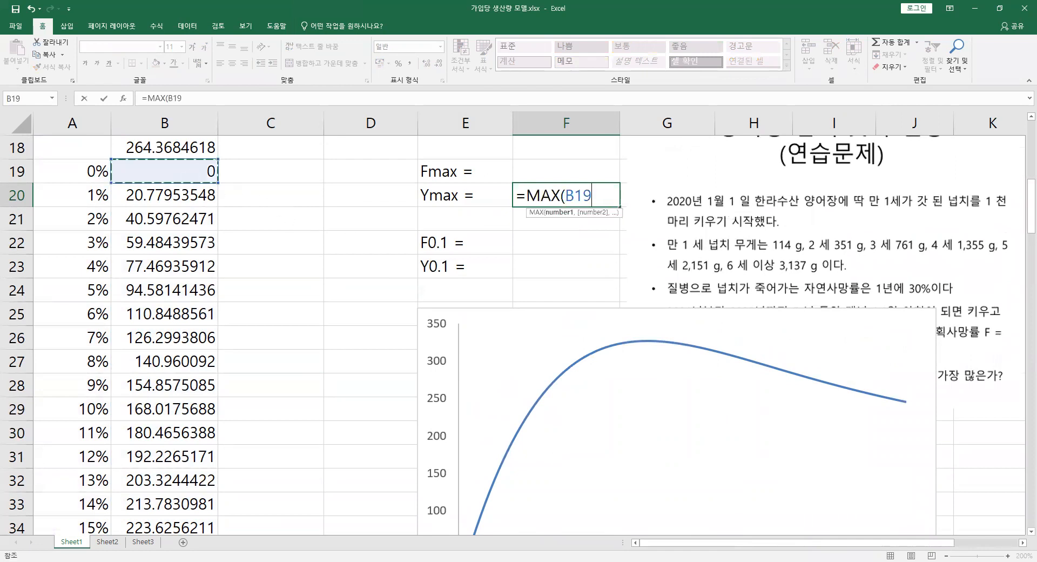
left_click_drag(192, 174, 214, 504)
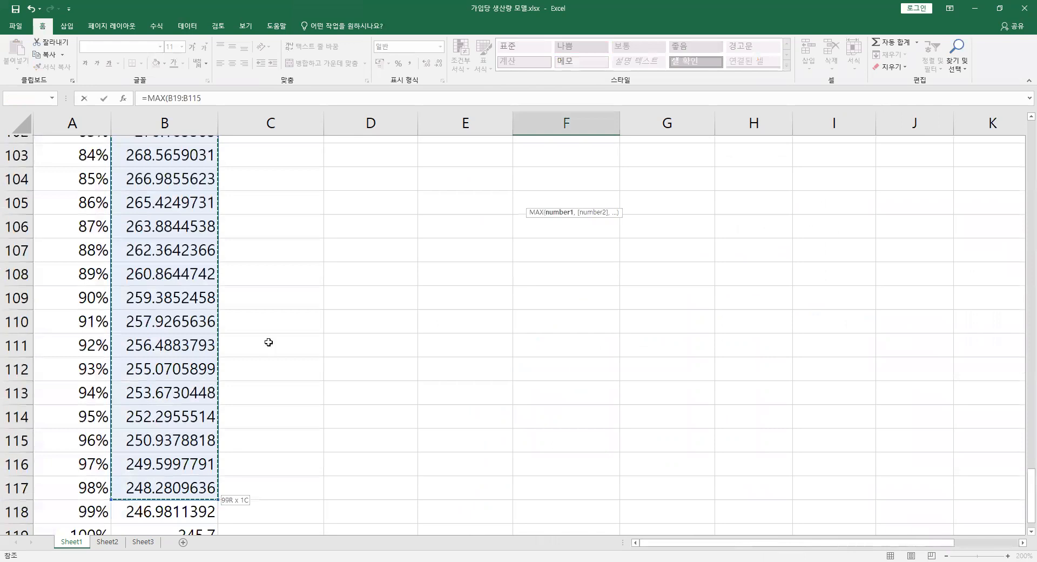
scroll(347, 307, "up", 20)
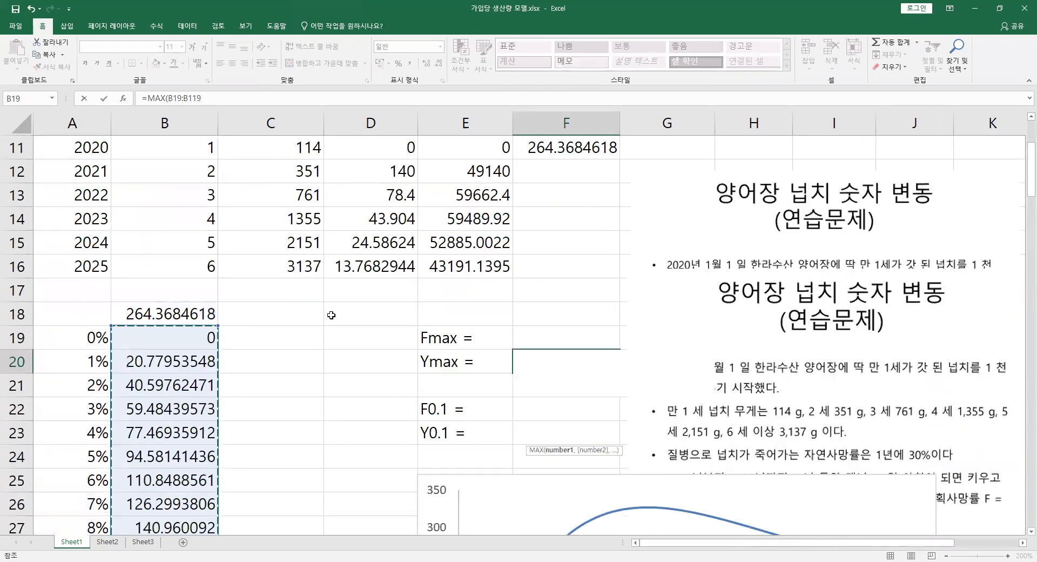
scroll(337, 346, "down", 1)
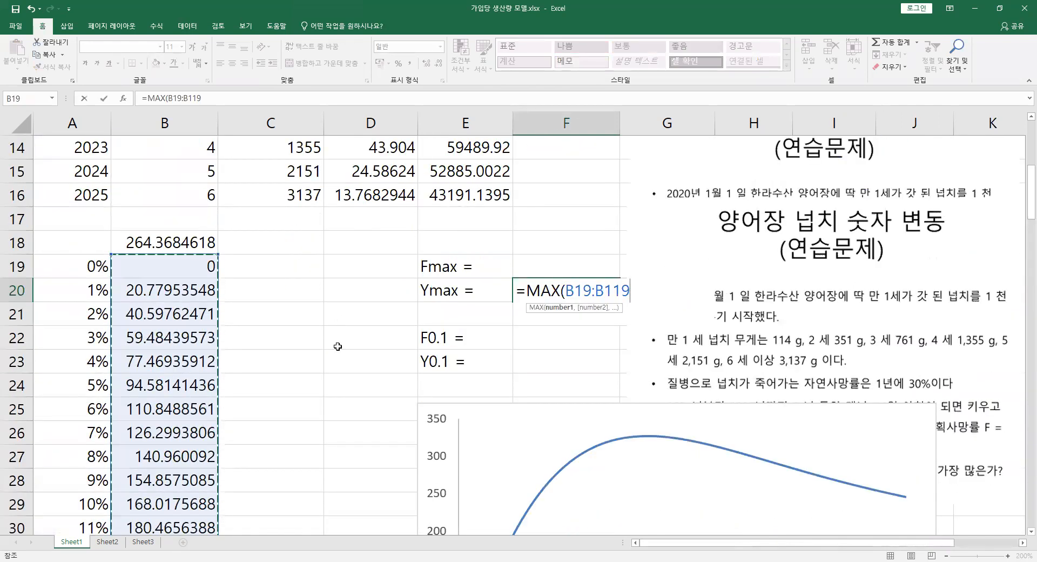
key("Return")
- Fill the Fmax cell F19 with a reference to A61, the mortality rate that belongs to the largest catch
key("Up")
key("Up")
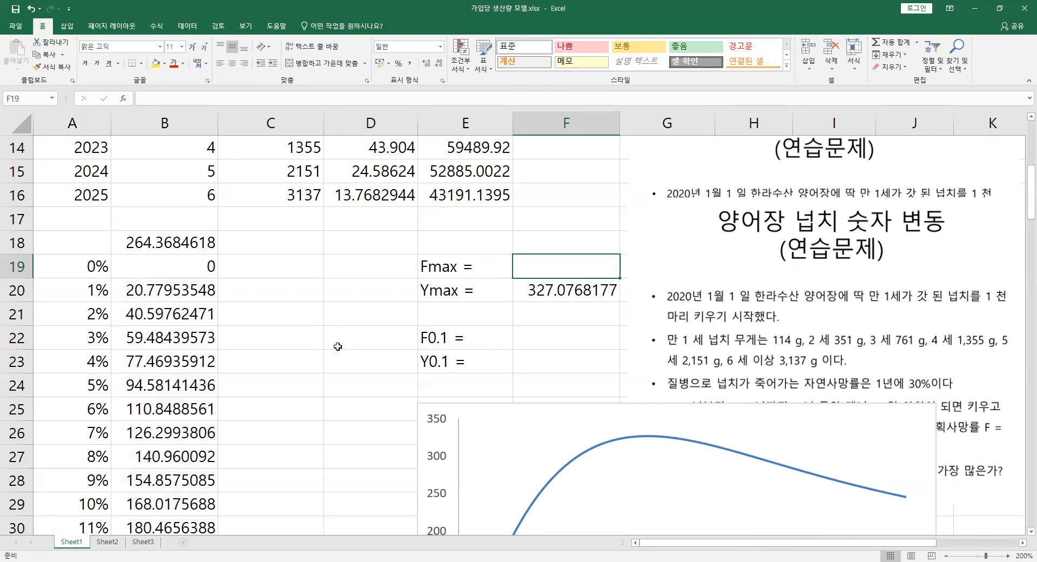
type("=")
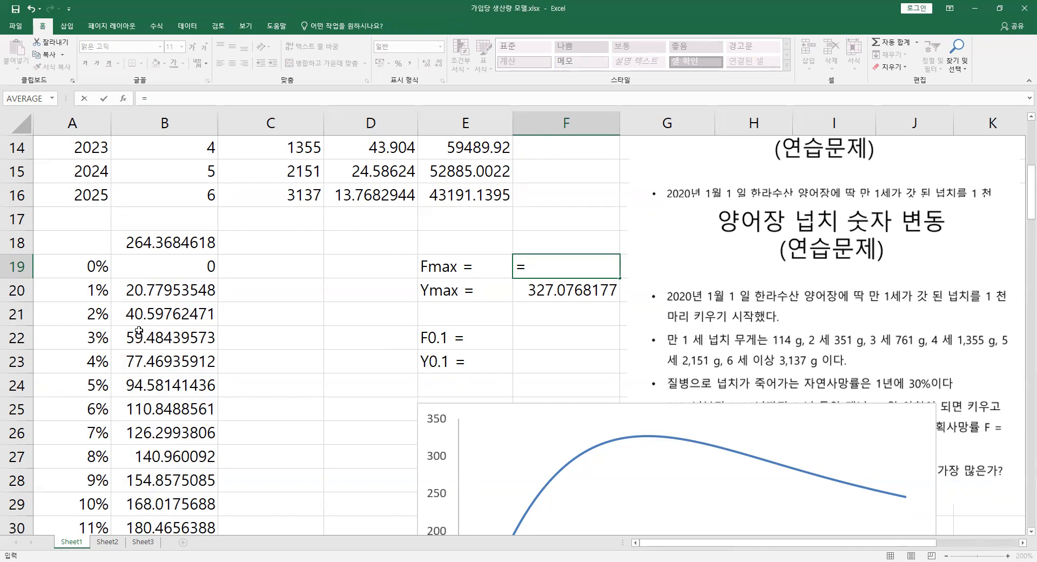
scroll(181, 336, "down", 7)
scroll(193, 346, "down", 4)
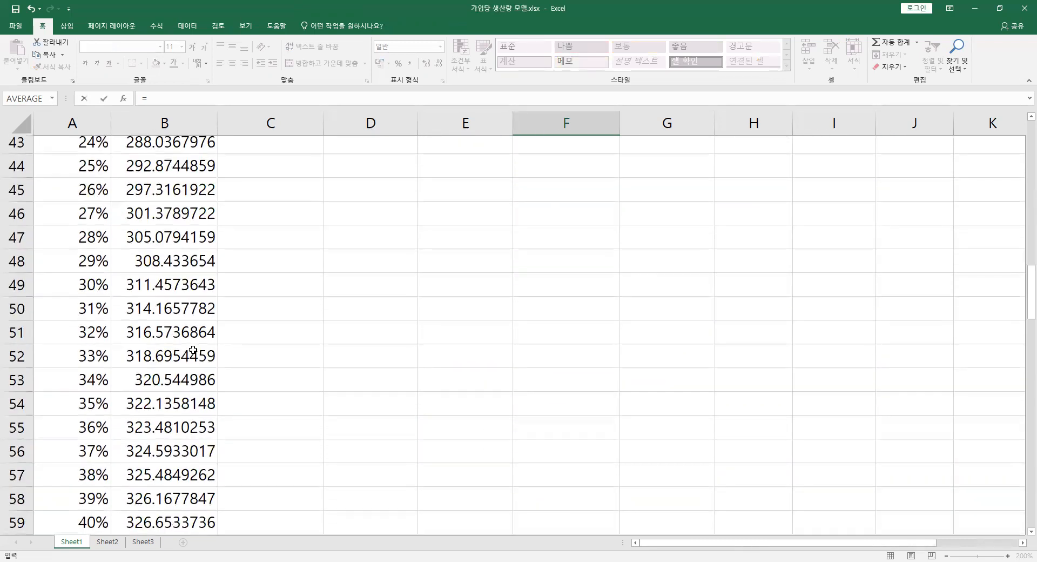
scroll(161, 469, "down", 1)
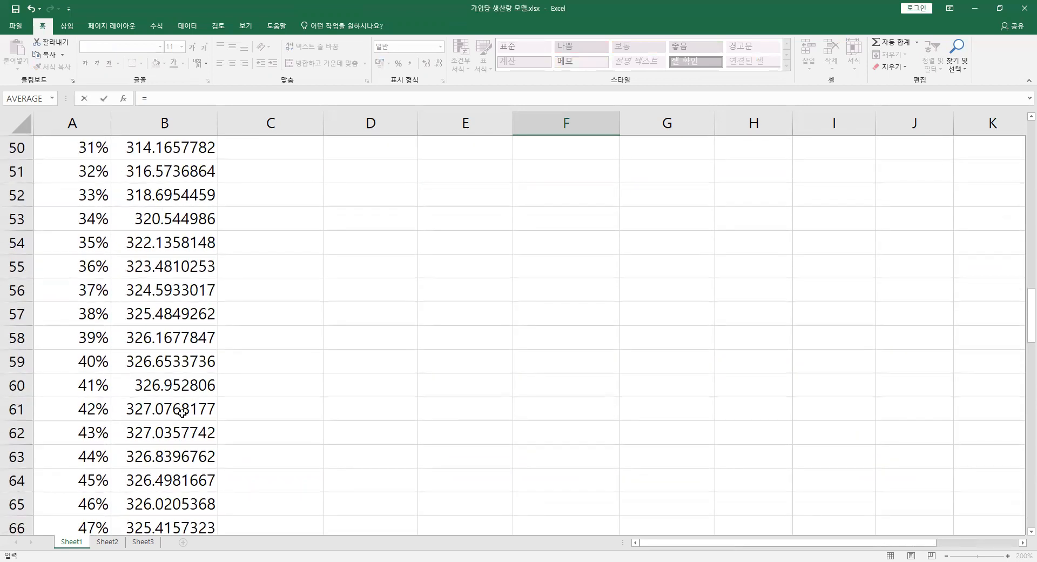
left_click(89, 412)
key("Return")
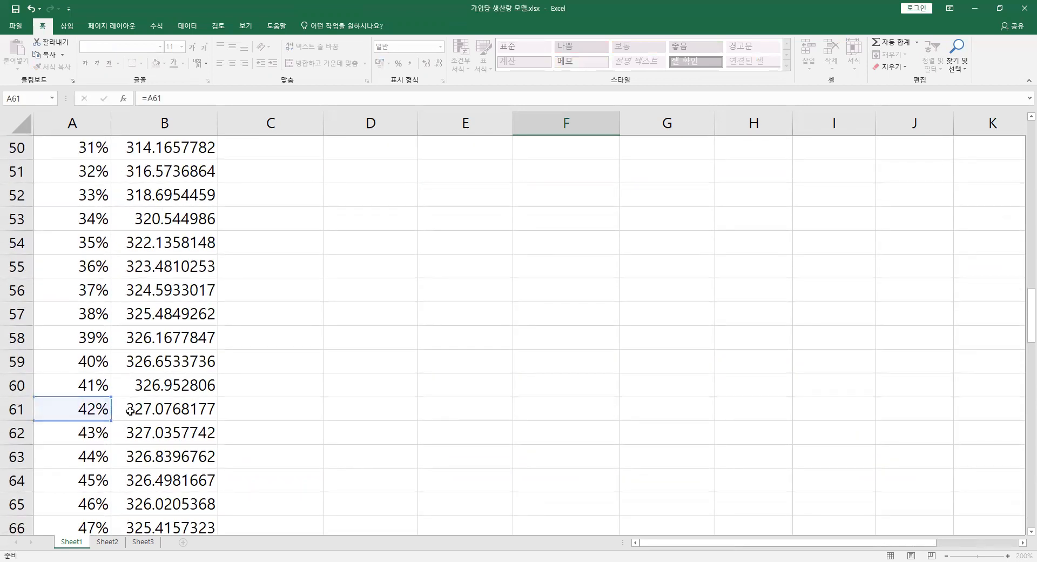
scroll(275, 305, "up", 1)
left_click(473, 202)
left_click(589, 201)
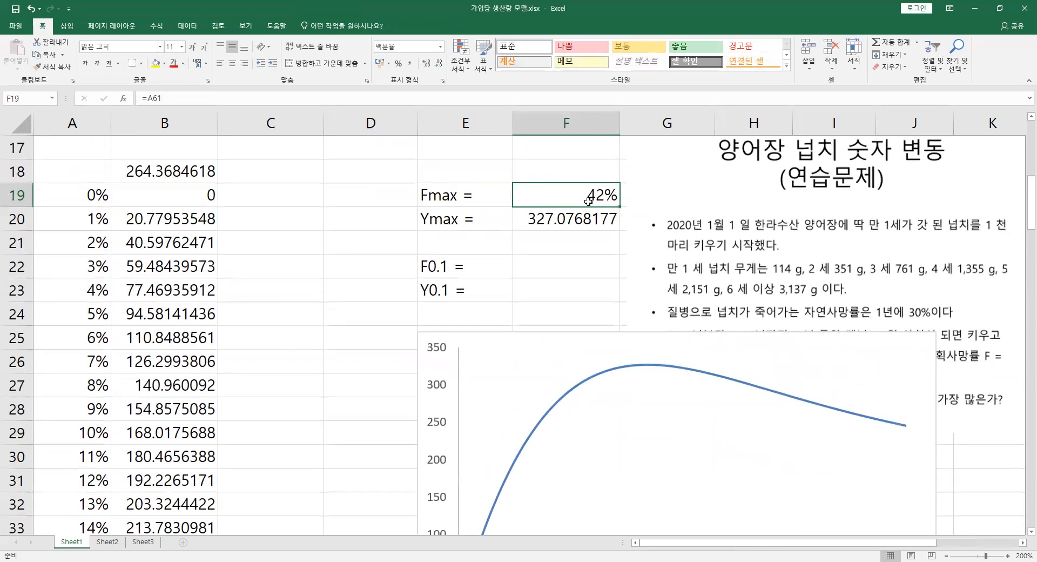
- Highlight the maximum-catch row A61:B61 of the data table with a yellow fill
scroll(170, 423, "down", 6)
scroll(170, 423, "down", 4)
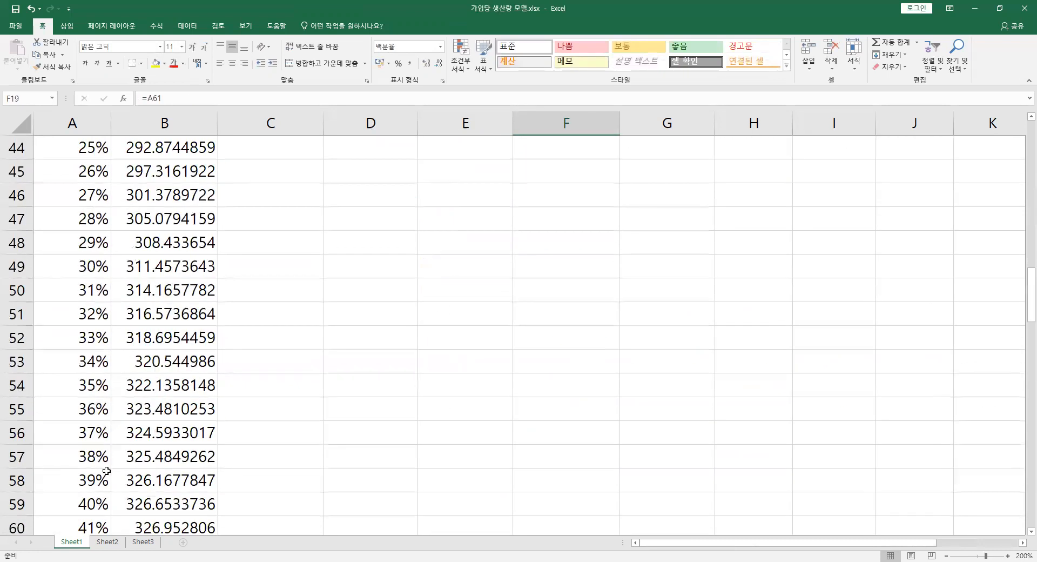
left_click_drag(85, 481, 167, 480)
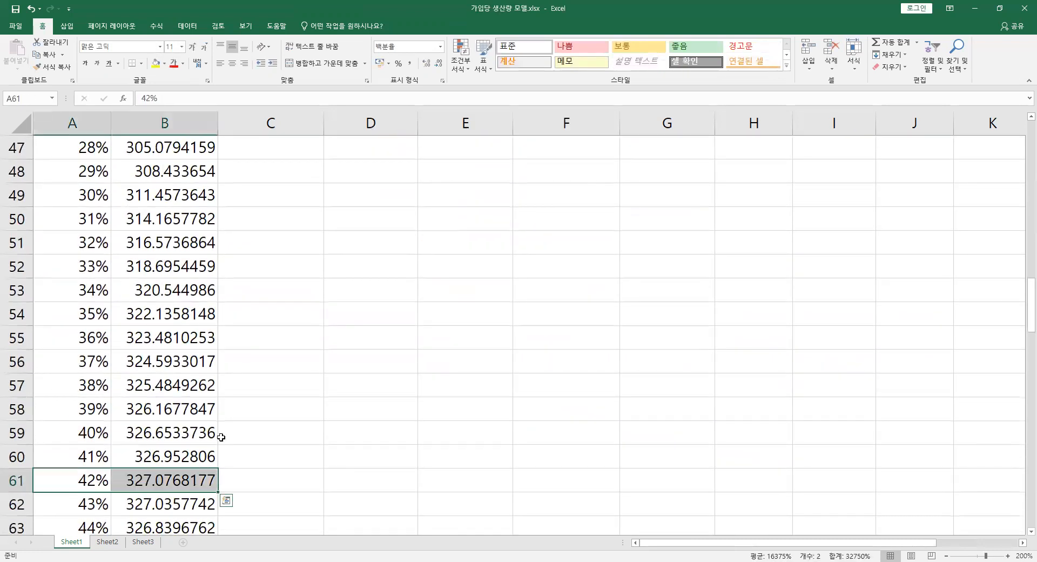
left_click(156, 64)
left_click(213, 363)
left_click(92, 479)
left_click(130, 478)
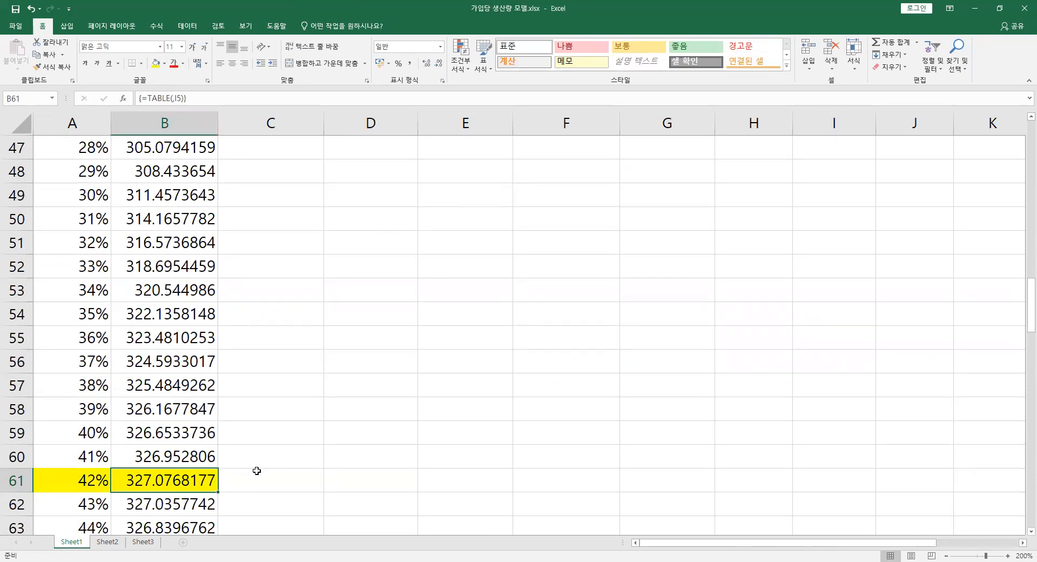
- Examine the catch values from the 0% row down to the yellow row, comparing them with the chart's curve and the Fmax to Y0.1 block
scroll(390, 432, "up", 8)
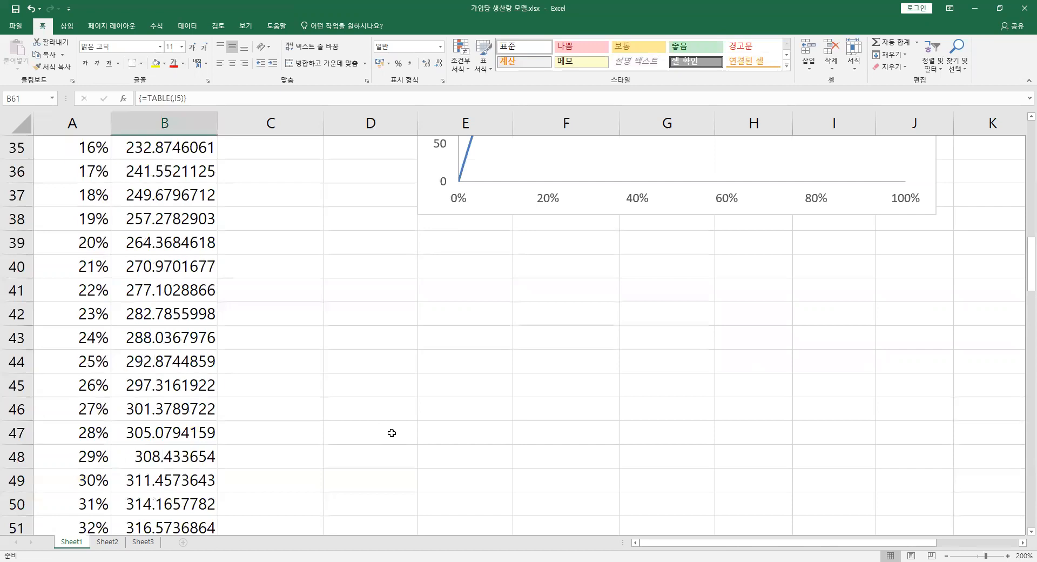
scroll(390, 432, "up", 2)
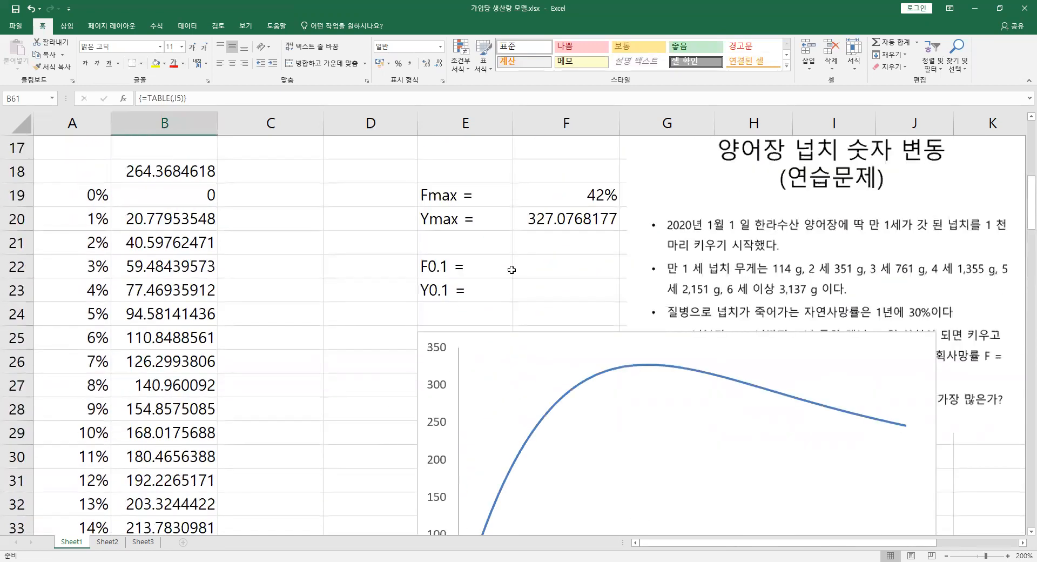
left_click(476, 268)
left_click(543, 268)
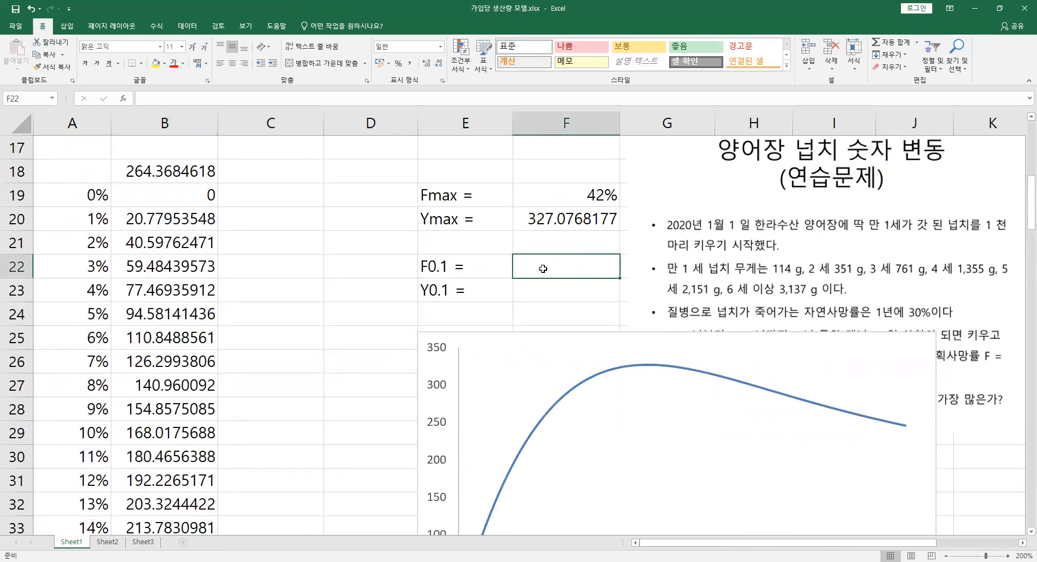
left_click(558, 245)
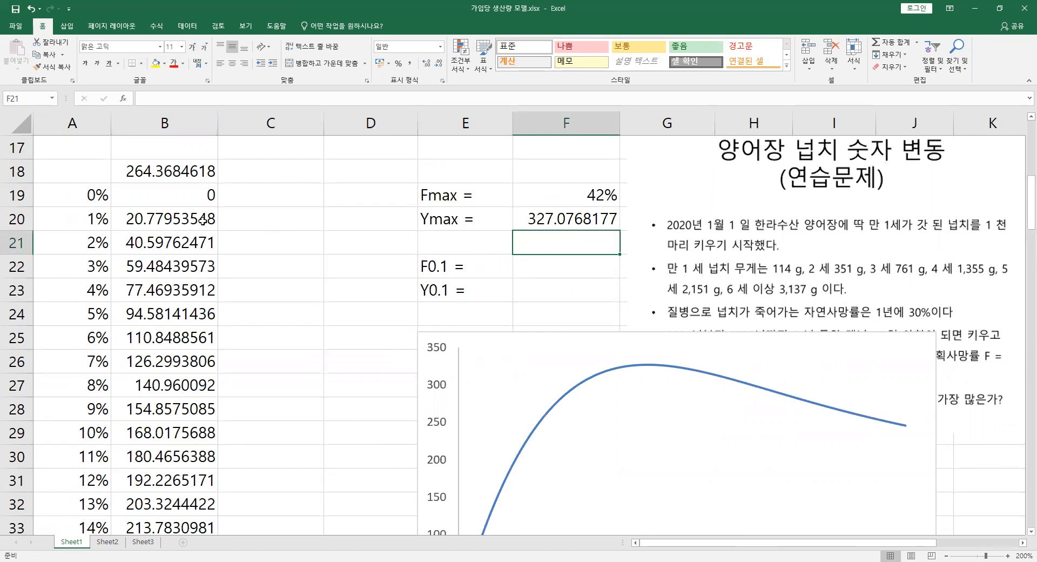
left_click(188, 199)
left_click_drag(86, 199, 158, 199)
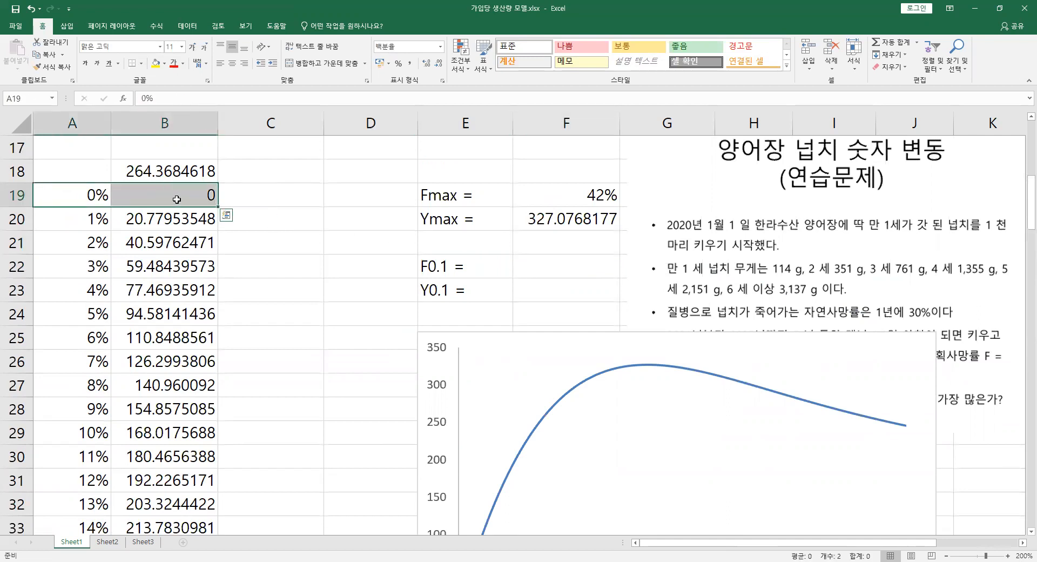
left_click(160, 193)
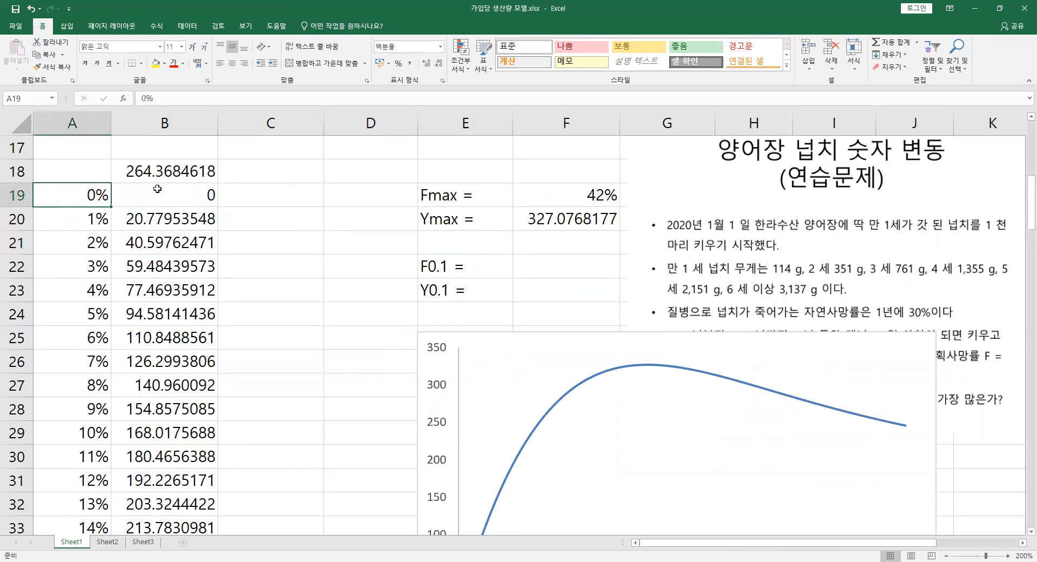
scroll(186, 226, "down", 5)
scroll(171, 250, "down", 2)
scroll(239, 234, "up", 6)
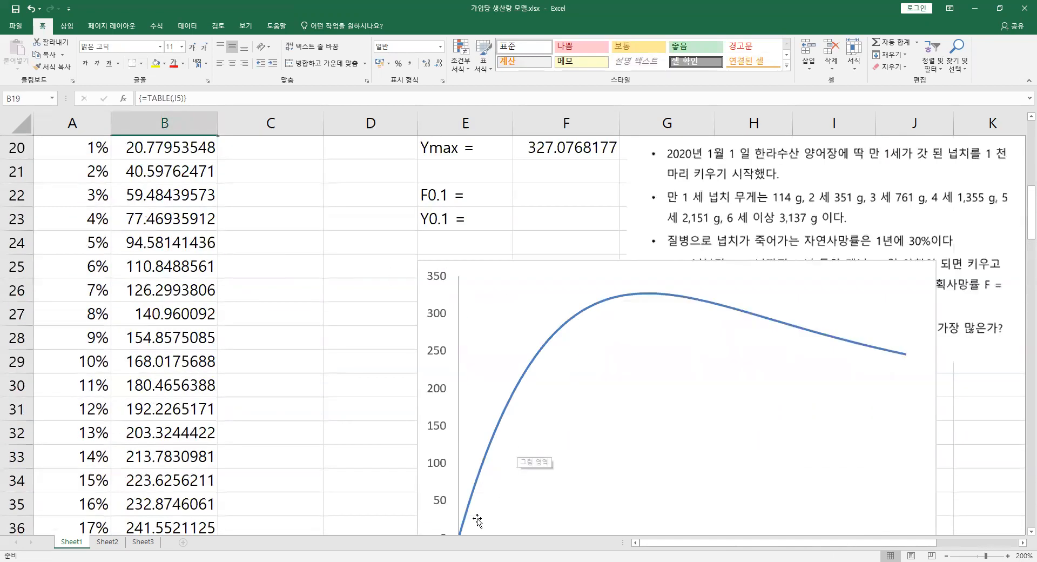
left_click(124, 330)
scroll(186, 336, "down", 5)
scroll(186, 336, "down", 6)
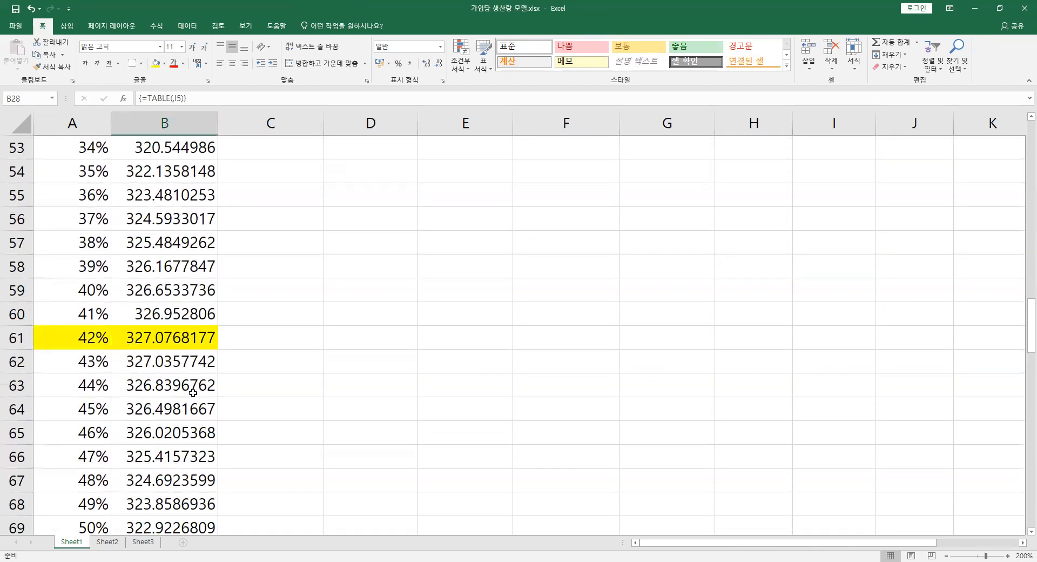
left_click_drag(87, 336, 157, 340)
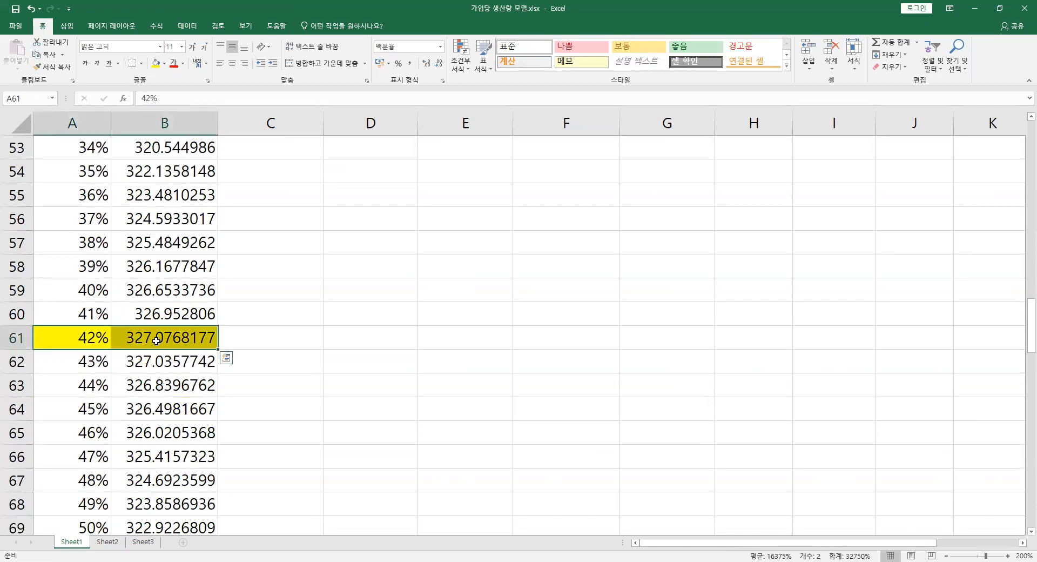
left_click(340, 323)
scroll(367, 324, "up", 10)
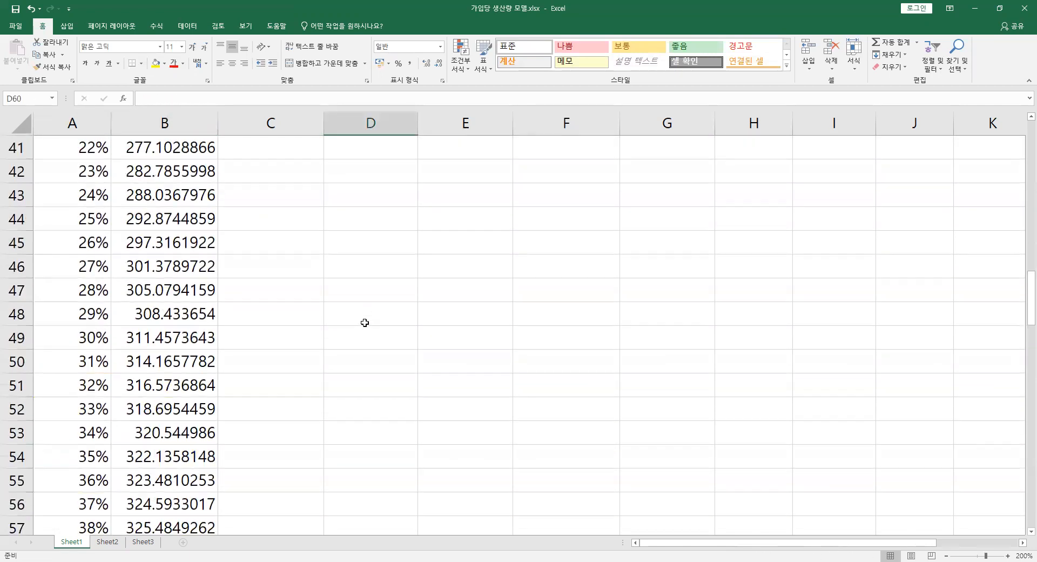
scroll(366, 321, "up", 2)
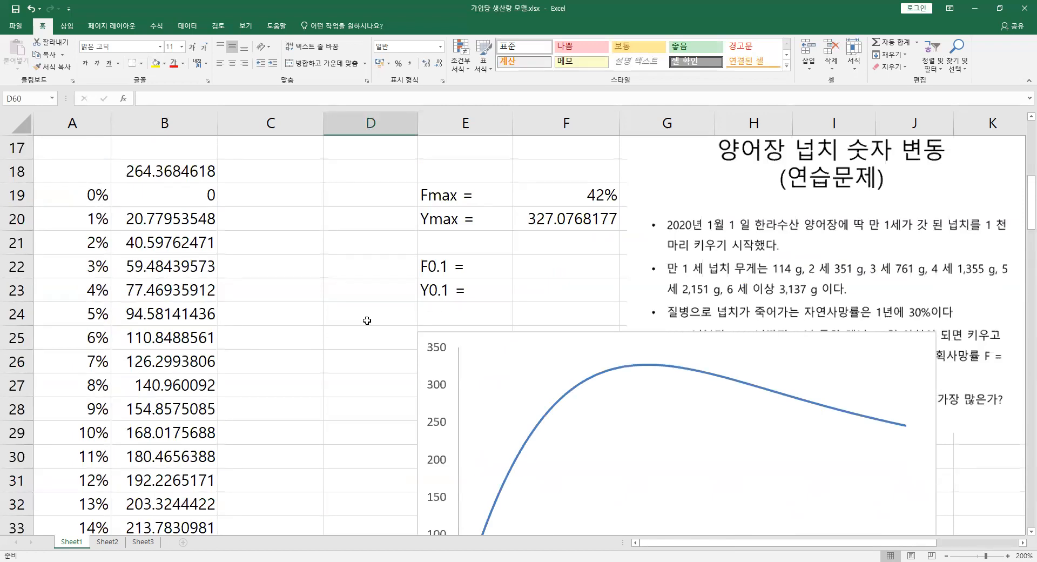
- Calculate the catch curve's slope for the 0% row in C19 with the formula =(B20-B19)/(A20-A19)
left_click(259, 189)
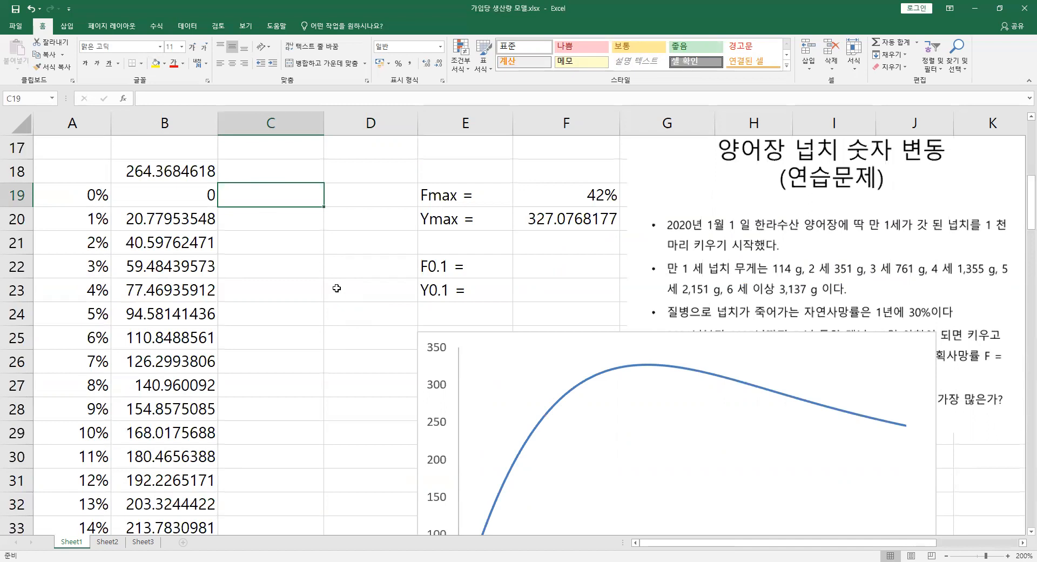
left_click_drag(453, 264, 454, 290)
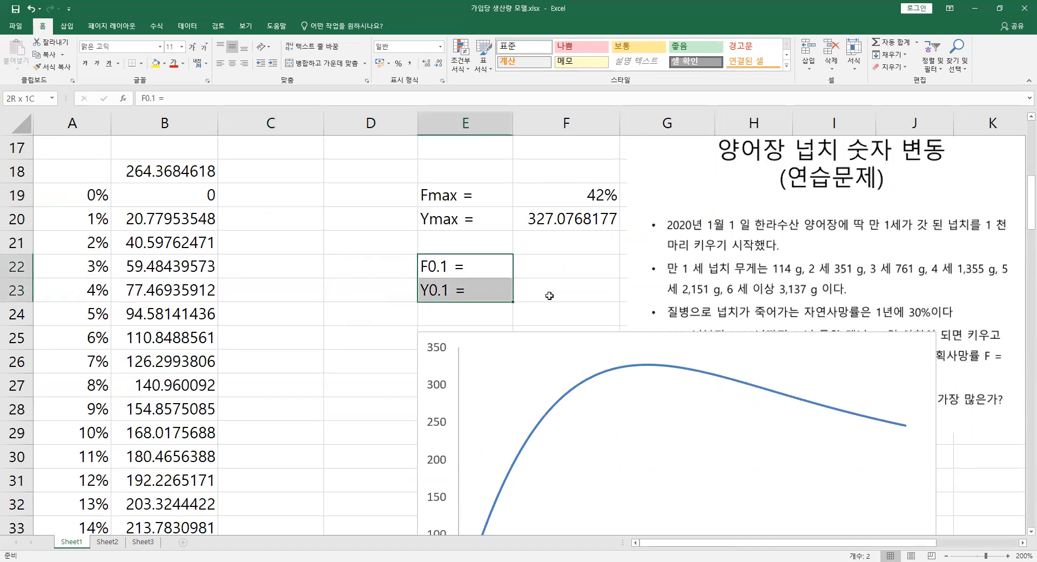
left_click(292, 220)
left_click(272, 197)
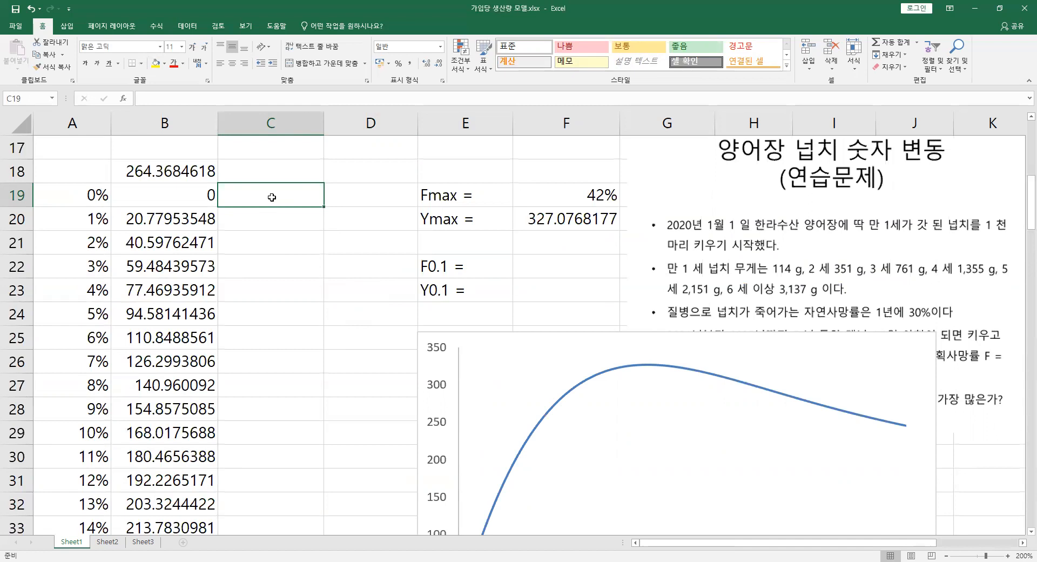
type("=")
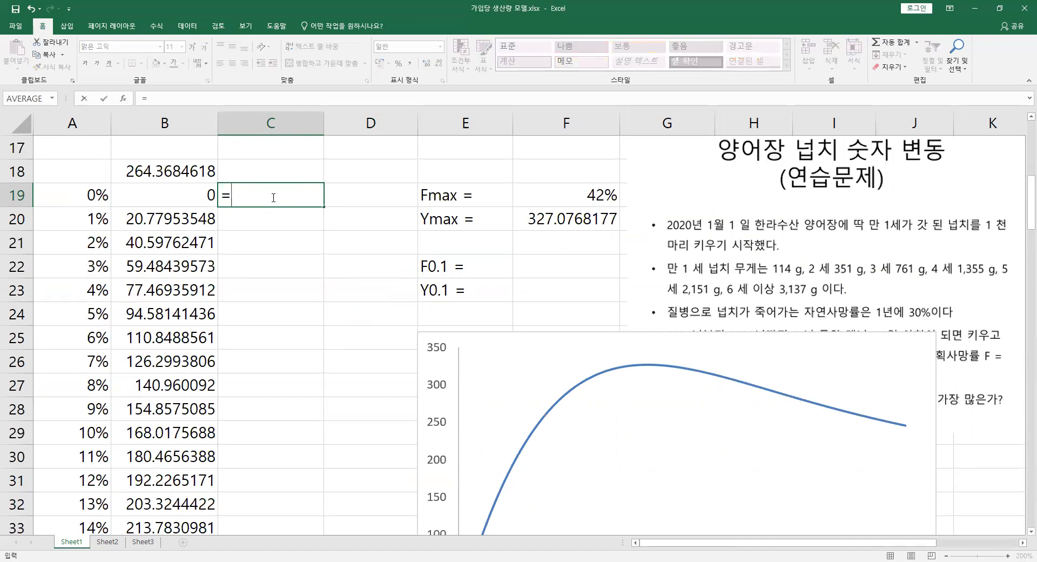
type("(")
left_click(156, 217)
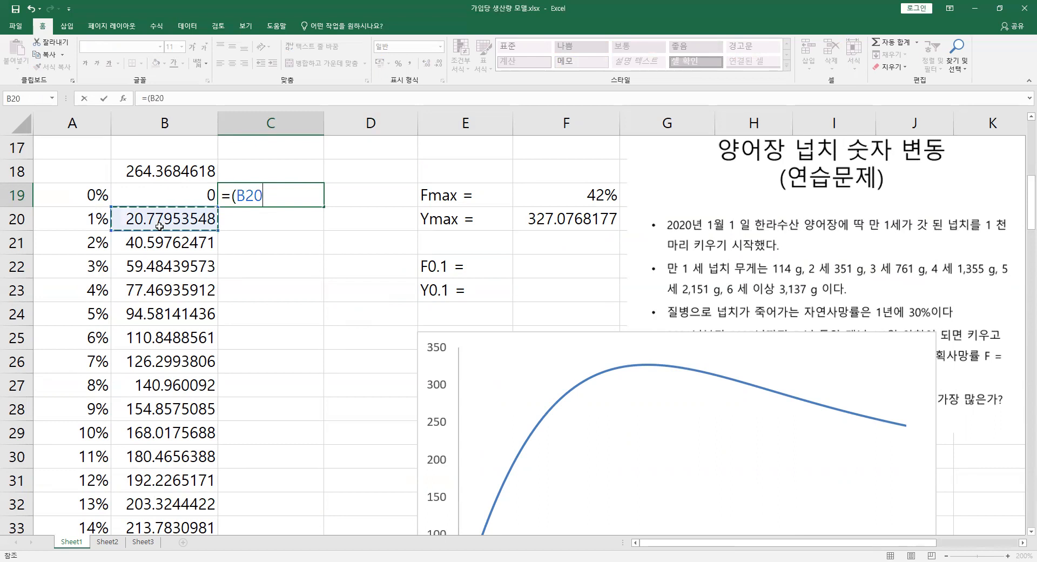
type("-")
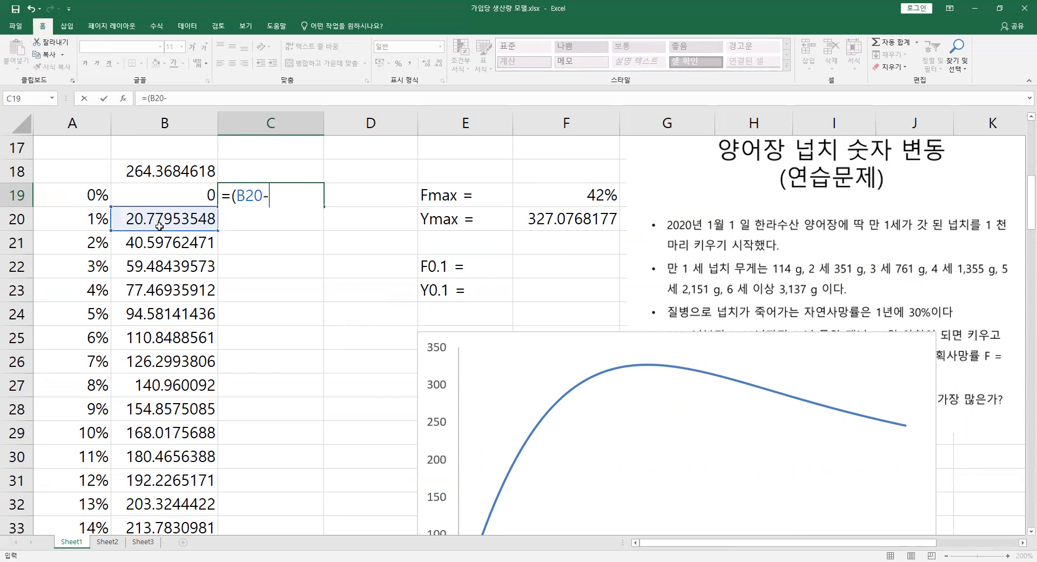
left_click(166, 194)
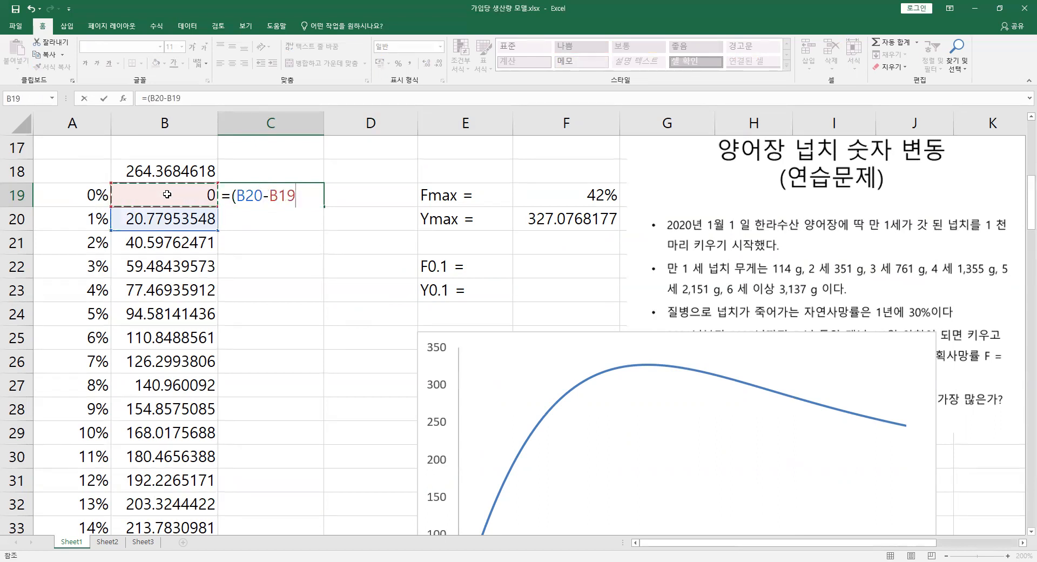
type(")/(")
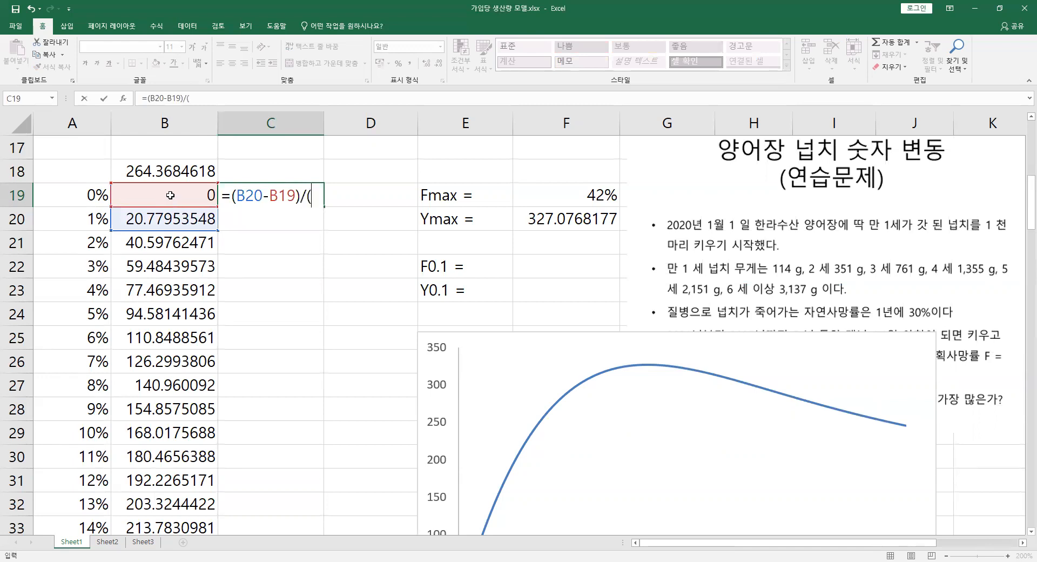
left_click(88, 218)
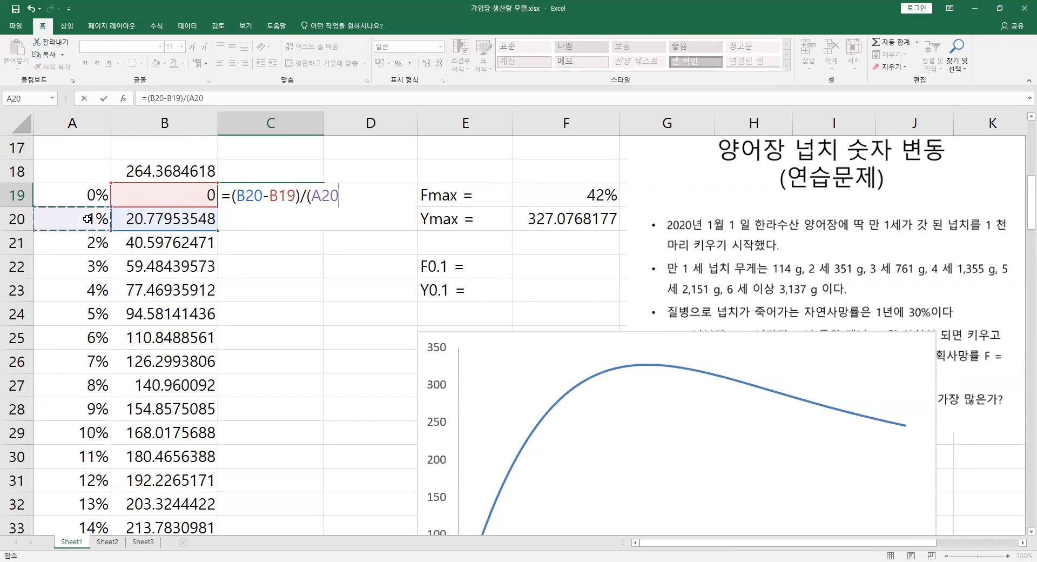
type("-")
left_click(90, 195)
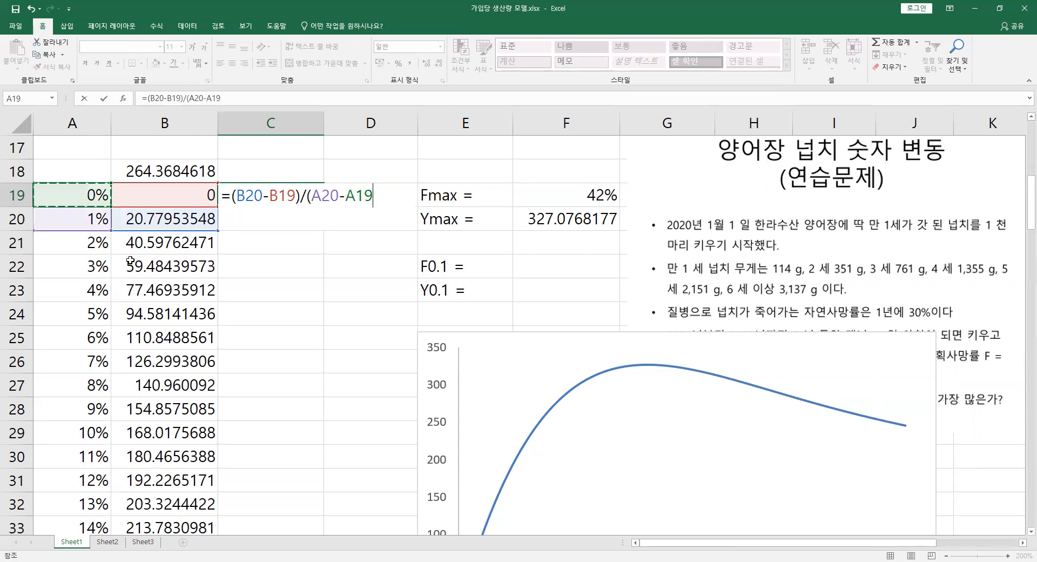
type(")")
key("Return")
key("Up")
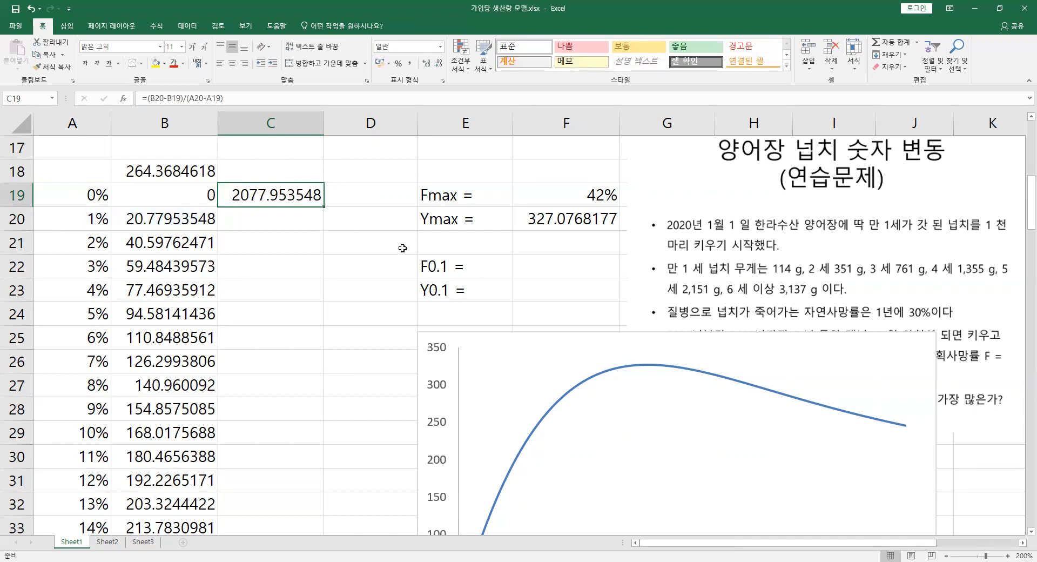
- Fill the slope formula in C19 down column C alongside the catch values
left_click_drag(440, 264, 557, 299)
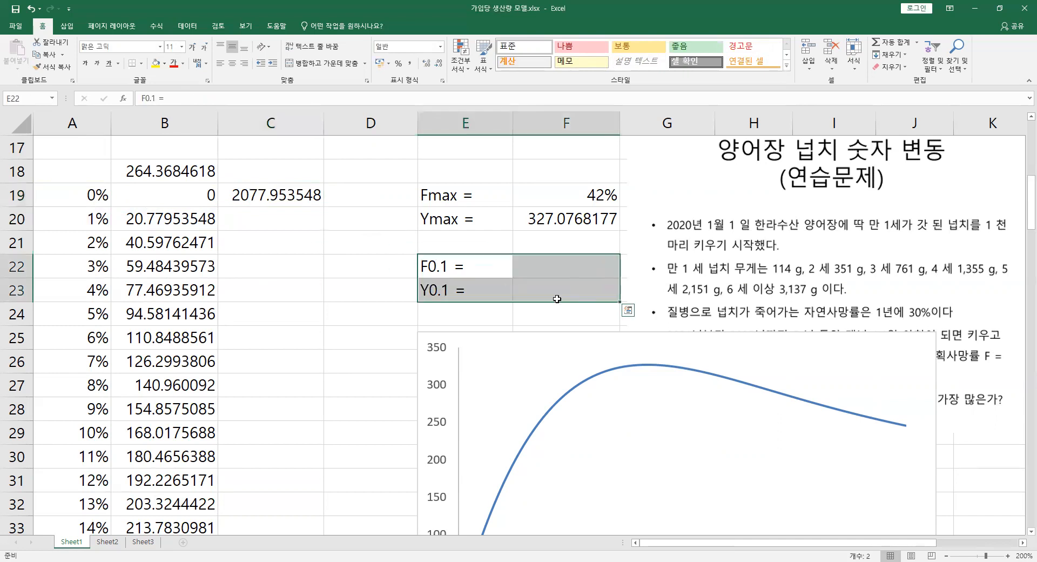
left_click_drag(479, 194, 562, 219)
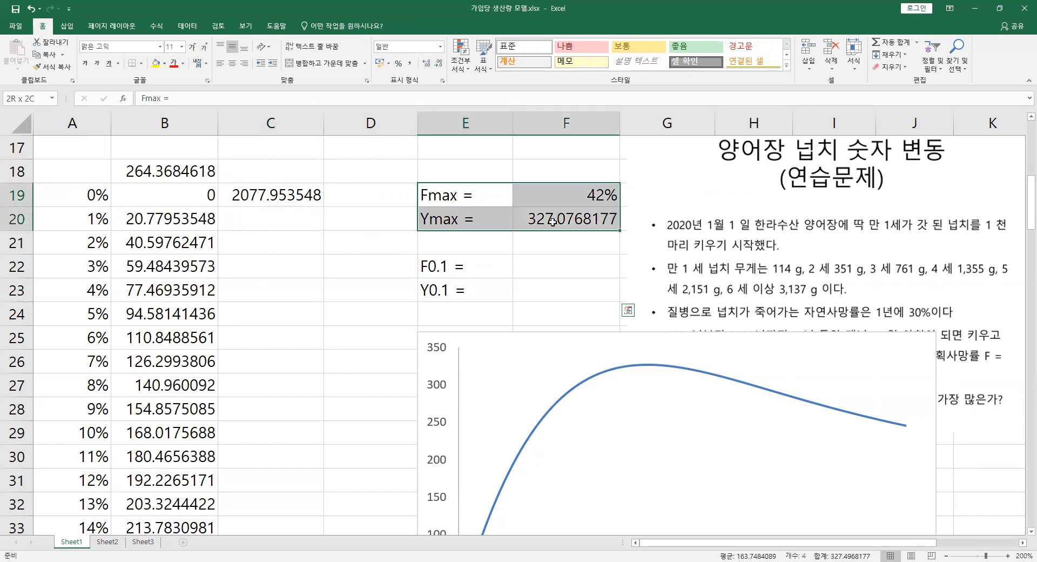
left_click(276, 197)
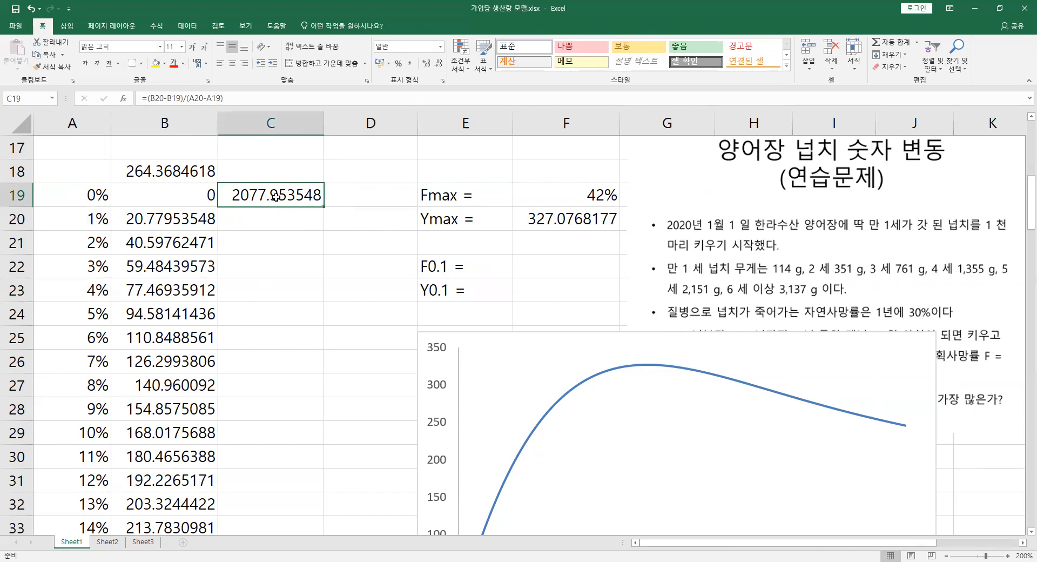
double_click(324, 206)
- Check the cell references of the copied slope formula in C20 and refill the formula from C19 through C29
left_click(281, 189)
left_click(282, 210)
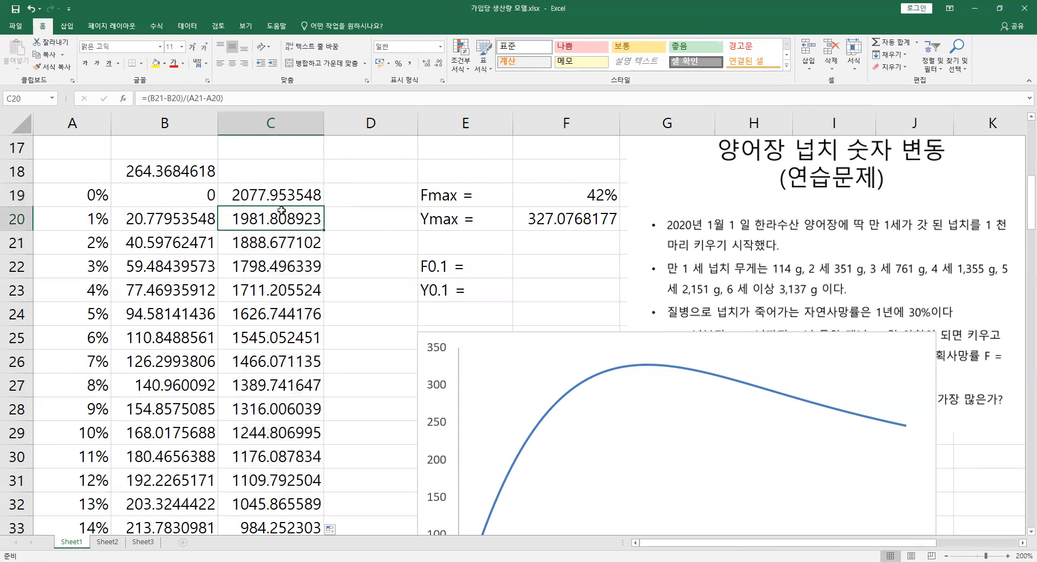
key("F2")
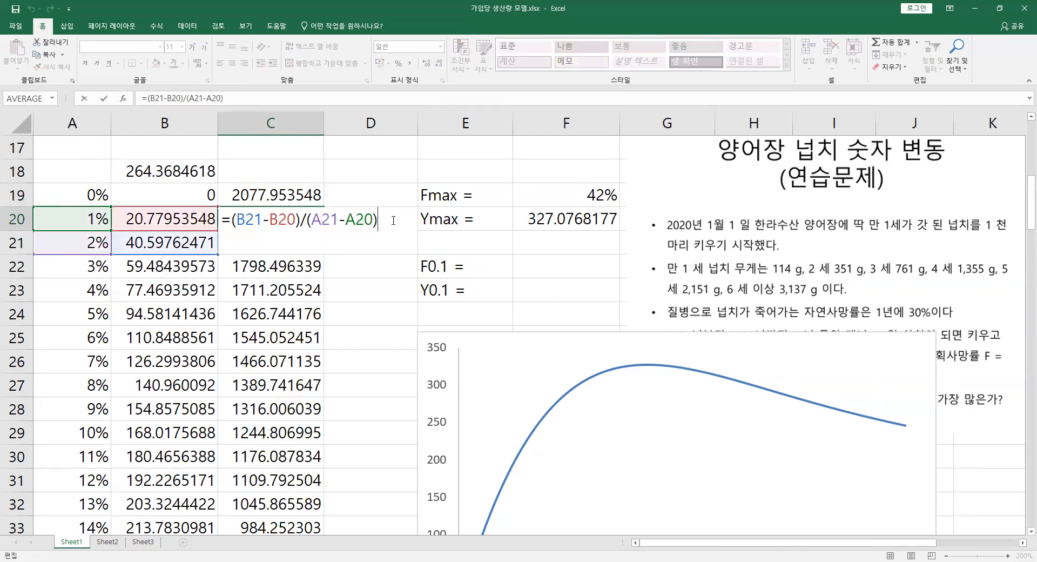
key("Return")
left_click(258, 189)
left_click_drag(324, 207, 335, 431)
left_click(308, 242)
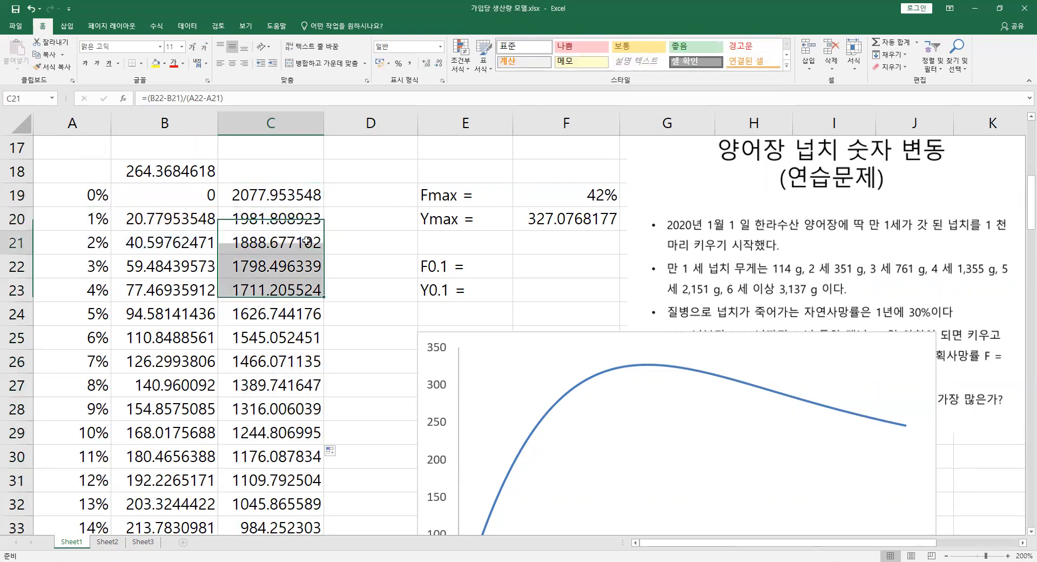
left_click(289, 200)
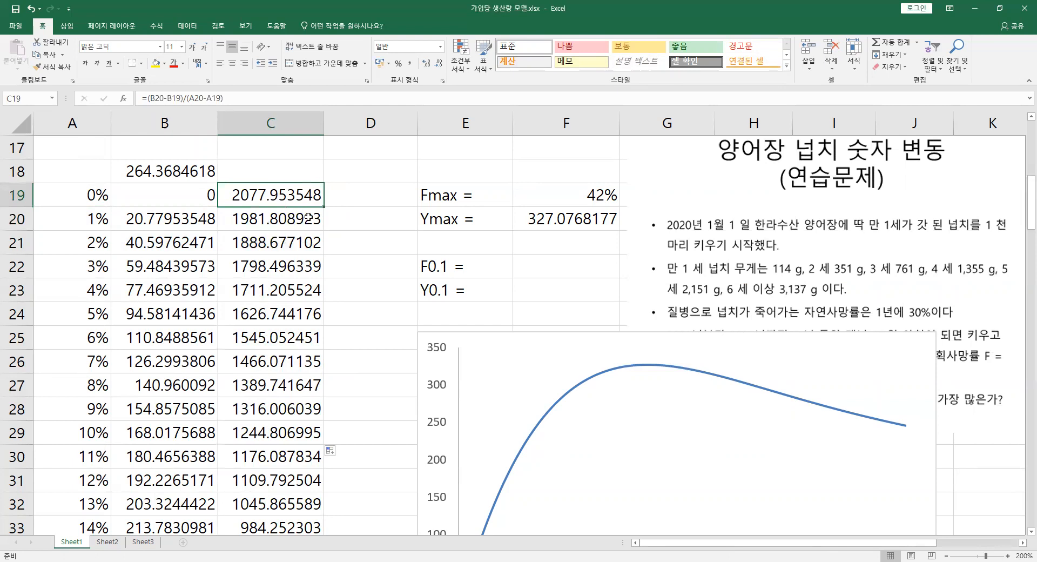
- Examine the slopes in column C from the 0% row down to the yellow row, comparing the slope's sign around the maximum catch
scroll(311, 213, "down", 1)
scroll(311, 213, "up", 1)
left_click_drag(445, 195, 436, 243)
left_click(384, 213)
left_click(287, 175)
left_click(279, 191)
scroll(274, 219, "down", 12)
left_click_drag(335, 297, 111, 320)
left_click(287, 336)
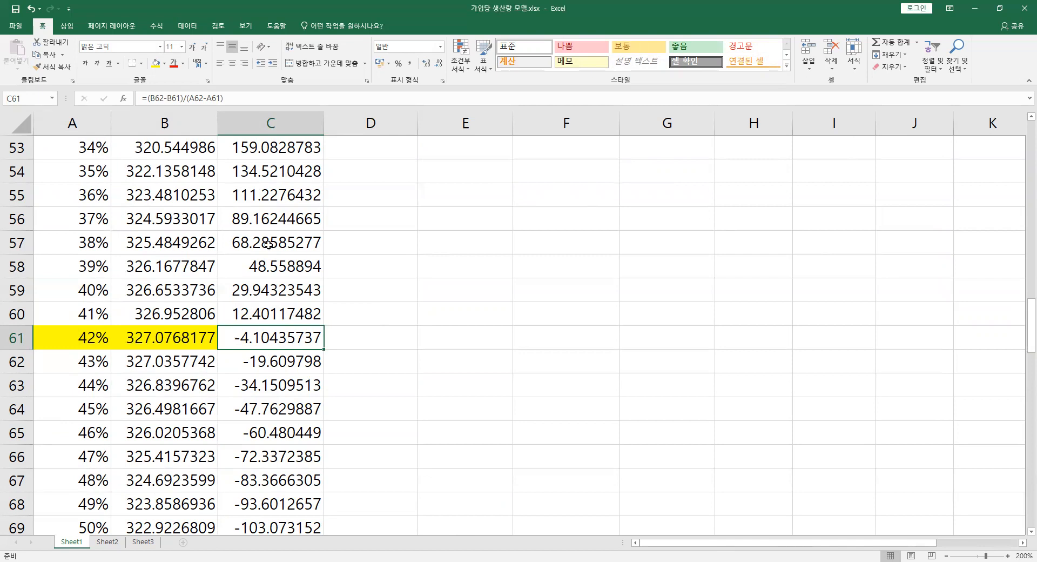
left_click(254, 316)
left_click_drag(274, 310, 102, 359)
left_click_drag(272, 339, 133, 337)
left_click(155, 315)
left_click(158, 333)
left_click_drag(62, 338, 162, 338)
left_click(281, 340)
scroll(388, 335, "up", 5)
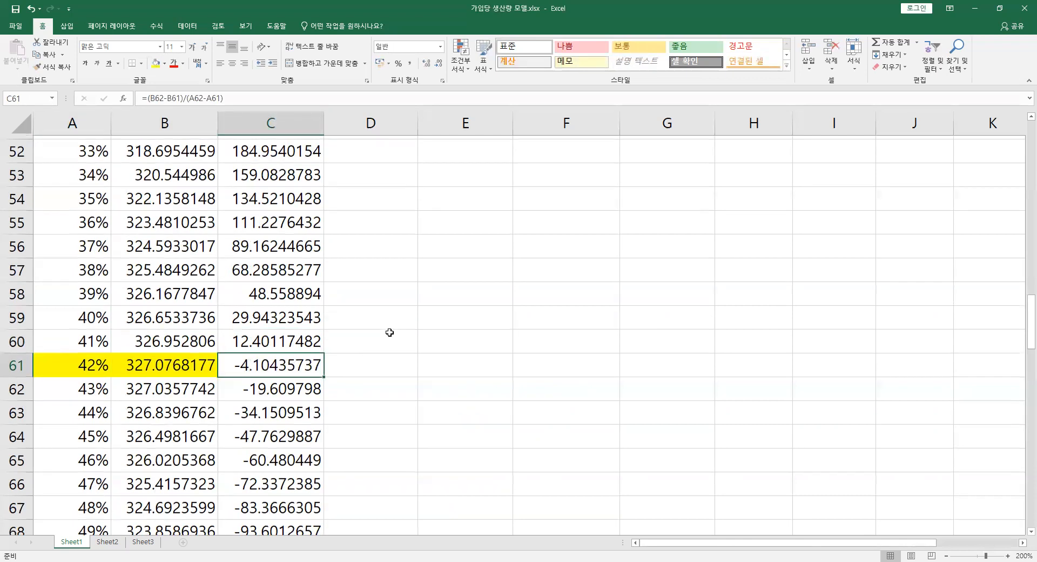
scroll(389, 331, "down", 3)
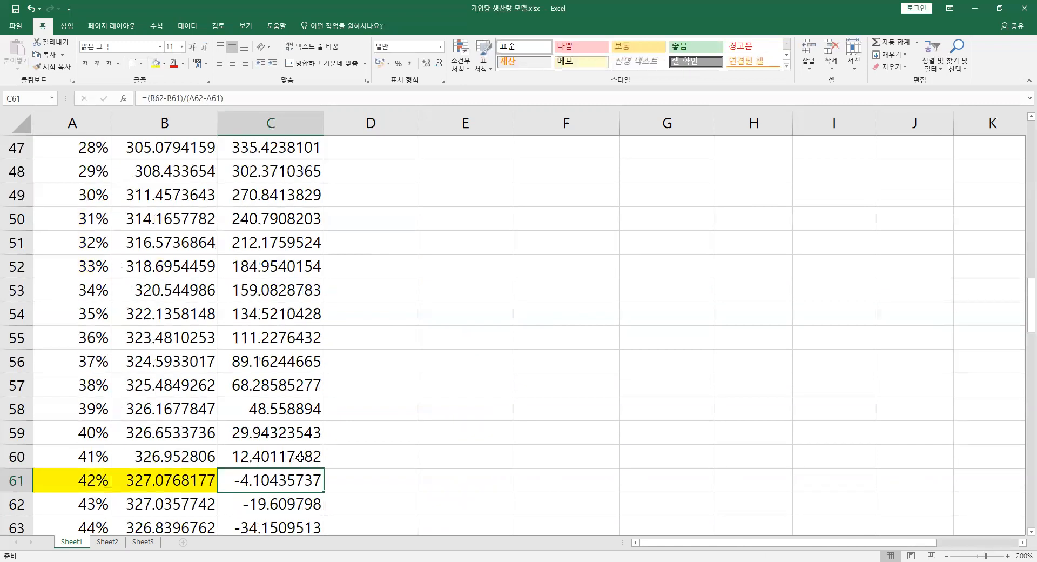
left_click_drag(412, 303, 421, 303)
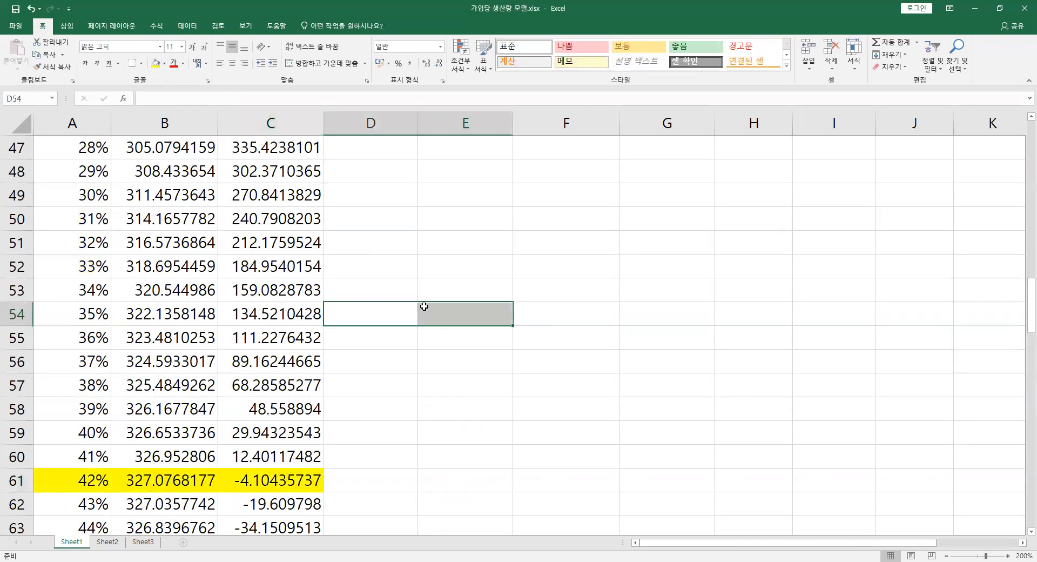
- Draw temporary tangent lines on the chart at the curve's peak and near 20%, marking the F and Y differences between the points
scroll(433, 303, "up", 5)
scroll(433, 304, "up", 6)
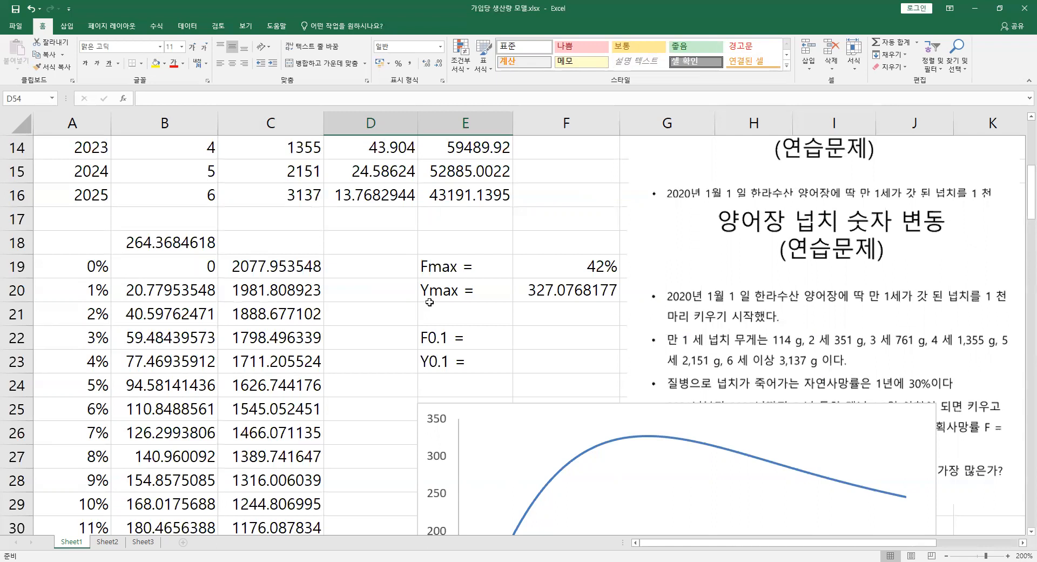
scroll(399, 312, "down", 3)
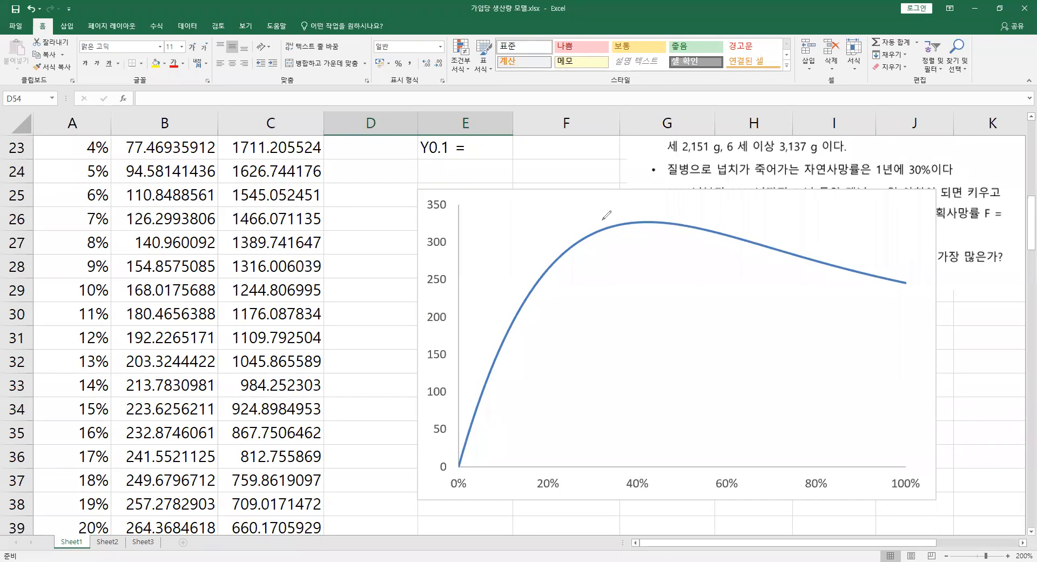
left_click_drag(601, 221, 686, 219)
left_click_drag(568, 242, 469, 333)
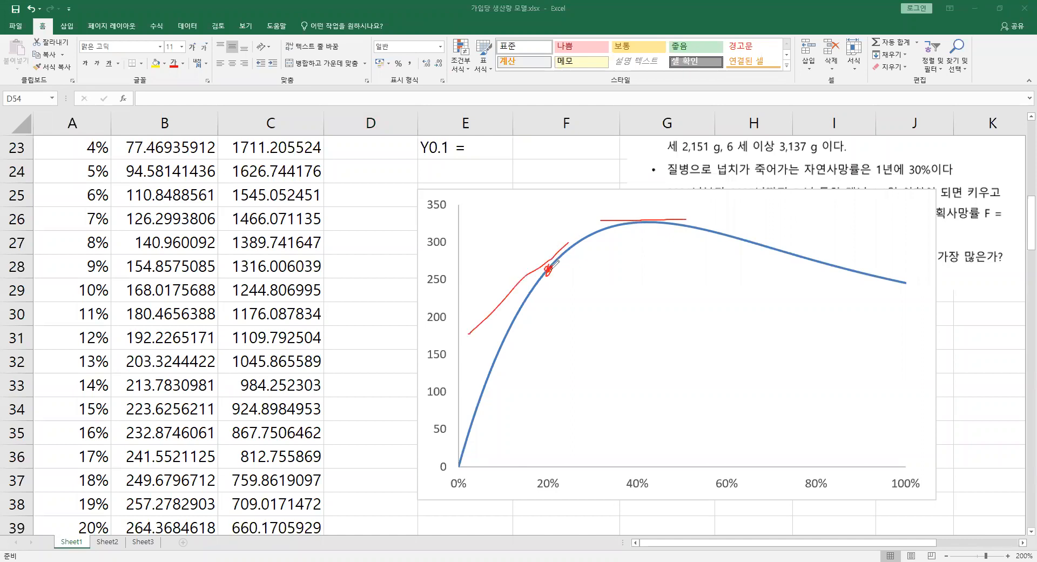
mouse_move(551, 268)
left_mouse_down()
mouse_move(606, 268)
mouse_move(647, 240)
mouse_move(647, 221)
left_mouse_up()
mouse_move(551, 269)
left_mouse_down()
mouse_move(565, 280)
mouse_move(640, 270)
mouse_move(587, 315)
left_mouse_up()
mouse_move(583, 286)
left_mouse_down()
mouse_move(606, 287)
mouse_move(605, 301)
left_mouse_up()
mouse_move(552, 268)
left_mouse_down()
mouse_move(595, 251)
mouse_move(646, 265)
mouse_move(551, 272)
mouse_move(643, 268)
mouse_move(670, 243)
mouse_move(656, 225)
mouse_move(680, 244)
left_mouse_up()
left_click_drag(686, 235, 679, 254)
mouse_move(650, 267)
left_mouse_down()
mouse_move(671, 252)
mouse_move(665, 235)
mouse_move(654, 265)
left_mouse_up()
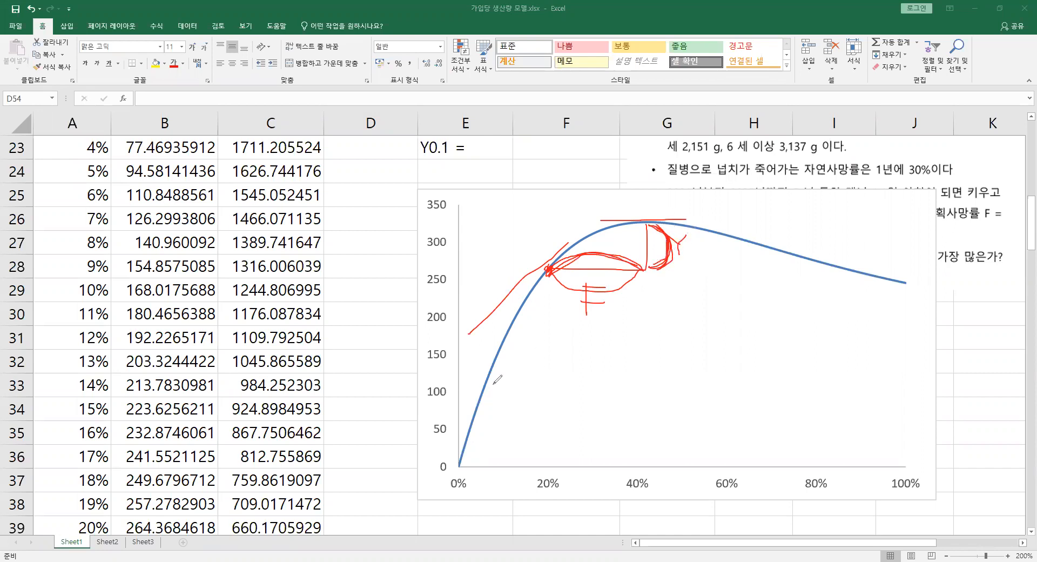
- Sketch a second slope triangle below the 20% point and emphasize the tangent there, clearing all the chart annotations when done
mouse_move(566, 263)
left_mouse_down()
mouse_move(665, 263)
mouse_move(580, 275)
mouse_move(538, 265)
left_mouse_up()
mouse_move(490, 377)
left_mouse_down()
mouse_move(552, 374)
mouse_move(566, 351)
mouse_move(557, 254)
mouse_move(558, 324)
left_mouse_up()
mouse_move(568, 361)
left_mouse_down()
mouse_move(555, 252)
mouse_move(555, 321)
mouse_move(576, 264)
mouse_move(566, 262)
left_mouse_up()
mouse_move(489, 377)
left_mouse_down()
mouse_move(500, 385)
mouse_move(571, 370)
left_mouse_up()
left_click_drag(537, 400, 595, 310)
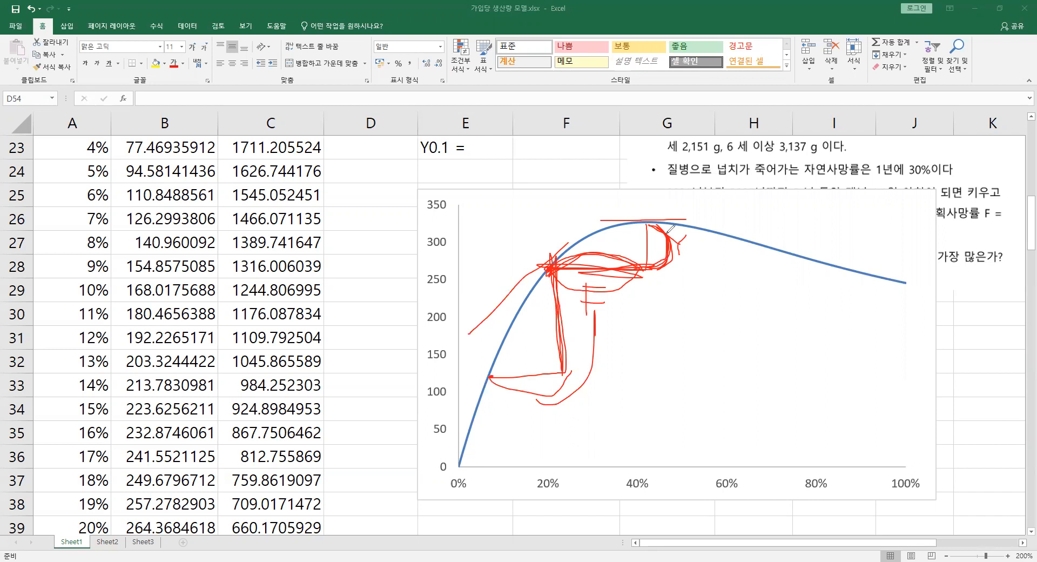
mouse_move(578, 232)
left_mouse_down()
mouse_move(517, 294)
mouse_move(608, 224)
mouse_move(546, 278)
mouse_move(565, 243)
mouse_move(546, 259)
mouse_move(539, 239)
mouse_move(546, 254)
left_mouse_up()
left_click_drag(565, 196, 562, 250)
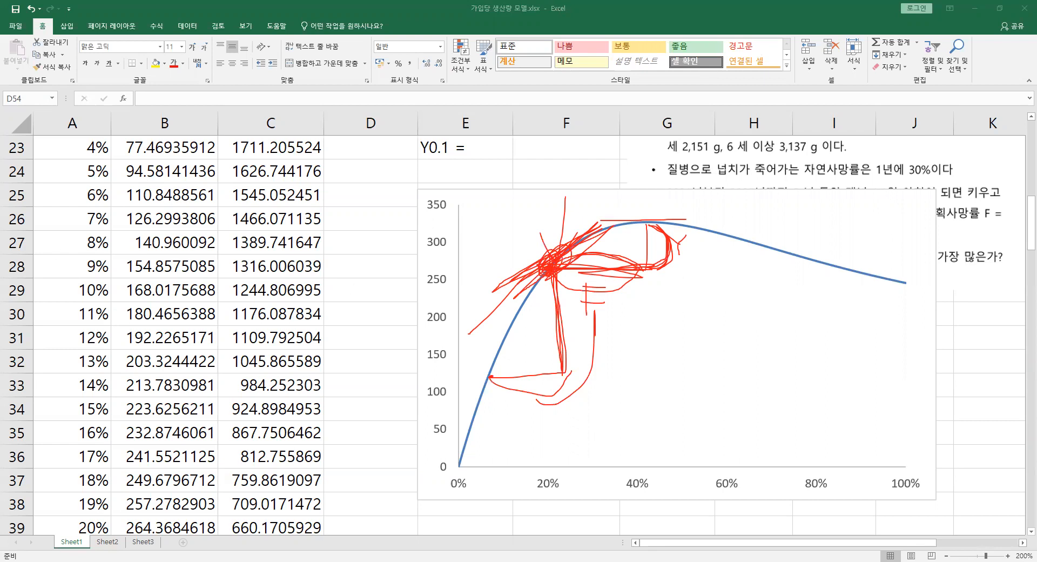
key("e")
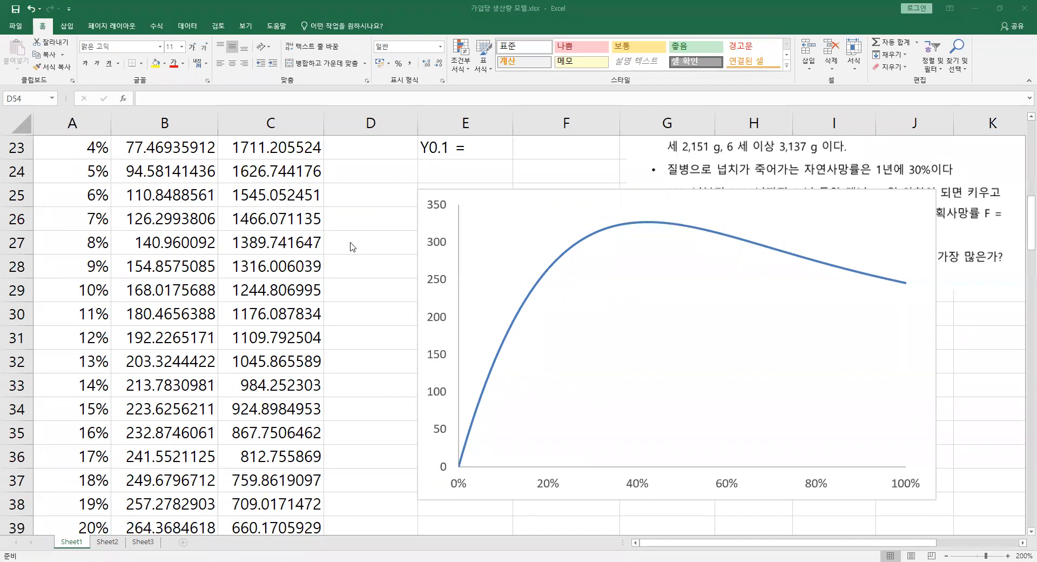
- Compare the initial slope in C19 with the slopes in rows 51 and 52 to identify the mortality rate nearest one tenth of it
scroll(368, 249, "up", 1)
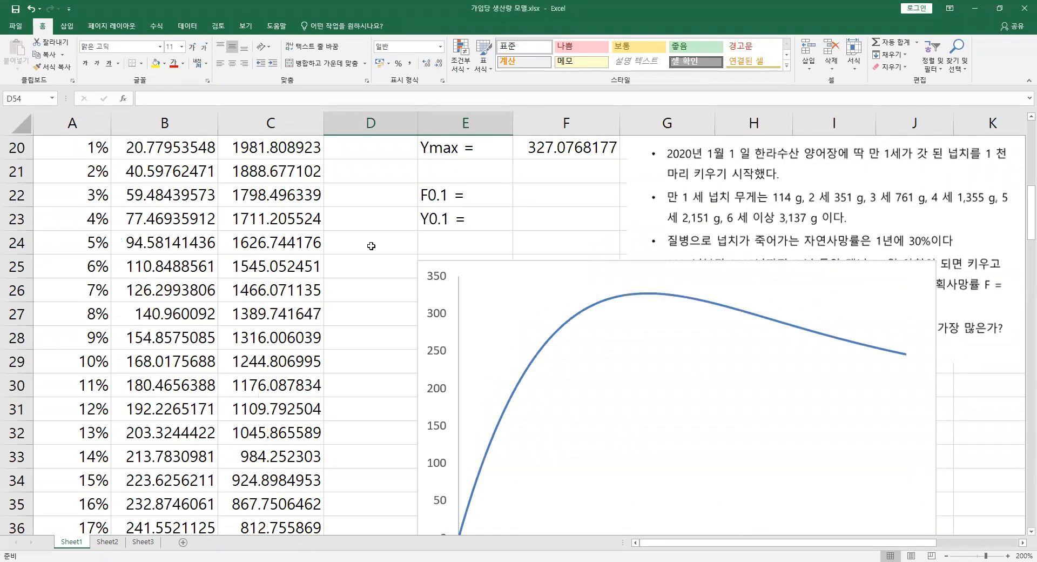
scroll(371, 245, "up", 1)
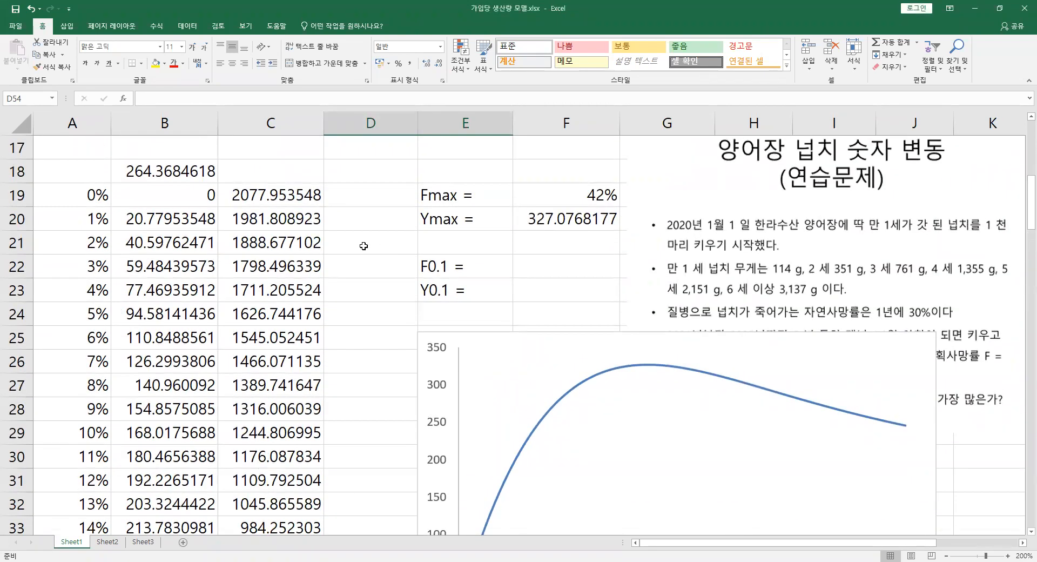
left_click(369, 267)
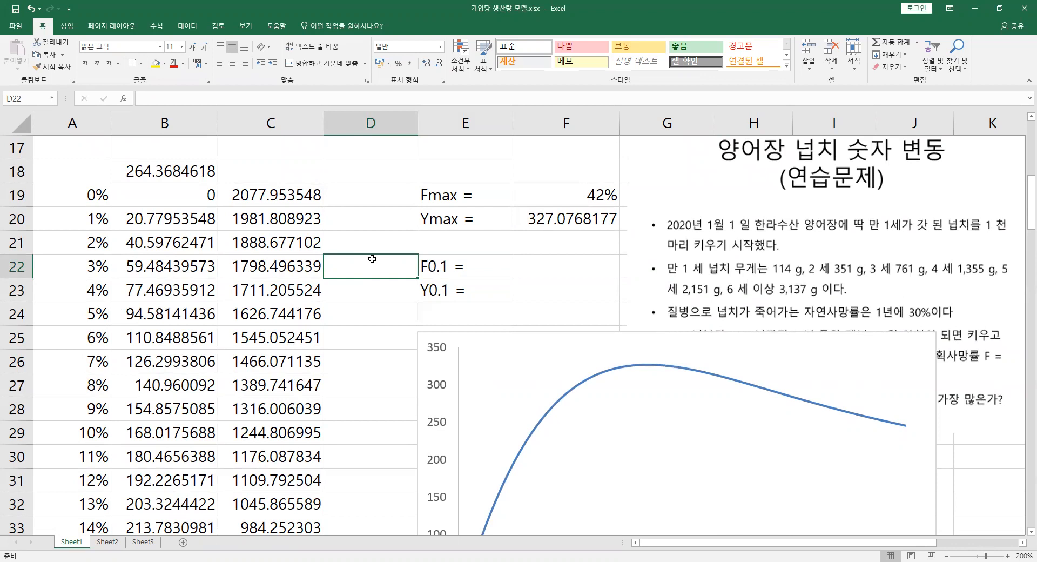
left_click(285, 198)
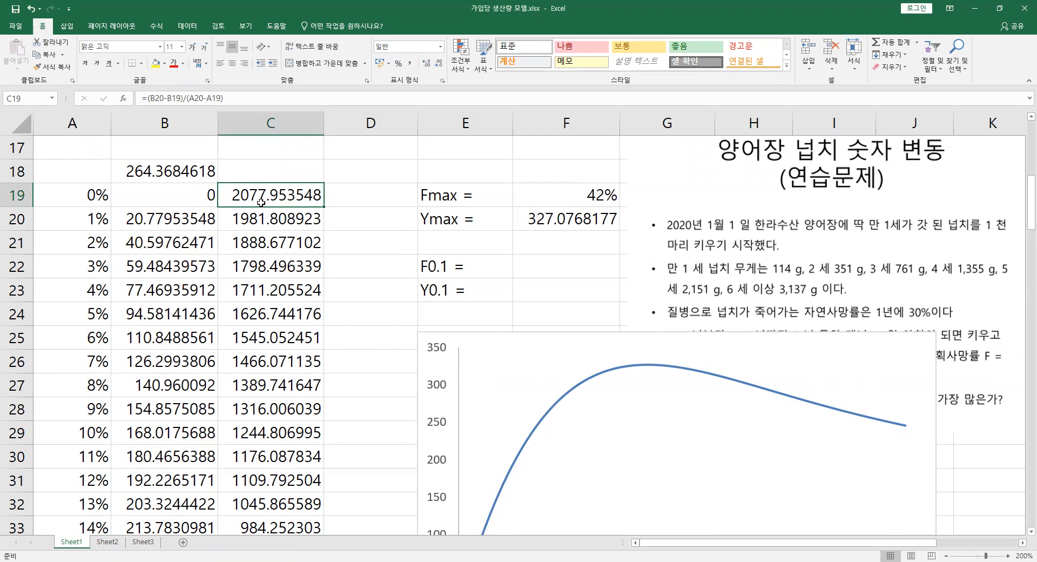
scroll(278, 204, "down", 3)
scroll(281, 208, "down", 6)
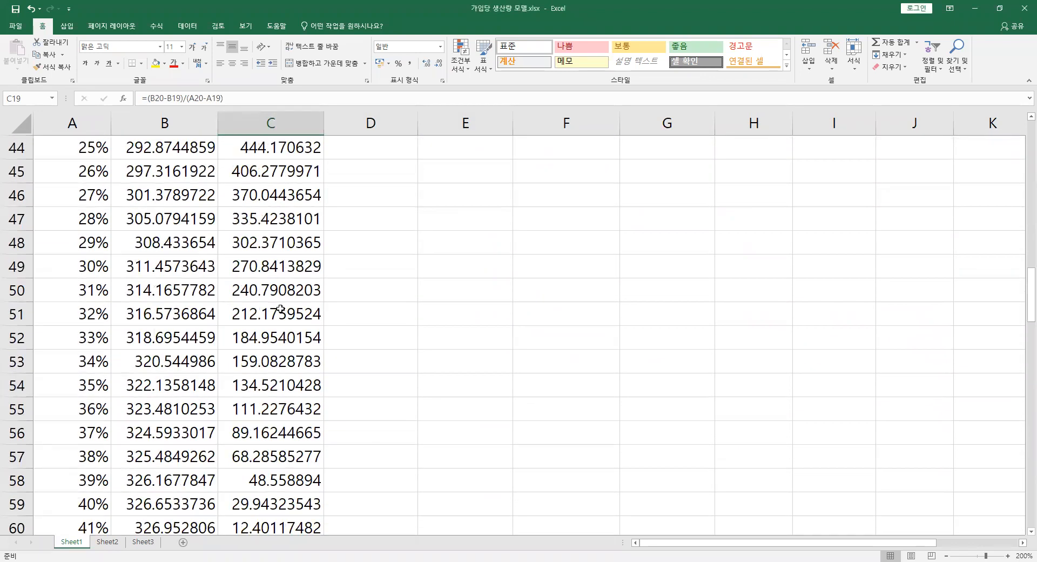
left_click(266, 328)
left_click(254, 306)
left_click_drag(209, 308, 176, 311)
left_click_drag(265, 332, 81, 335)
mouse_move(266, 313)
left_mouse_down()
mouse_move(51, 322)
mouse_move(93, 312)
mouse_move(261, 315)
left_mouse_up()
left_click_drag(75, 318, 274, 314)
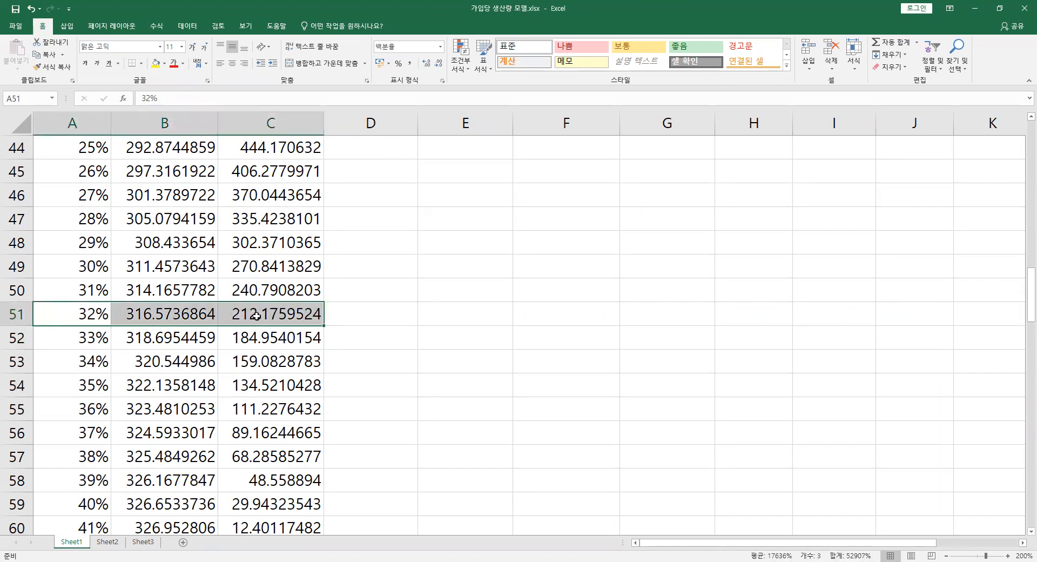
- Highlight the 32% row in yellow across cells A51:C51
left_click(156, 63)
left_click(97, 290)
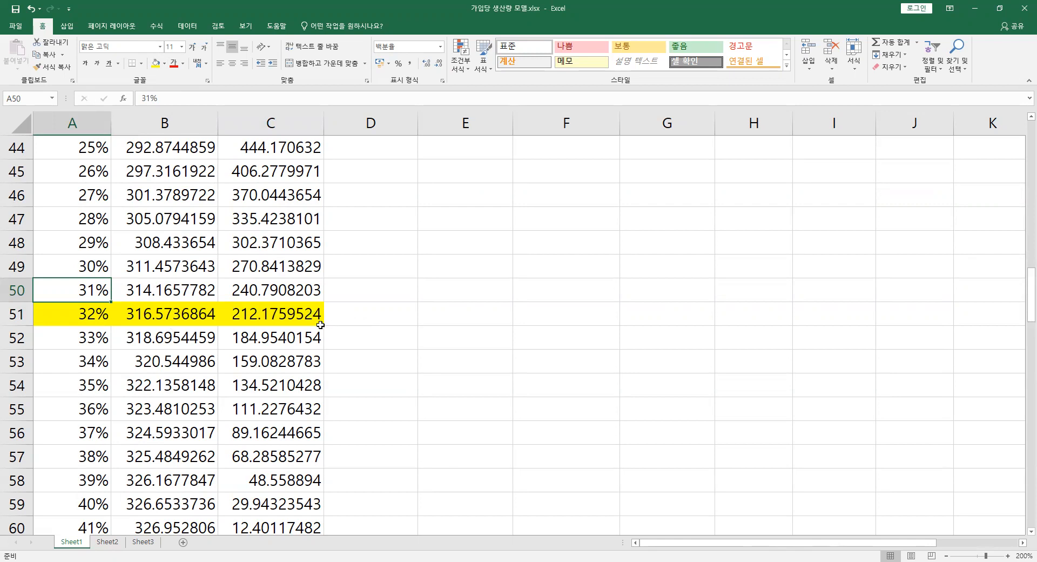
left_click(298, 313)
left_click(80, 313)
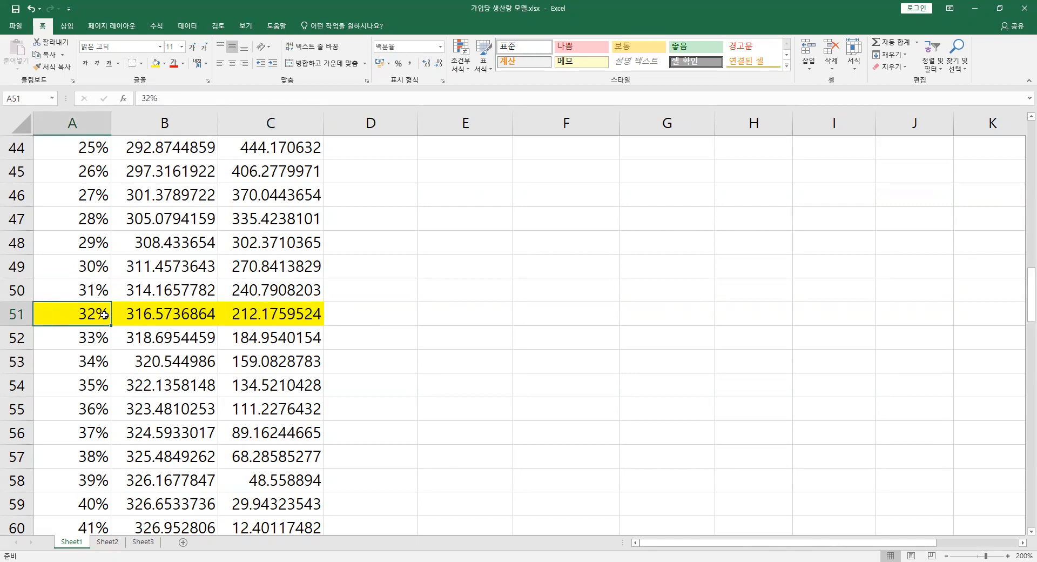
left_click(146, 318)
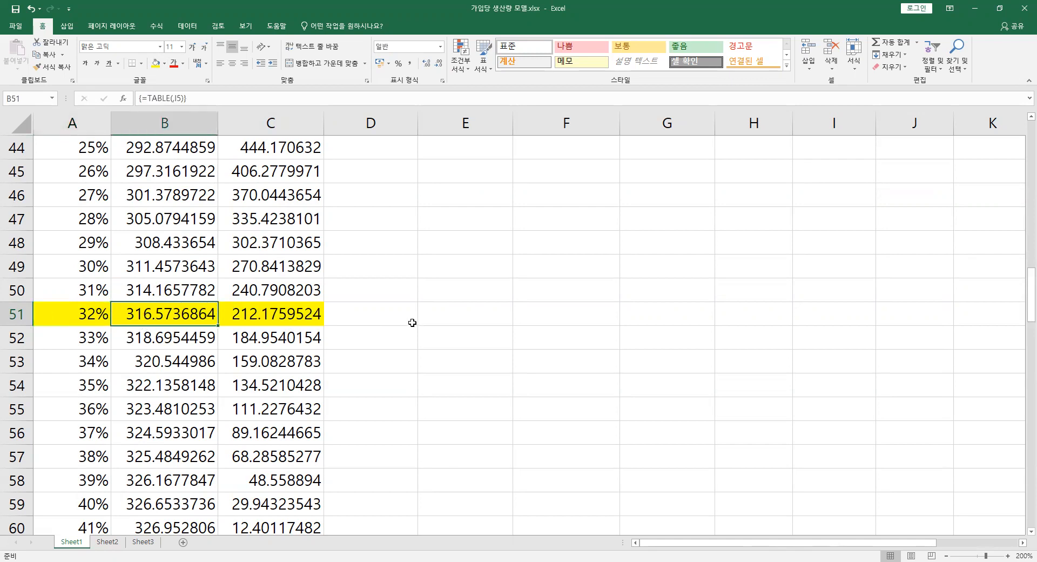
- Link the F0.1 result in F22 to the 32% mortality rate with =A51
scroll(412, 319, "up", 13)
scroll(485, 338, "down", 2)
left_click(553, 410)
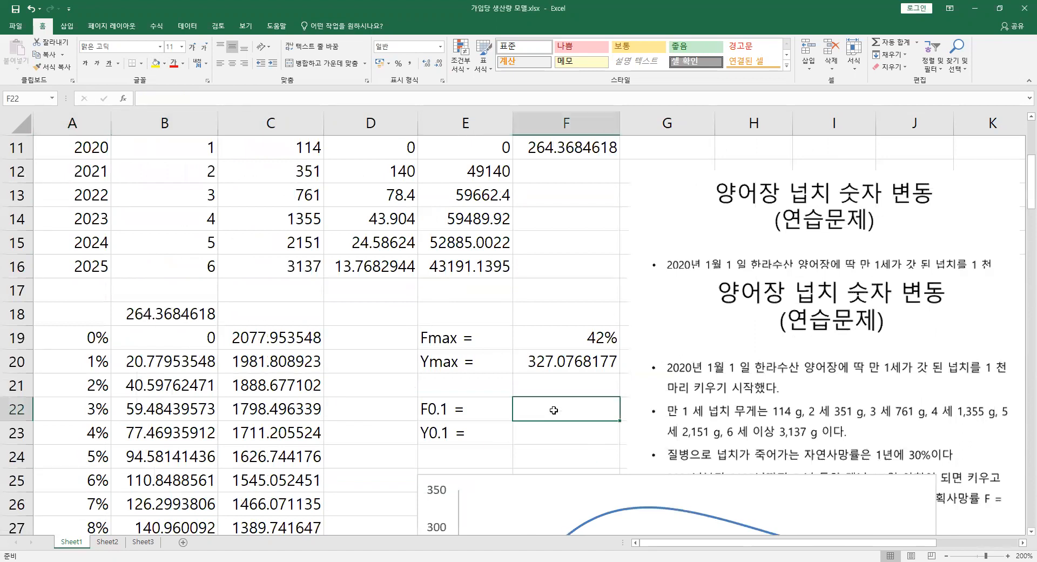
type("=")
scroll(343, 377, "down", 11)
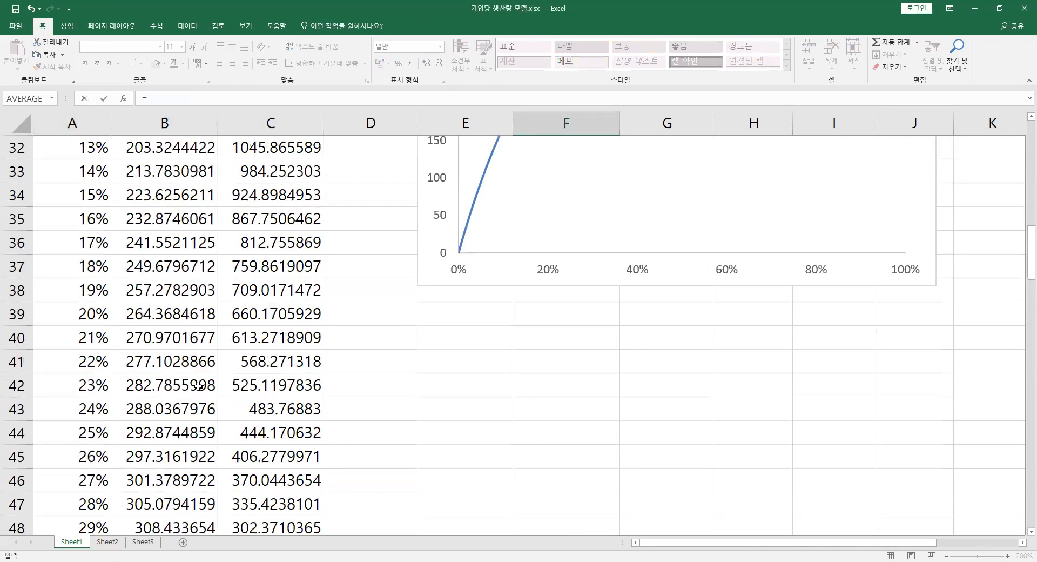
left_click(97, 323)
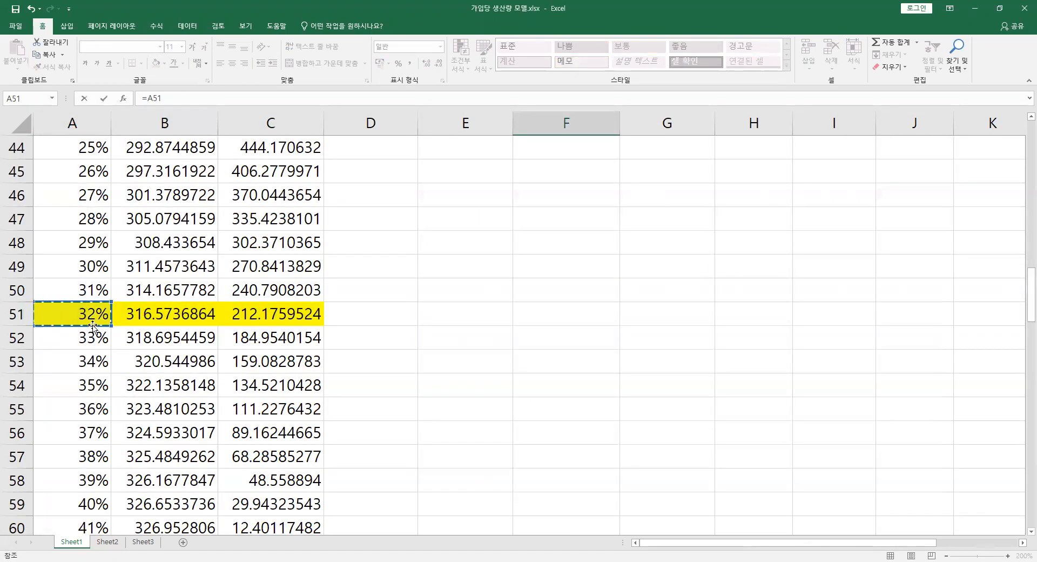
key("Return")
- Link the Y0.1 result in F23 to the catch in the 32% row with =B51
scroll(127, 321, "up", 1)
type("=")
scroll(130, 323, "down", 7)
left_click(162, 388)
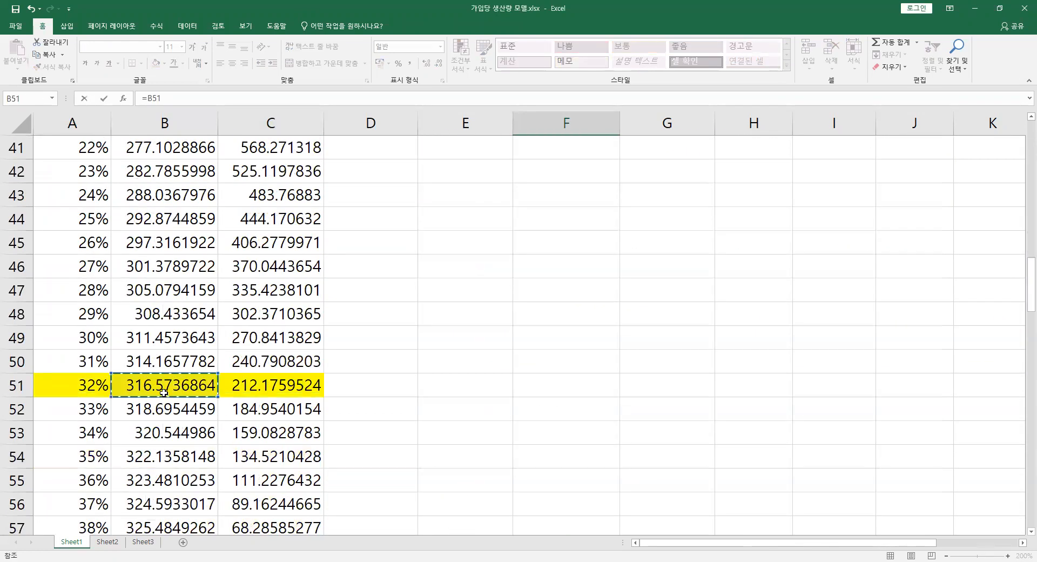
key("Return")
scroll(280, 335, "up", 2)
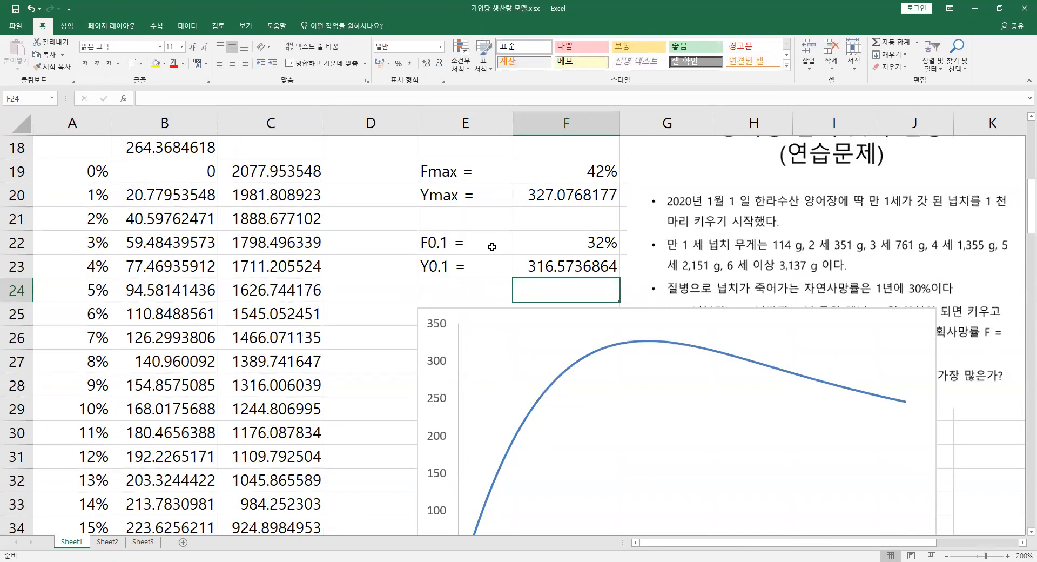
left_click(465, 266)
left_click(486, 245)
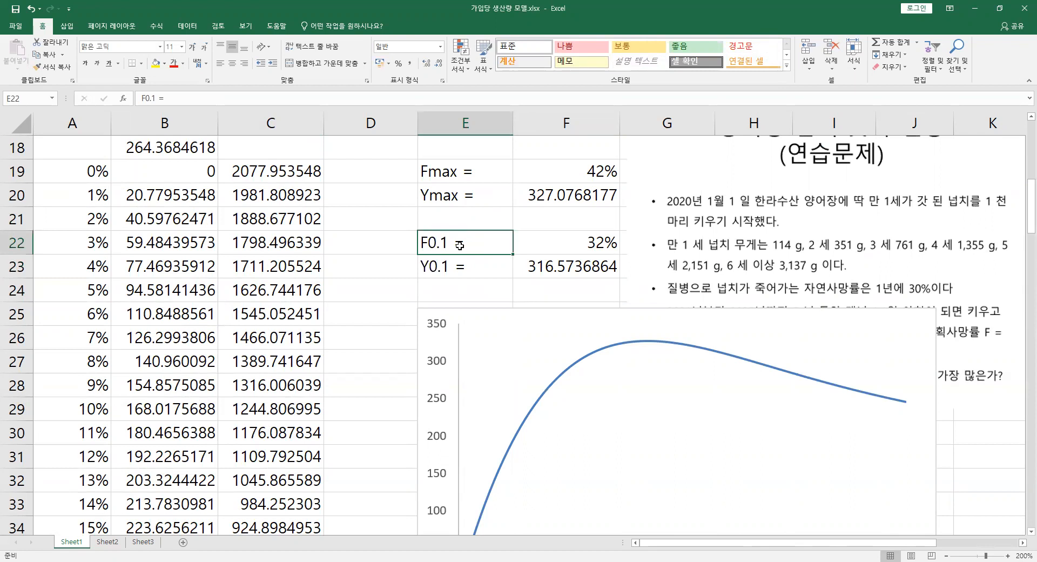
left_click(449, 261)
left_click(447, 245)
left_click(435, 266)
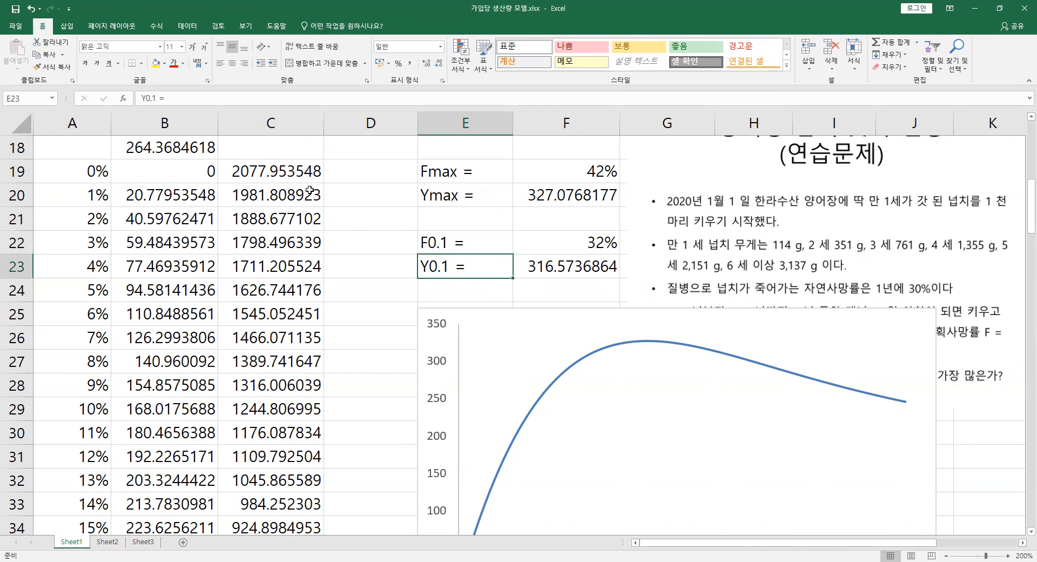
- Build a formula in D19 subtracting one tenth of the initial slope from the row's slope, =C19-$C$19/10
left_click(305, 172)
left_click(345, 172)
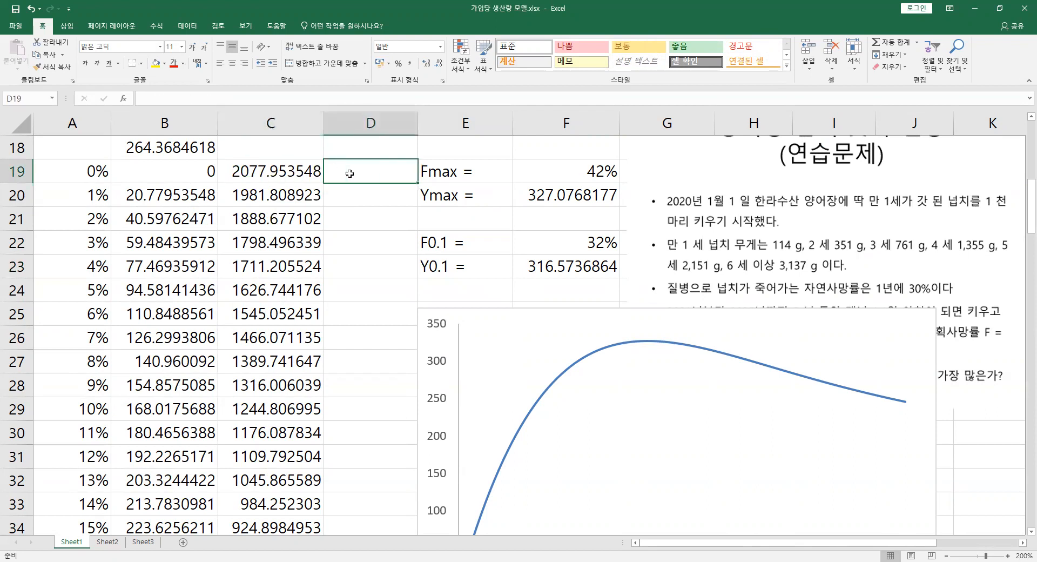
left_click(316, 173)
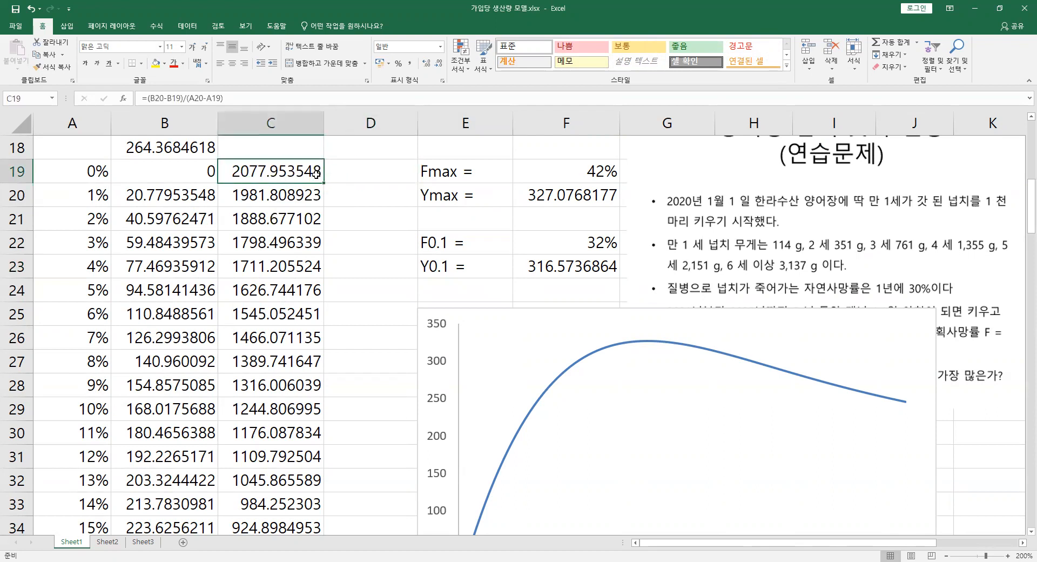
left_click(361, 178)
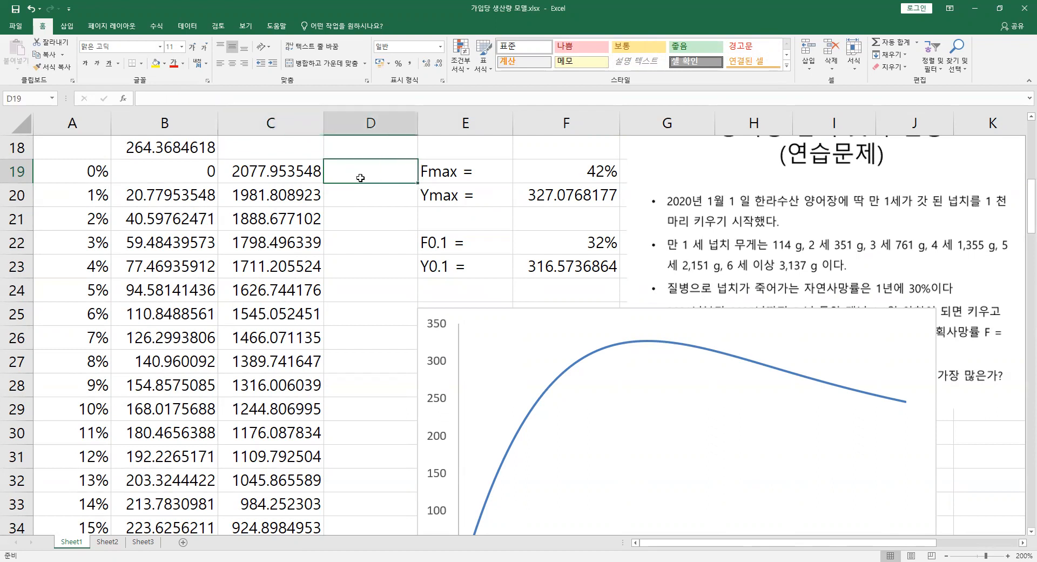
type("=")
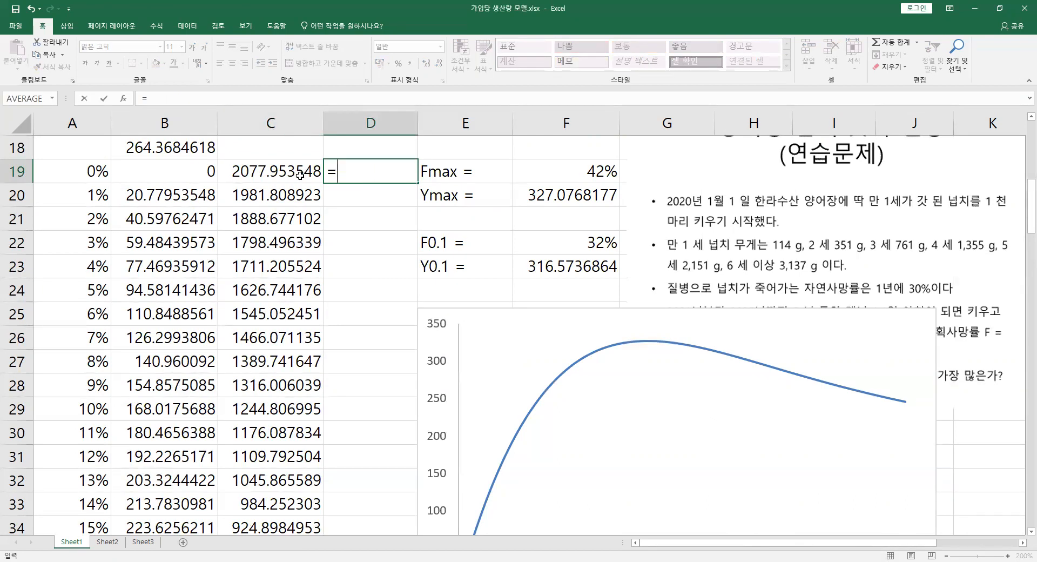
left_click(266, 173)
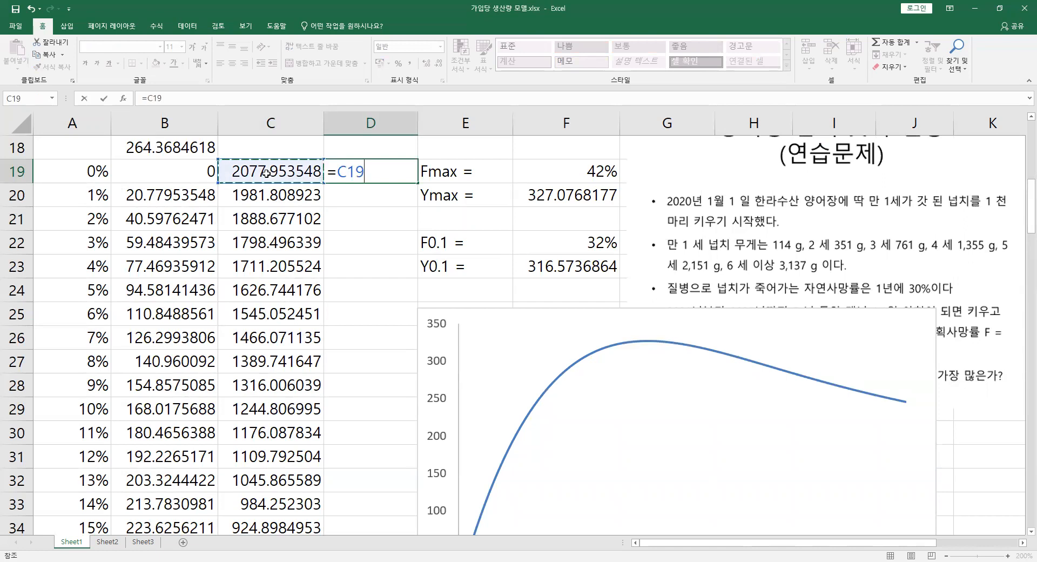
type("-")
left_click(266, 173)
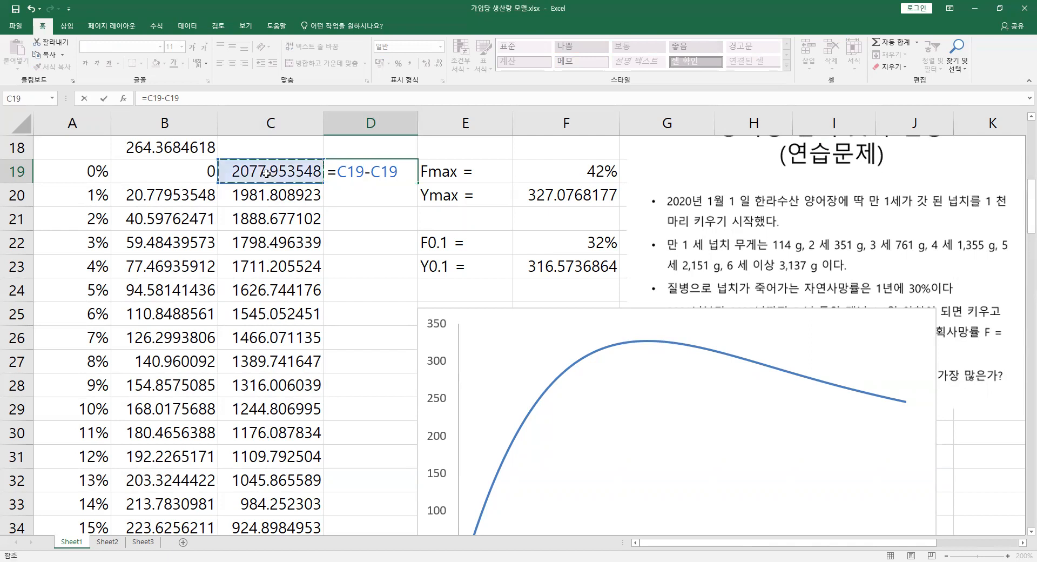
key("F4")
type("/10")
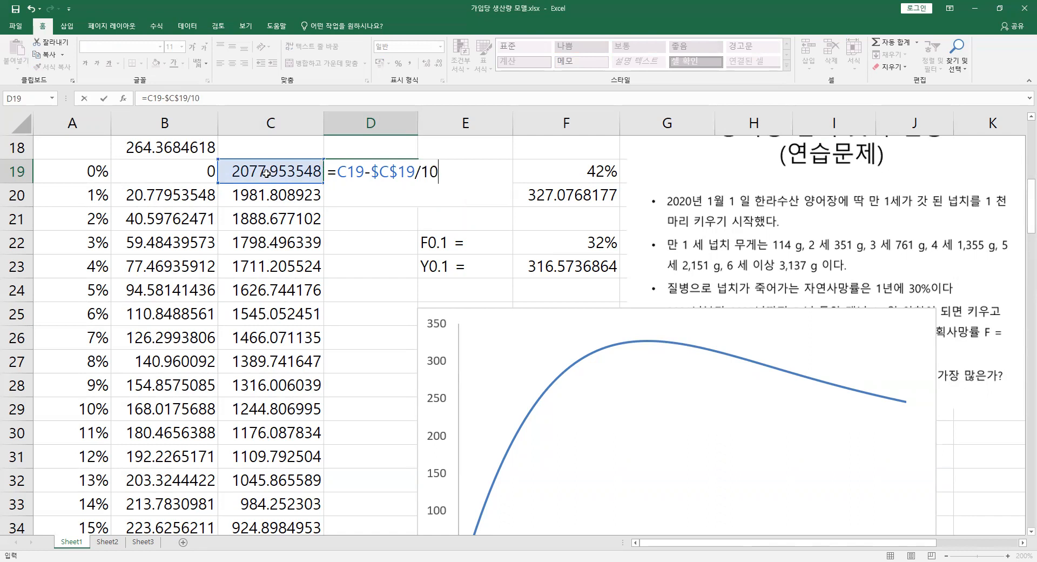
- Rewrite the one-tenth term in D19 as a percentage, making the formula =C19-$C$19*10%, and enter it
key("BackSpace")
key("BackSpace")
key("BackSpace")
type("*10%")
double_click(362, 174)
left_click_drag(371, 174, 451, 174)
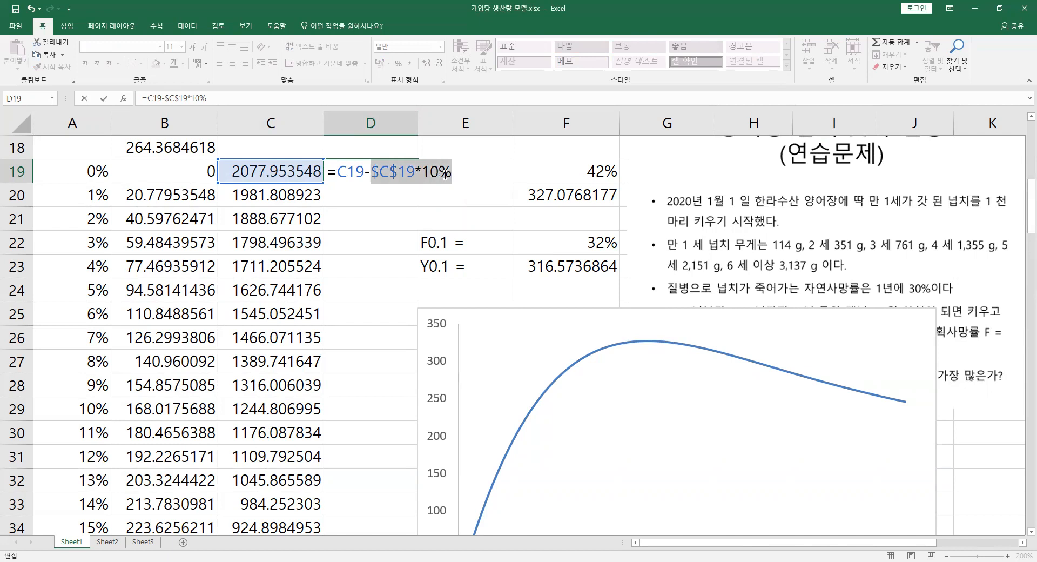
left_click(459, 175)
key("Return")
- Fill the D19 difference formula down column D for all mortality rates
left_click(357, 172)
double_click(417, 183)
left_click(357, 171)
scroll(357, 171, "down", 3)
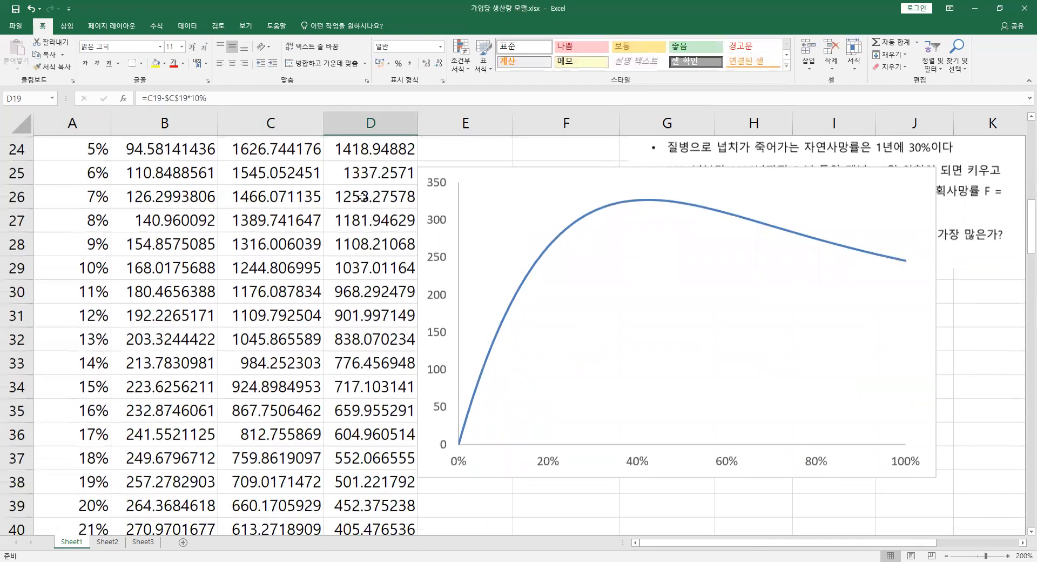
- Find the row where the column D difference is nearest zero and compare it with the highlighted 32% row
left_click(365, 227)
scroll(365, 230, "down", 2)
scroll(365, 231, "down", 3)
left_click(365, 359)
left_click_drag(365, 358, 39, 356)
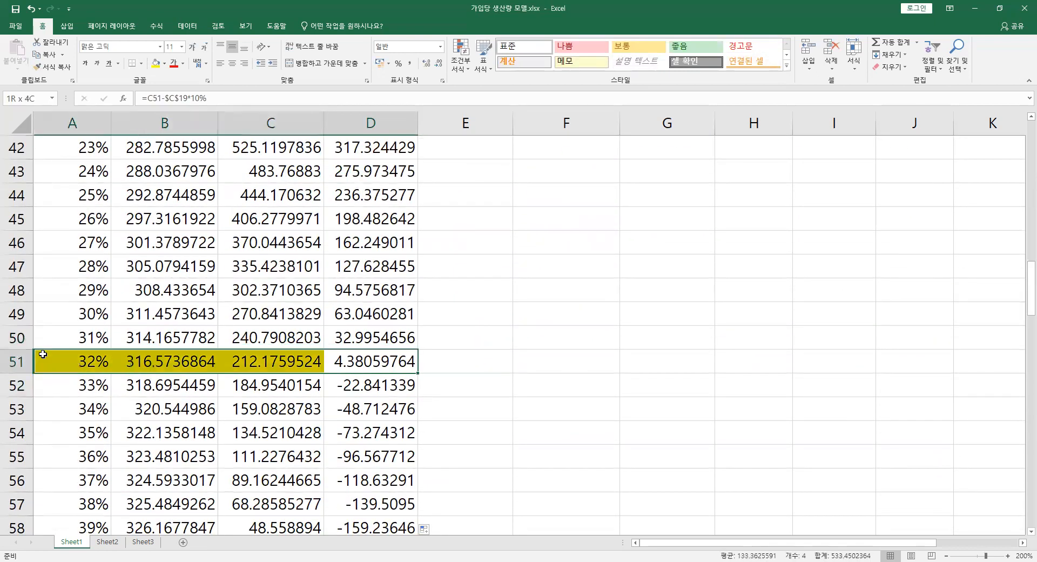
left_click(373, 362)
- Compare the slopes in column C, starting from C19, with the highlighted slope in the 32% row
scroll(383, 326, "up", 9)
left_click_drag(352, 244, 353, 480)
left_click(336, 334)
left_click_drag(277, 242, 278, 522)
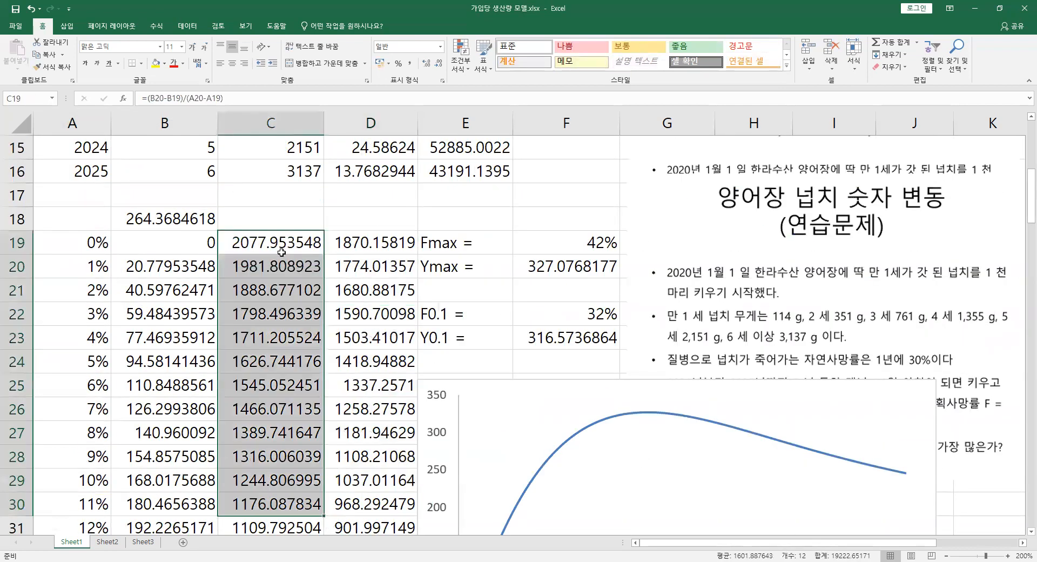
left_click(266, 244)
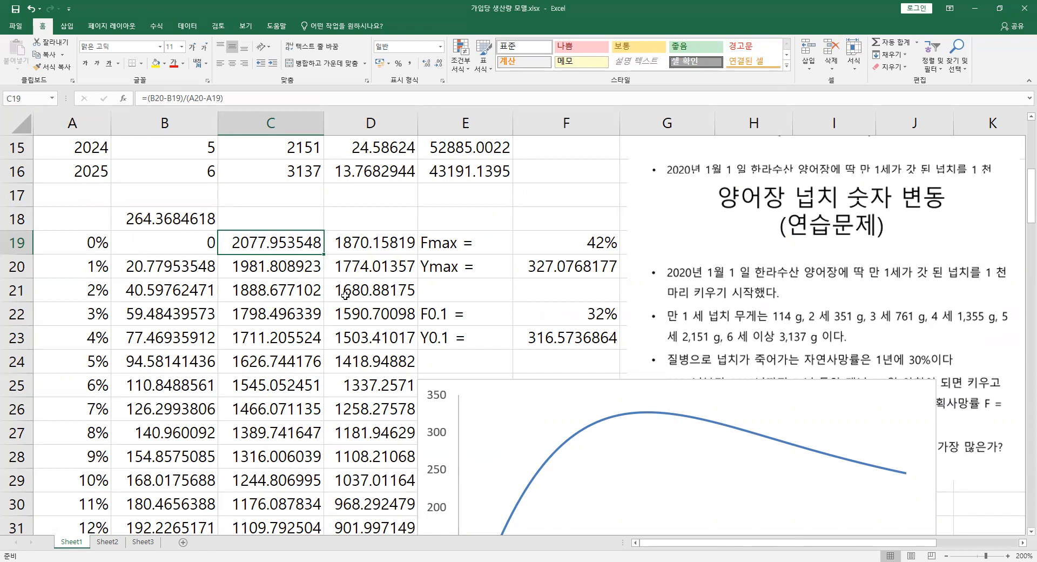
scroll(345, 295, "down", 11)
left_click(265, 222)
left_click_drag(88, 218, 302, 218)
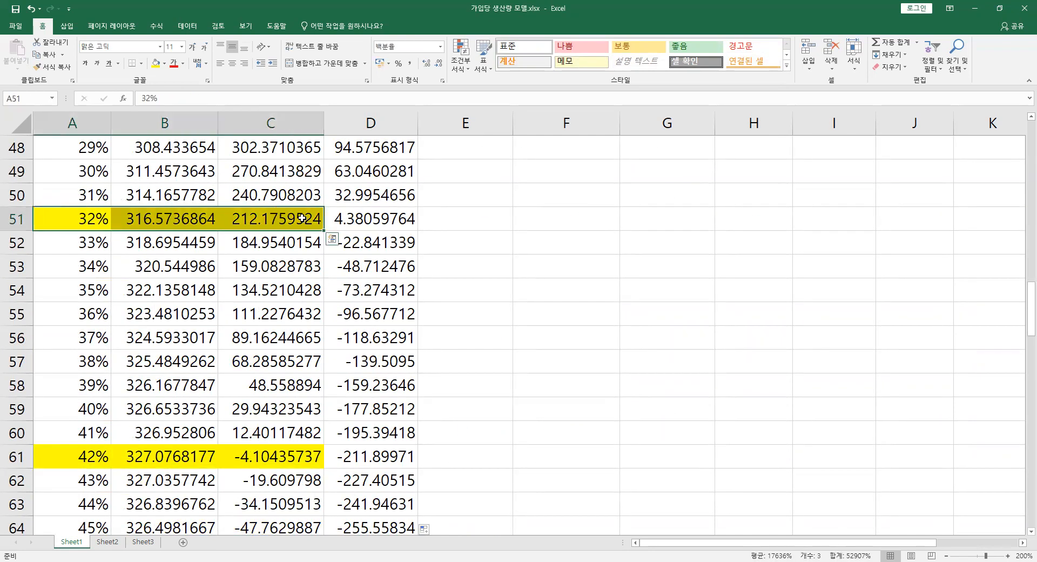
scroll(396, 242, "up", 10)
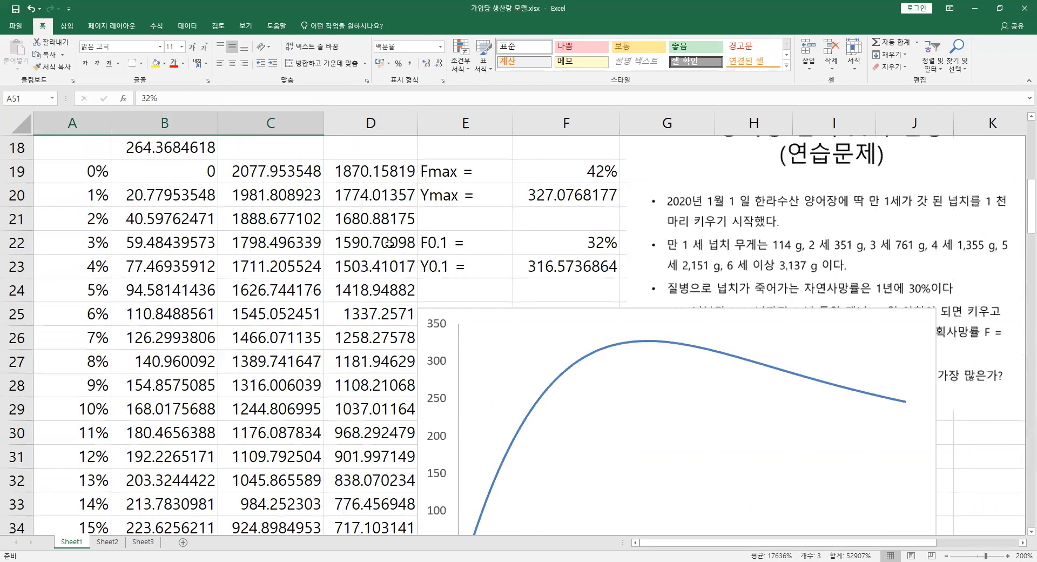
- Clear the temporary difference formulas in column D from D19 down to the last row
left_click(526, 226)
left_click(376, 170)
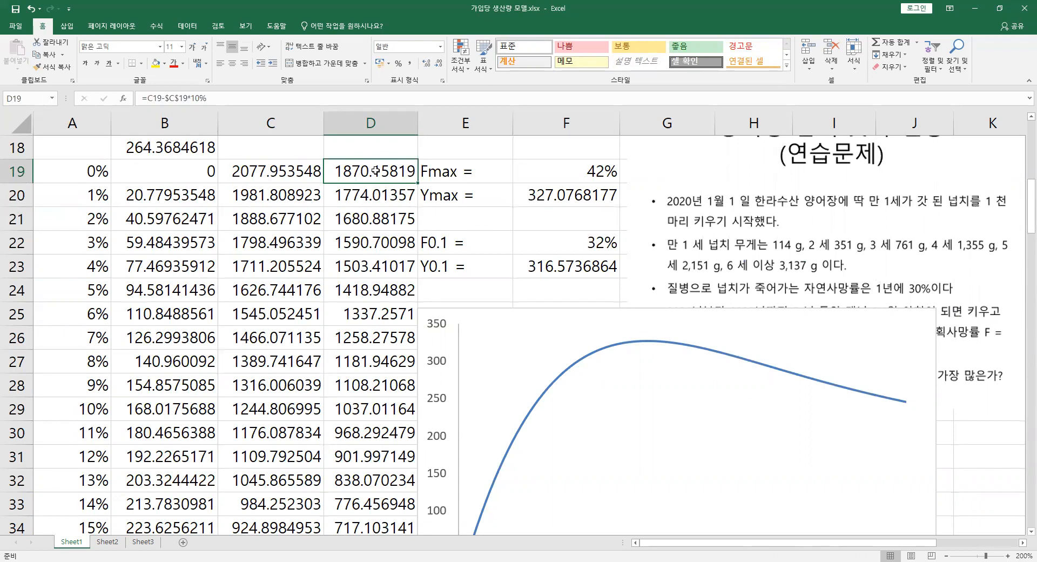
key("ctrl+shift+Down")
scroll(375, 171, "up", 20)
key("Delete")
- Inspect the slope formula in C119 for the 100% row, which references empty row 120, and clear that cell
scroll(284, 251, "down", 5)
scroll(285, 251, "down", 15)
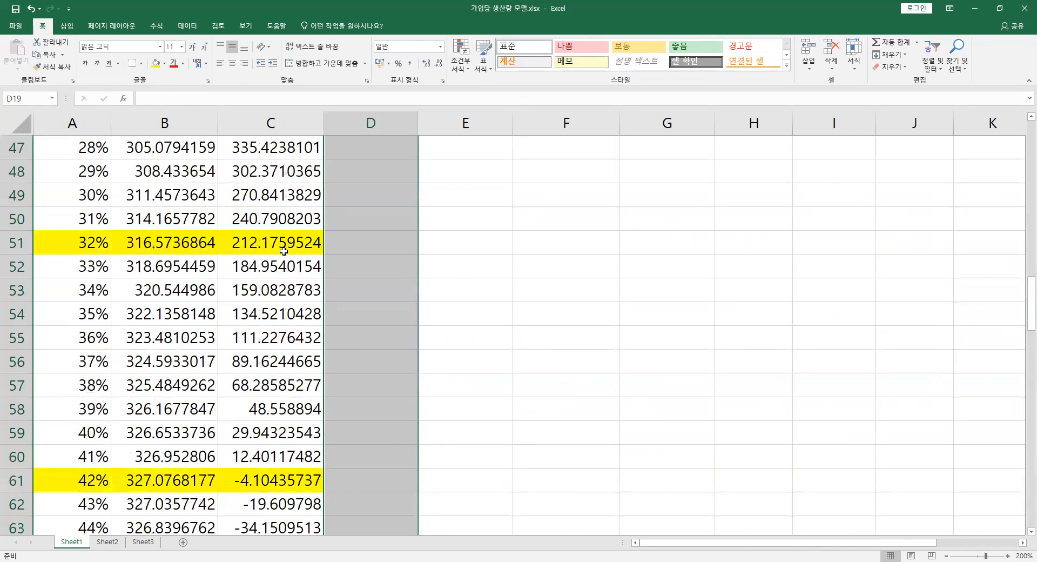
scroll(261, 272, "down", 12)
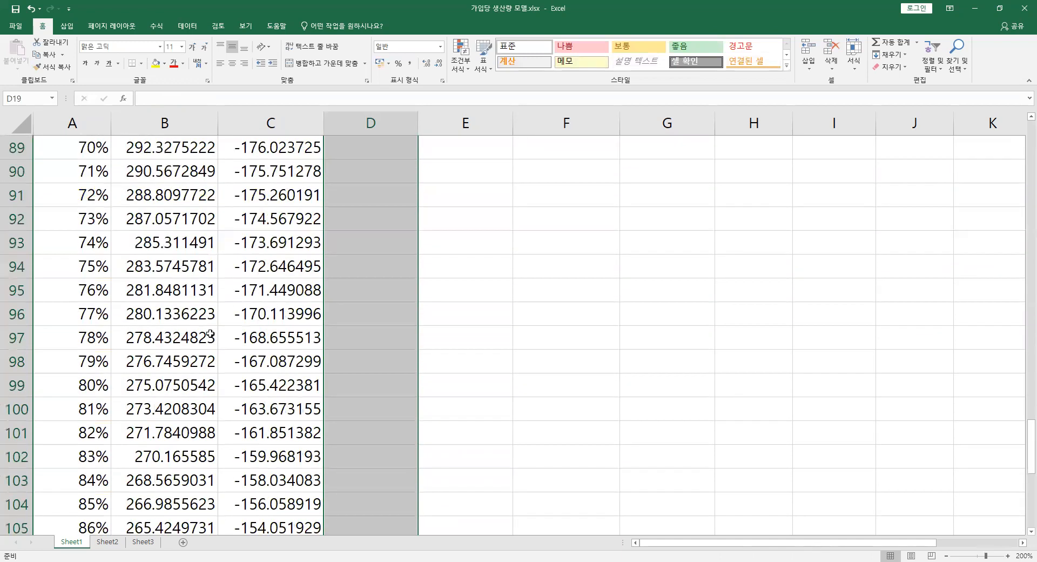
left_click(194, 439)
left_click(300, 438)
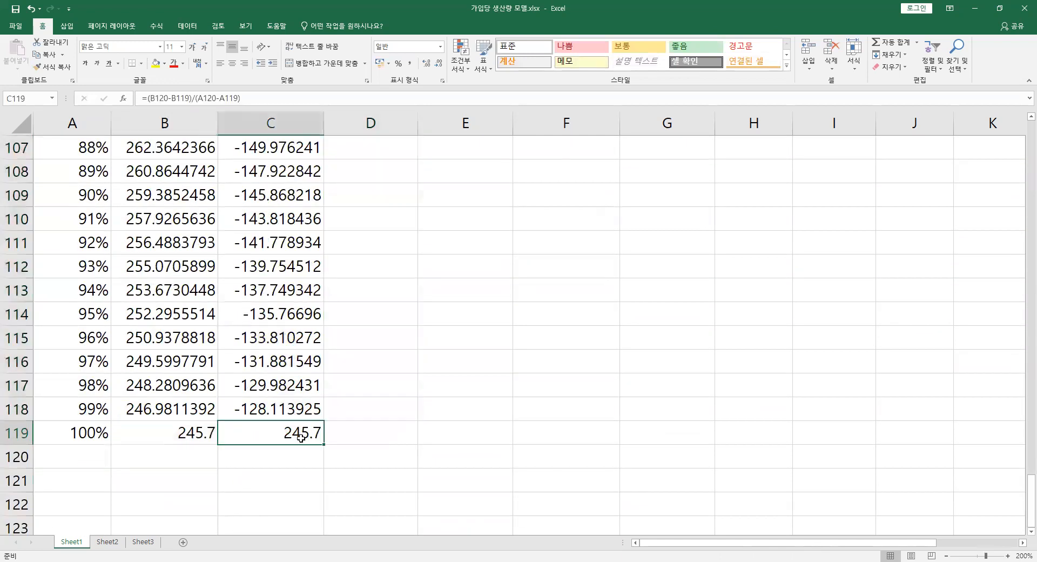
left_click(282, 409)
left_click_drag(345, 243, 287, 439)
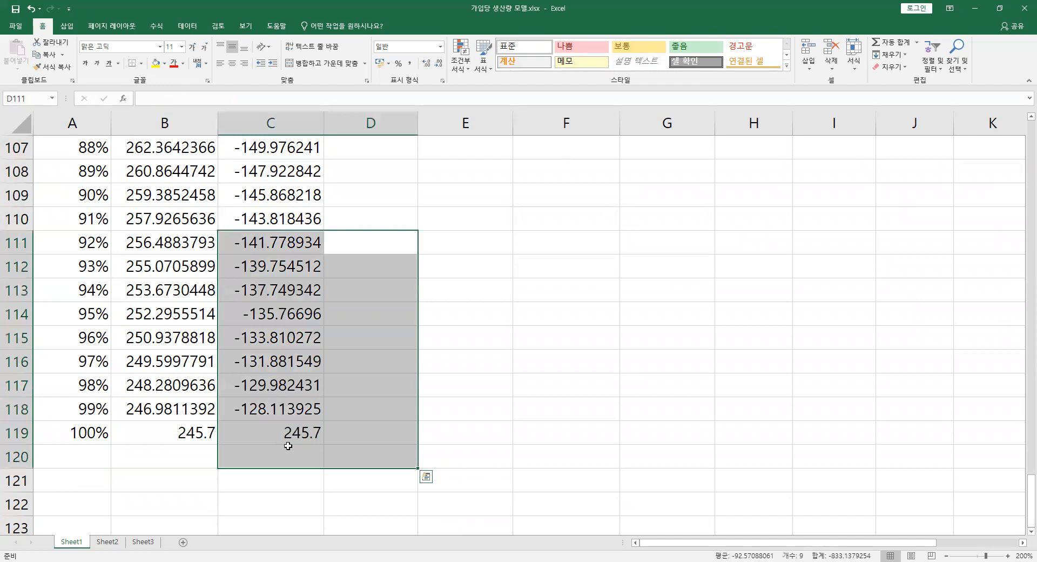
left_click(287, 440)
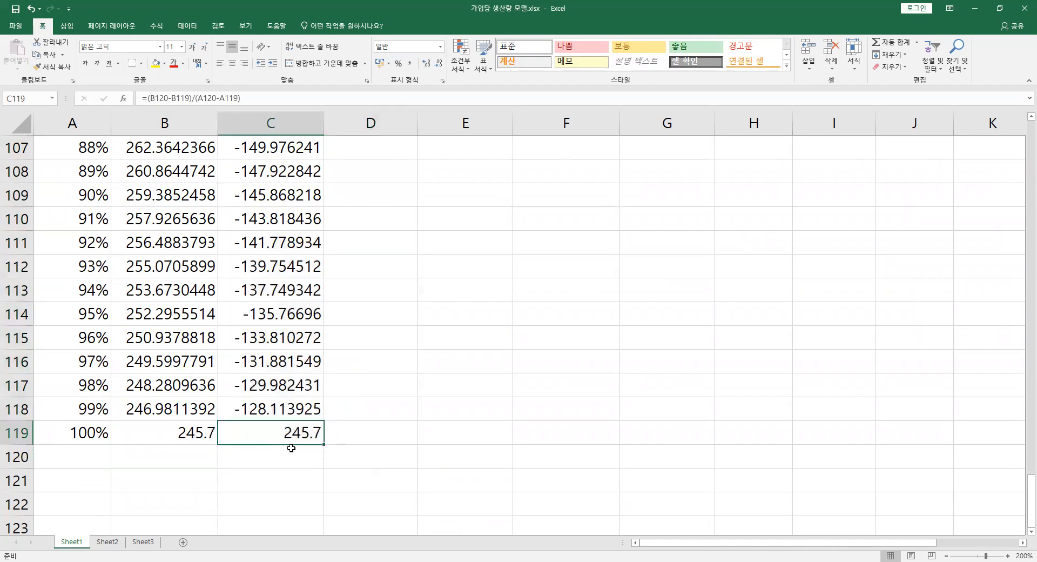
double_click(278, 427)
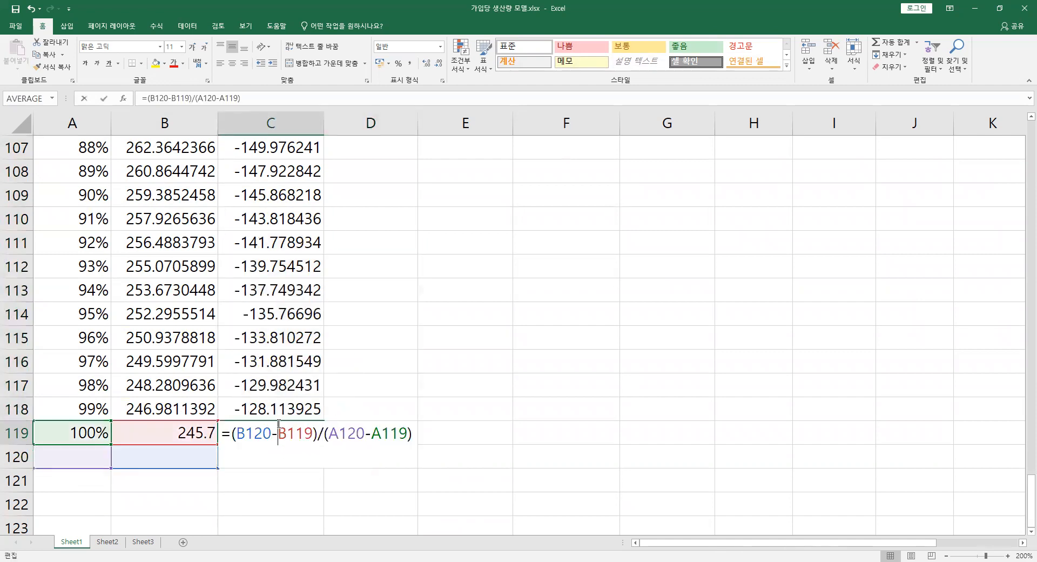
left_click(433, 379)
key("Escape")
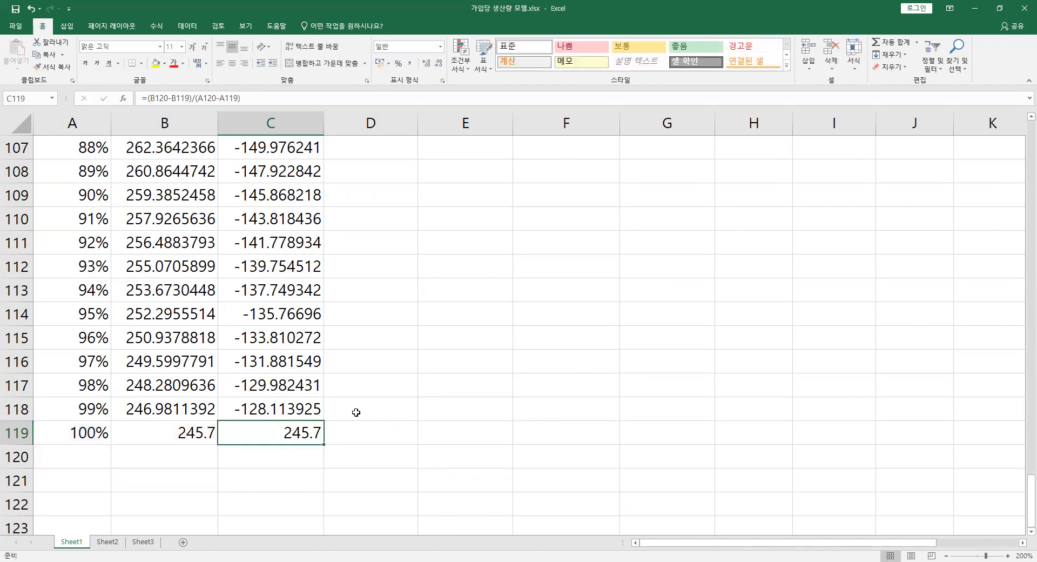
key("Delete")
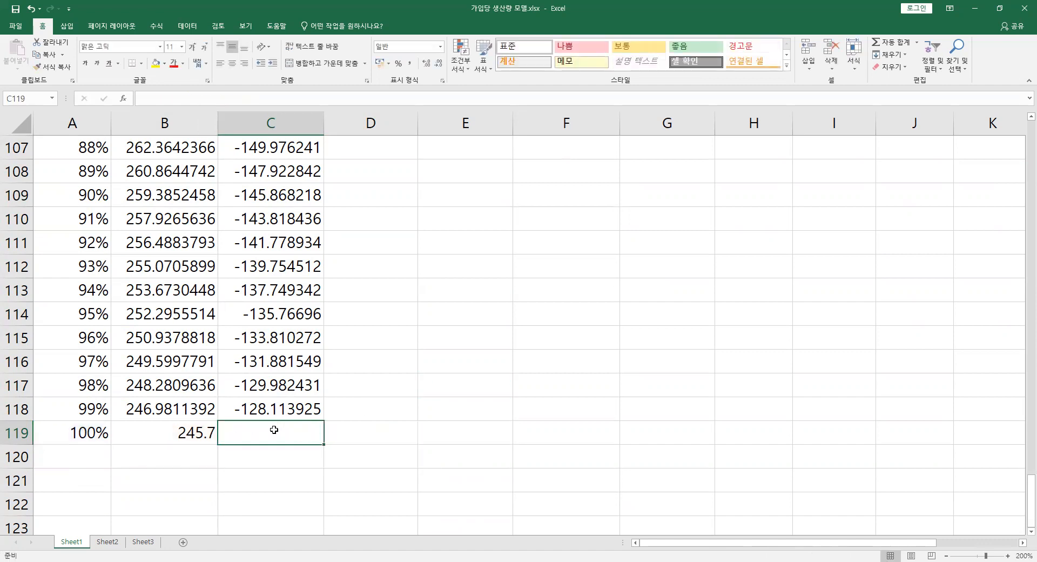
- Check the slope formula in C118 for the 99% row and the surrounding cells at the end of the table
left_click(280, 416)
left_click(164, 448)
left_click(259, 415)
mouse_move(270, 435)
left_mouse_down()
mouse_move(302, 450)
mouse_move(281, 450)
left_mouse_up()
left_click(273, 409)
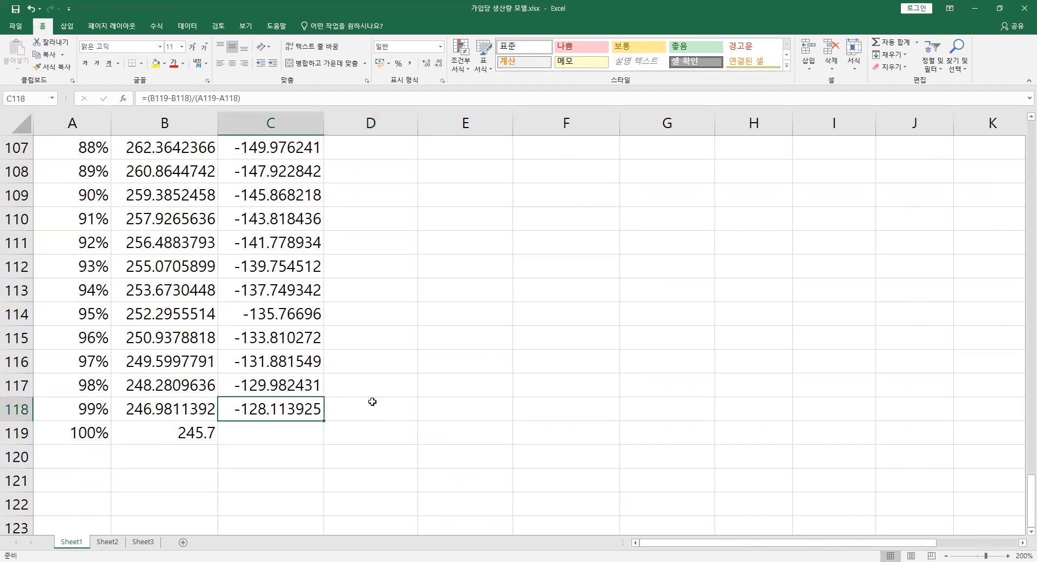
scroll(375, 386, "up", 6)
scroll(383, 382, "down", 5)
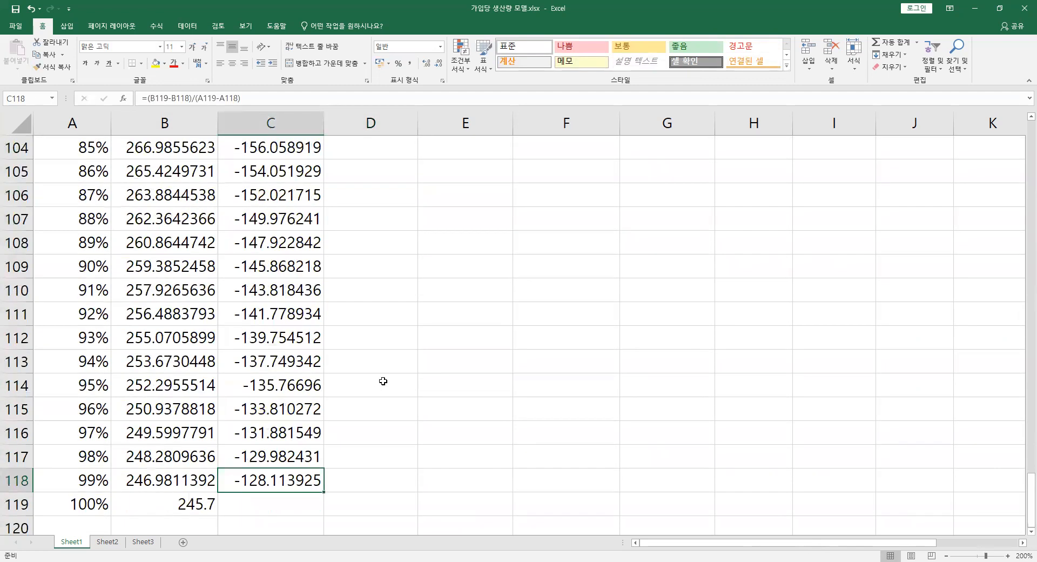
- Review the Fmax, Ymax, F0.1 and Y0.1 results in E19:F23 together with the catch curve chart below them
scroll(383, 381, "up", 20)
scroll(383, 380, "up", 5)
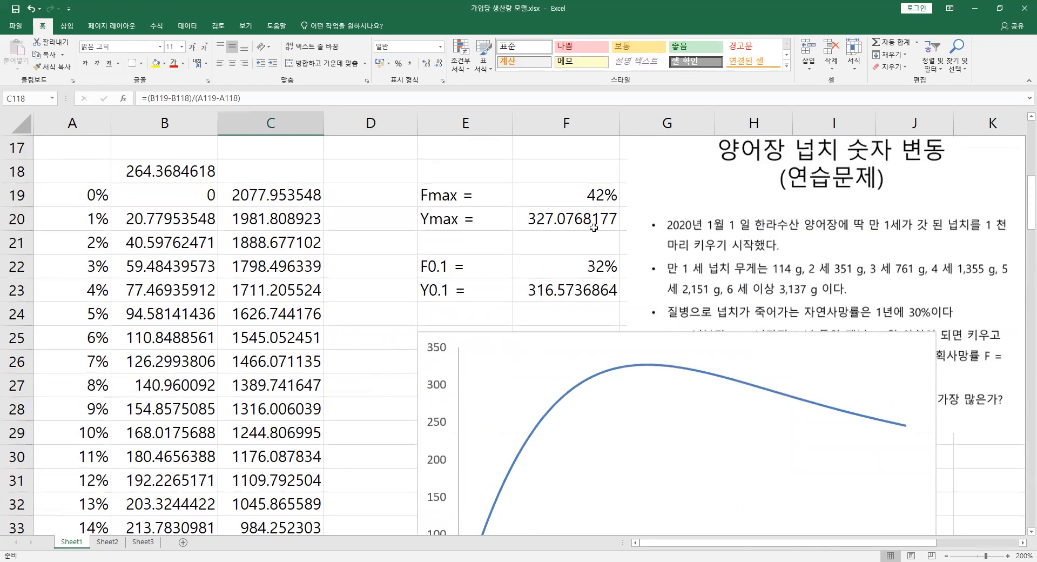
left_click_drag(582, 194, 464, 290)
left_click(372, 268)
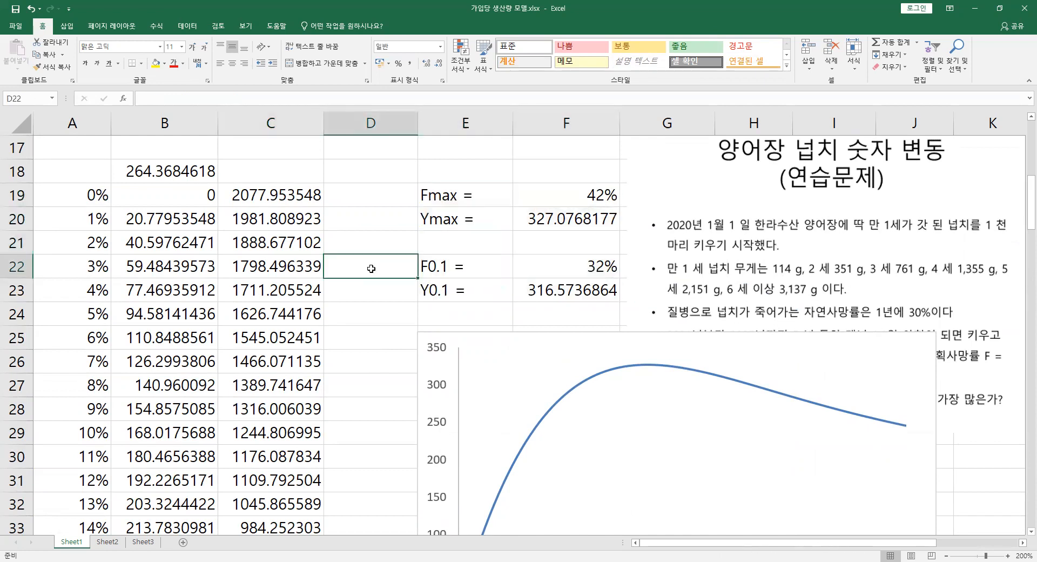
left_click(464, 336)
left_click(384, 302)
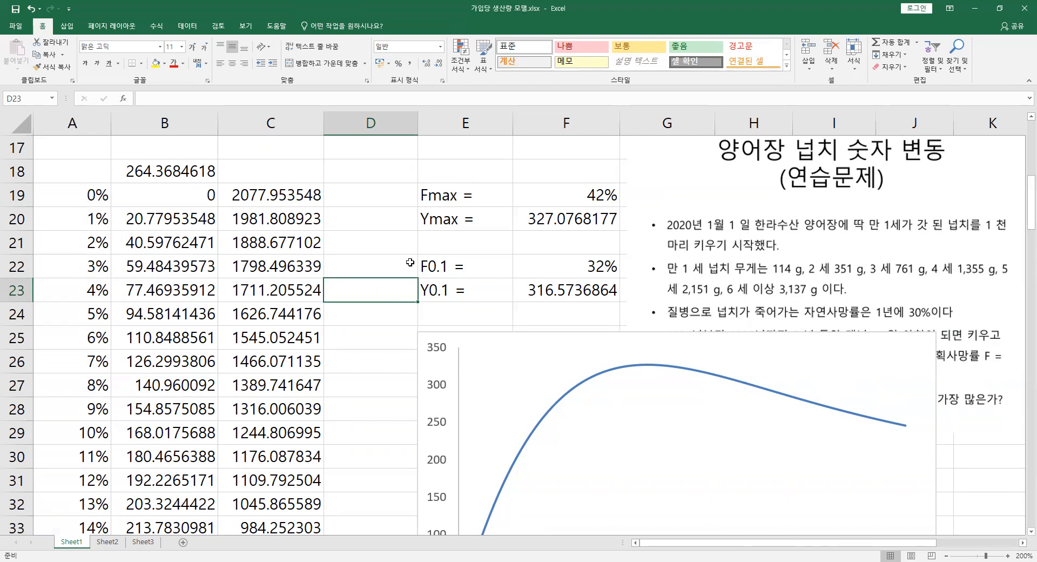
scroll(406, 269, "down", 3)
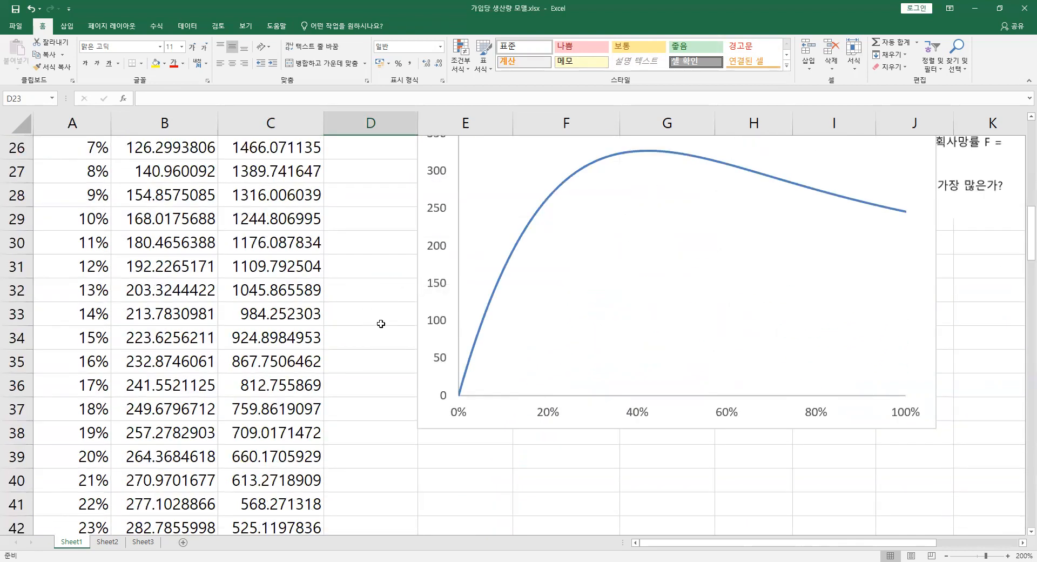
scroll(340, 345, "up", 3)
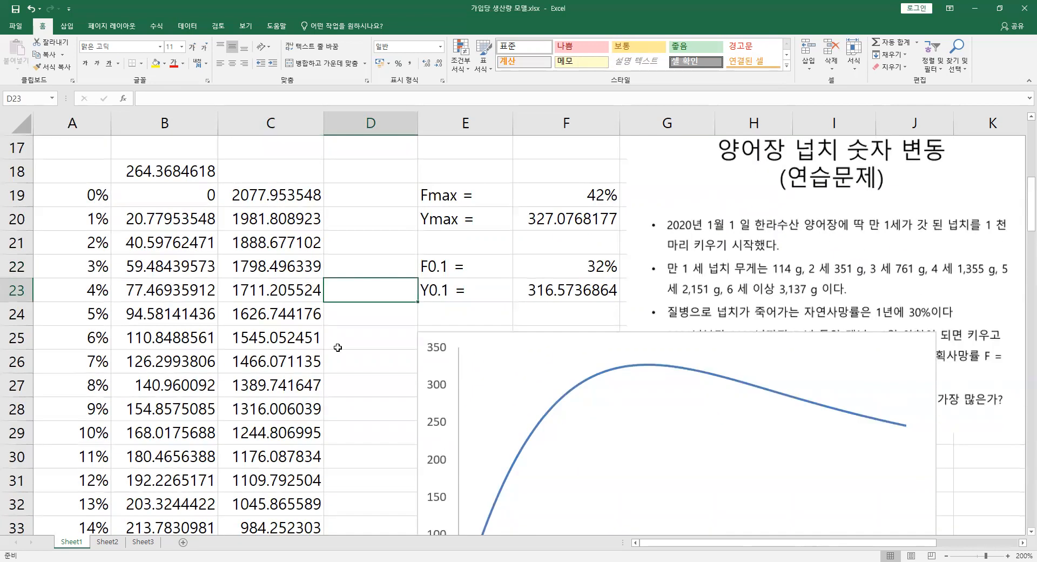
- Check the start of the fishing mortality table and inspect the slope formula in C19 for the 0% row
left_click(76, 167)
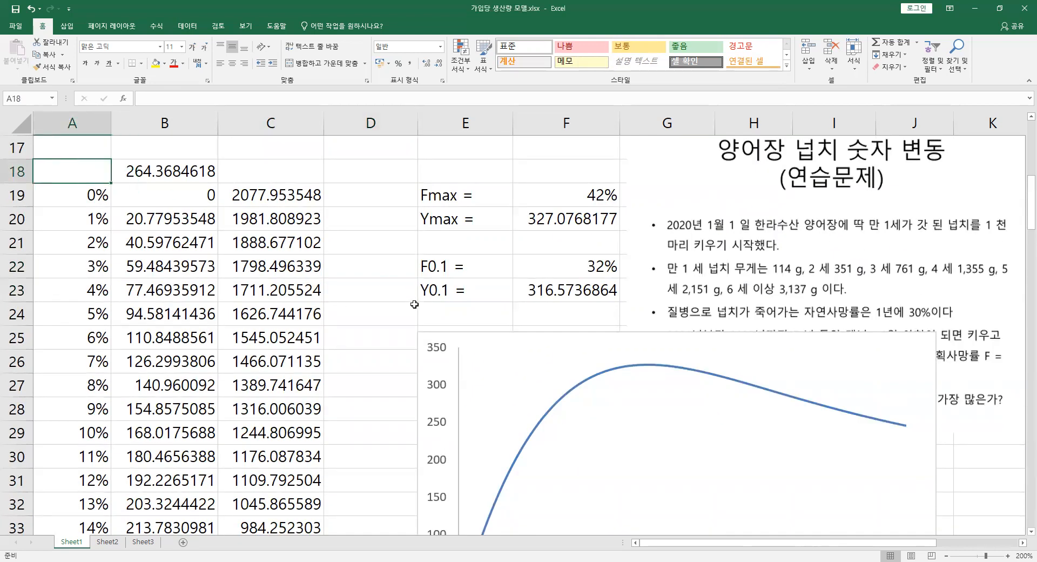
scroll(375, 313, "up", 1)
left_click_drag(343, 267, 371, 513)
left_click(363, 269)
key("Left")
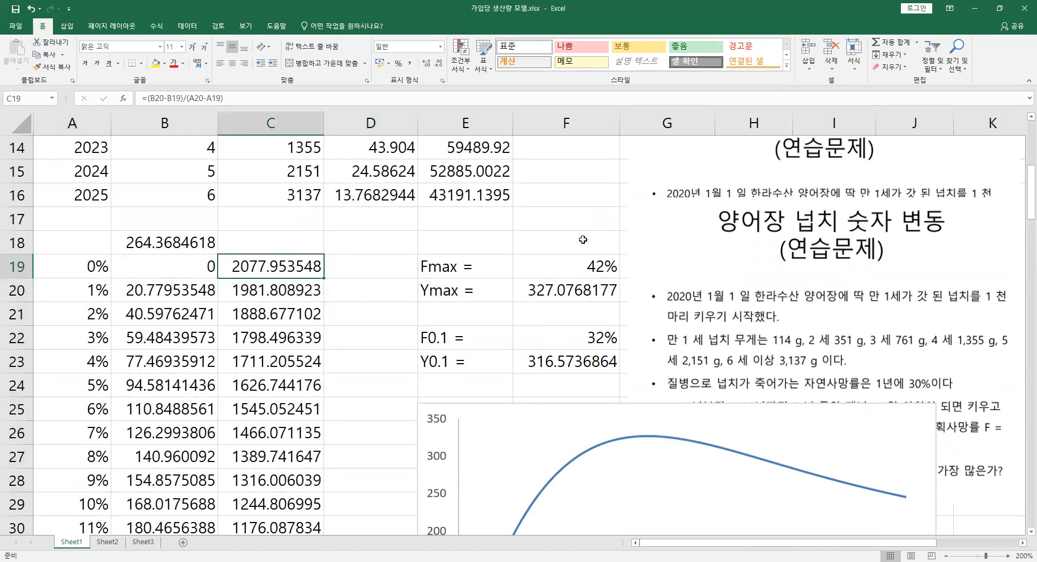
- Review the flounder population and catch tables in rows 1 to 16, with the mortality rates in column I
scroll(351, 233, "up", 3)
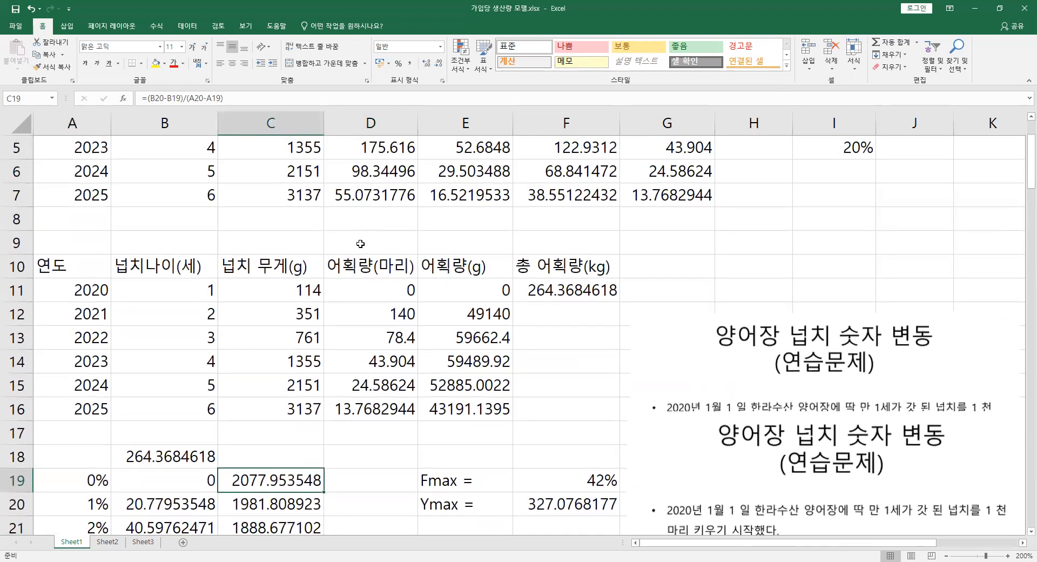
scroll(354, 240, "up", 2)
left_click(88, 156)
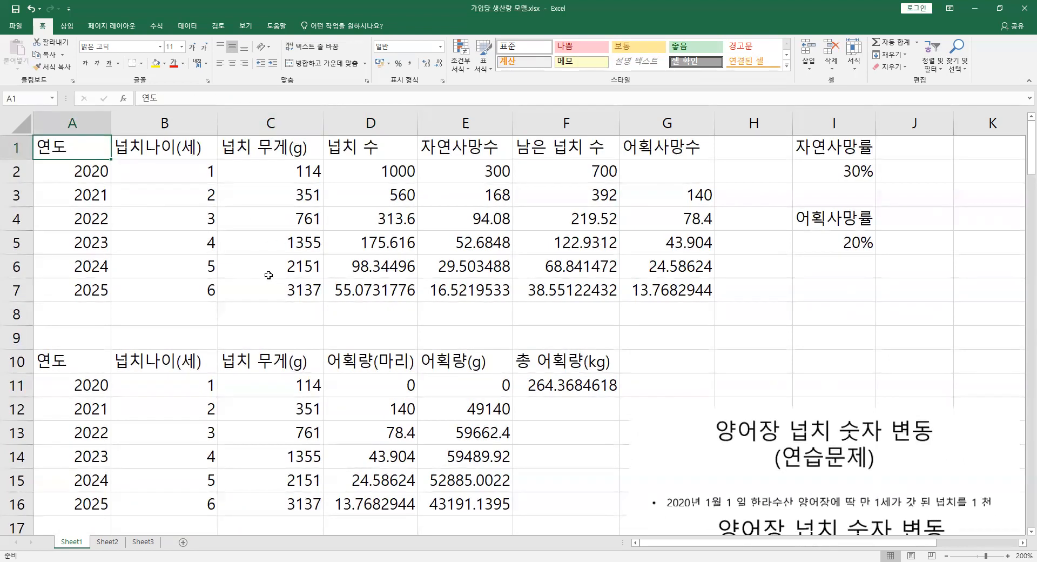
scroll(269, 275, "down", 4)
scroll(280, 279, "down", 1)
scroll(296, 280, "up", 5)
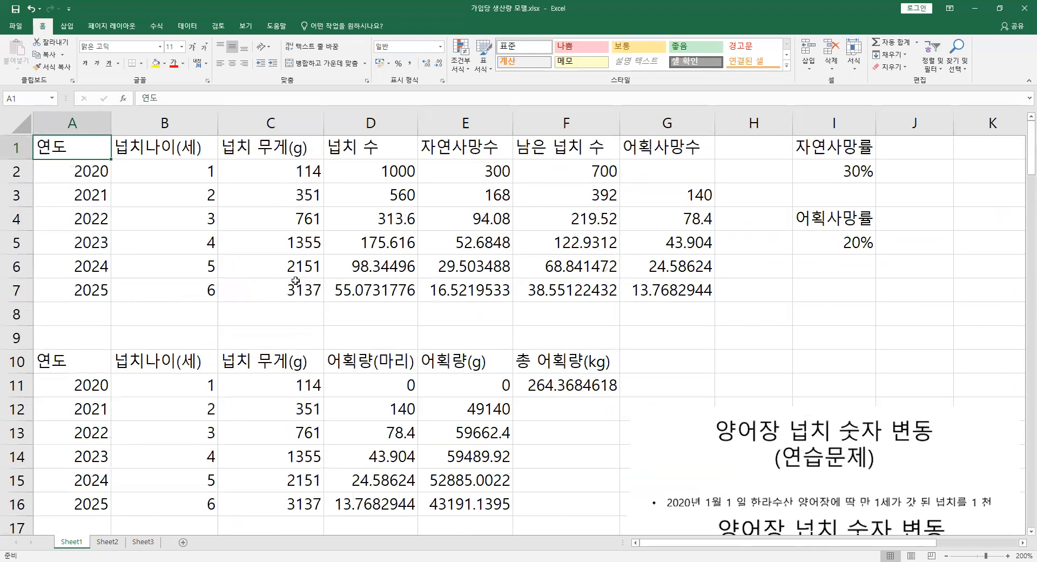